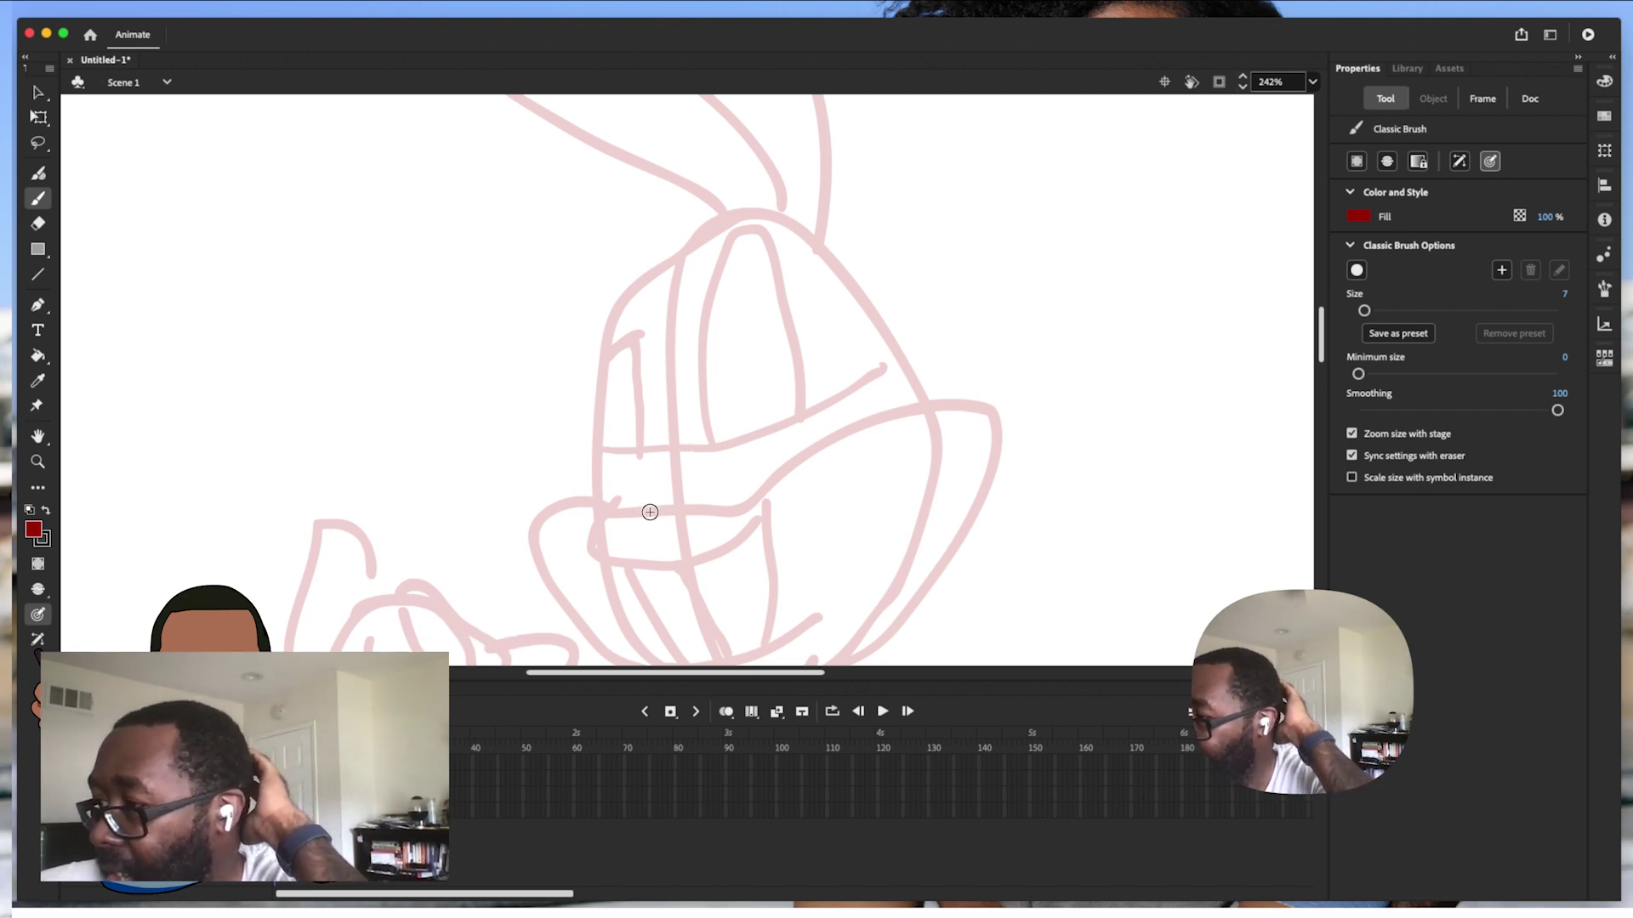
# Ink the rabbit's nose, rounded muzzle with smile line and short nose bridge in dark red over the sketch
pyautogui.moveTo(623, 525)
pyautogui.mouseDown()
pyautogui.moveTo(674, 497)
pyautogui.moveTo(688, 512)
pyautogui.moveTo(630, 541)
pyautogui.moveTo(661, 546)
pyautogui.moveTo(692, 514)
pyautogui.mouseUp()
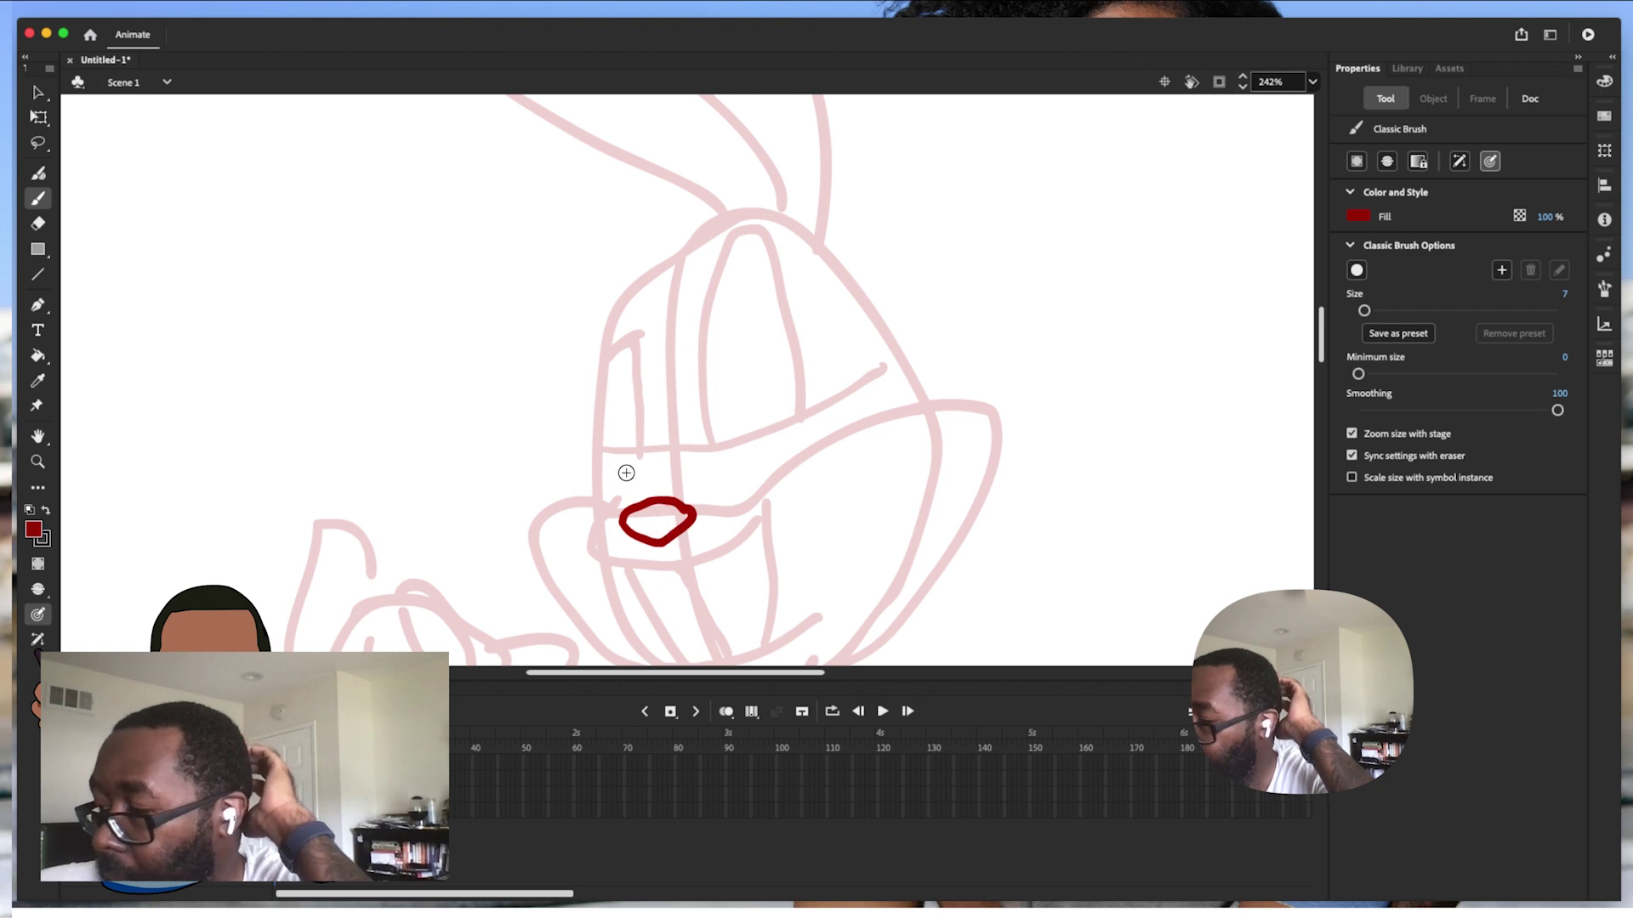
pyautogui.moveTo(626, 509)
pyautogui.mouseDown()
pyautogui.moveTo(581, 540)
pyautogui.moveTo(598, 567)
pyautogui.moveTo(683, 570)
pyautogui.moveTo(738, 545)
pyautogui.moveTo(770, 496)
pyautogui.moveTo(745, 502)
pyautogui.moveTo(821, 491)
pyautogui.mouseUp()
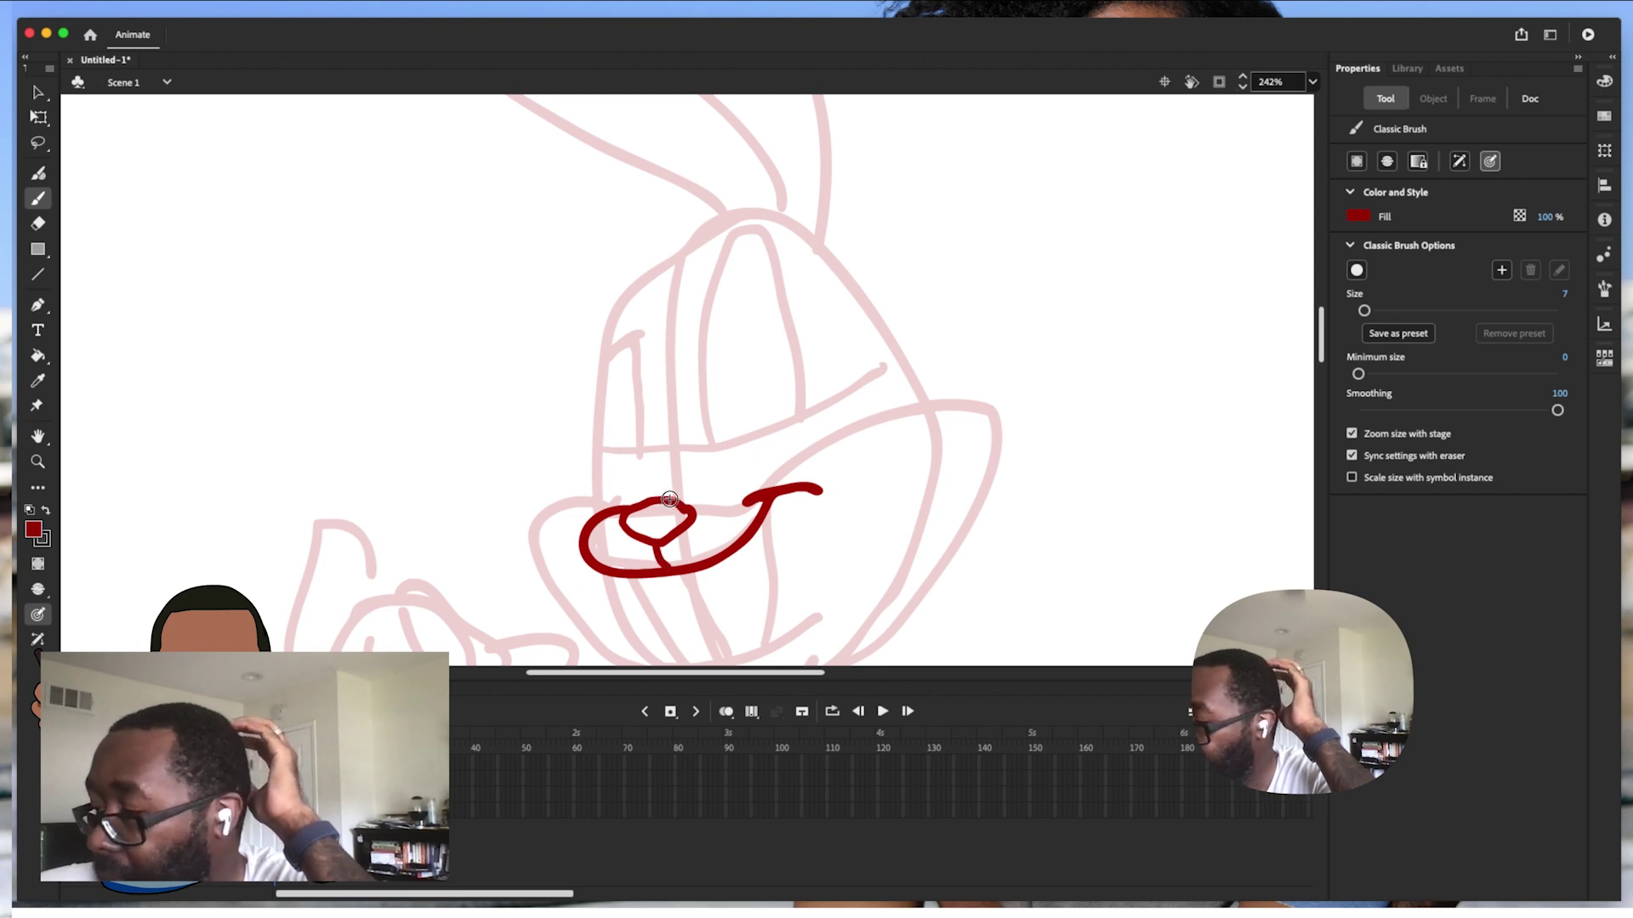
pyautogui.moveTo(670, 494); pyautogui.dragTo(715, 483)
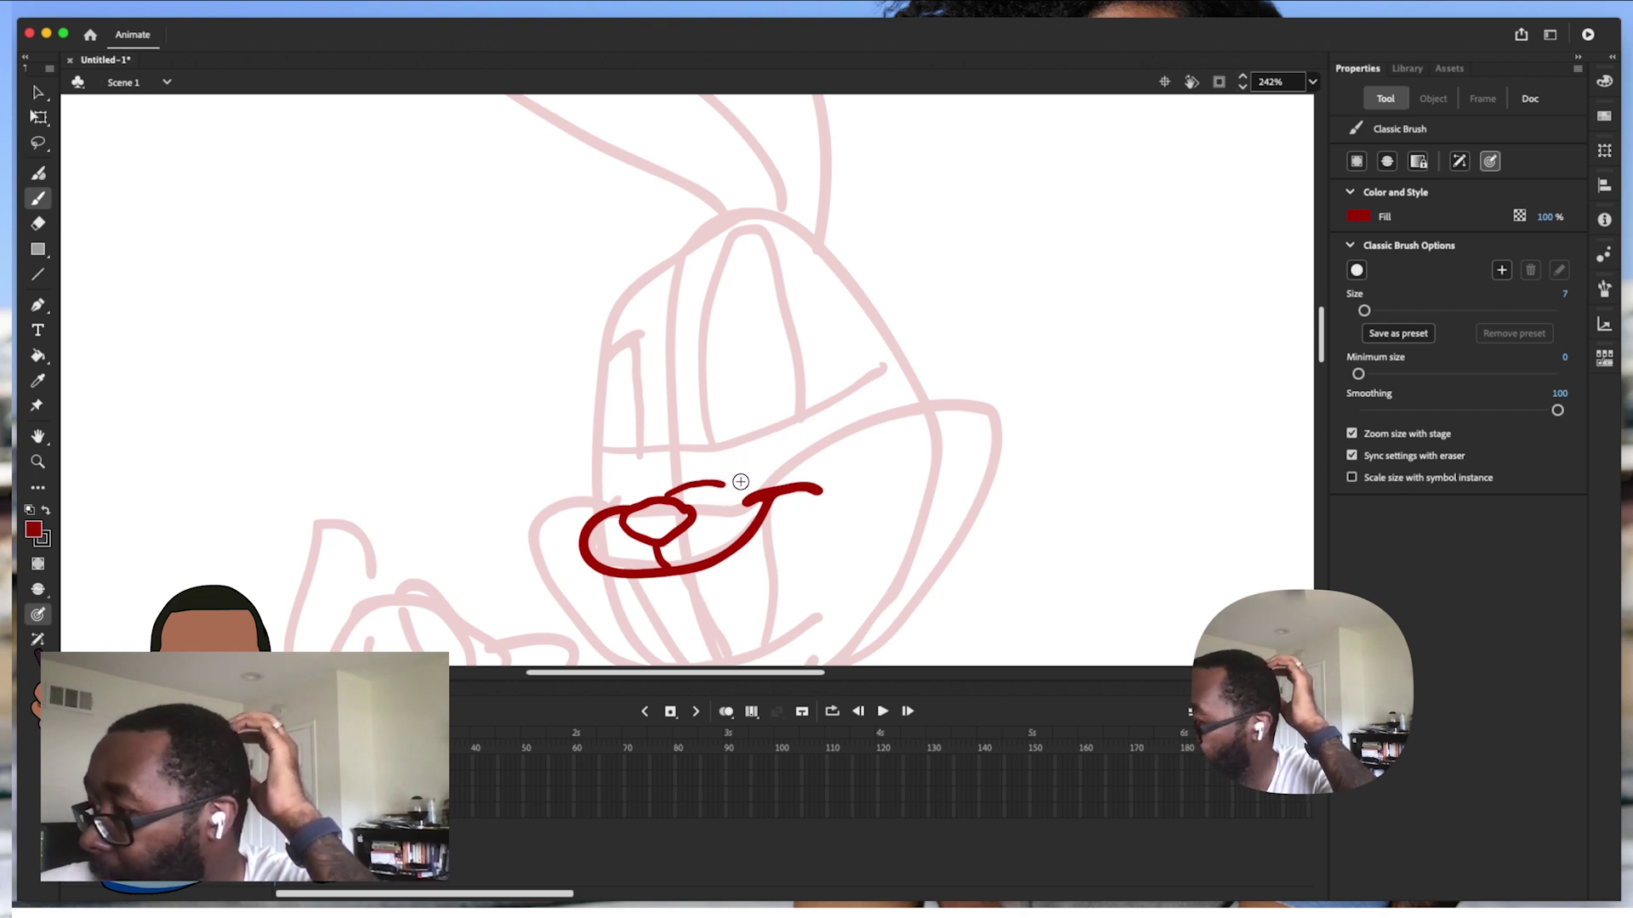
# Outline both pointed cheeks and the curved jaw joining them beneath the muzzle
pyautogui.moveTo(725, 500)
pyautogui.mouseDown()
pyautogui.moveTo(850, 403)
pyautogui.moveTo(949, 392)
pyautogui.moveTo(1008, 409)
pyautogui.moveTo(951, 566)
pyautogui.moveTo(825, 668)
pyautogui.mouseUp()
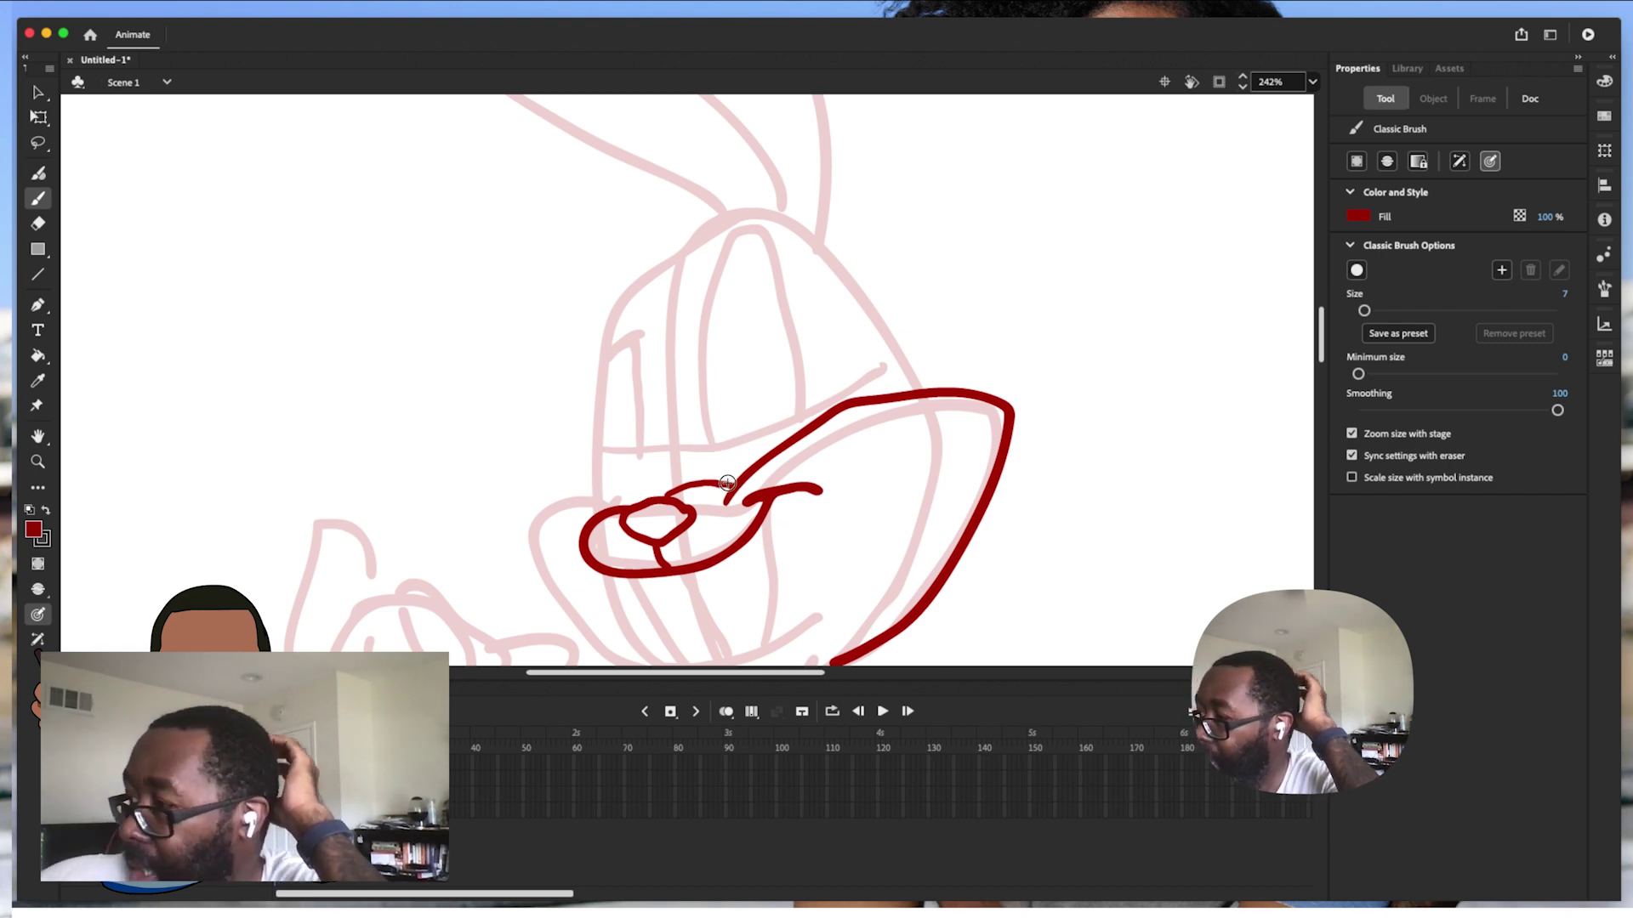
pyautogui.scroll(-3, 1301, 360)
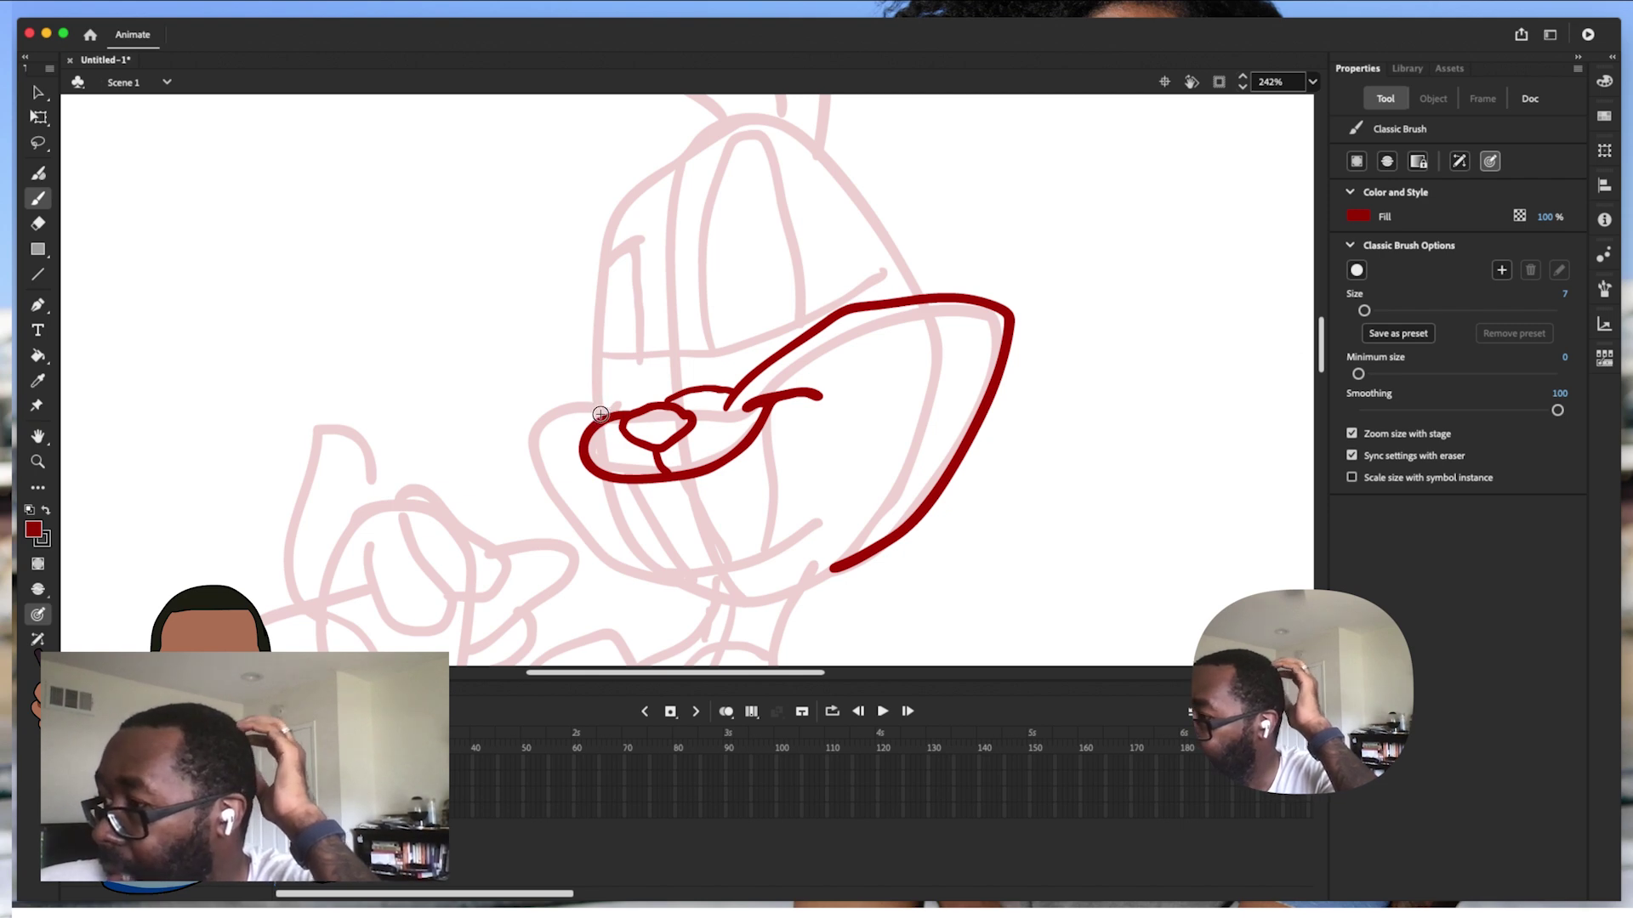
pyautogui.moveTo(594, 412)
pyautogui.mouseDown()
pyautogui.moveTo(532, 404)
pyautogui.moveTo(516, 433)
pyautogui.moveTo(543, 515)
pyautogui.moveTo(608, 580)
pyautogui.moveTo(742, 614)
pyautogui.moveTo(857, 563)
pyautogui.mouseUp()
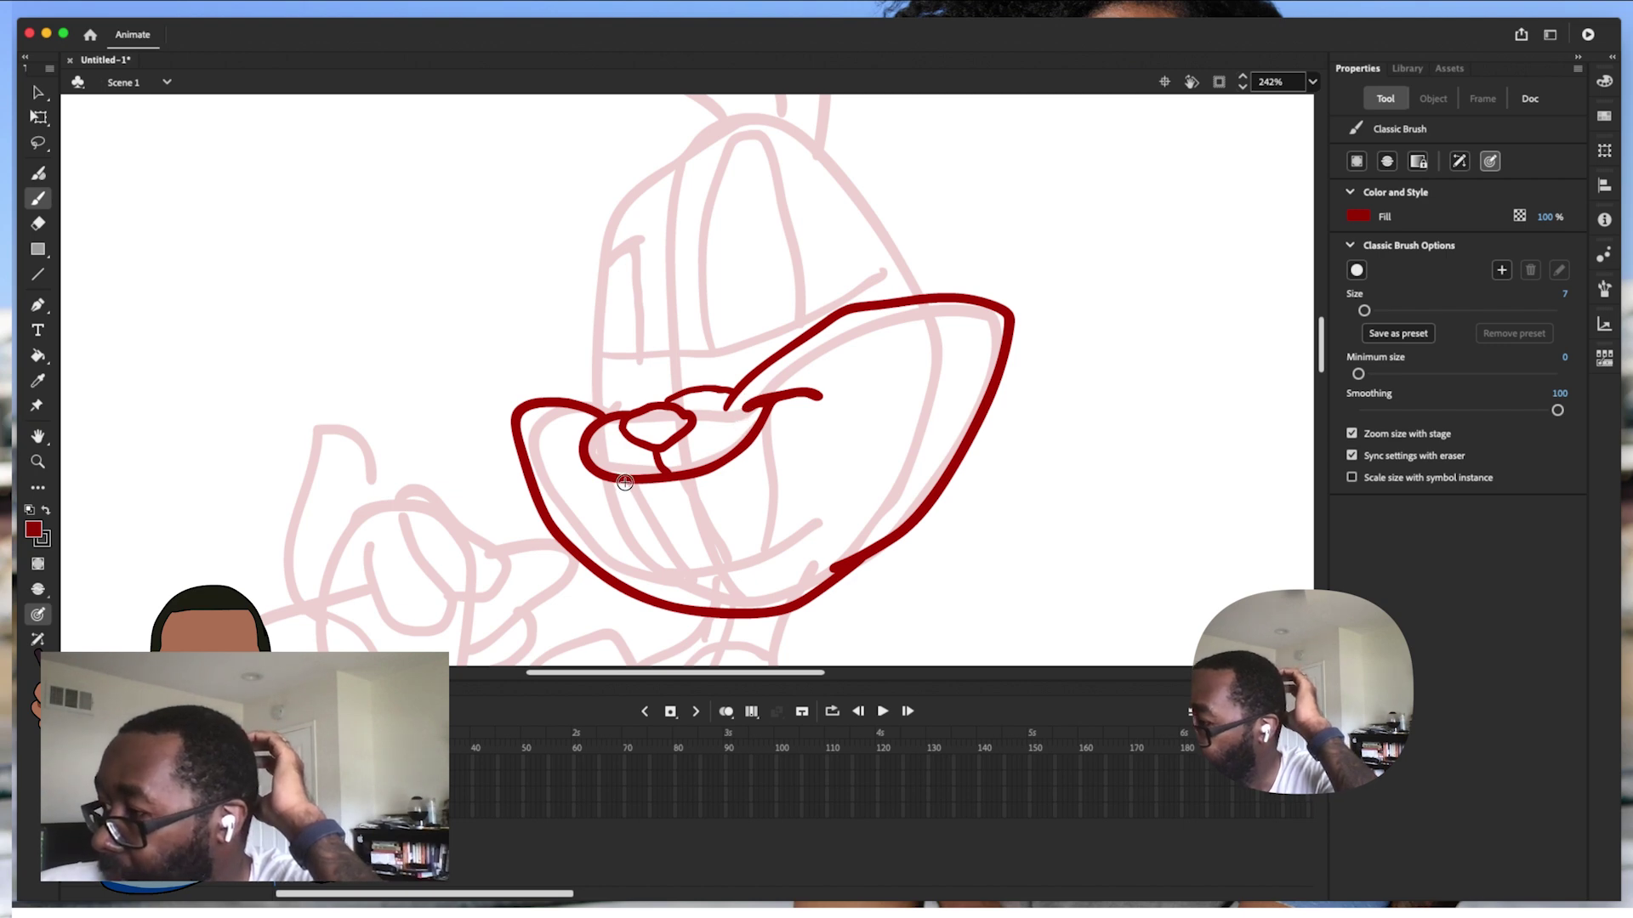
# Draw the two front teeth with their dividing line, plus two short crease marks beside them
pyautogui.moveTo(630, 489)
pyautogui.mouseDown()
pyautogui.moveTo(673, 569)
pyautogui.moveTo(751, 569)
pyautogui.moveTo(768, 529)
pyautogui.moveTo(761, 423)
pyautogui.mouseUp()
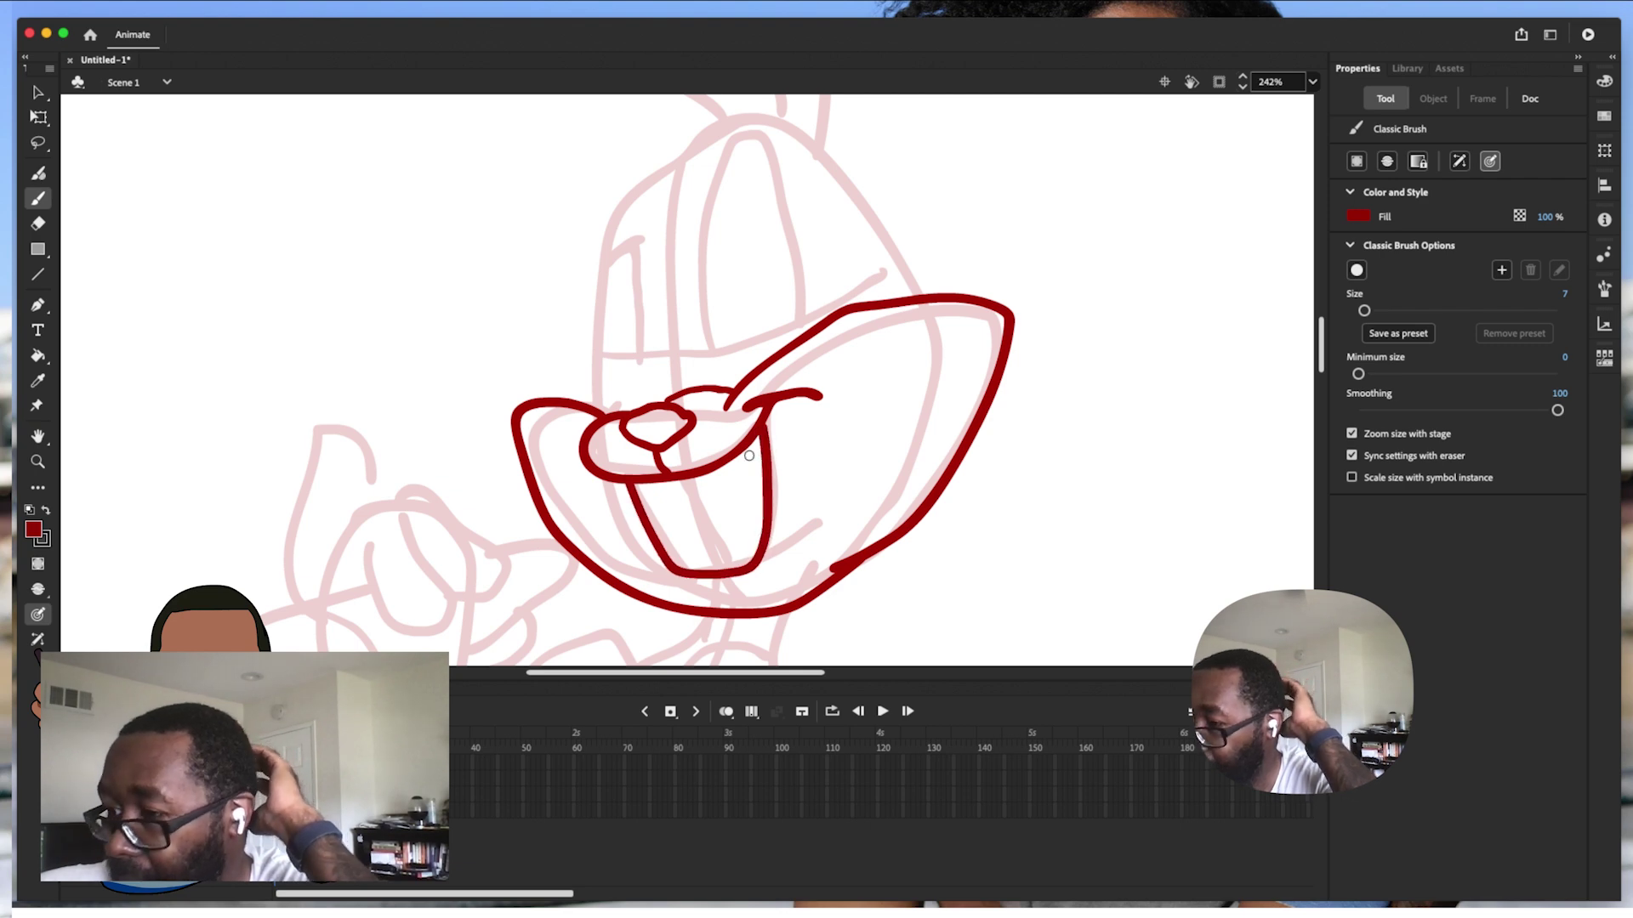
pyautogui.moveTo(685, 478); pyautogui.dragTo(702, 550)
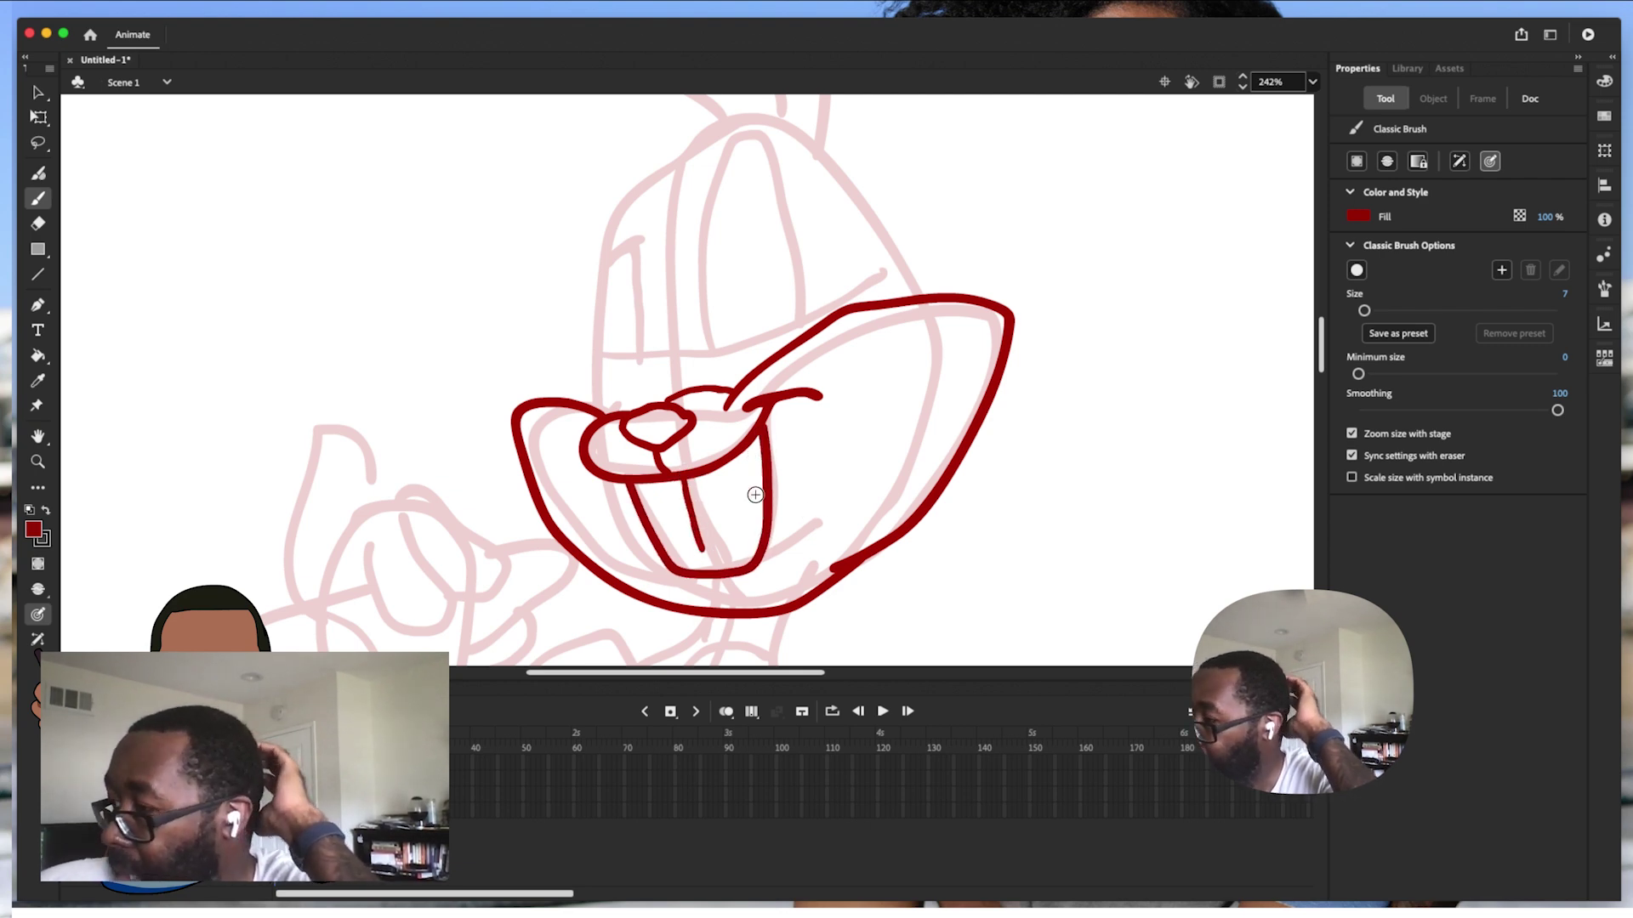
pyautogui.moveTo(774, 511); pyautogui.dragTo(791, 496)
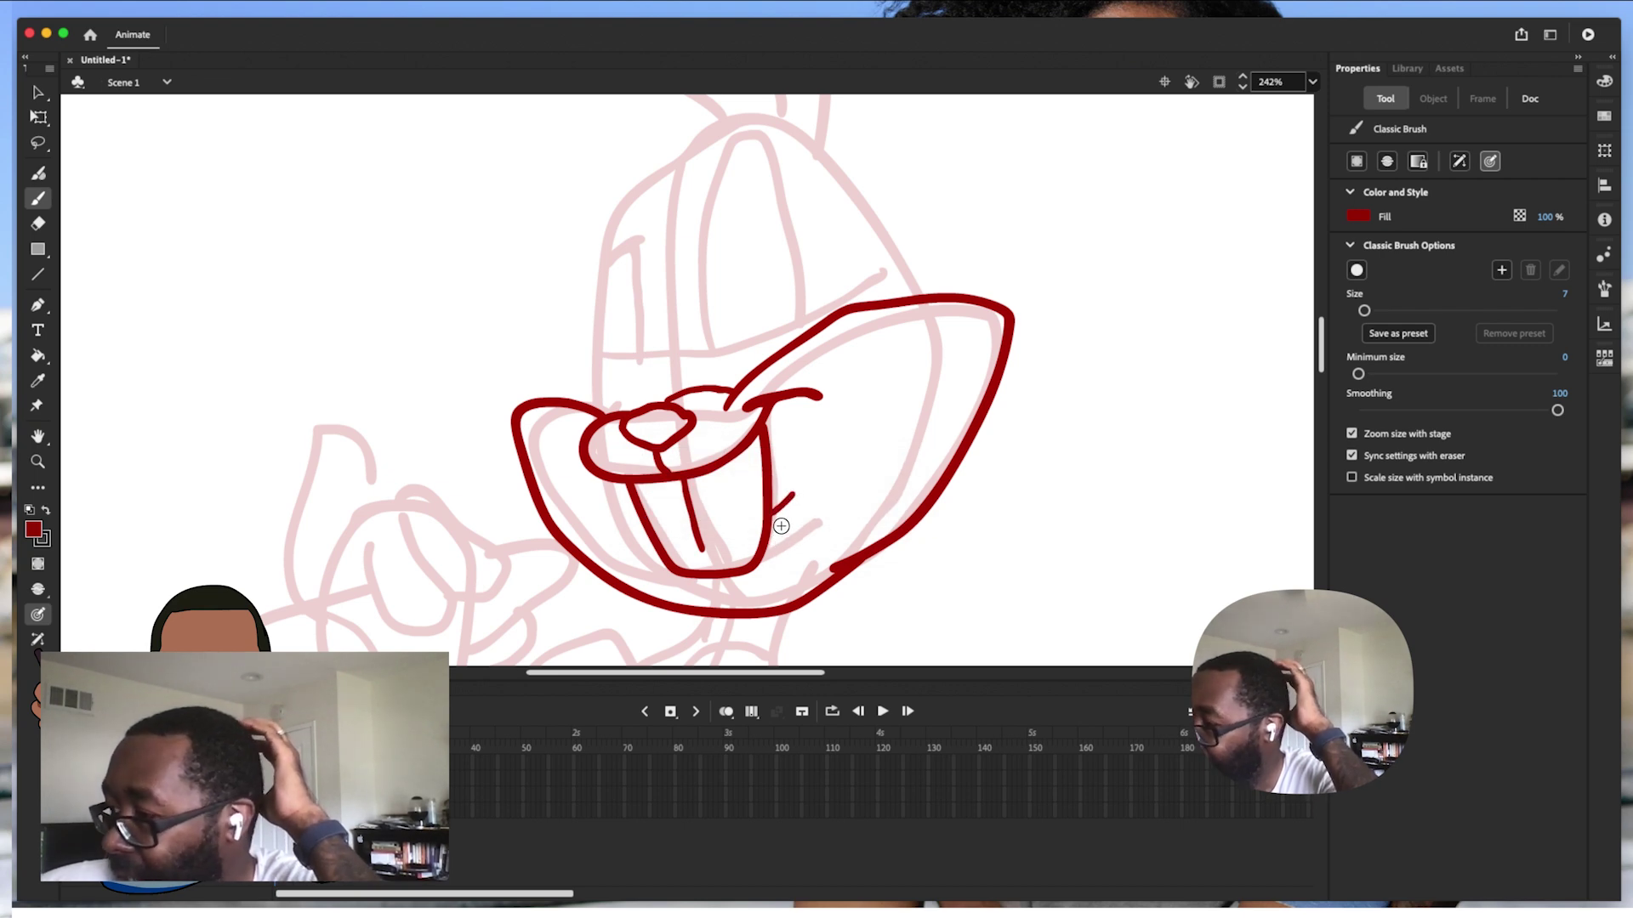
pyautogui.moveTo(766, 538); pyautogui.dragTo(787, 522)
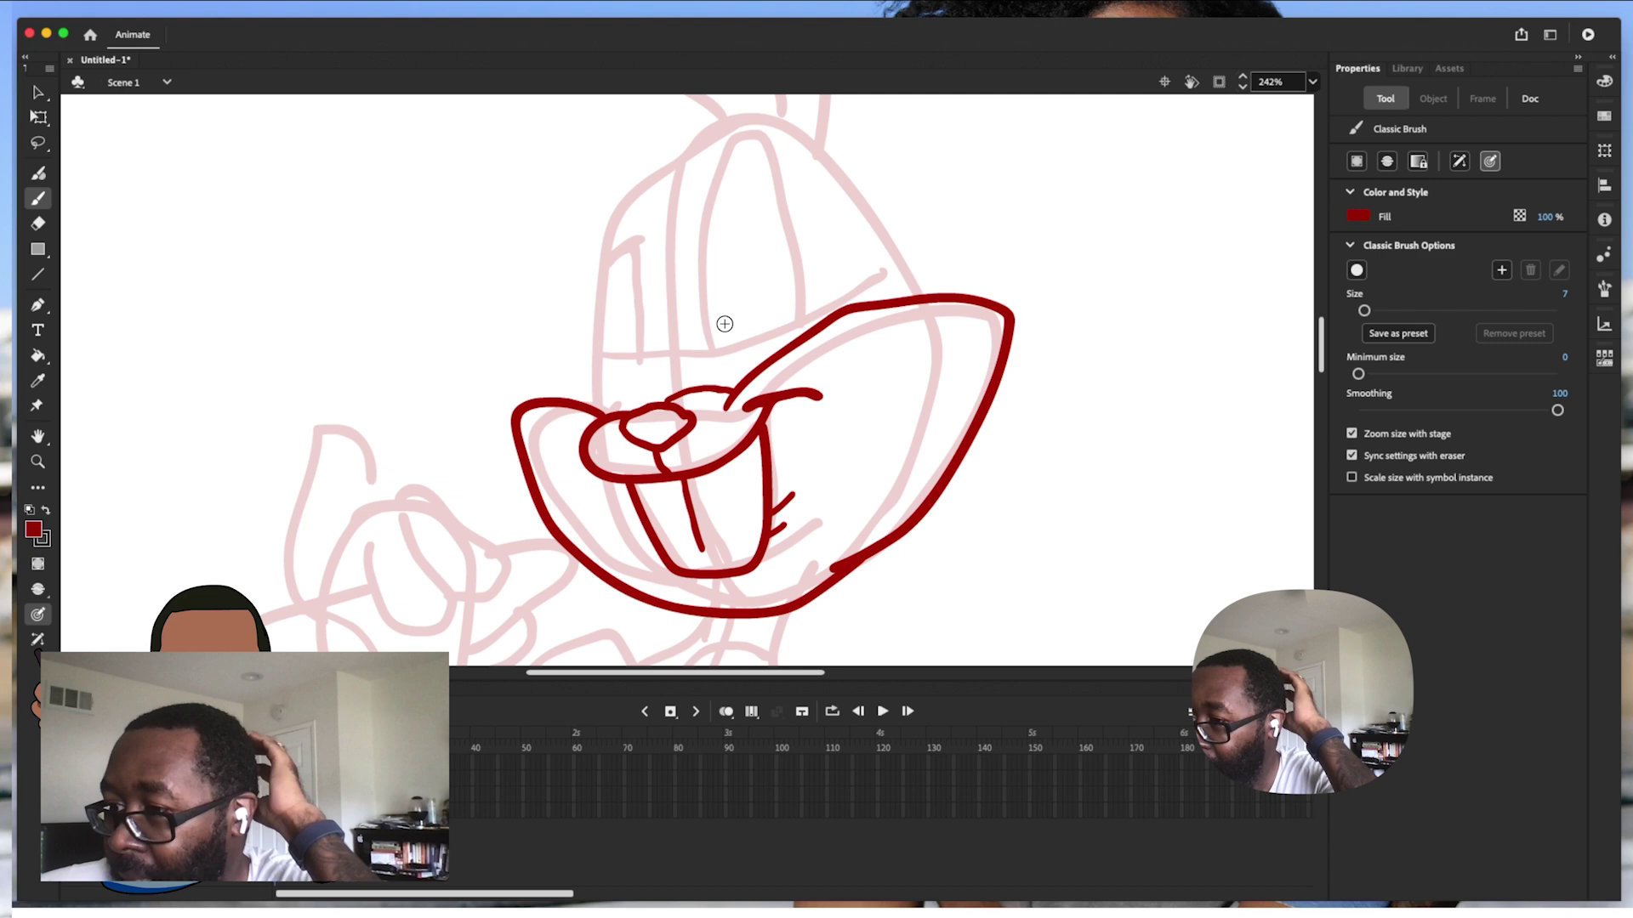
# Draw the tall near eye with its half-closed eyelid, running its outline down to the nose bridge and cheek
pyautogui.moveTo(1320, 348); pyautogui.dragTo(1317, 338)
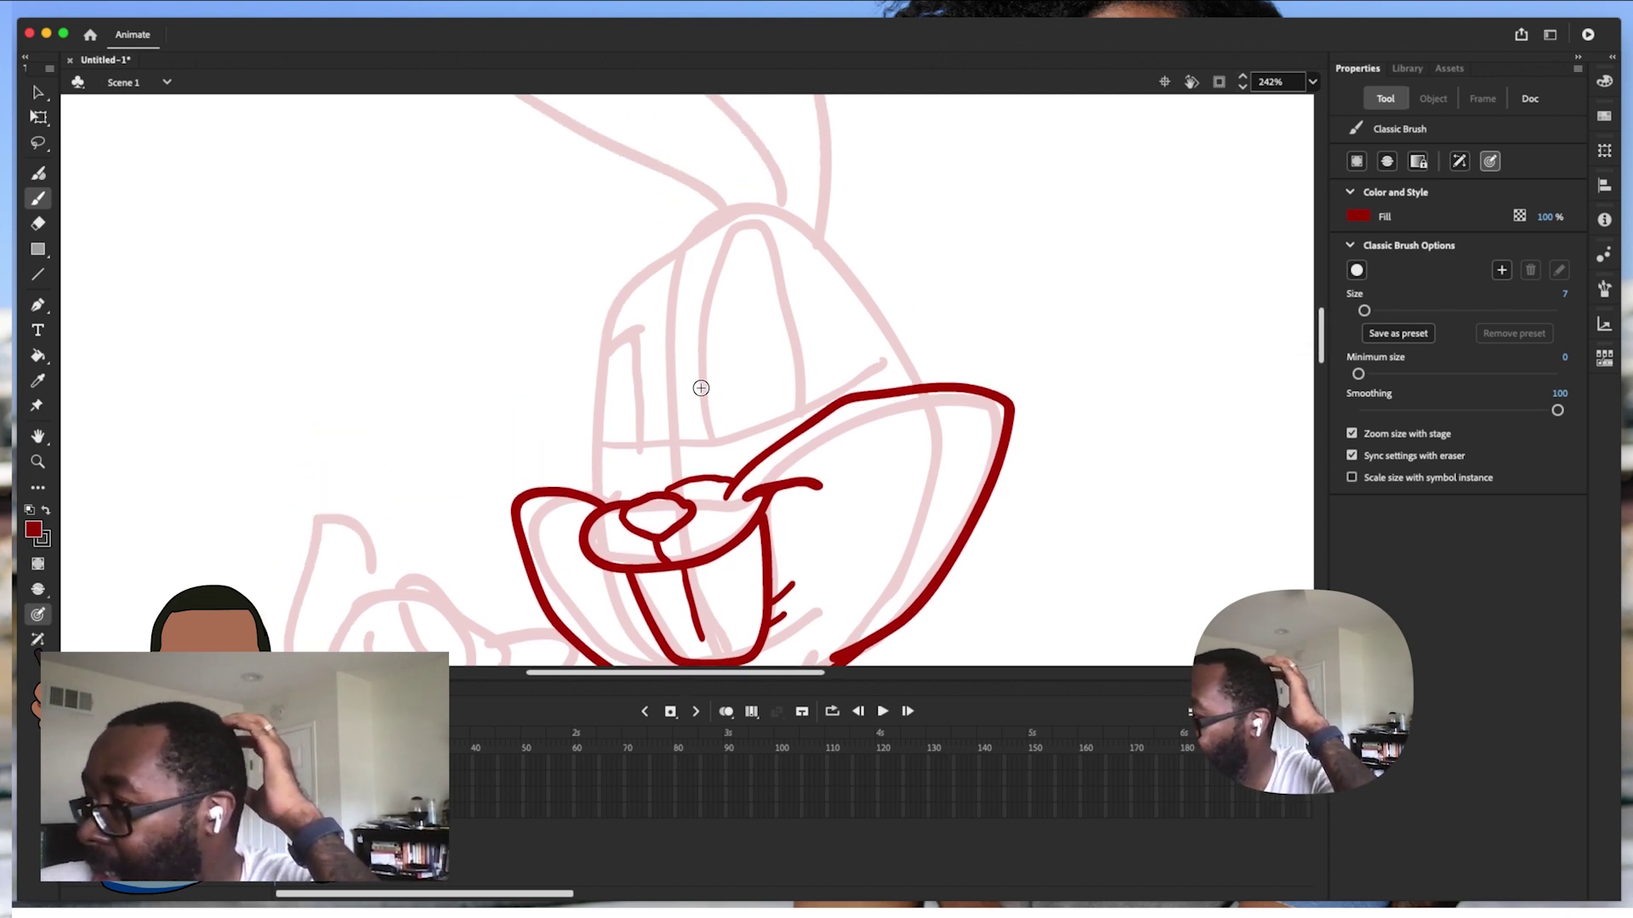
pyautogui.moveTo(697, 415)
pyautogui.mouseDown()
pyautogui.moveTo(745, 383)
pyautogui.moveTo(810, 375)
pyautogui.mouseUp()
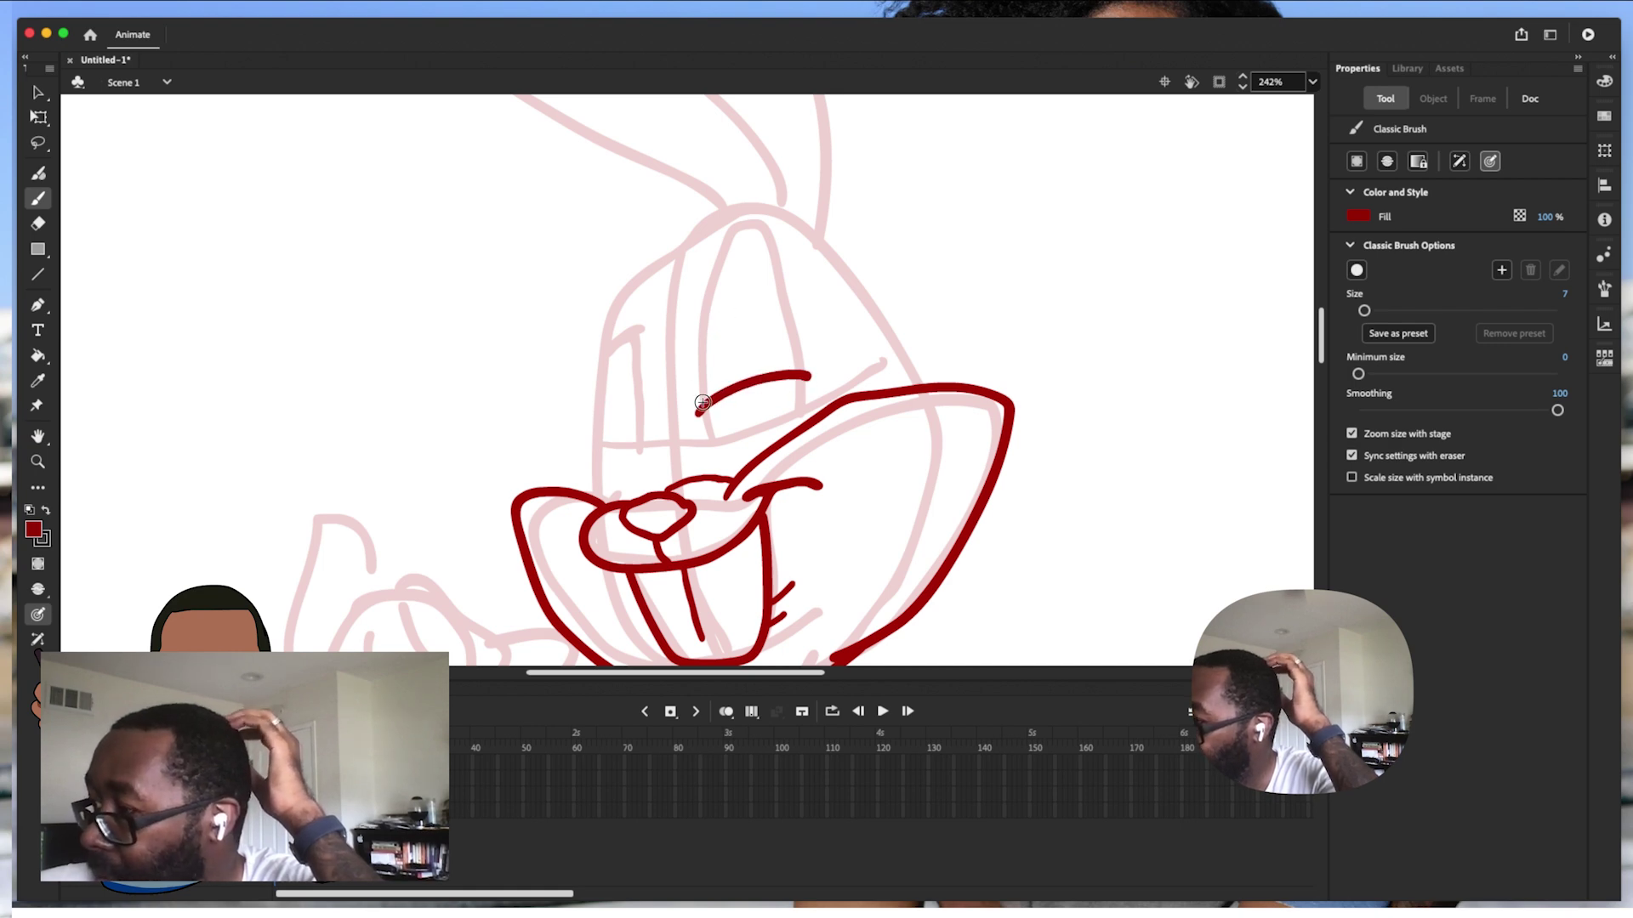
pyautogui.moveTo(704, 403)
pyautogui.mouseDown()
pyautogui.moveTo(695, 303)
pyautogui.moveTo(740, 226)
pyautogui.mouseUp()
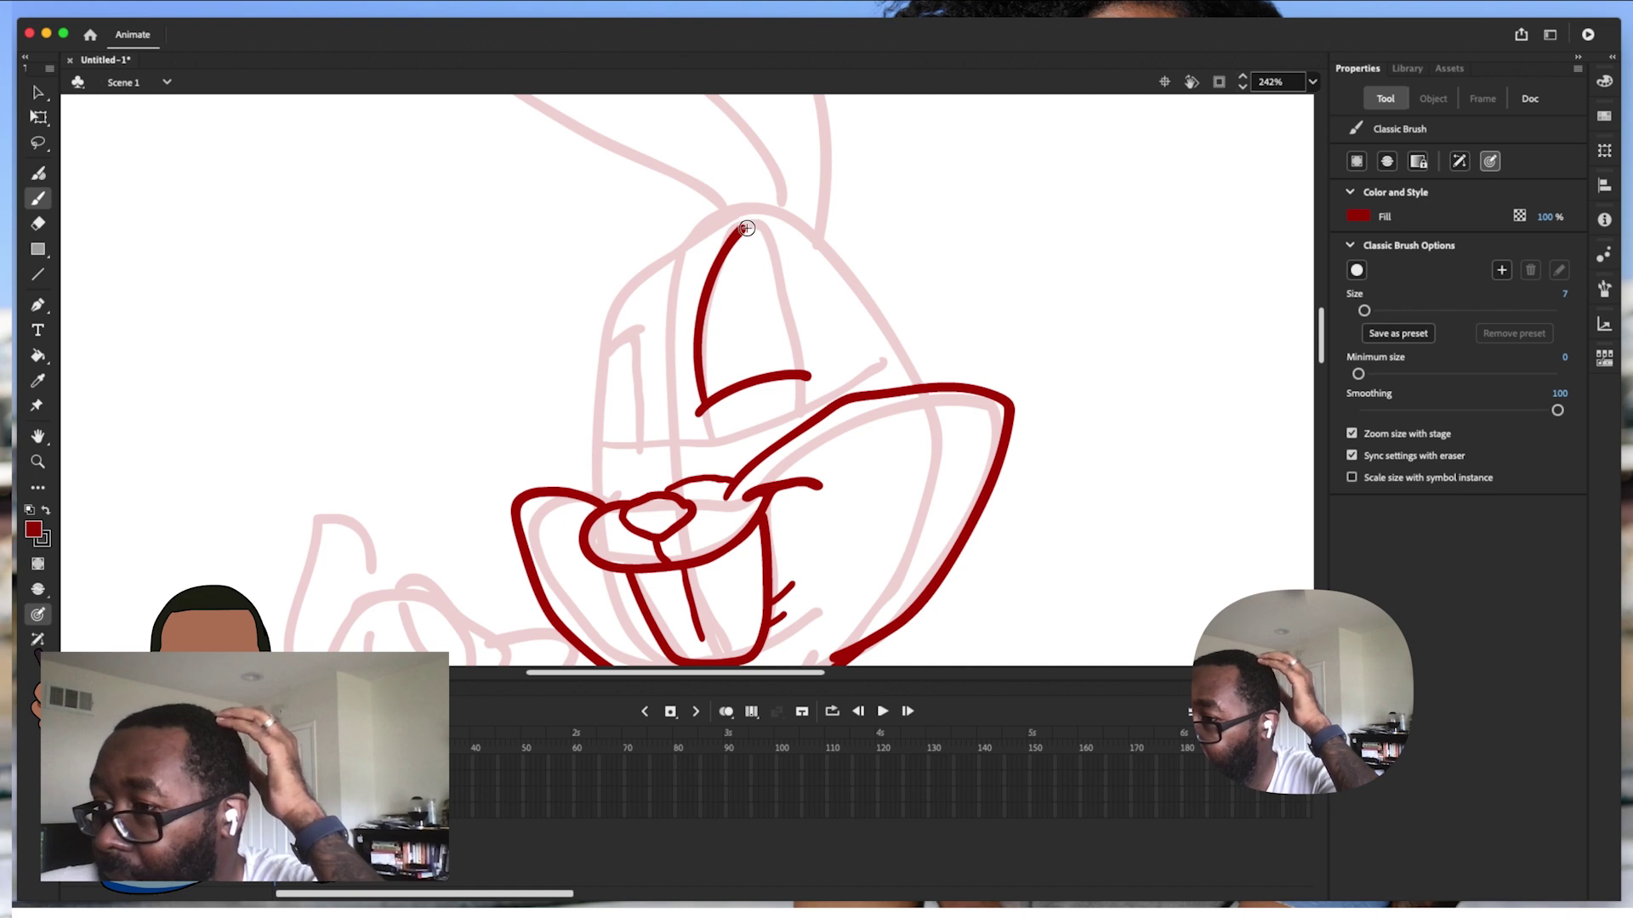
pyautogui.moveTo(732, 228)
pyautogui.mouseDown()
pyautogui.moveTo(764, 233)
pyautogui.moveTo(789, 277)
pyautogui.moveTo(806, 423)
pyautogui.mouseUp()
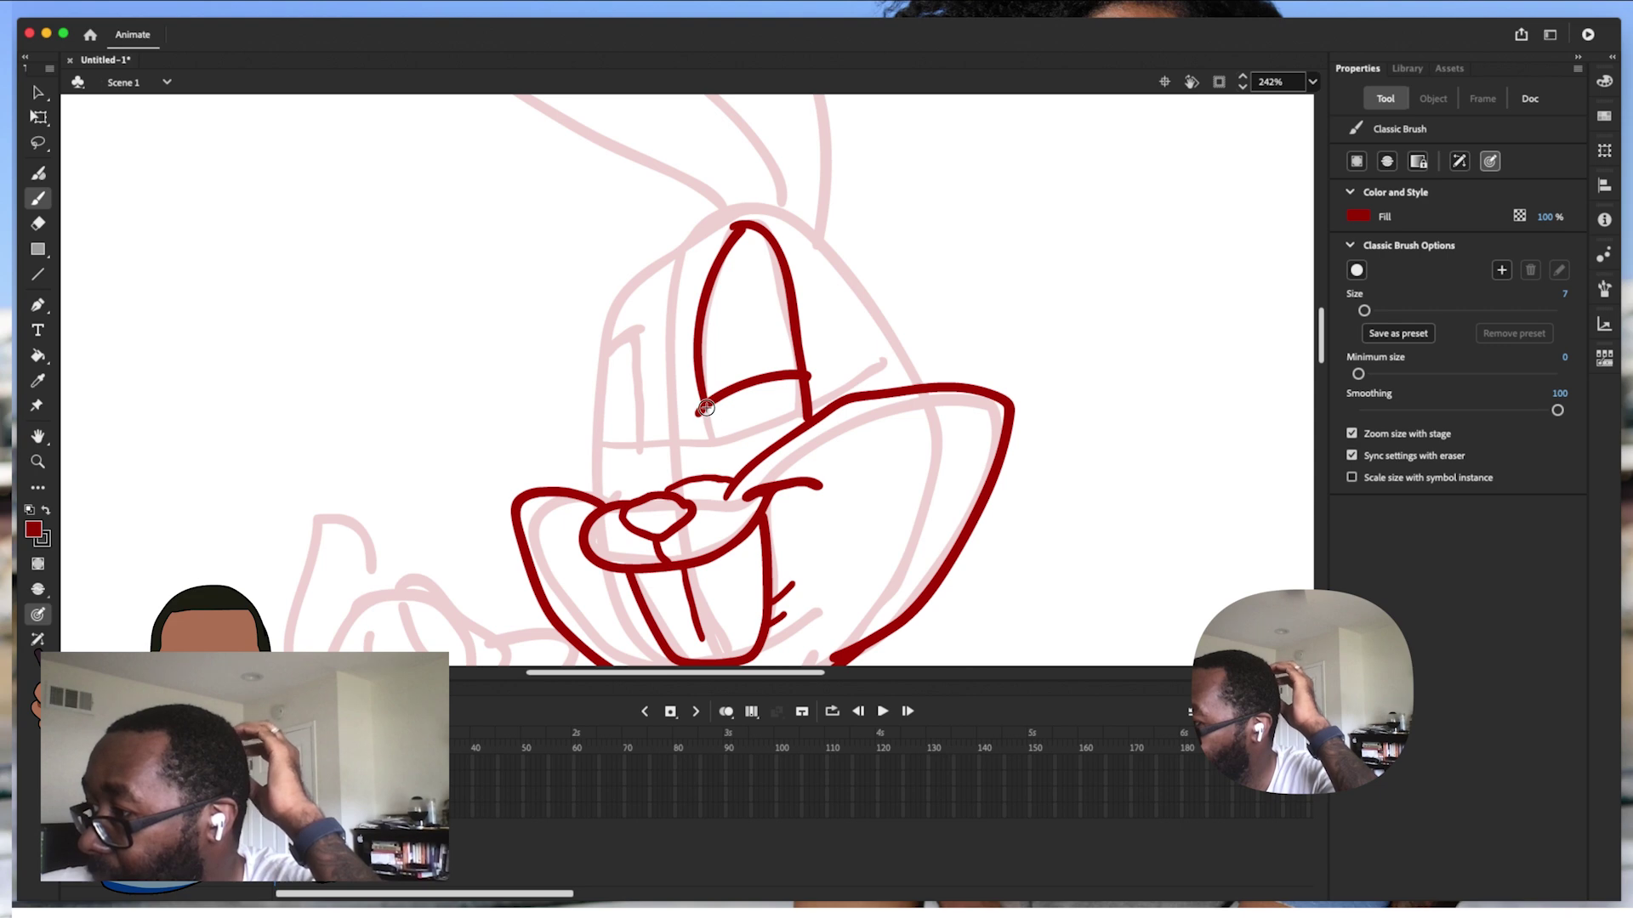
pyautogui.moveTo(699, 410); pyautogui.dragTo(733, 478)
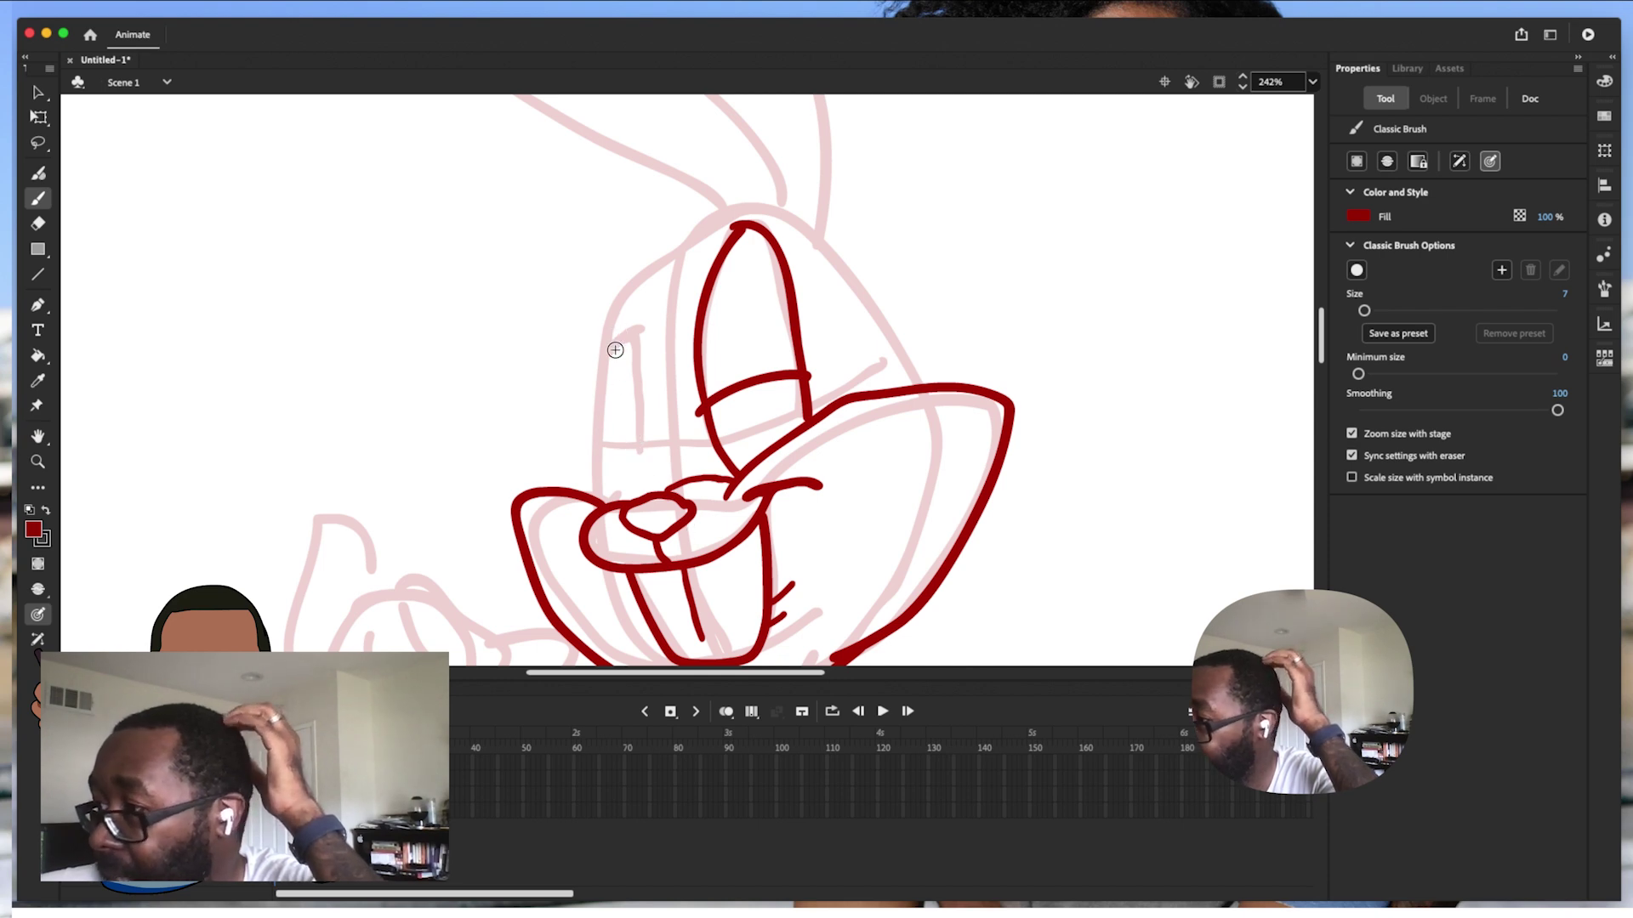
# Draw the narrow far eye with its eyelid and lash, and add a half-hidden pupil to each eye
pyautogui.moveTo(598, 355)
pyautogui.mouseDown()
pyautogui.moveTo(644, 336)
pyautogui.moveTo(649, 295)
pyautogui.moveTo(652, 497)
pyautogui.mouseUp()
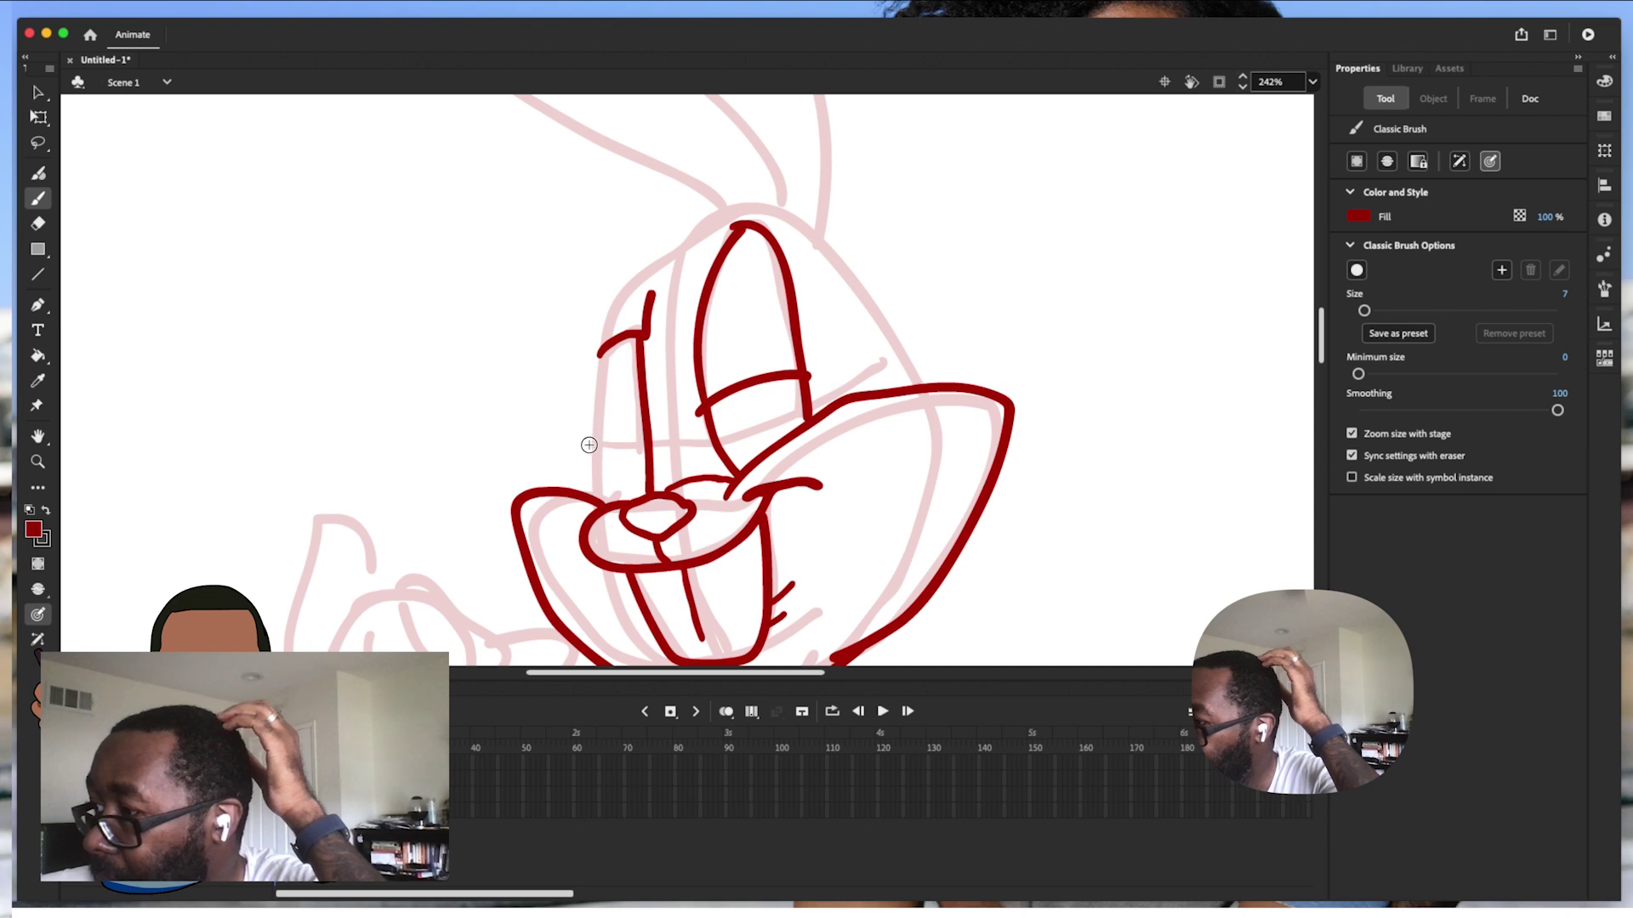
pyautogui.moveTo(584, 440); pyautogui.dragTo(637, 422)
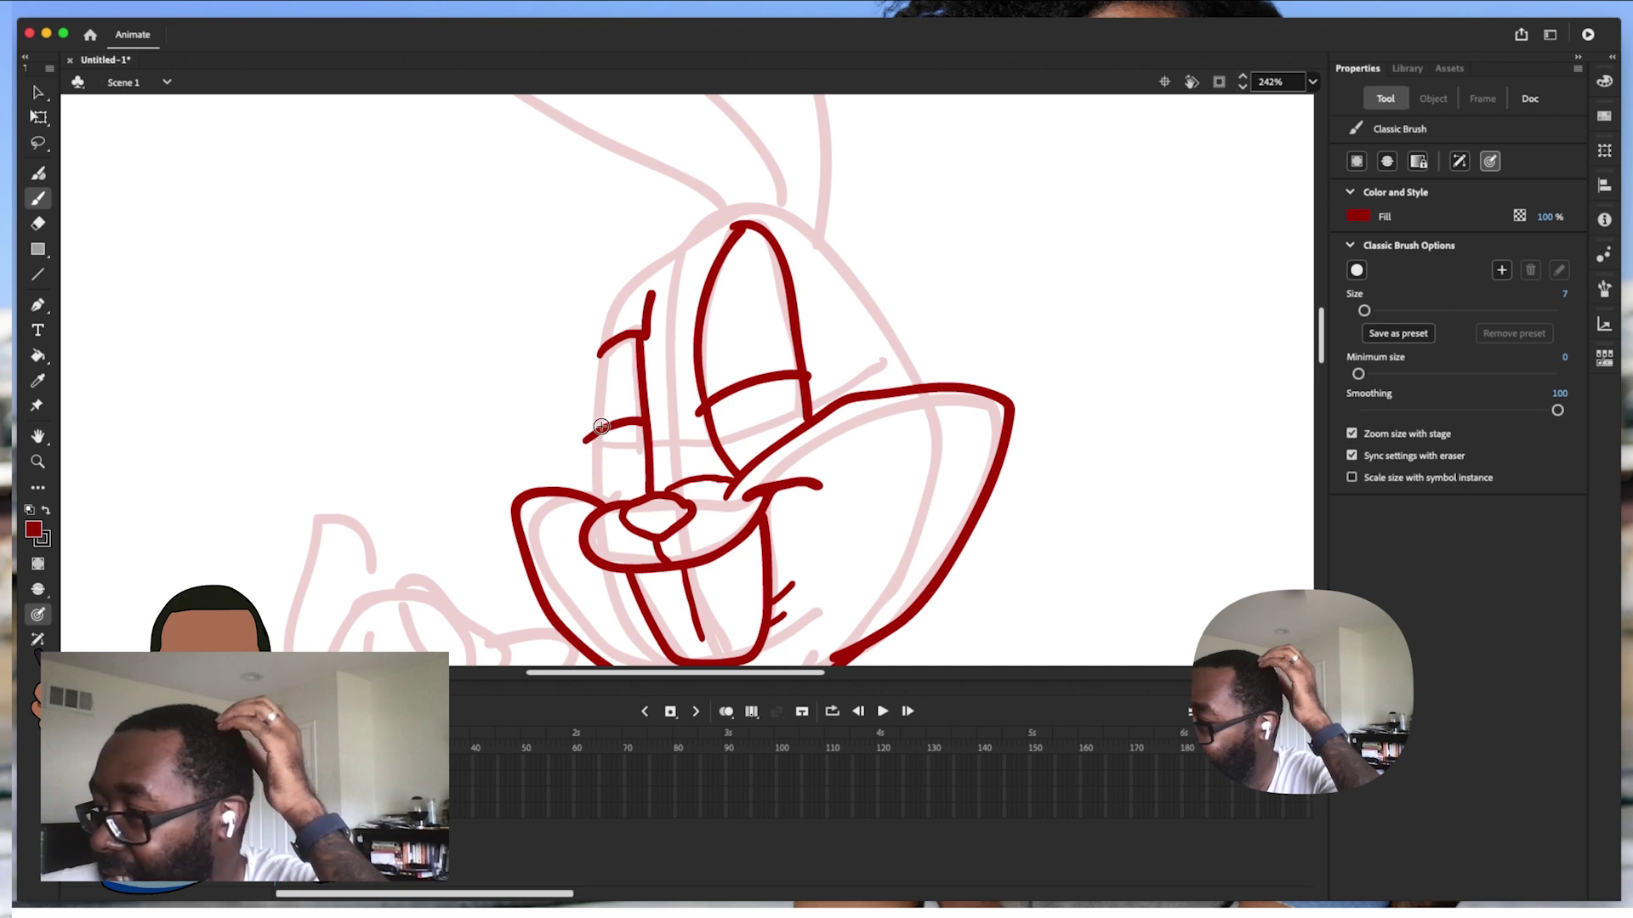
pyautogui.moveTo(593, 430); pyautogui.dragTo(607, 414)
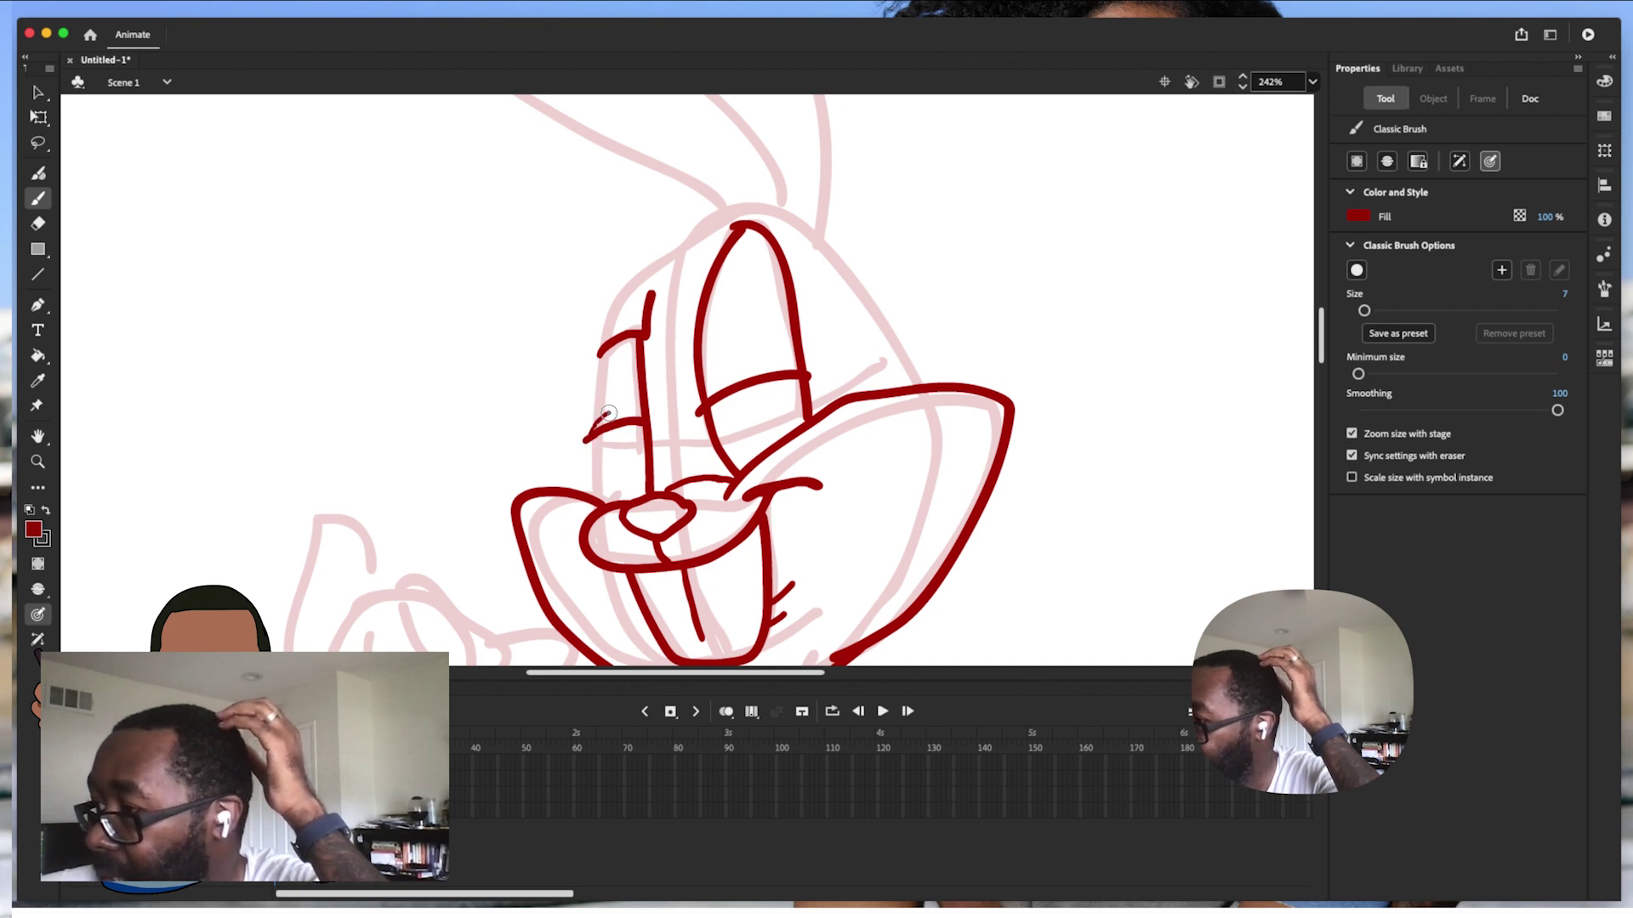
pyautogui.moveTo(603, 351); pyautogui.dragTo(593, 432)
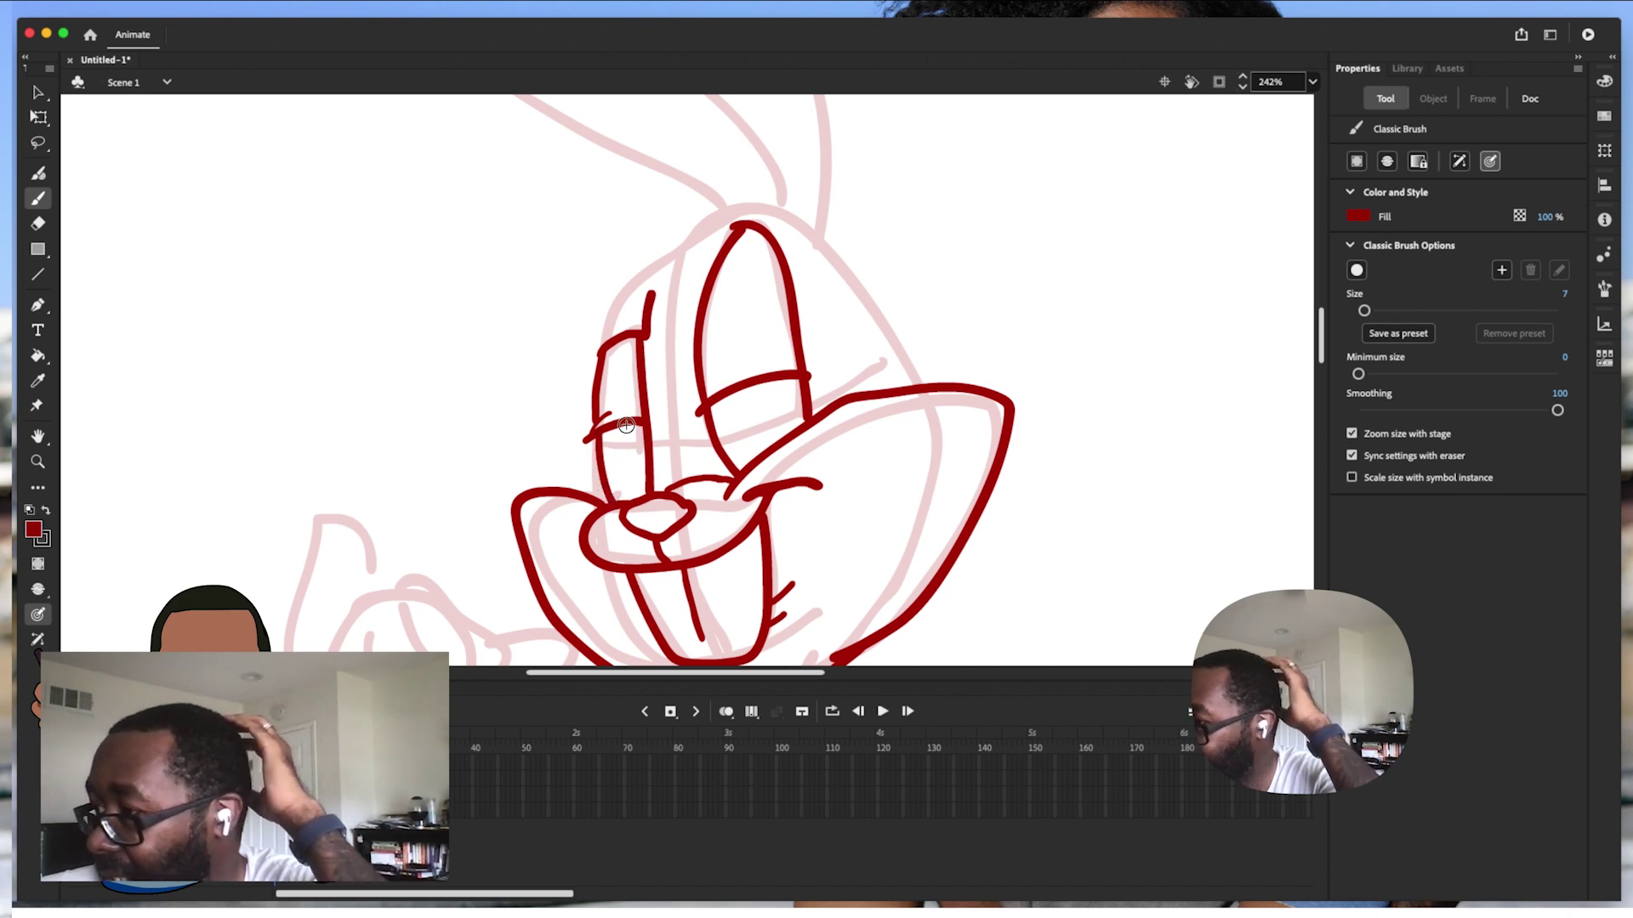
pyautogui.moveTo(629, 422); pyautogui.dragTo(643, 459)
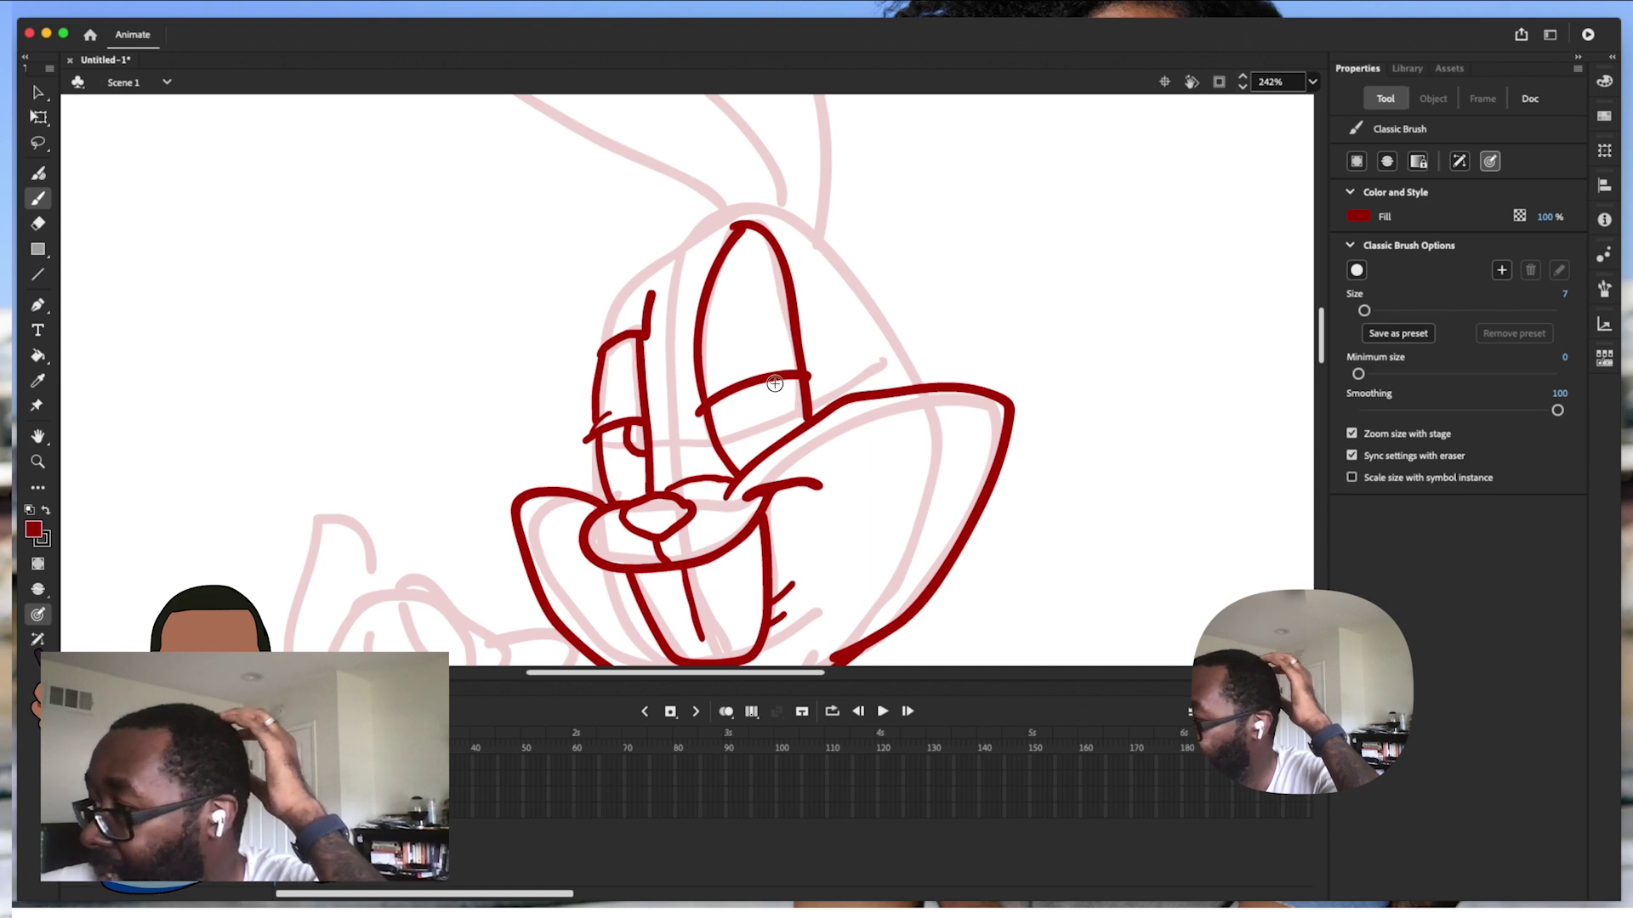
pyautogui.moveTo(772, 379); pyautogui.dragTo(794, 409)
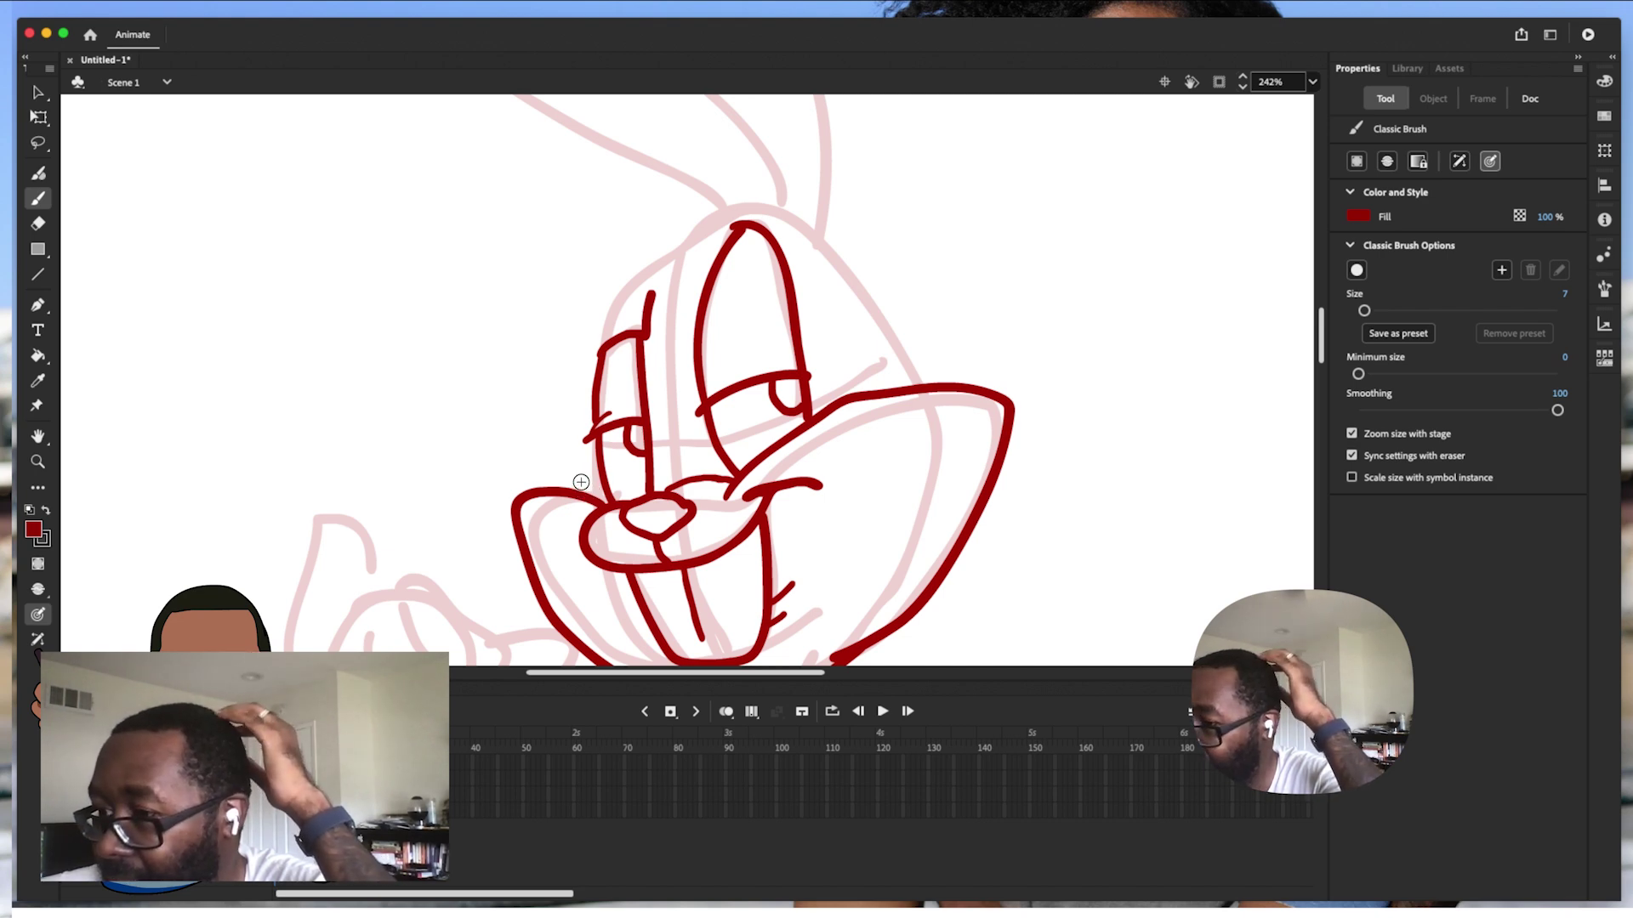
# Ink the far side of the face from the cheek past the eye, with a brow bump and forehead curve
pyautogui.moveTo(581, 495); pyautogui.dragTo(595, 444)
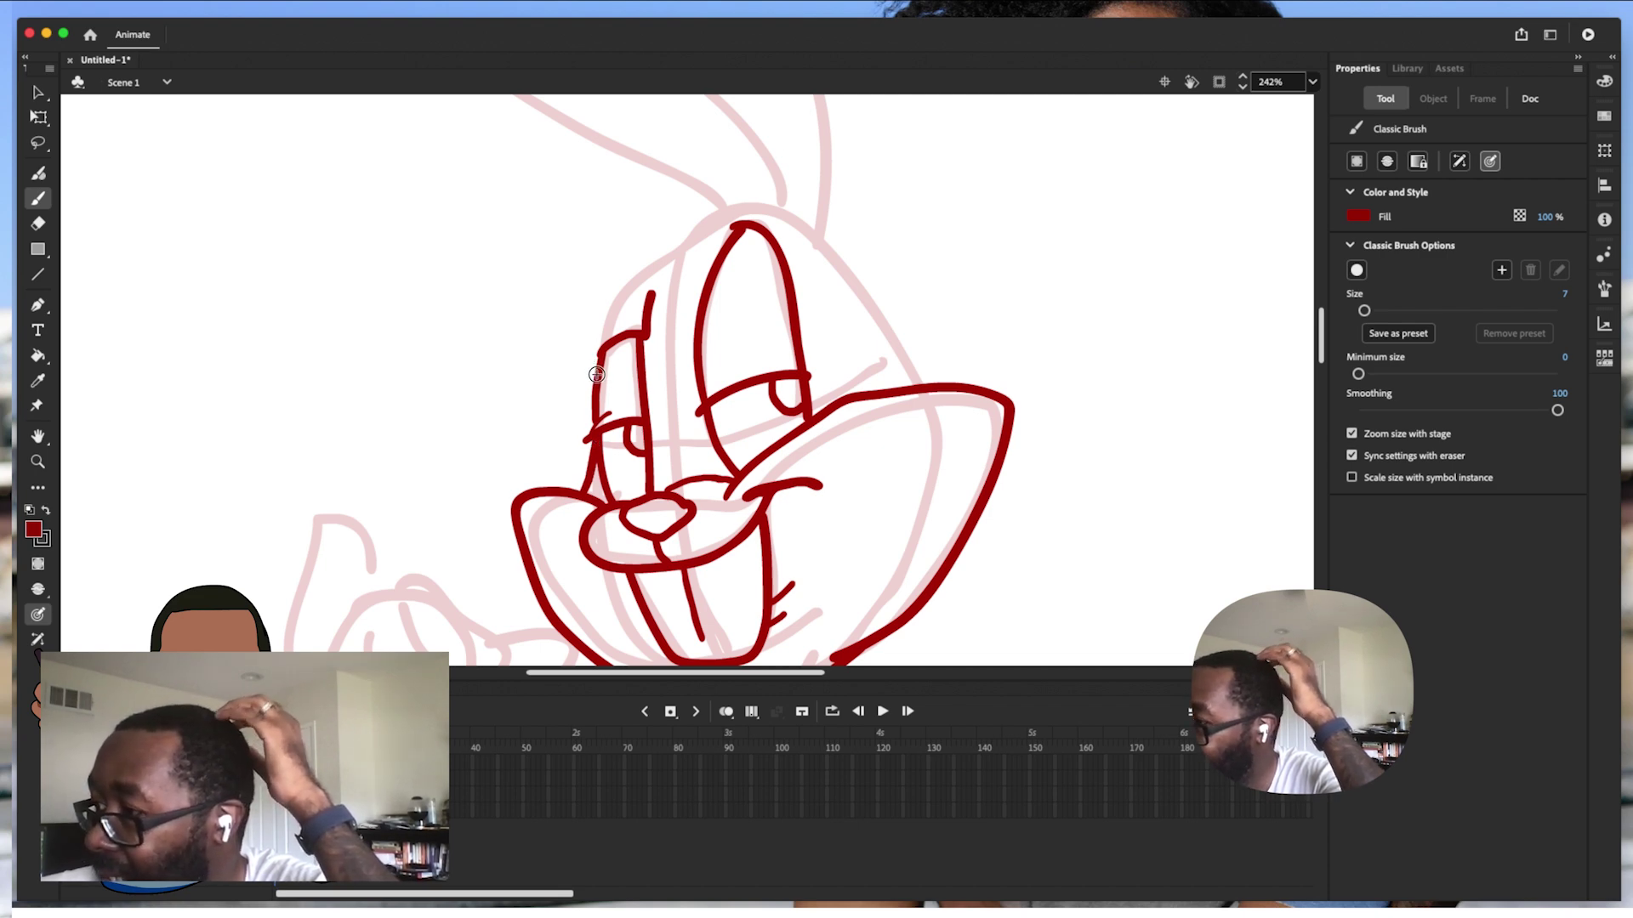
pyautogui.moveTo(591, 373); pyautogui.dragTo(580, 351)
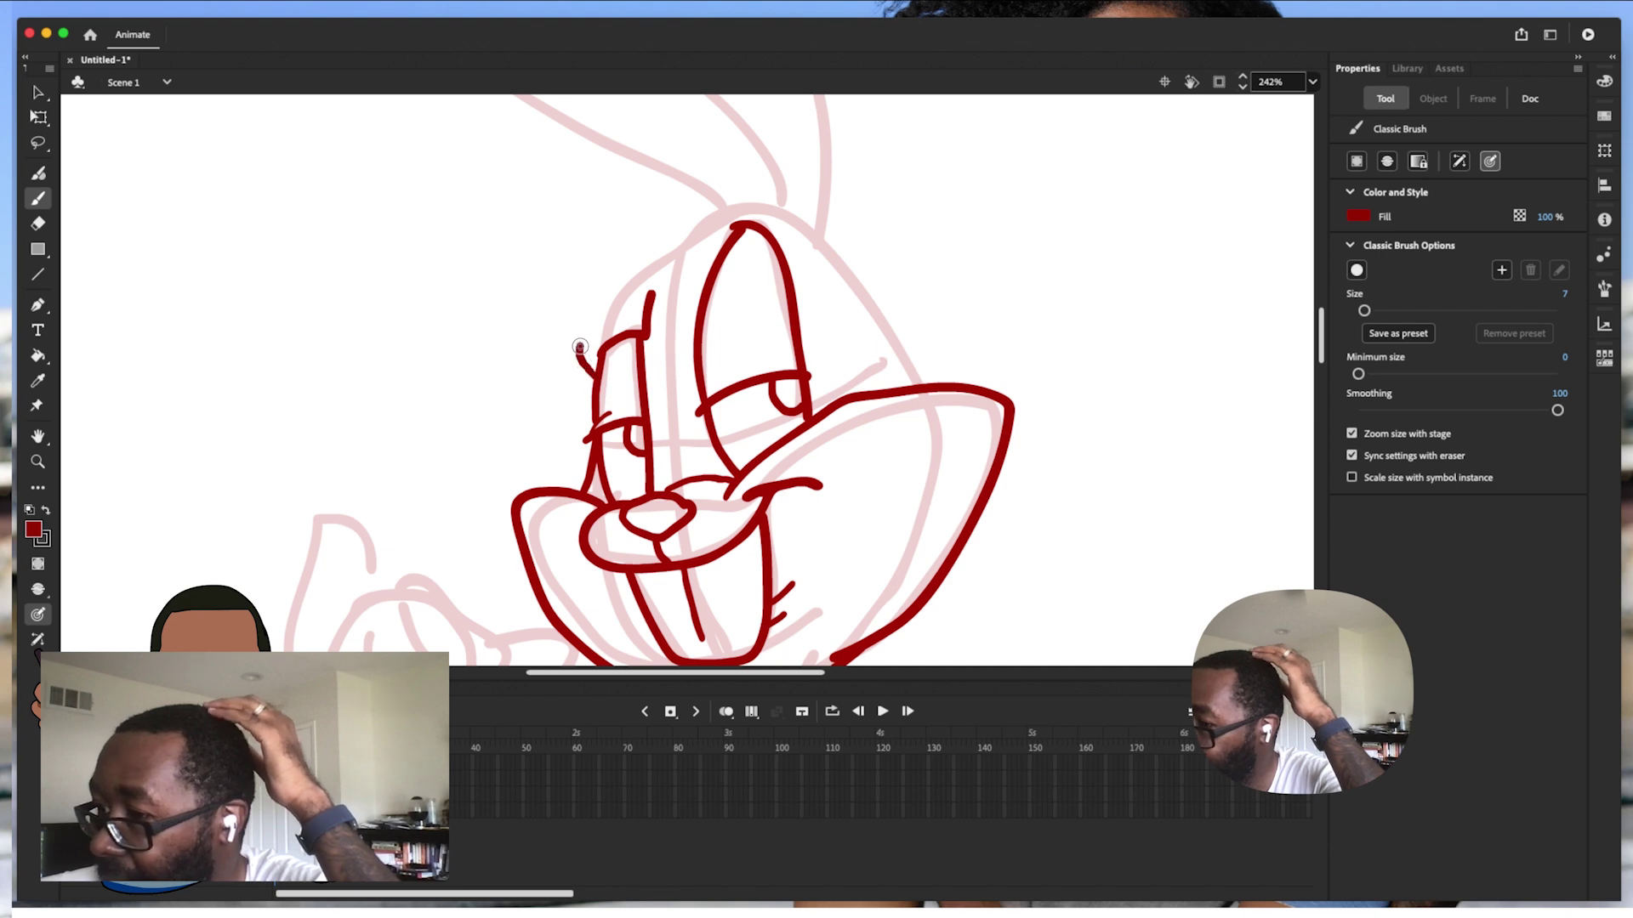
pyautogui.moveTo(608, 323); pyautogui.dragTo(611, 305)
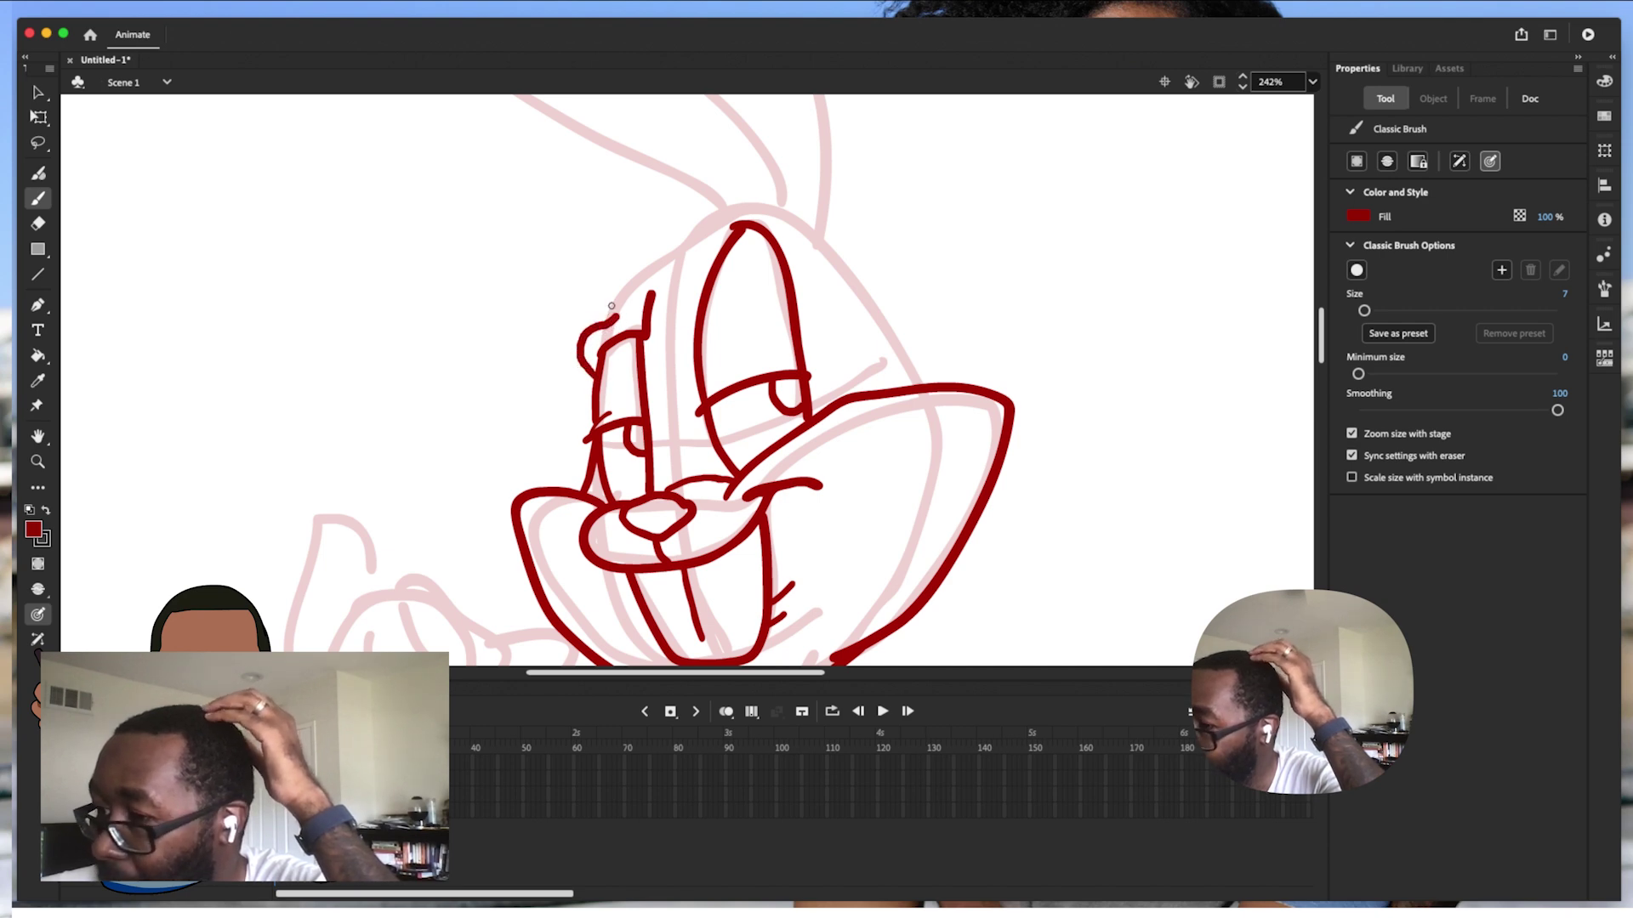
pyautogui.moveTo(595, 332); pyautogui.dragTo(655, 255)
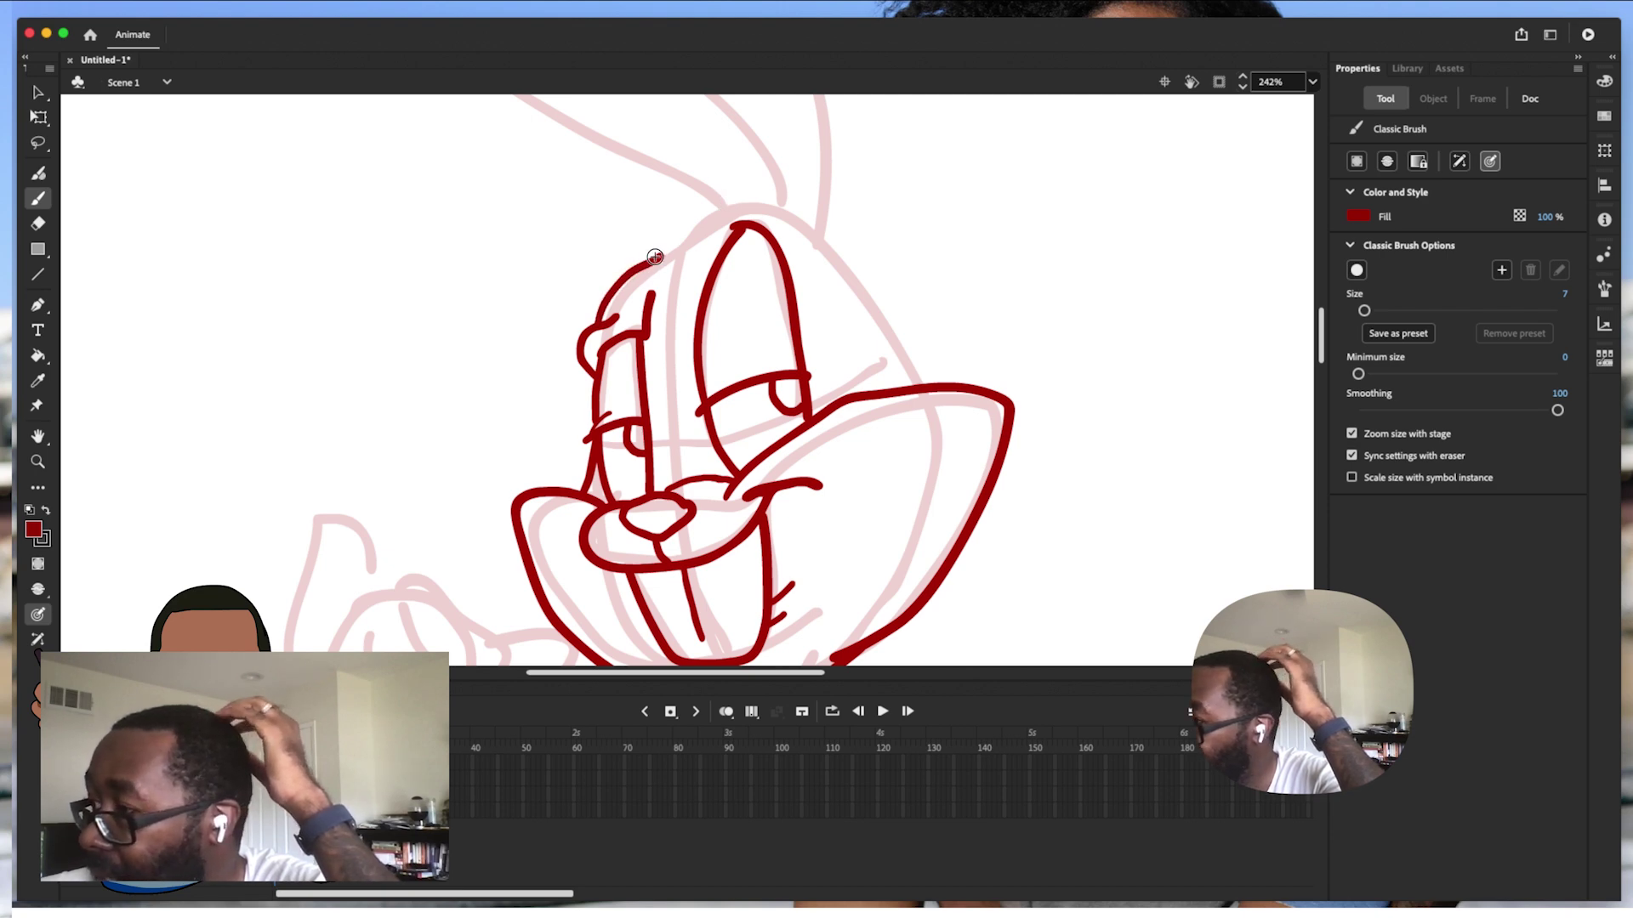
# Draw the brow arch over the near eye, the back of the head down to the cheek, and a small eye-corner crease
pyautogui.moveTo(697, 254)
pyautogui.mouseDown()
pyautogui.moveTo(728, 208)
pyautogui.moveTo(770, 208)
pyautogui.moveTo(800, 265)
pyautogui.mouseUp()
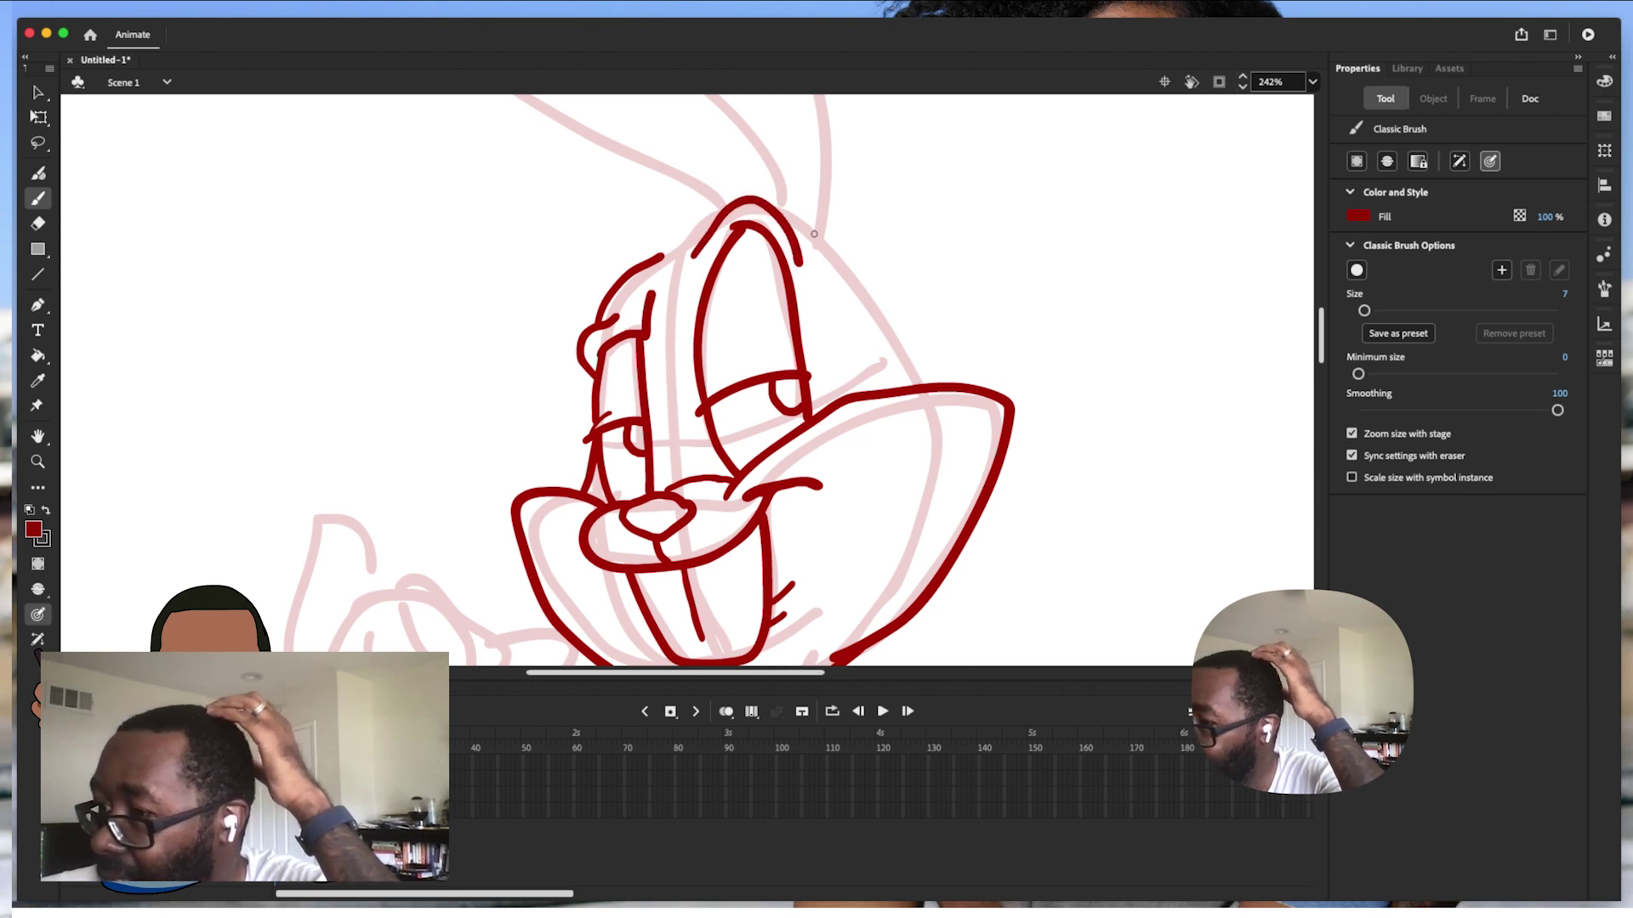
pyautogui.moveTo(791, 228); pyautogui.dragTo(808, 254)
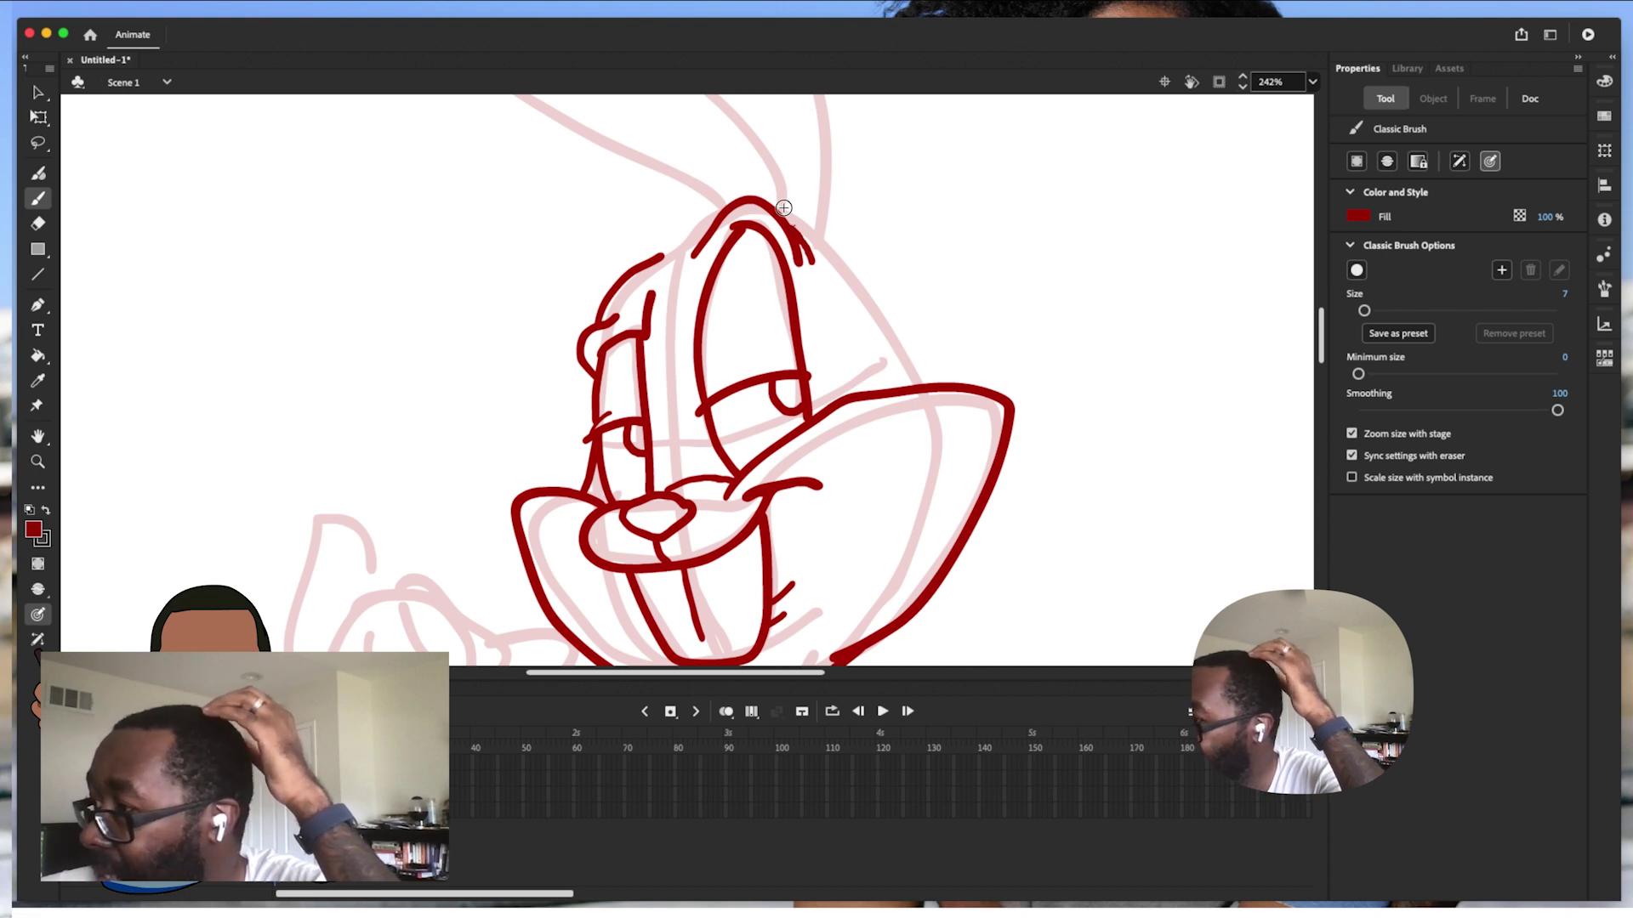
pyautogui.moveTo(787, 219)
pyautogui.mouseDown()
pyautogui.moveTo(834, 239)
pyautogui.moveTo(932, 393)
pyautogui.mouseUp()
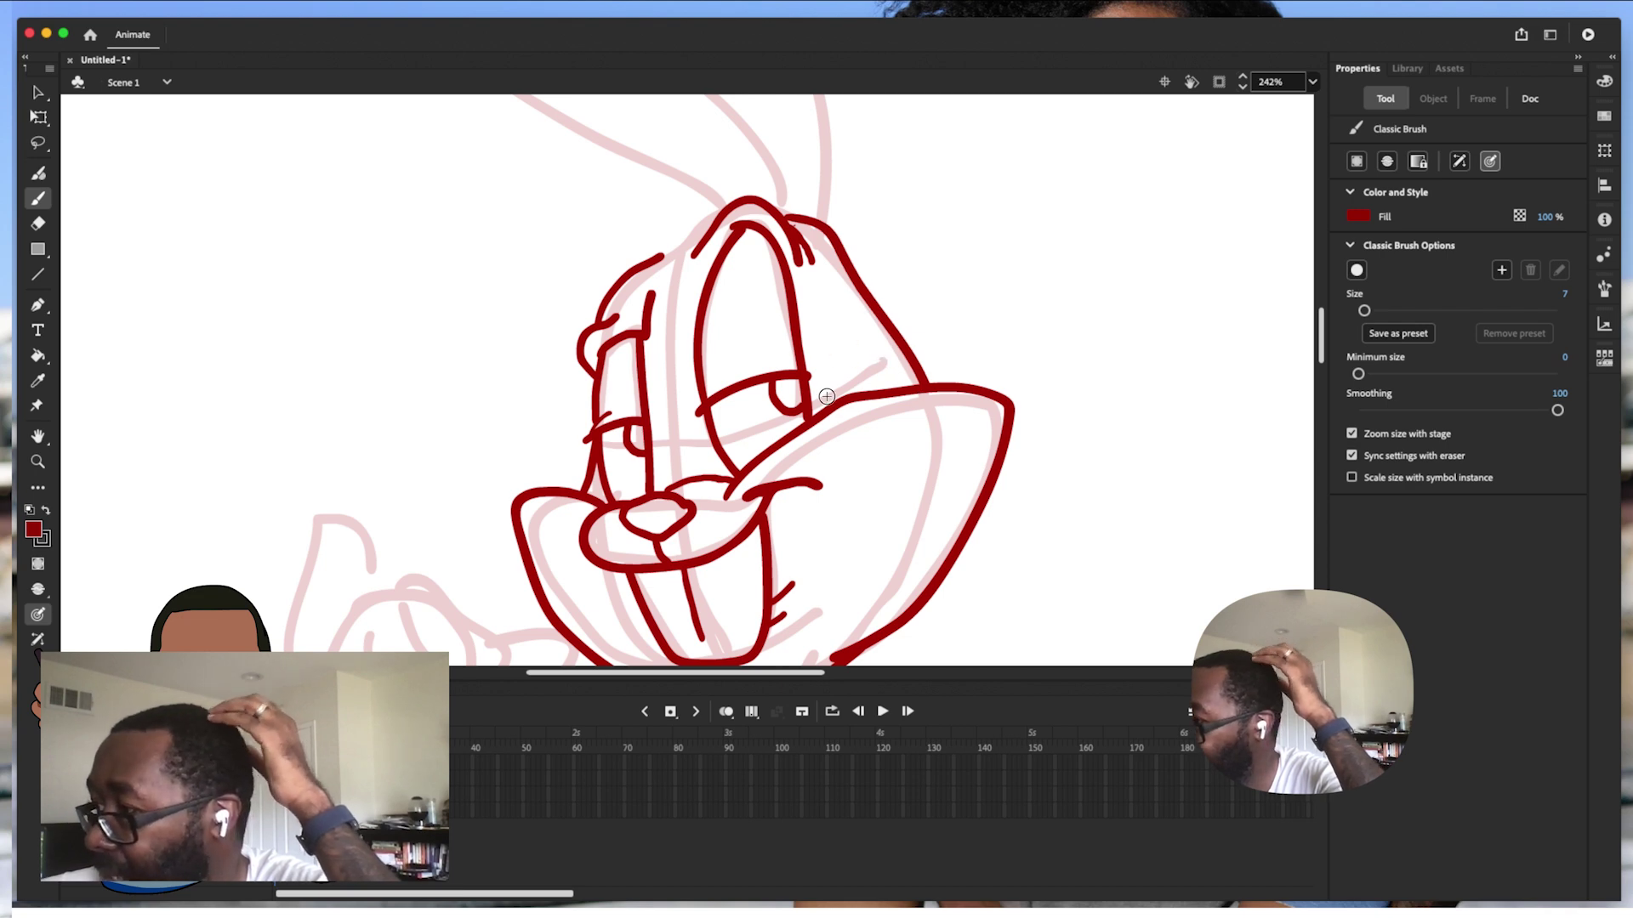
pyautogui.moveTo(824, 384); pyautogui.dragTo(824, 405)
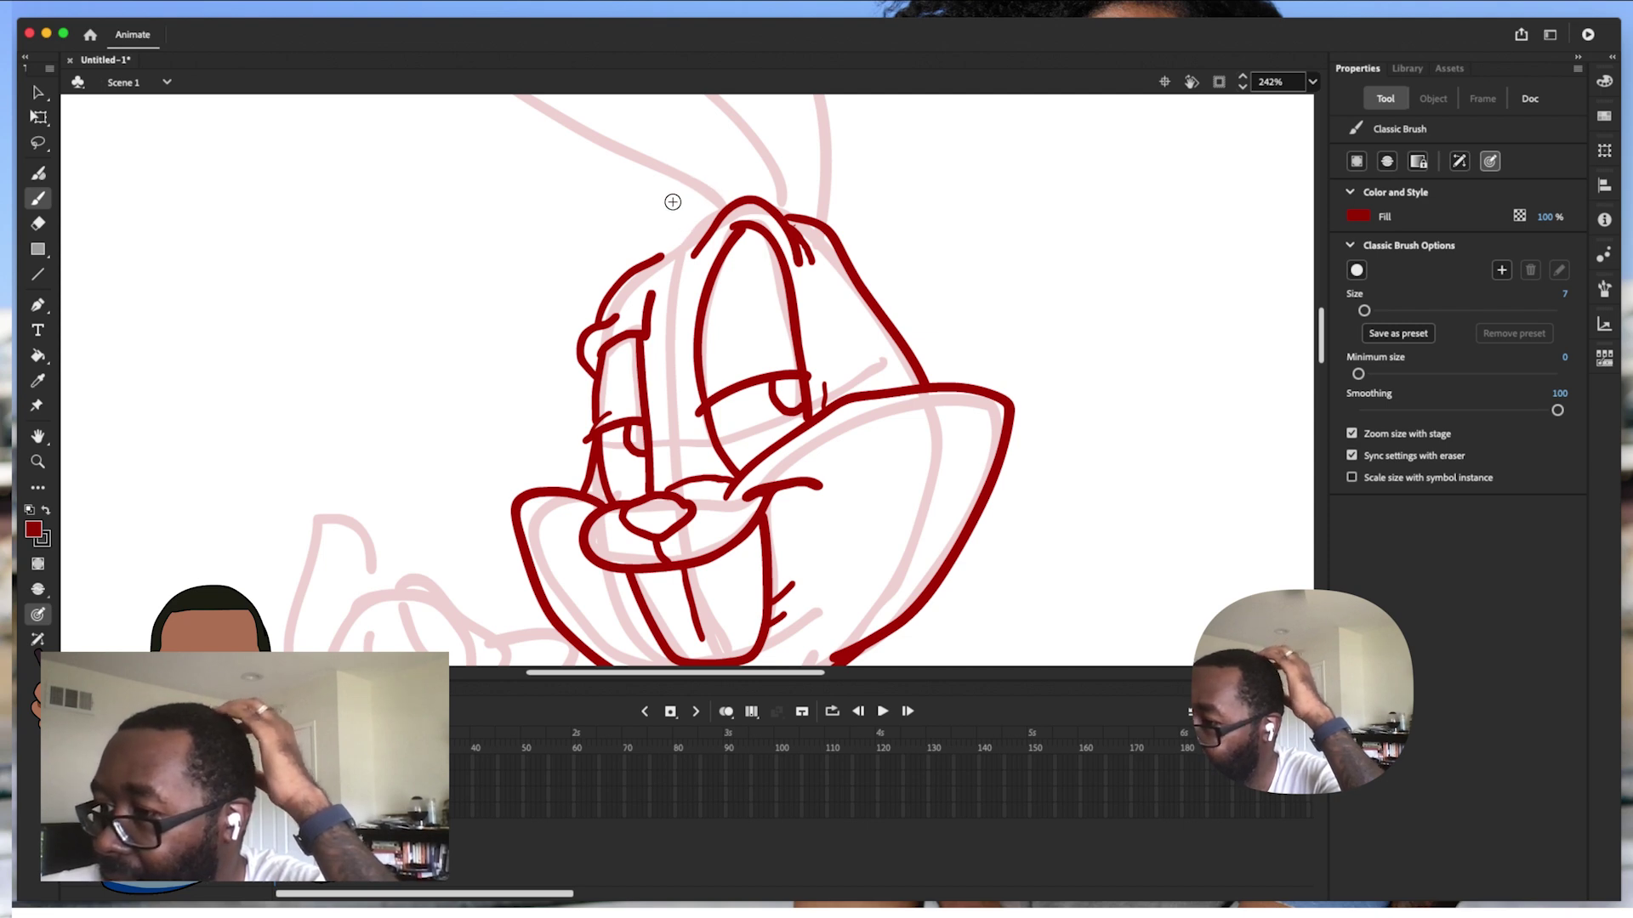
# Add a swept hair tuft and a pointed tuft on top of the head, and close the forehead line
pyautogui.moveTo(664, 216)
pyautogui.mouseDown()
pyautogui.moveTo(719, 188)
pyautogui.moveTo(750, 199)
pyautogui.mouseUp()
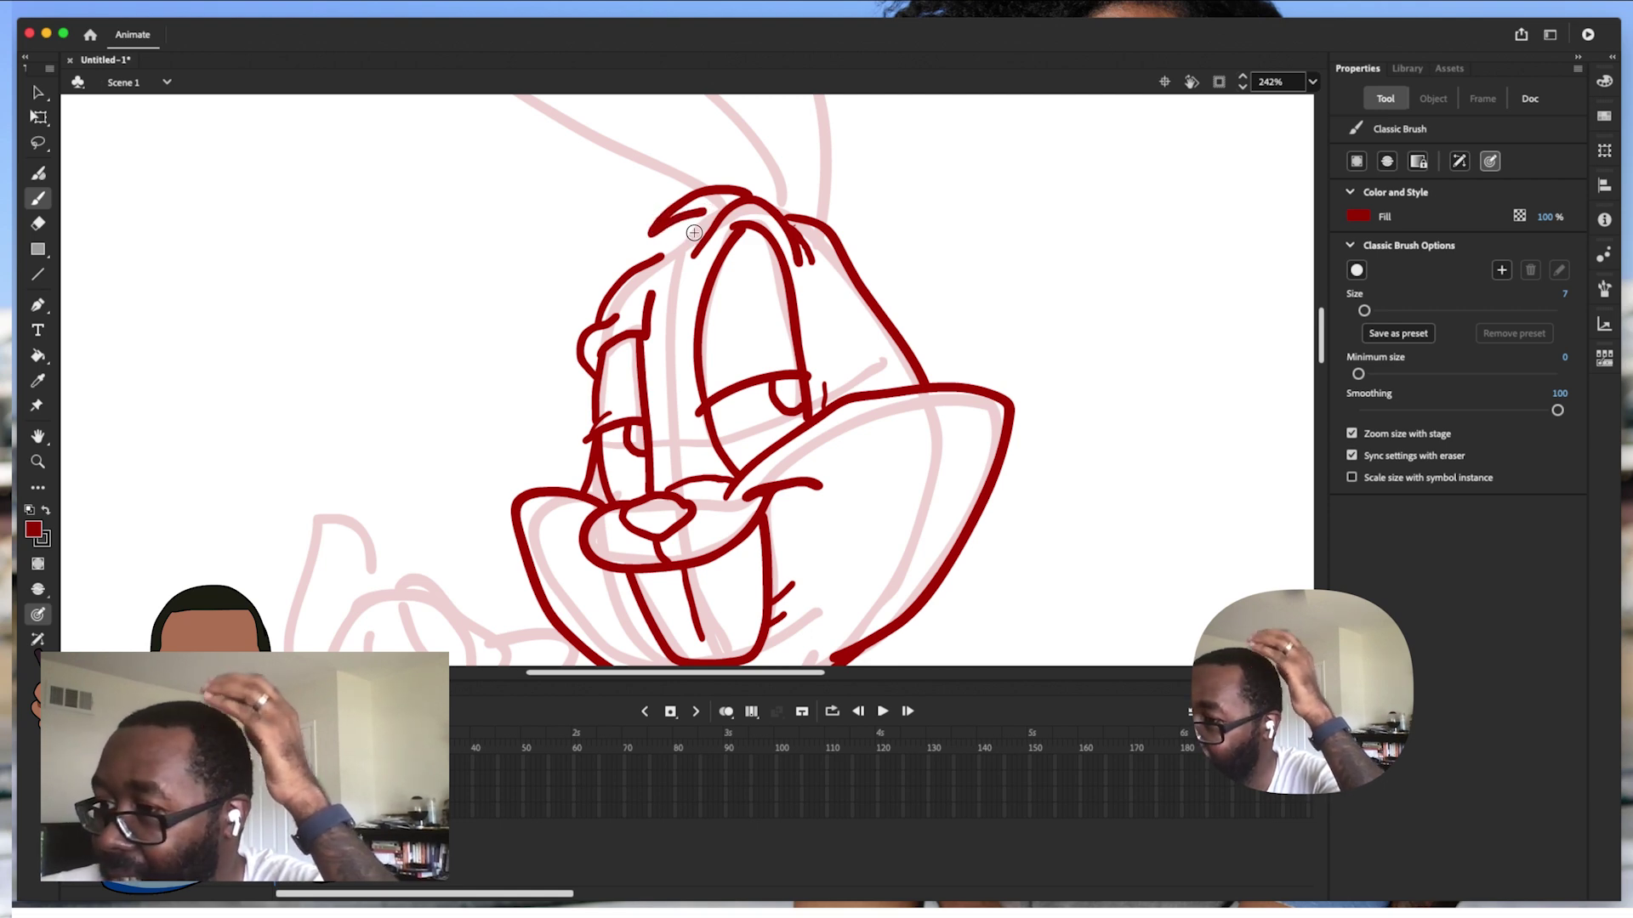
pyautogui.moveTo(672, 220); pyautogui.dragTo(701, 225)
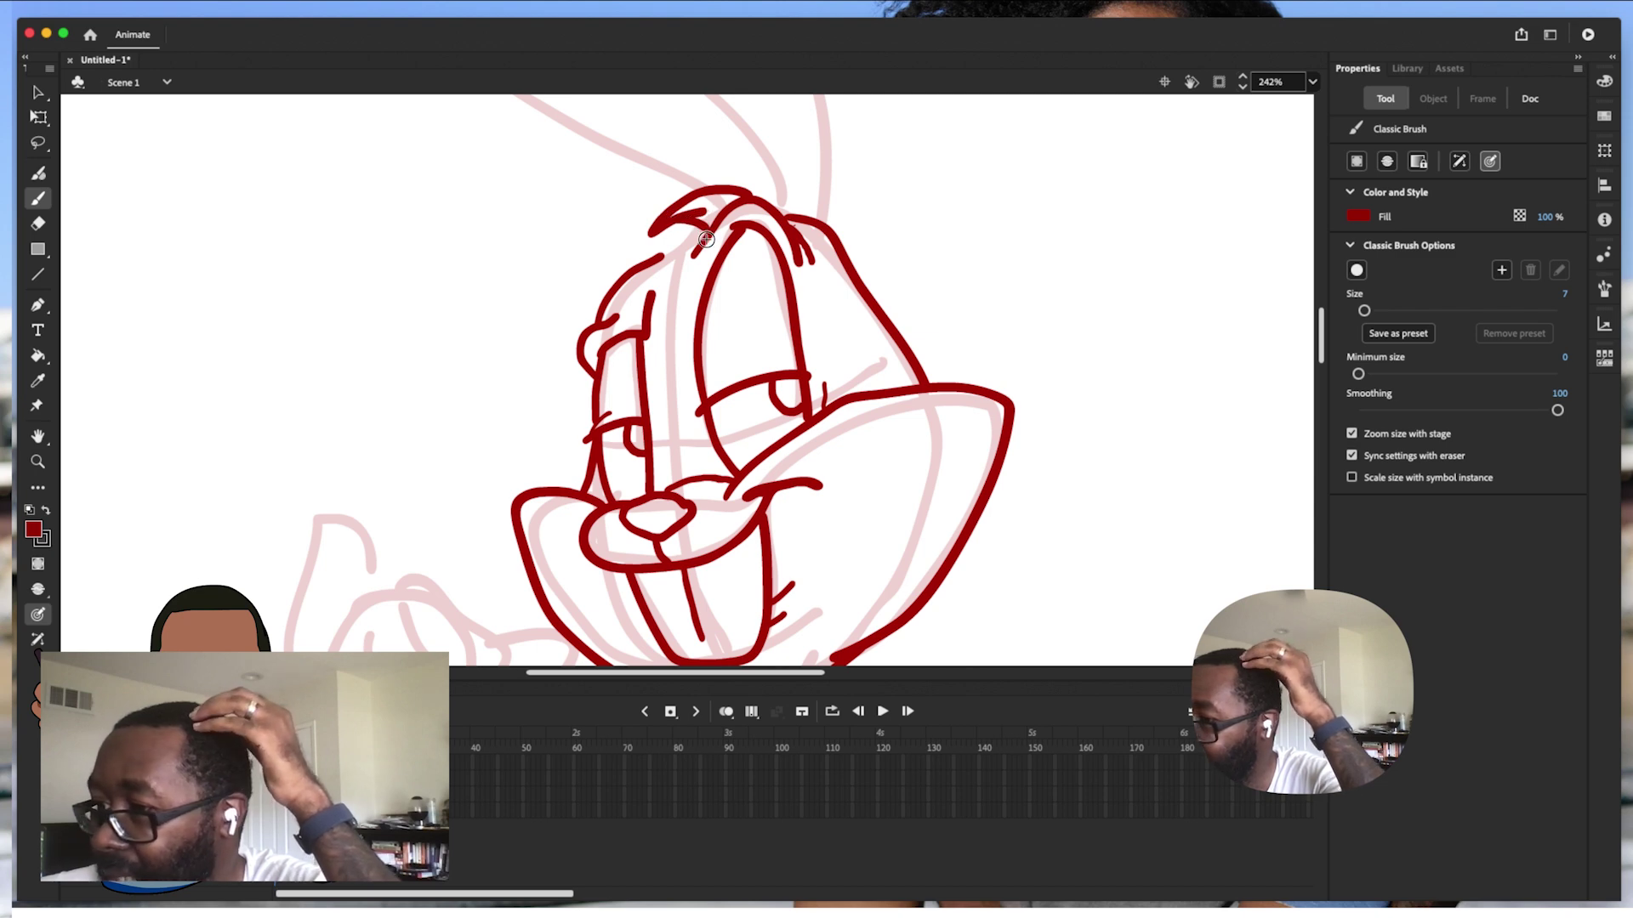
pyautogui.moveTo(659, 253); pyautogui.dragTo(706, 222)
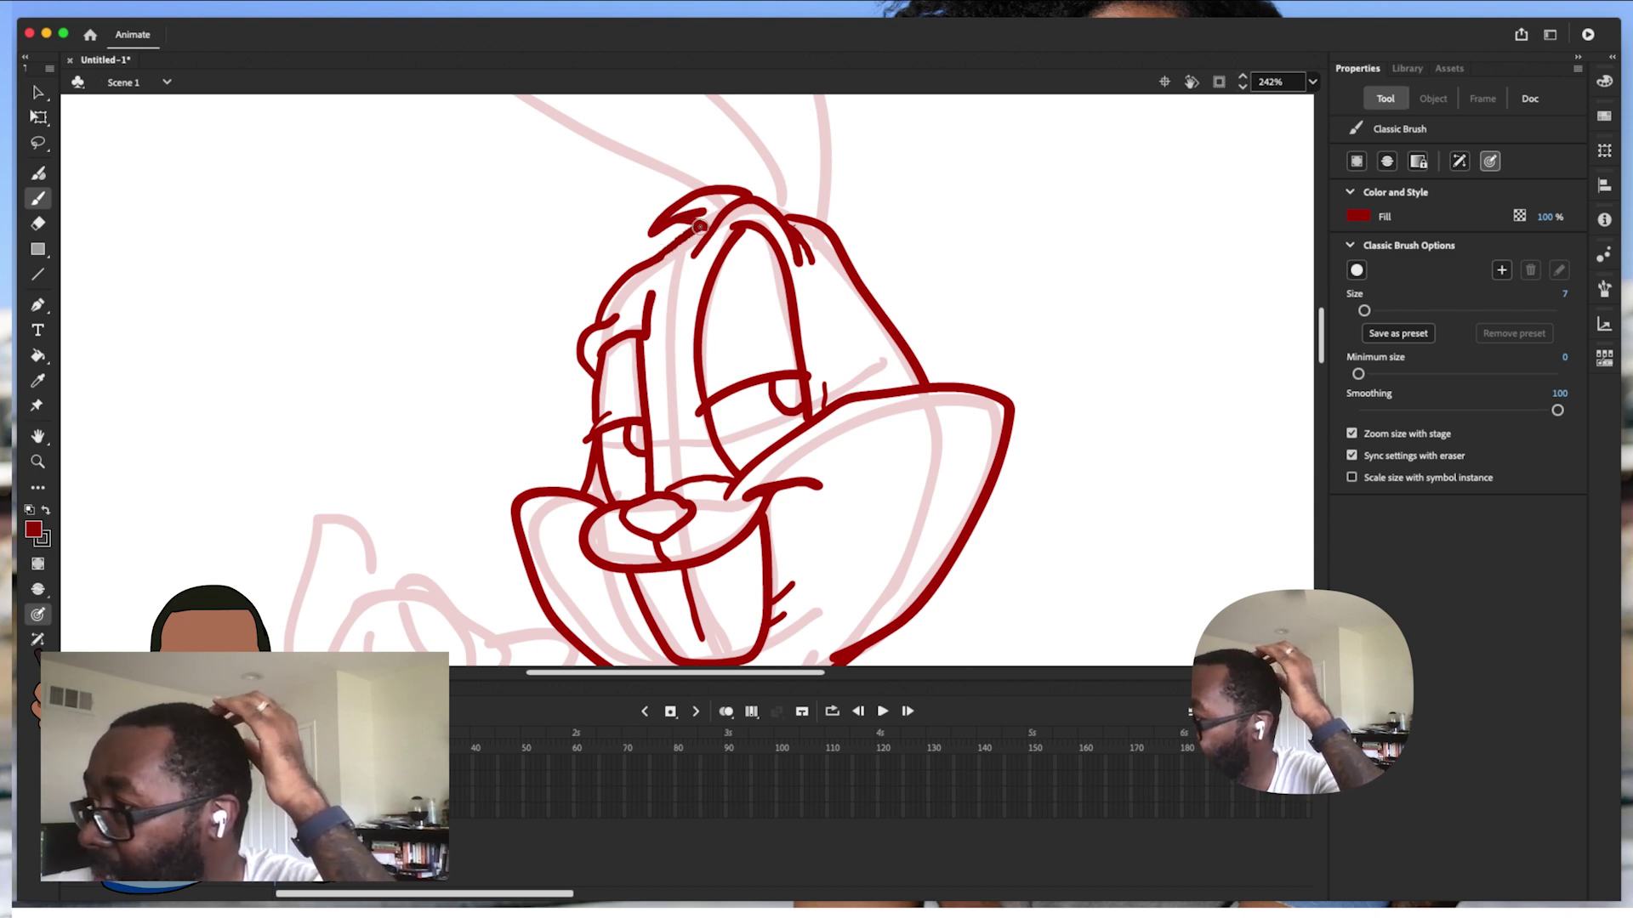
pyautogui.moveTo(741, 194)
pyautogui.mouseDown()
pyautogui.moveTo(752, 138)
pyautogui.moveTo(786, 218)
pyautogui.mouseUp()
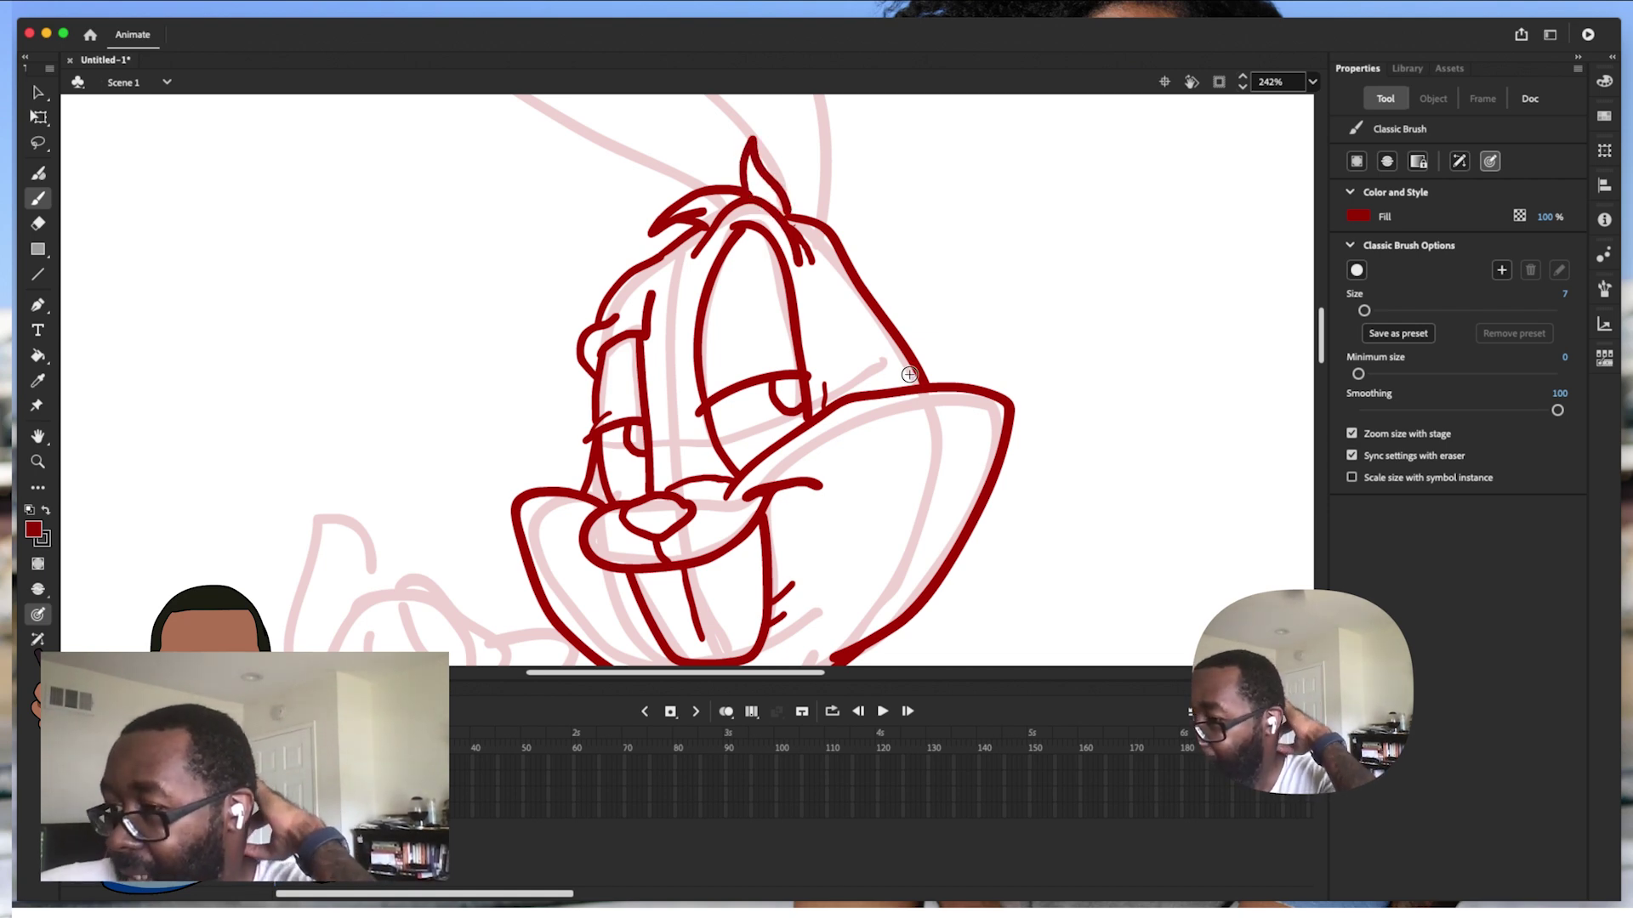
# Draw three long whiskers across the near cheek and three shorter ones across the far cheek
pyautogui.moveTo(1323, 344); pyautogui.dragTo(1318, 353)
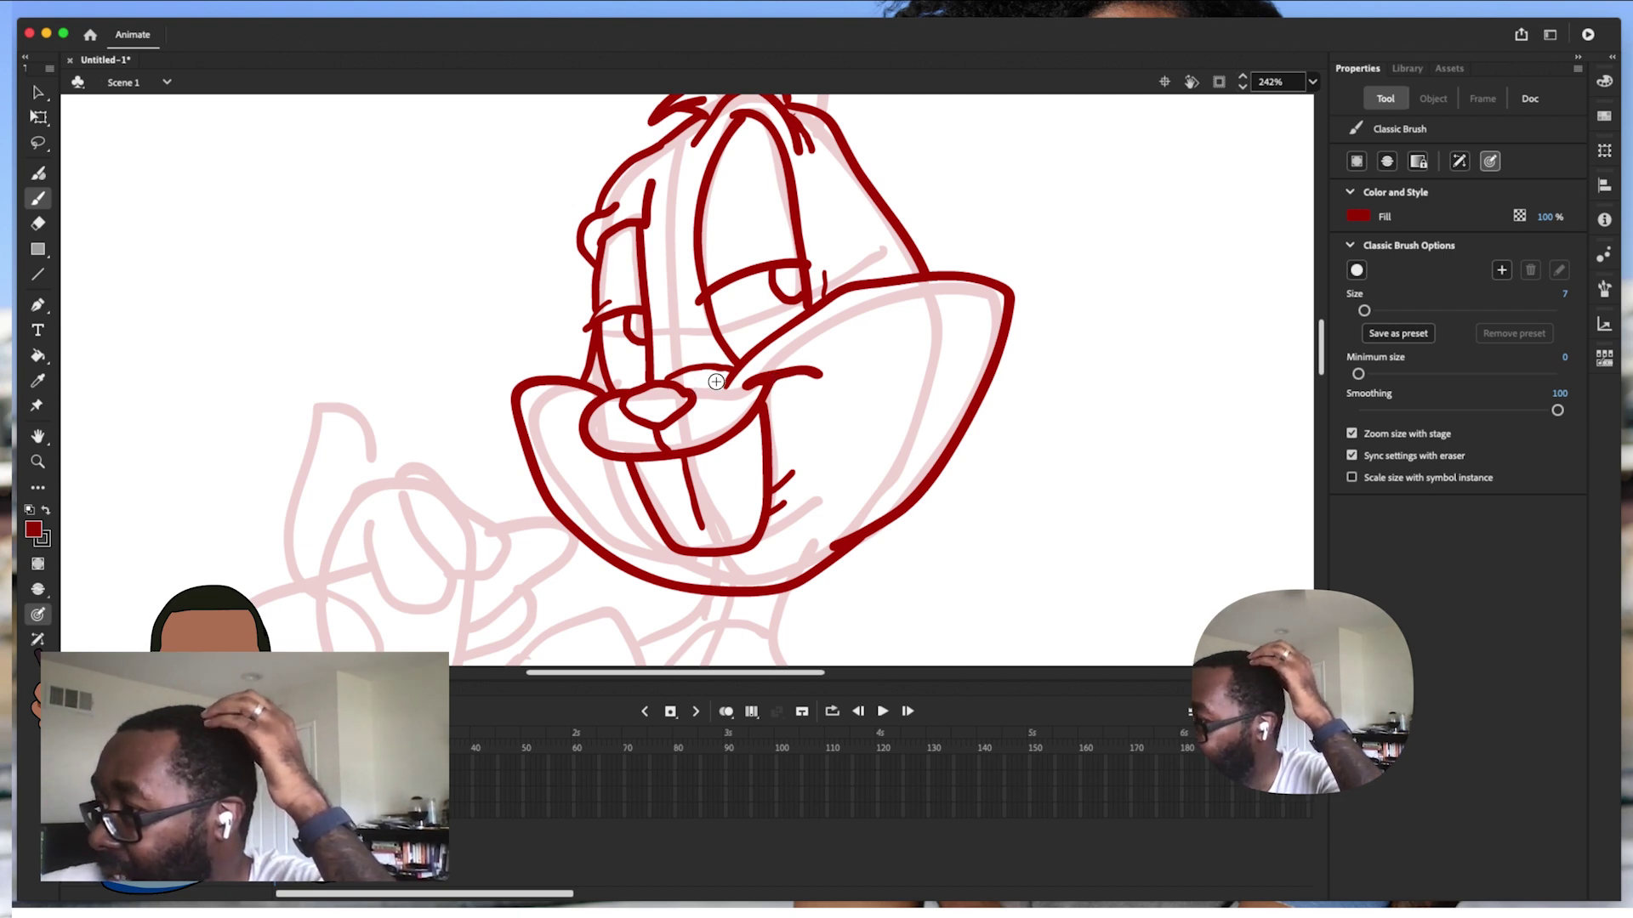
pyautogui.moveTo(721, 384); pyautogui.dragTo(1063, 177)
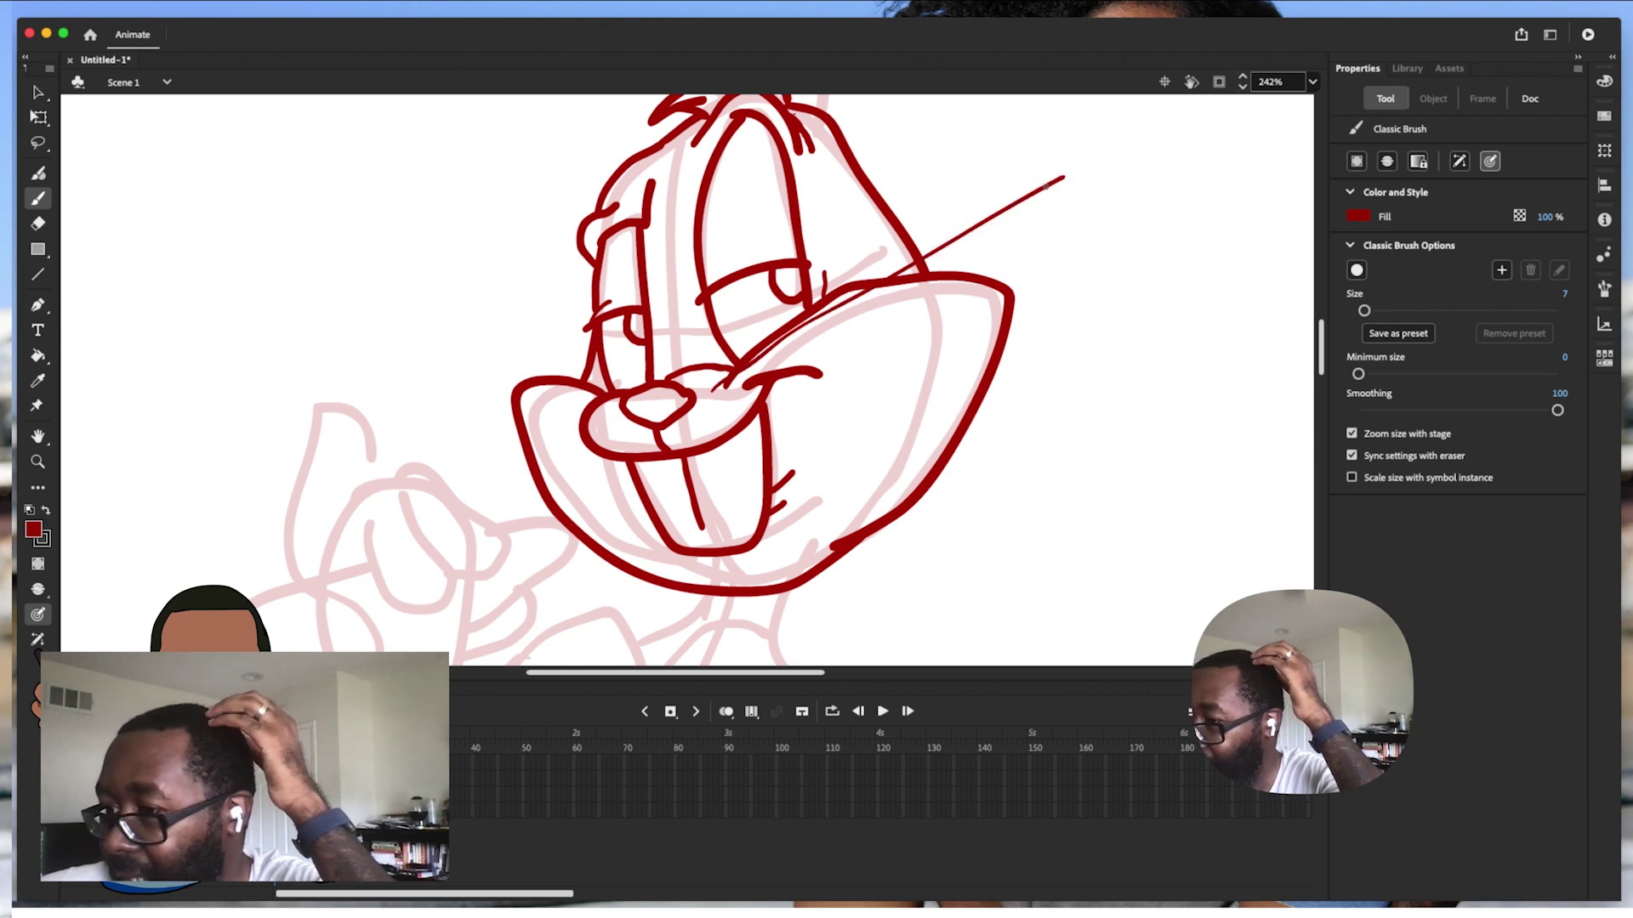
pyautogui.moveTo(713, 403); pyautogui.dragTo(1063, 327)
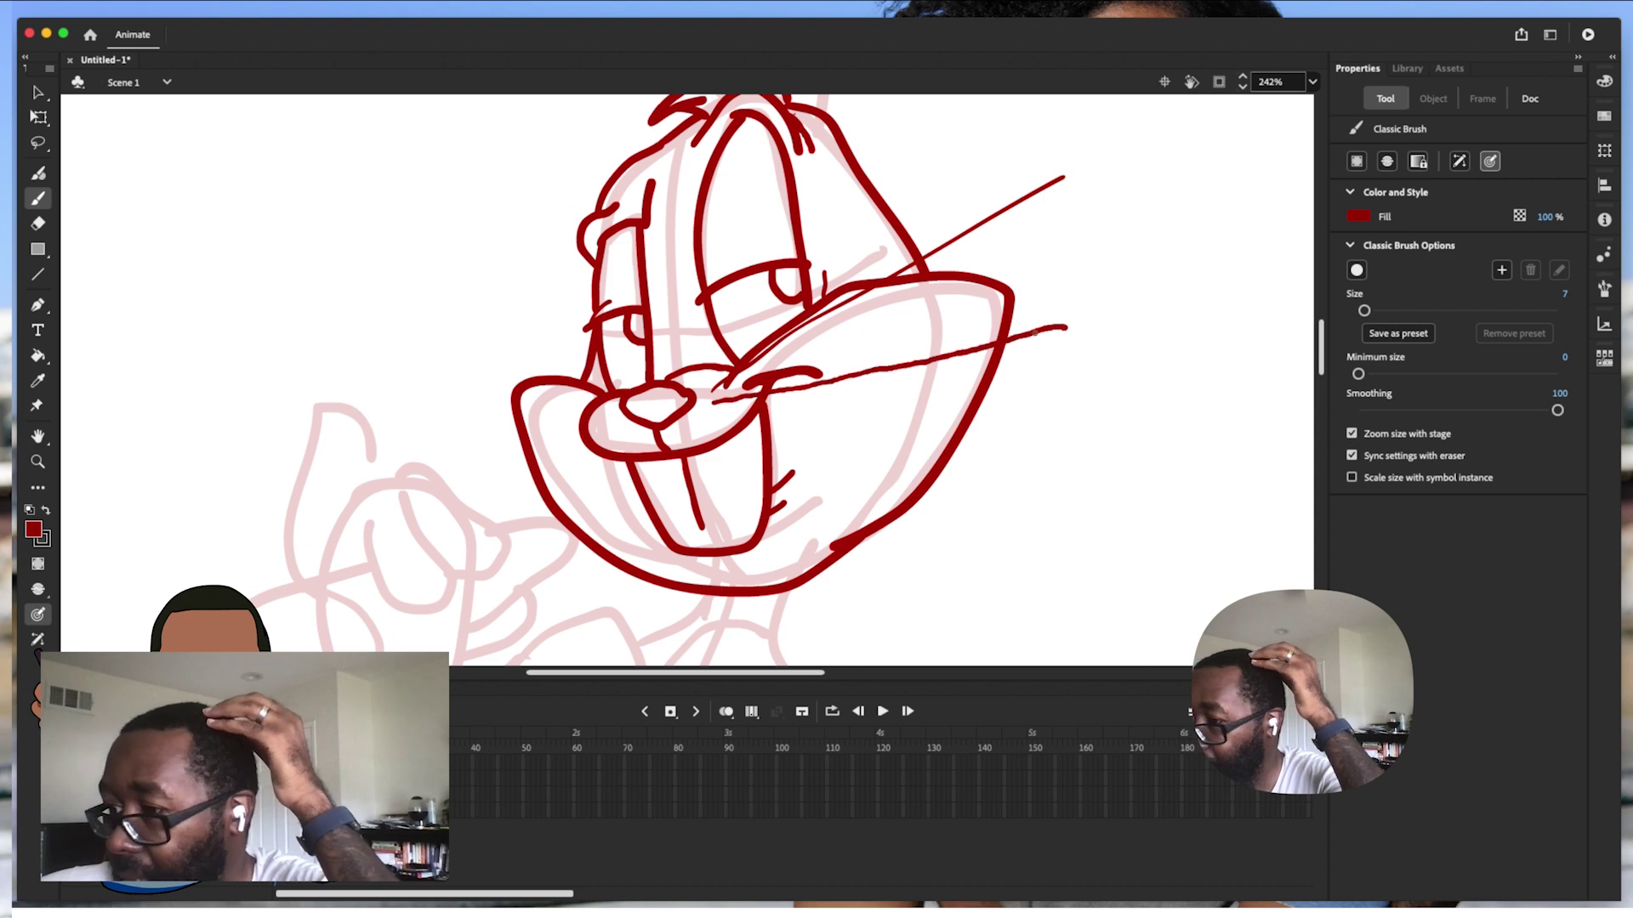
pyautogui.moveTo(716, 414); pyautogui.dragTo(1034, 470)
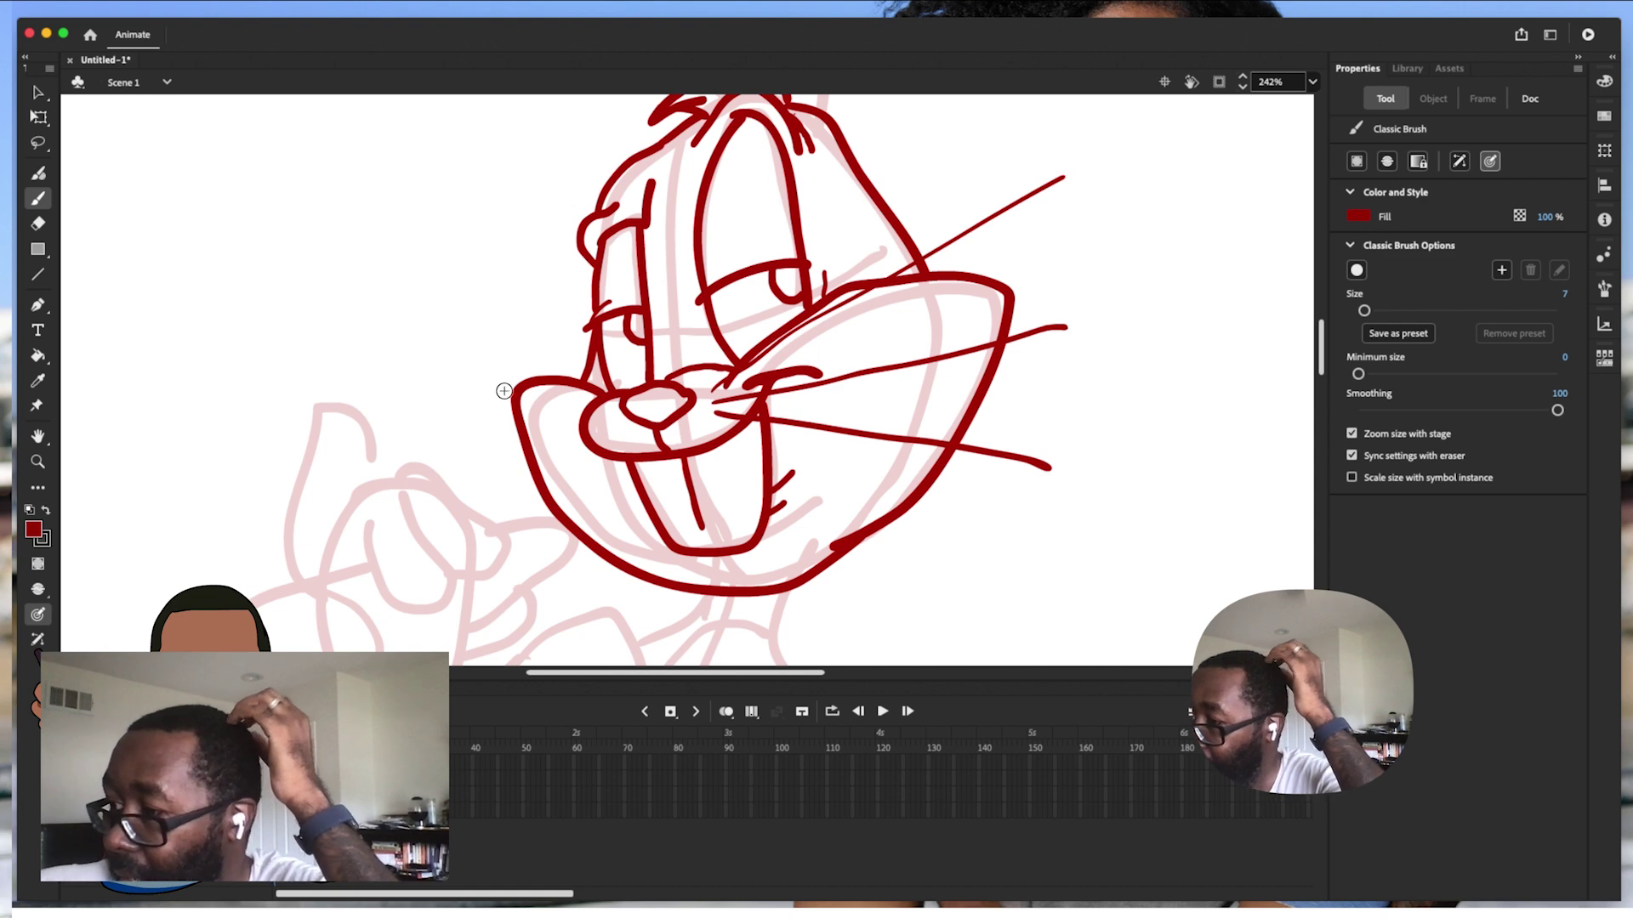
pyautogui.moveTo(465, 388); pyautogui.dragTo(607, 426)
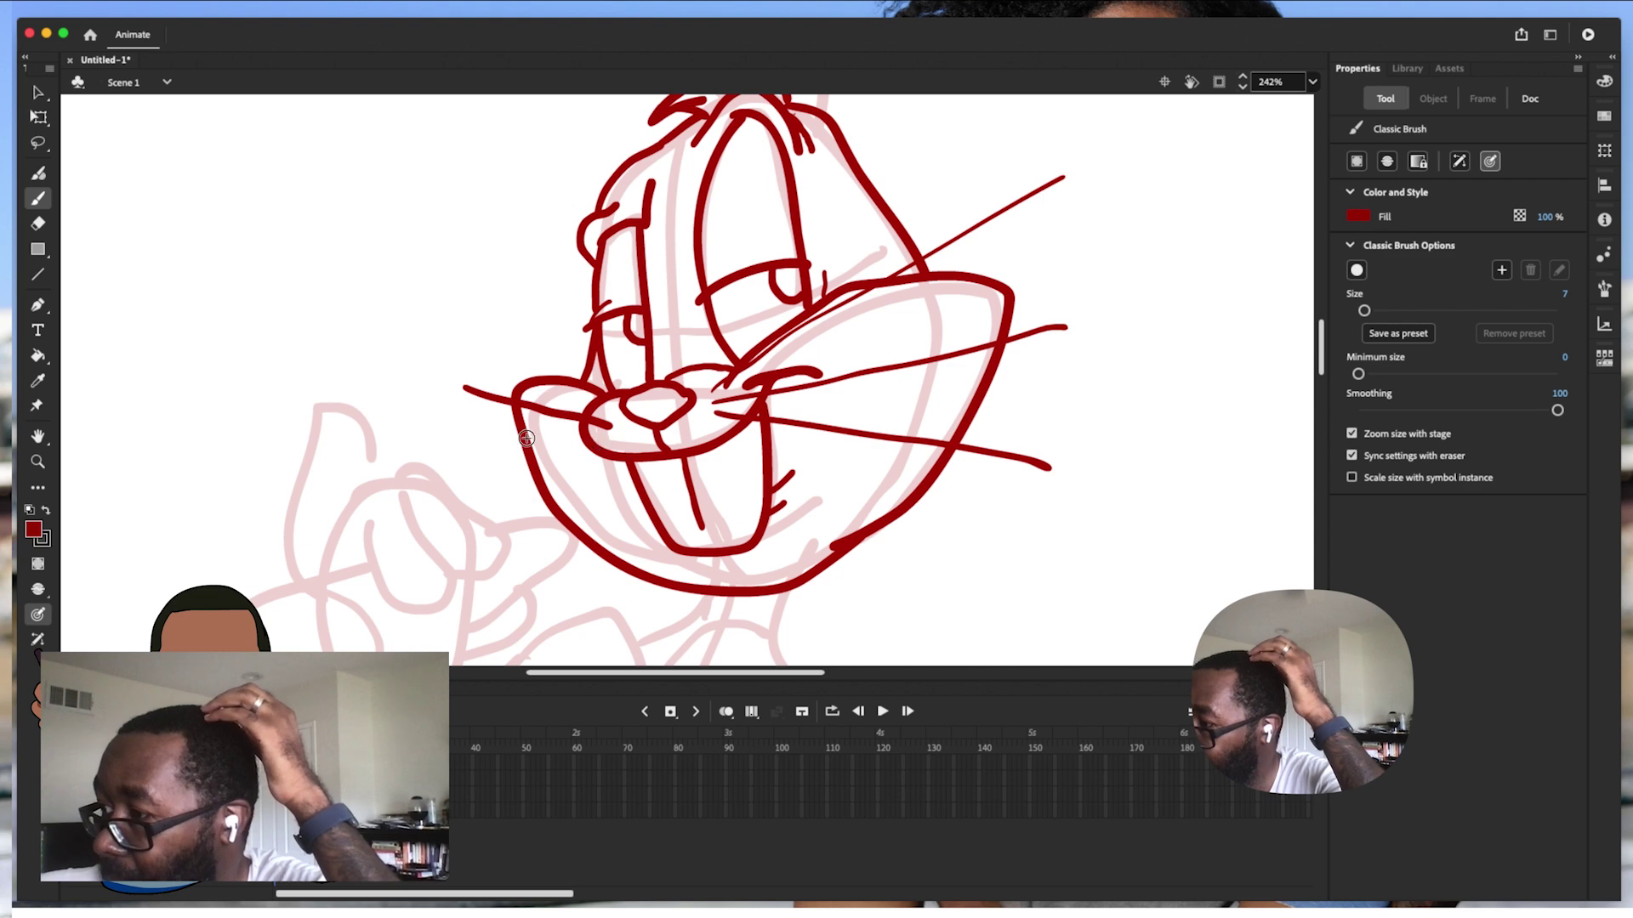
pyautogui.moveTo(468, 449); pyautogui.dragTo(599, 433)
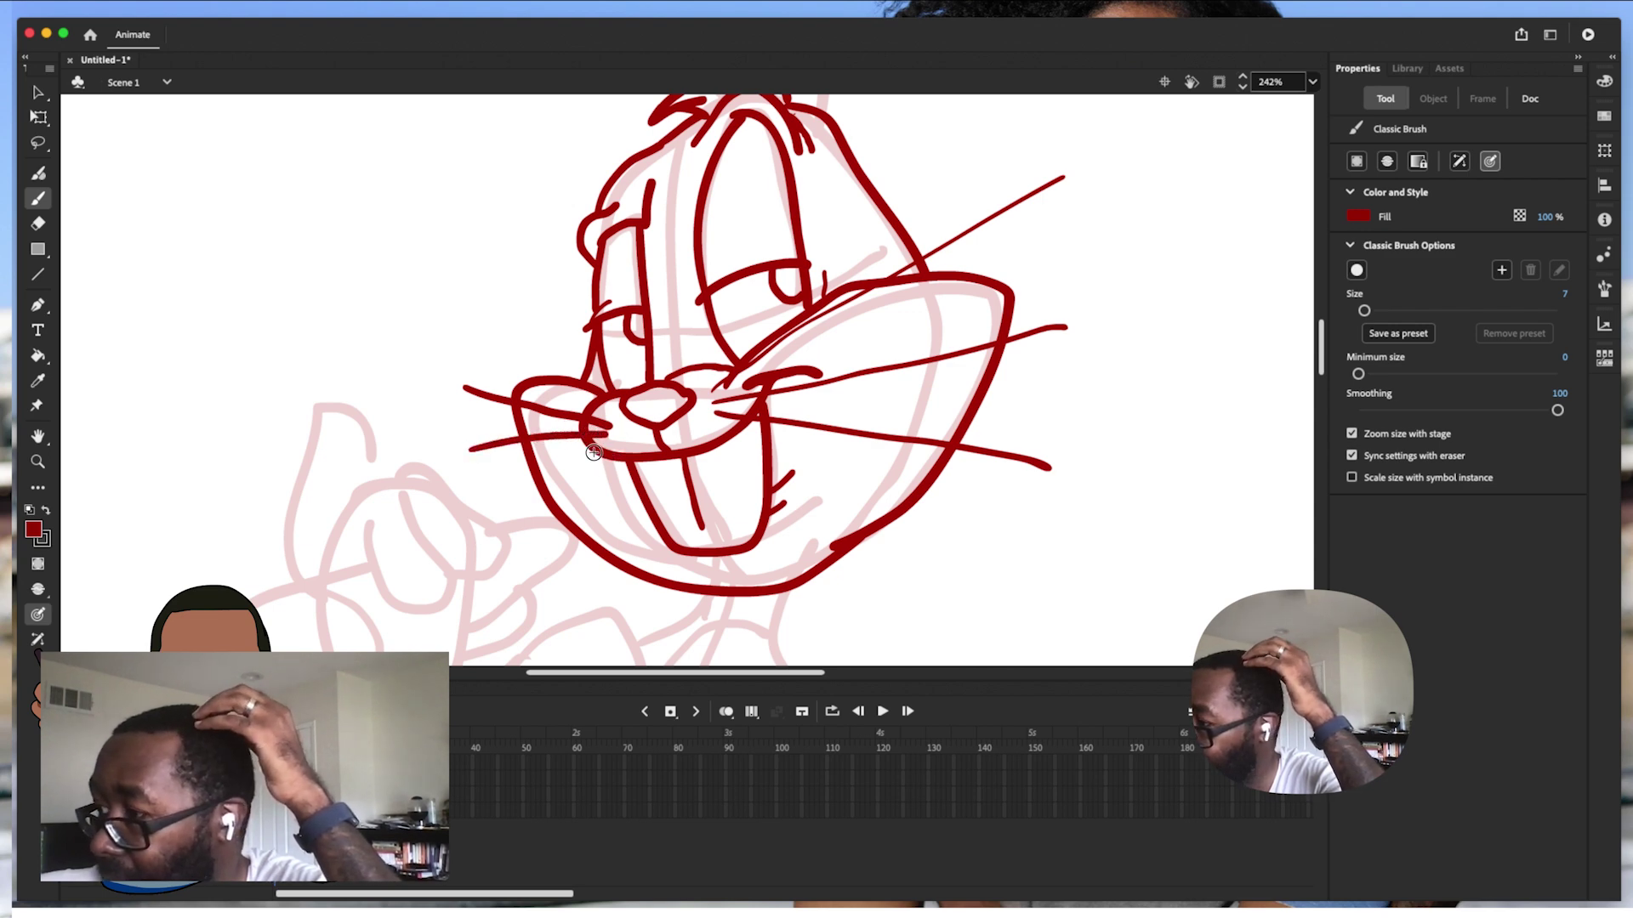
pyautogui.moveTo(587, 453); pyautogui.dragTo(497, 515)
# Ink the tall near ear from its tip to the head, with two curved inner-ear lines meeting at the base
pyautogui.moveTo(1314, 356); pyautogui.dragTo(1314, 329)
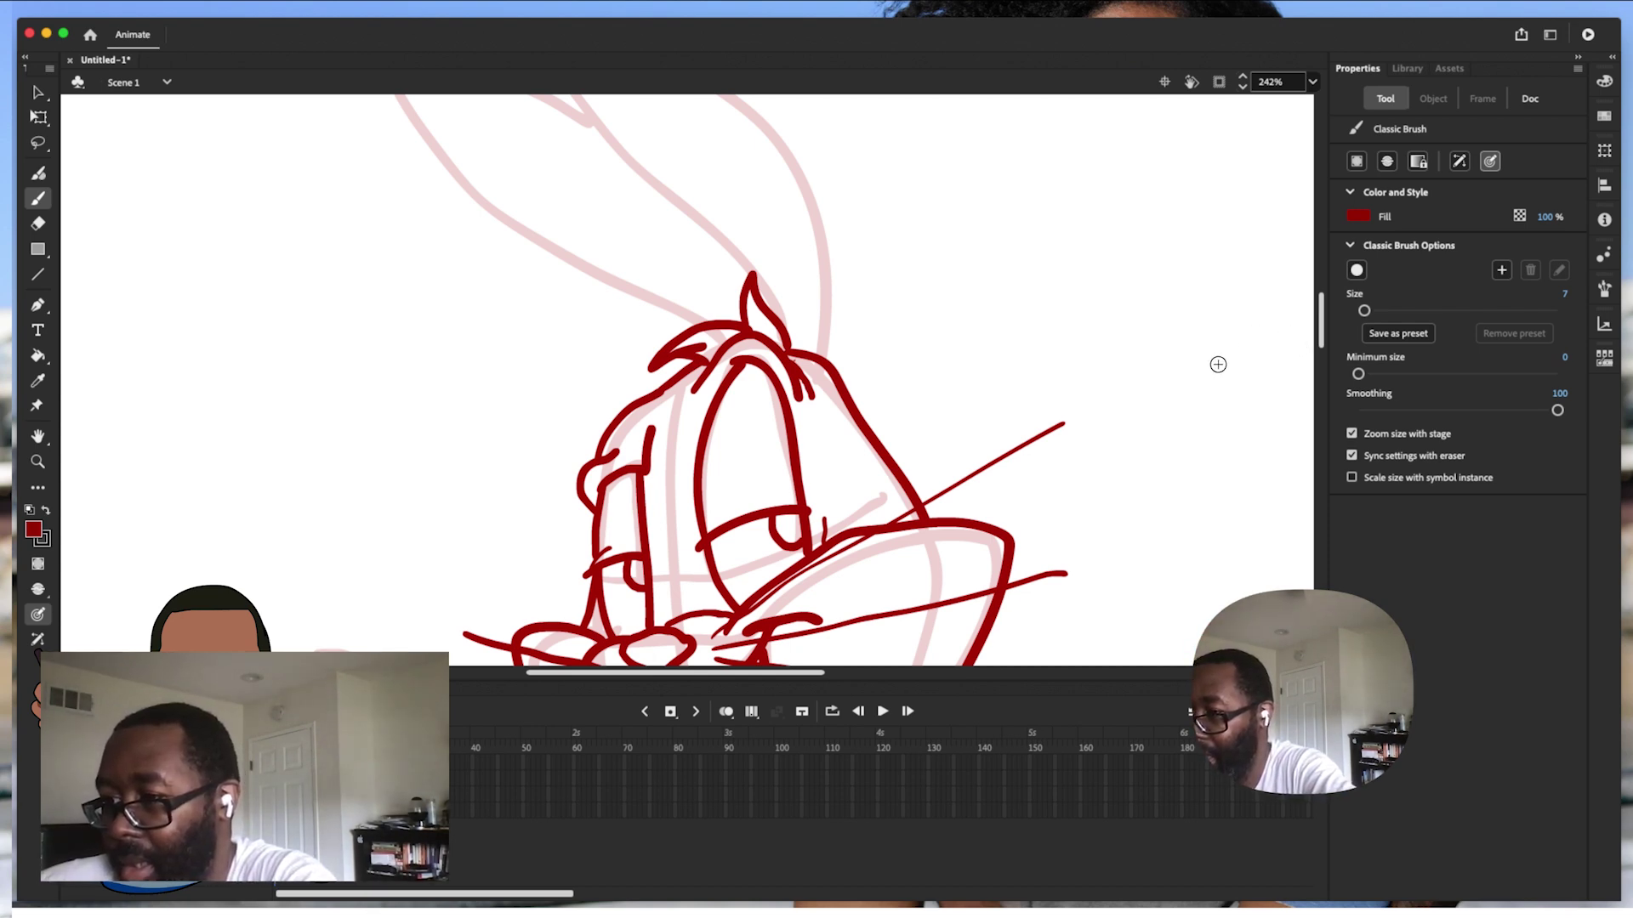
pyautogui.moveTo(1321, 323); pyautogui.dragTo(1318, 297)
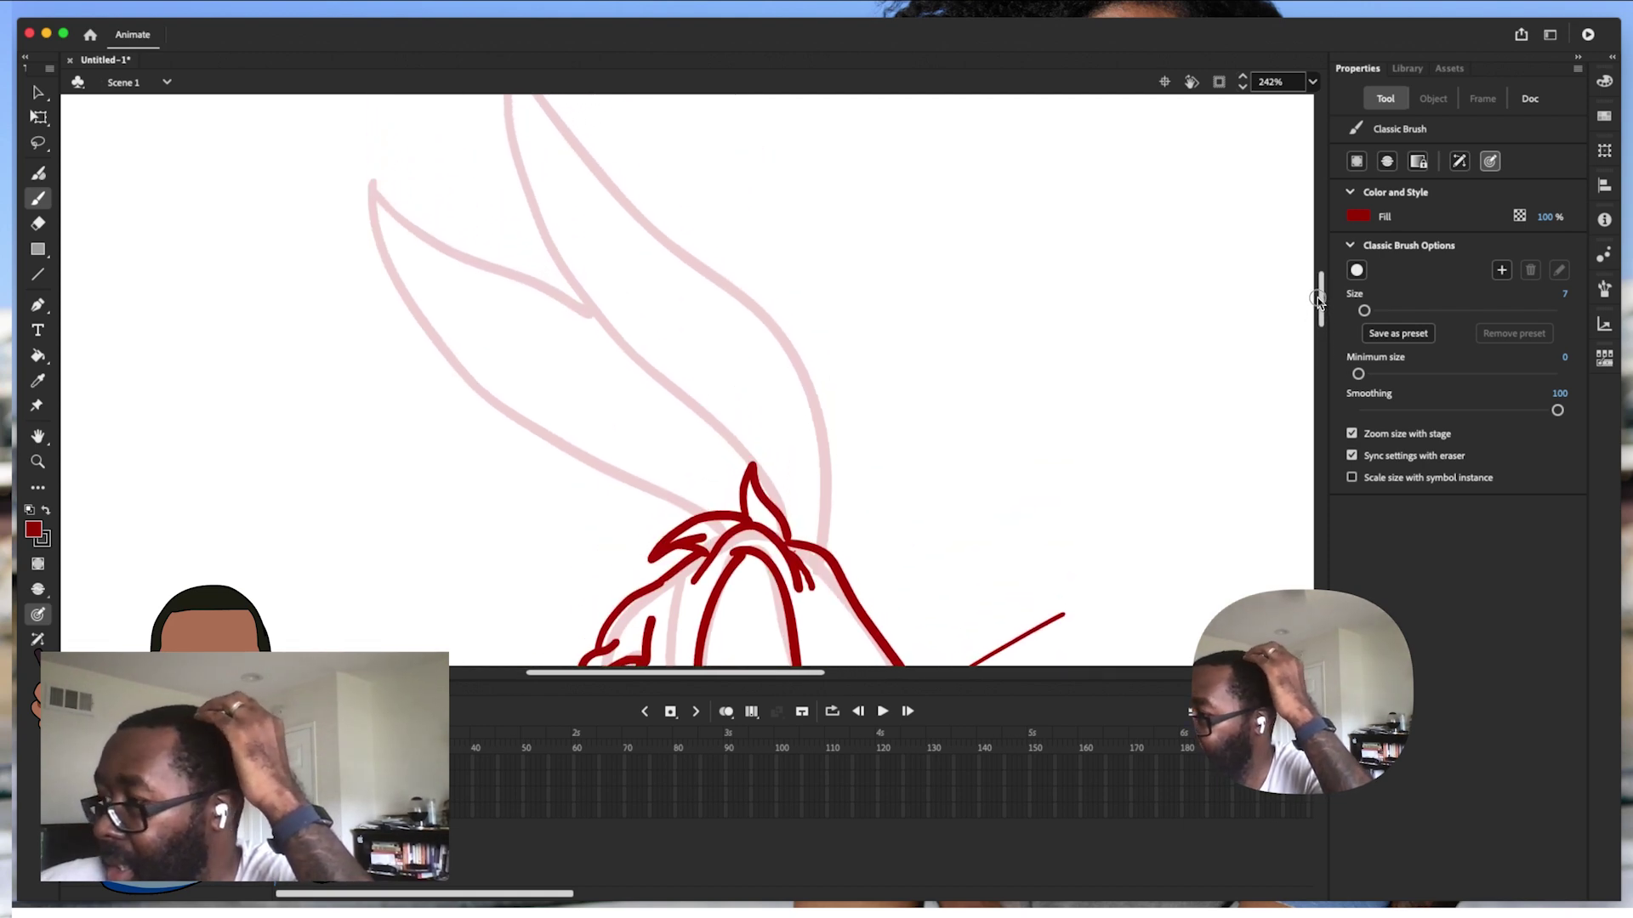
pyautogui.scroll(2, 1318, 302)
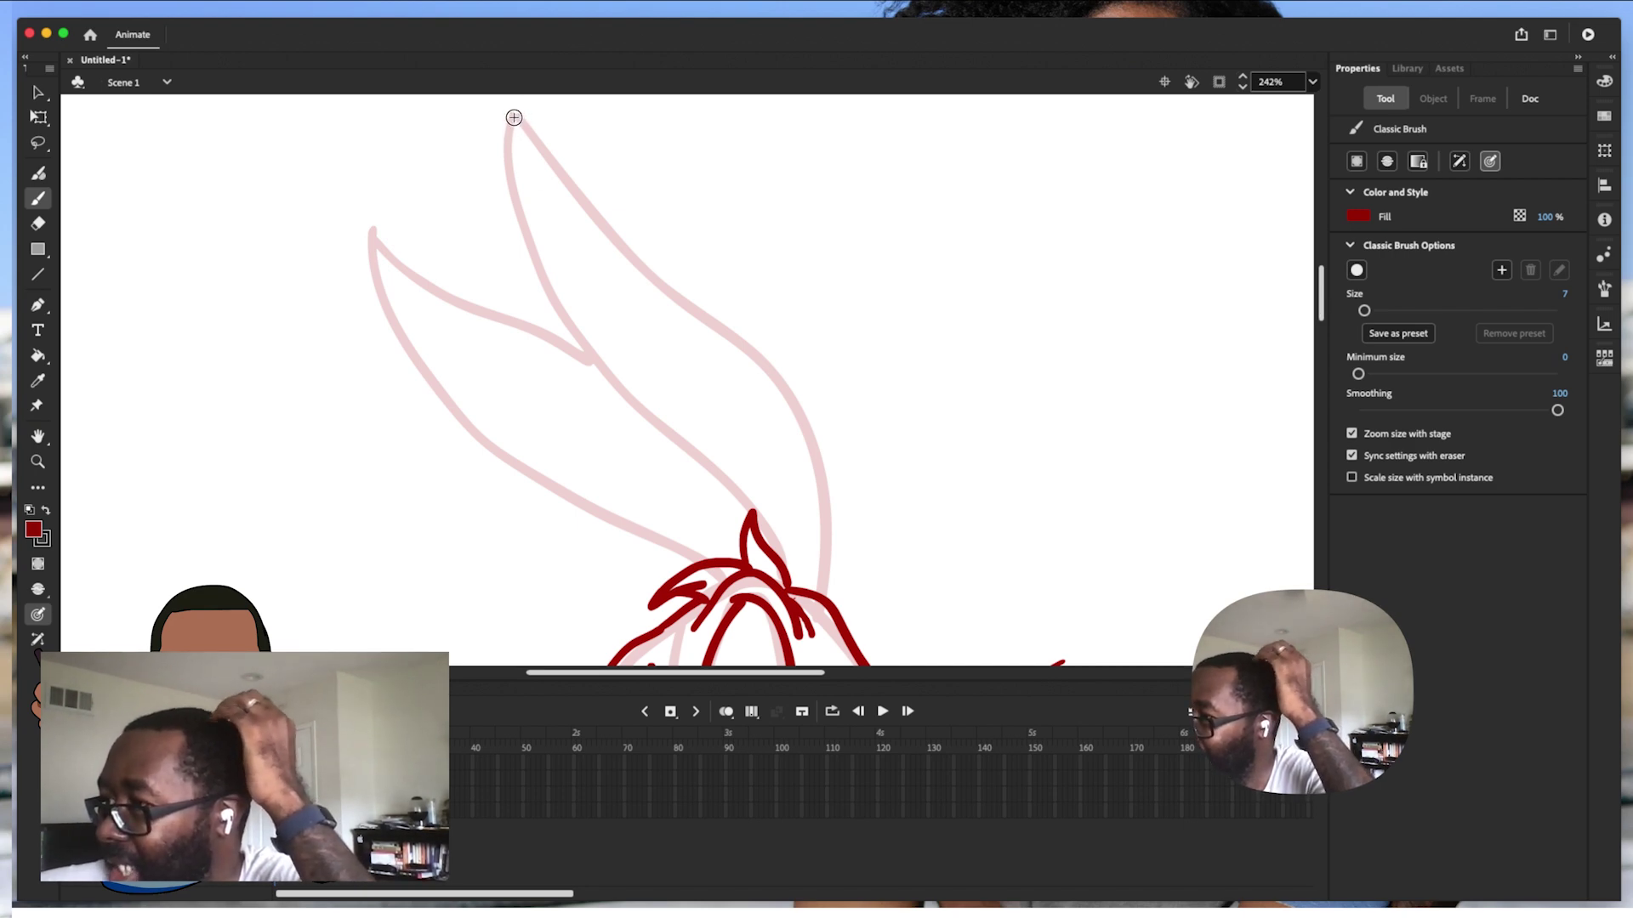
pyautogui.moveTo(510, 122)
pyautogui.mouseDown()
pyautogui.moveTo(516, 240)
pyautogui.moveTo(560, 325)
pyautogui.moveTo(751, 513)
pyautogui.mouseUp()
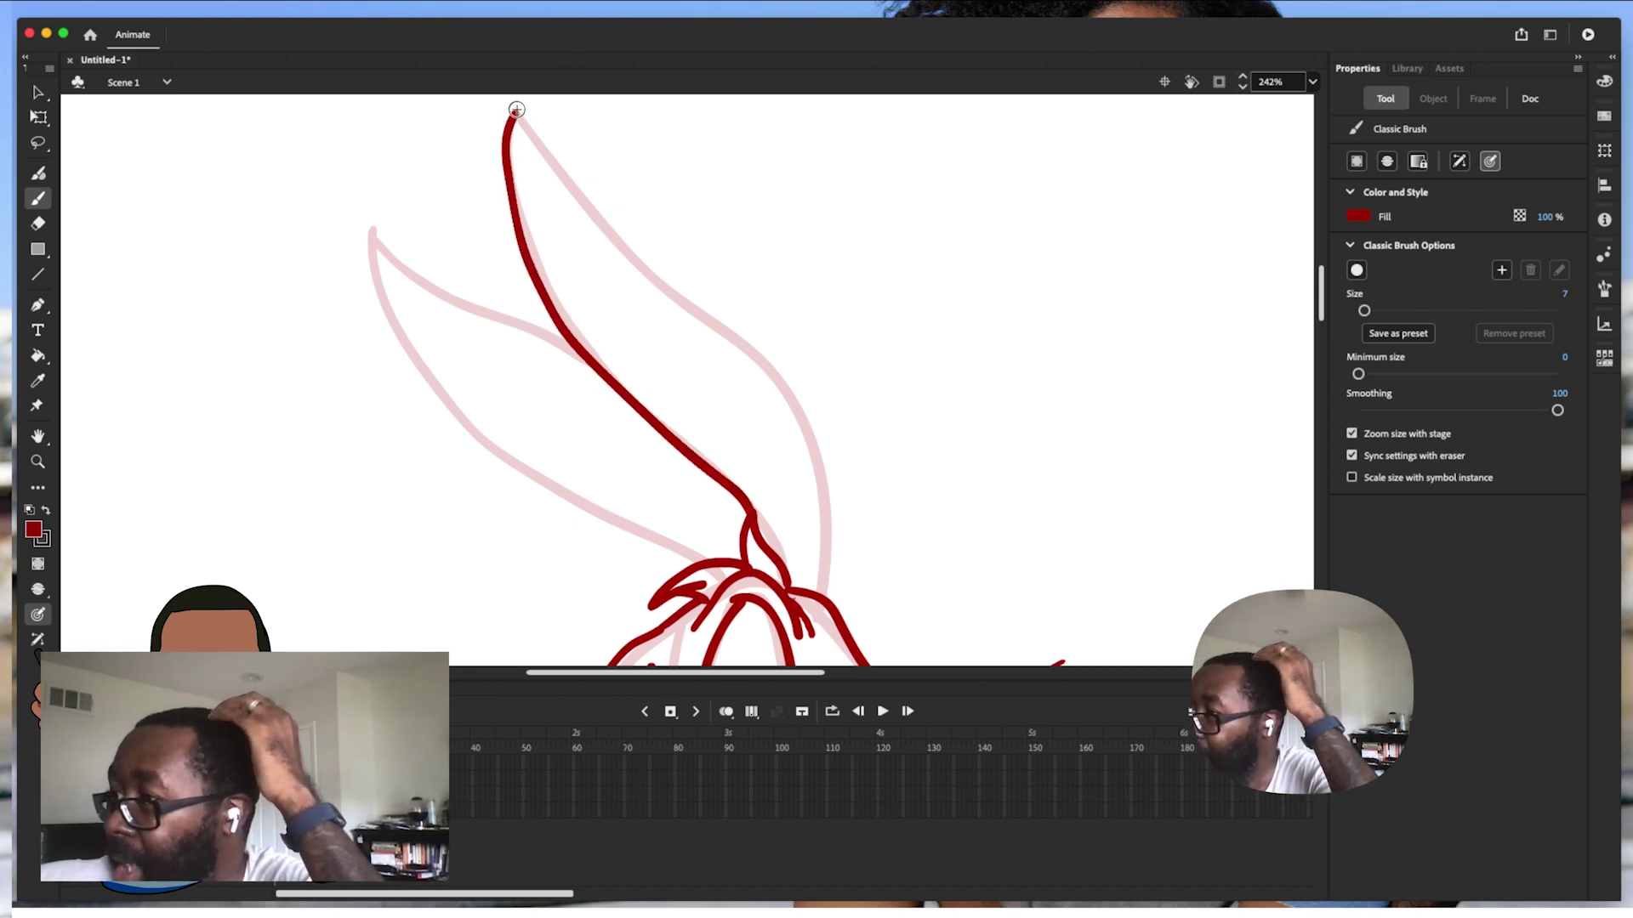
pyautogui.moveTo(520, 114)
pyautogui.mouseDown()
pyautogui.moveTo(636, 272)
pyautogui.moveTo(816, 401)
pyautogui.moveTo(815, 593)
pyautogui.mouseUp()
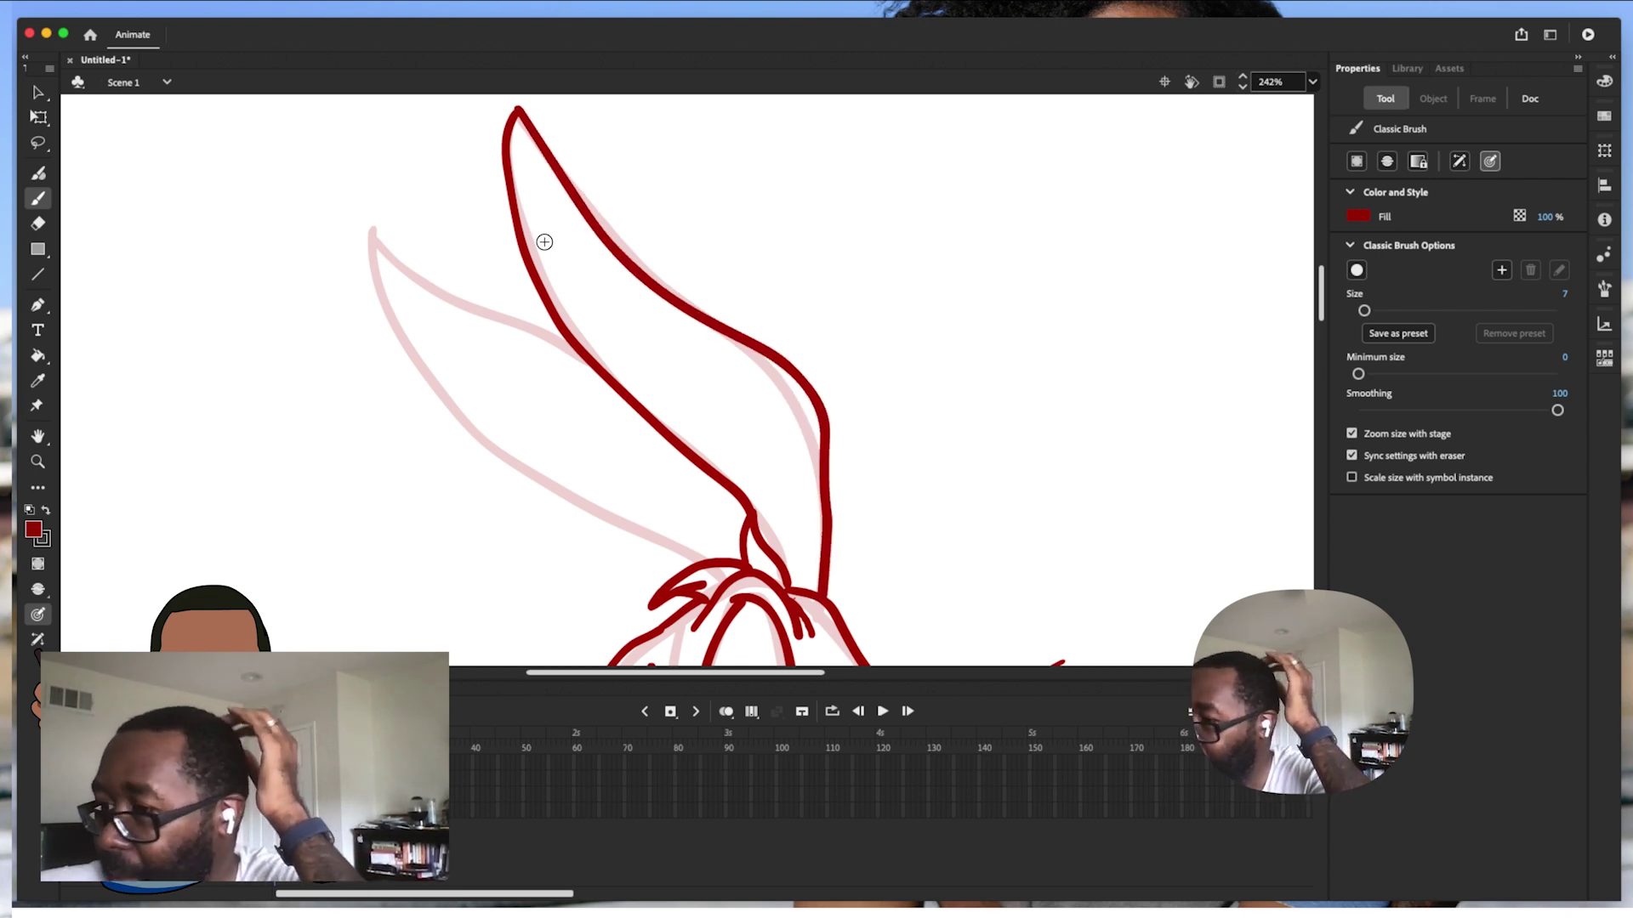
pyautogui.moveTo(555, 227)
pyautogui.mouseDown()
pyautogui.moveTo(734, 408)
pyautogui.moveTo(797, 579)
pyautogui.mouseUp()
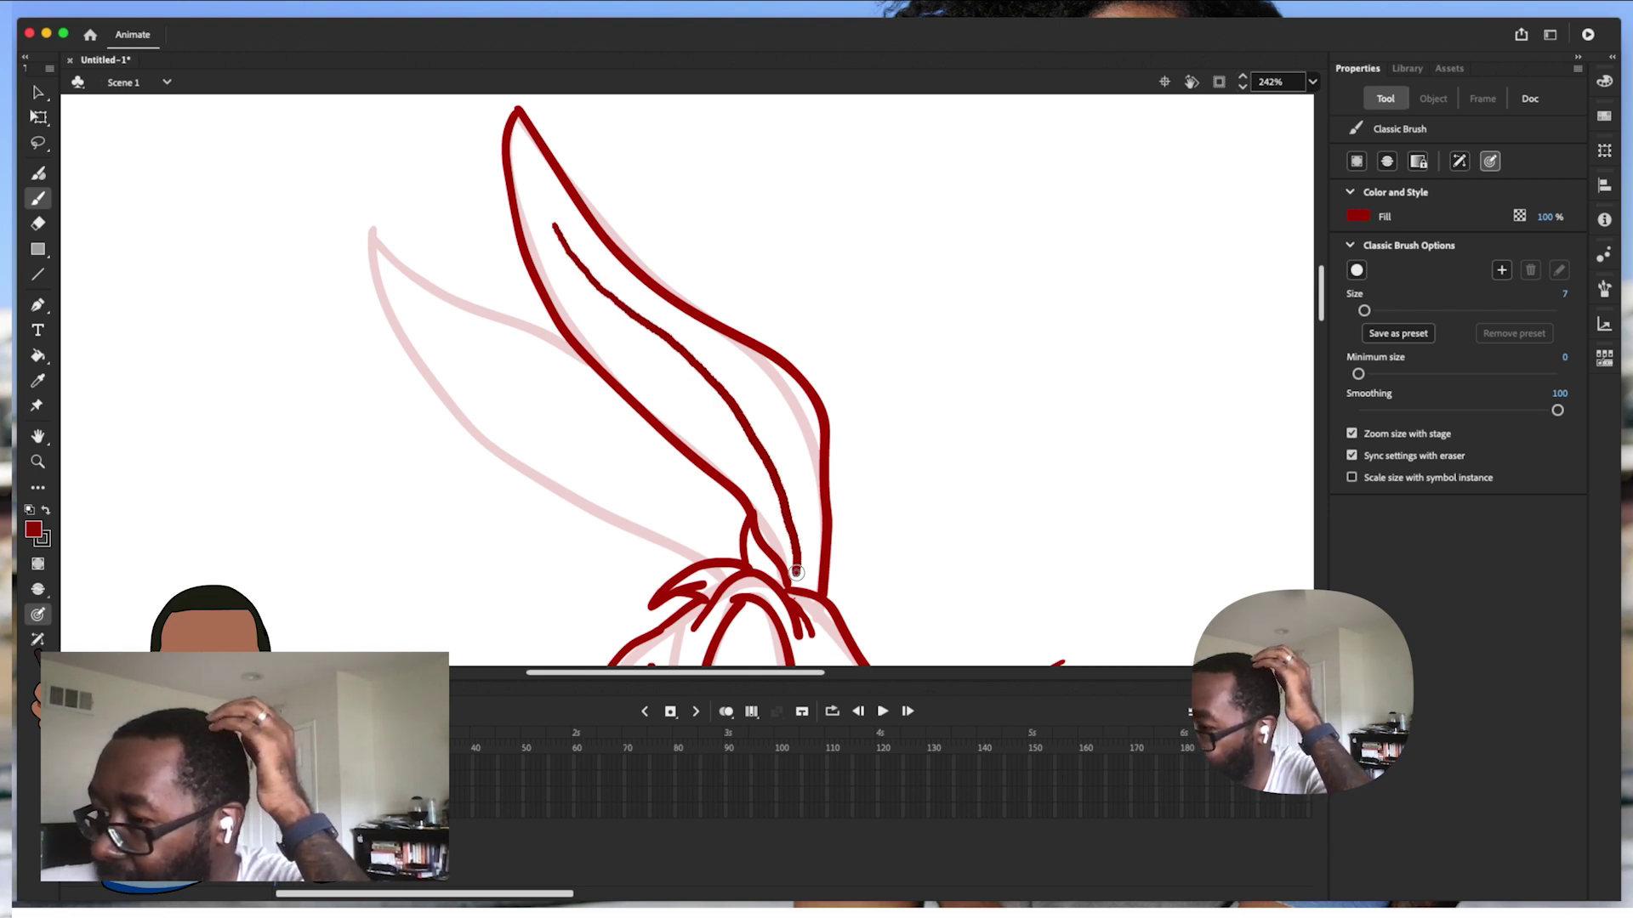
pyautogui.moveTo(578, 267)
pyautogui.mouseDown()
pyautogui.moveTo(632, 358)
pyautogui.moveTo(786, 519)
pyautogui.mouseUp()
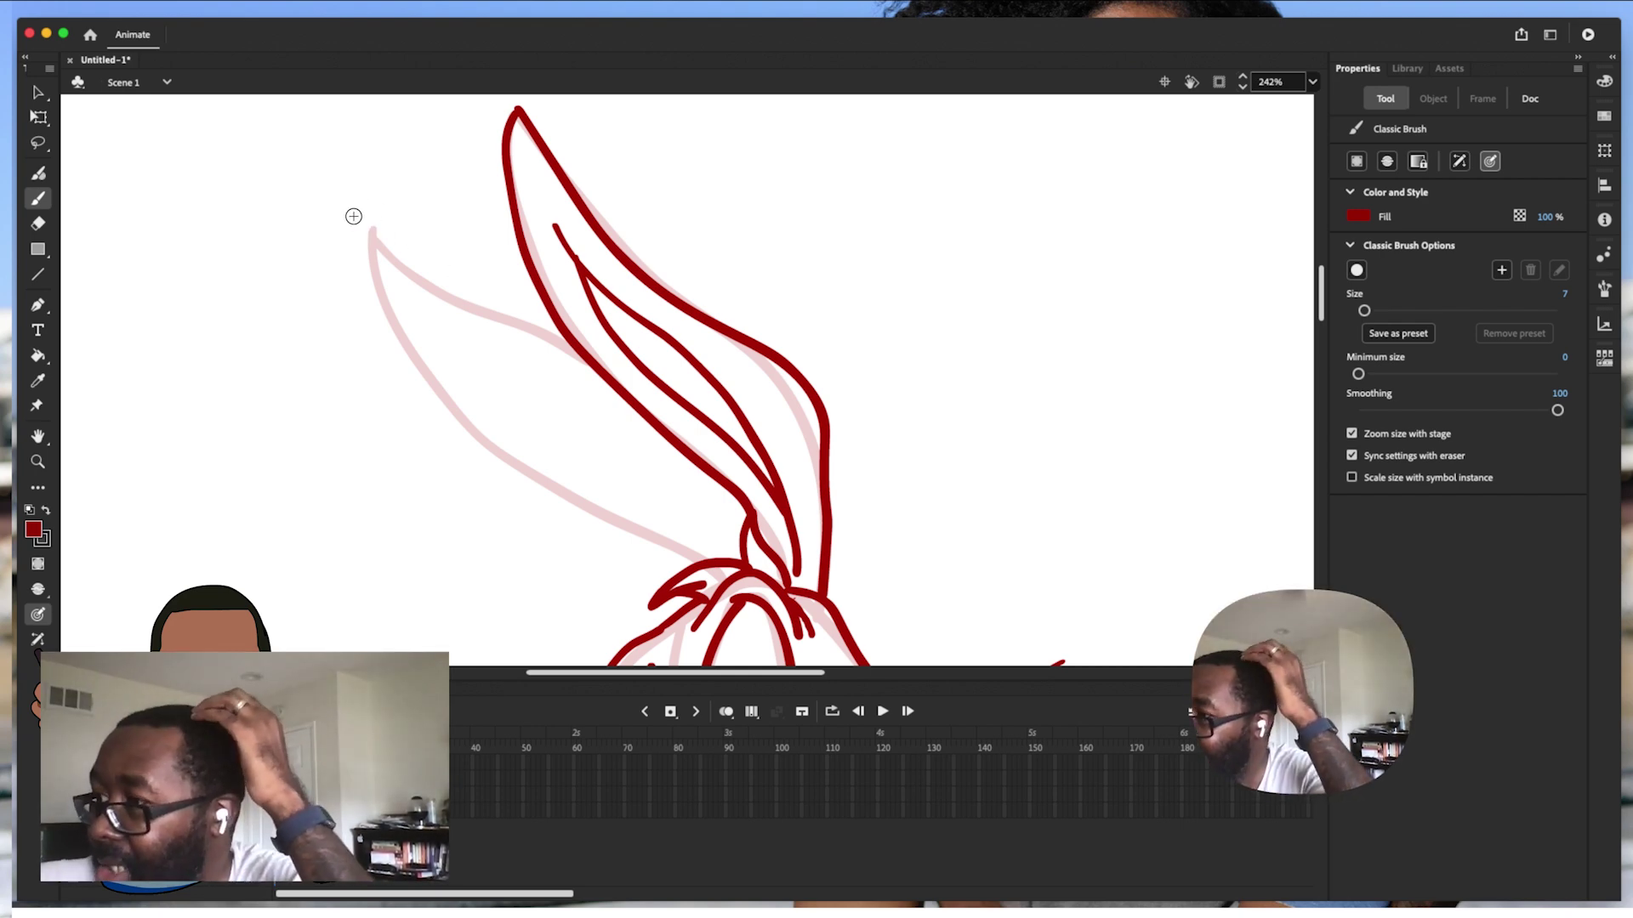
# Ink the shorter far ear behind the near one, and add its two inner-ear lines
pyautogui.moveTo(358, 215)
pyautogui.mouseDown()
pyautogui.moveTo(365, 315)
pyautogui.moveTo(442, 435)
pyautogui.moveTo(504, 478)
pyautogui.moveTo(687, 540)
pyautogui.moveTo(716, 568)
pyautogui.mouseUp()
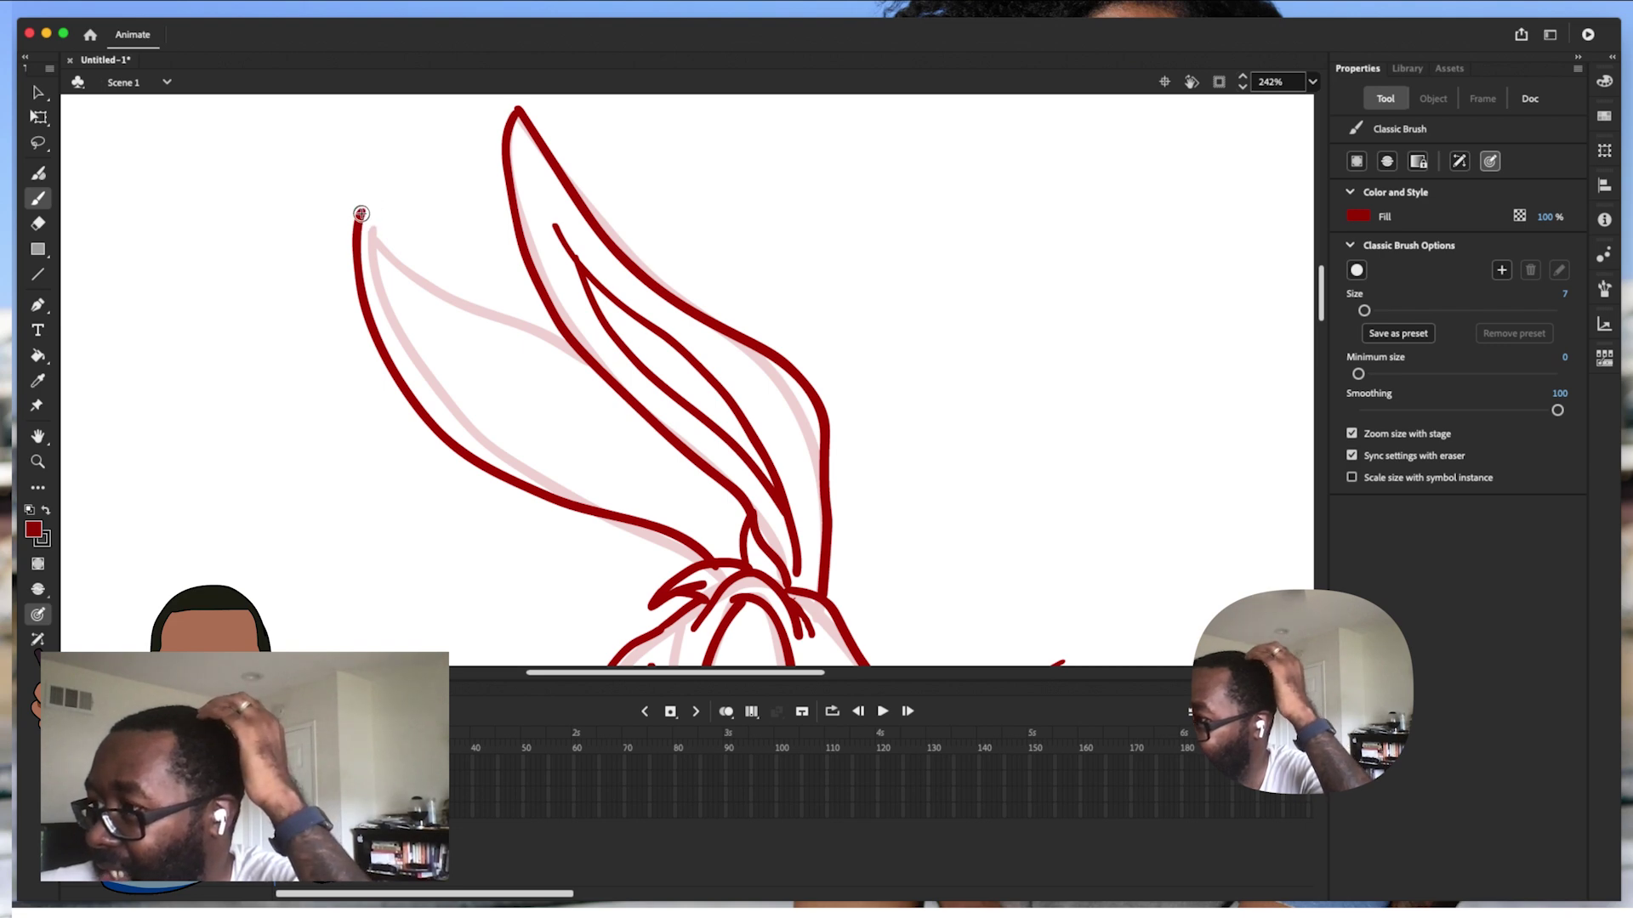
pyautogui.moveTo(375, 210)
pyautogui.mouseDown()
pyautogui.moveTo(455, 301)
pyautogui.moveTo(589, 362)
pyautogui.mouseUp()
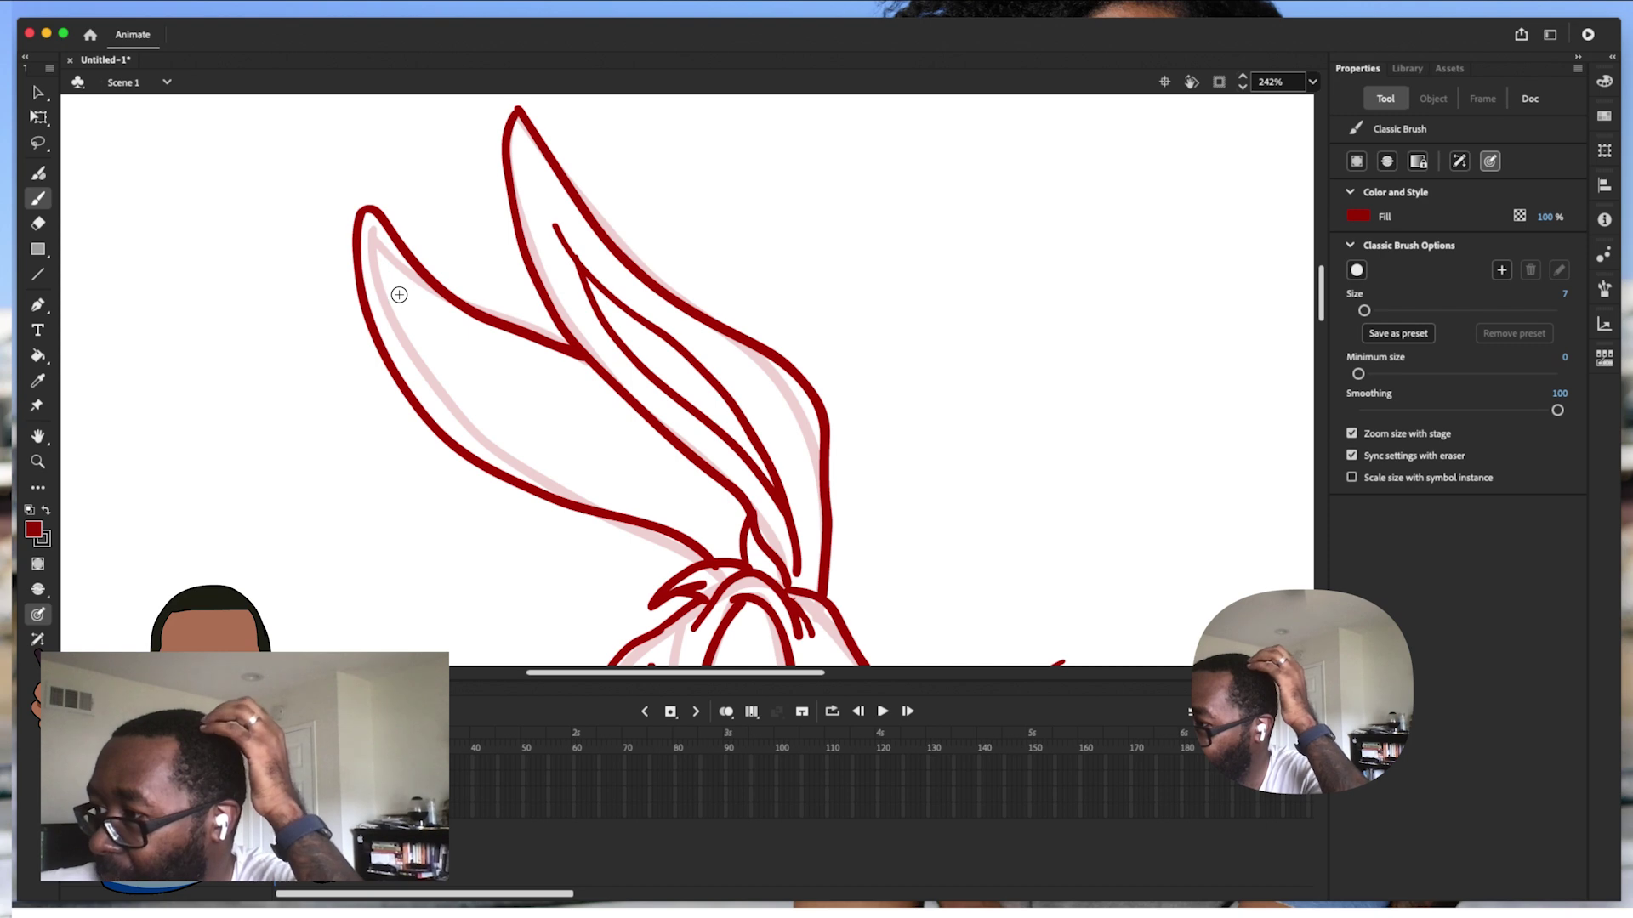
pyautogui.moveTo(398, 293)
pyautogui.mouseDown()
pyautogui.moveTo(514, 390)
pyautogui.moveTo(663, 441)
pyautogui.mouseUp()
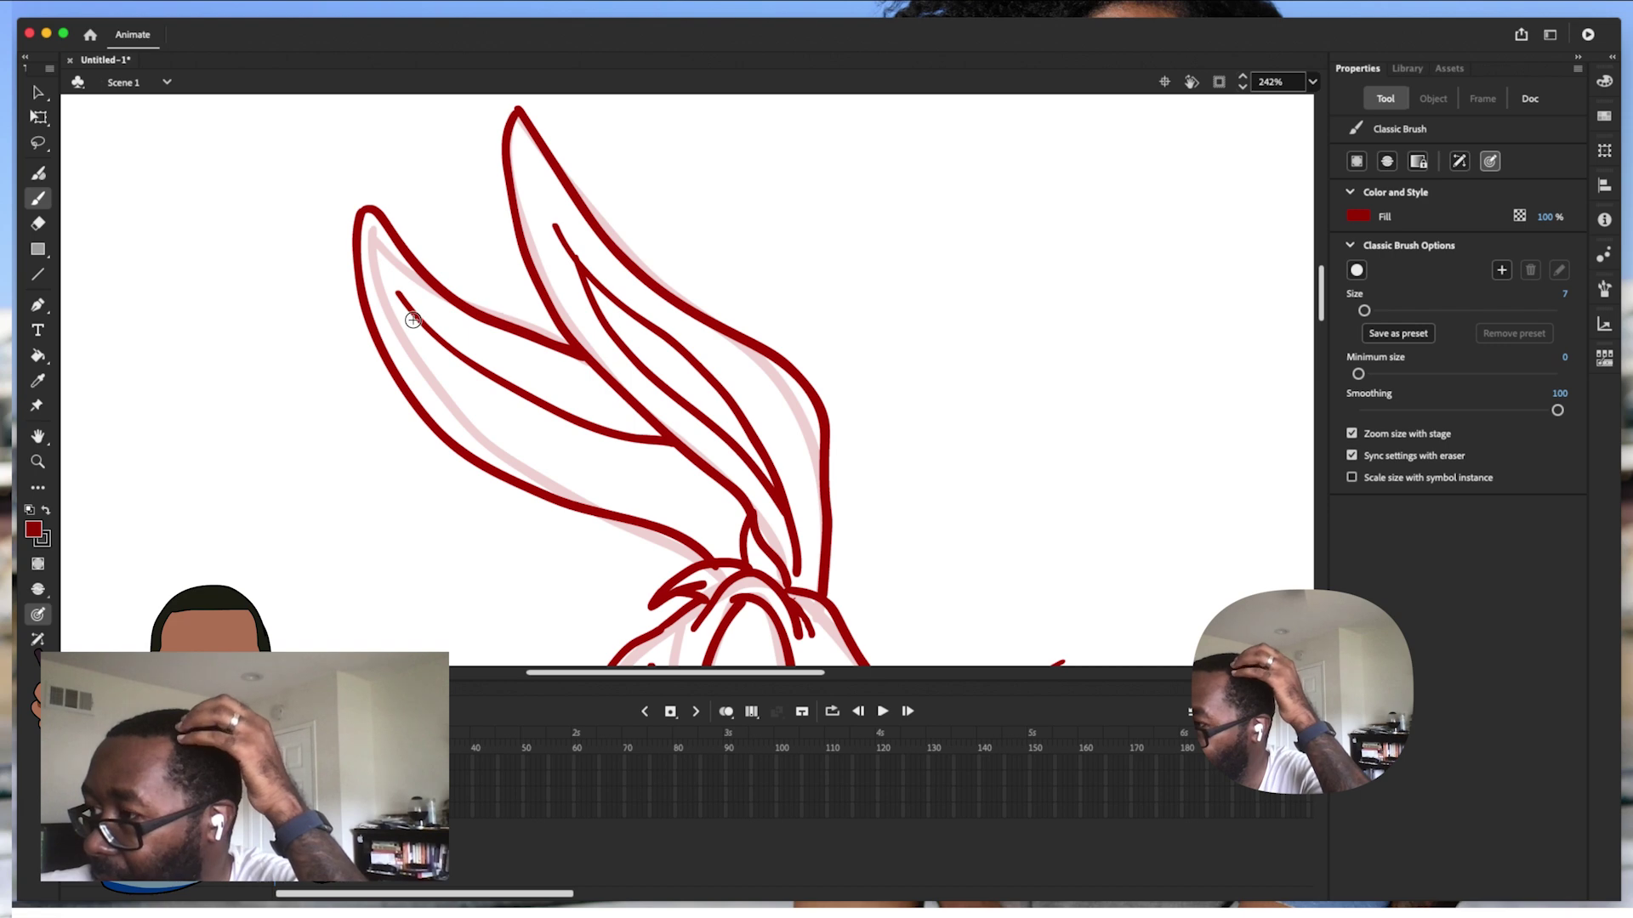
pyautogui.moveTo(419, 317)
pyautogui.mouseDown()
pyautogui.moveTo(467, 390)
pyautogui.moveTo(696, 514)
pyautogui.moveTo(728, 558)
pyautogui.mouseUp()
# Ink the gloved hand below the chin with its knuckles, palm edge and a curled cuff at the wrist
pyautogui.moveTo(1317, 308); pyautogui.dragTo(1315, 375)
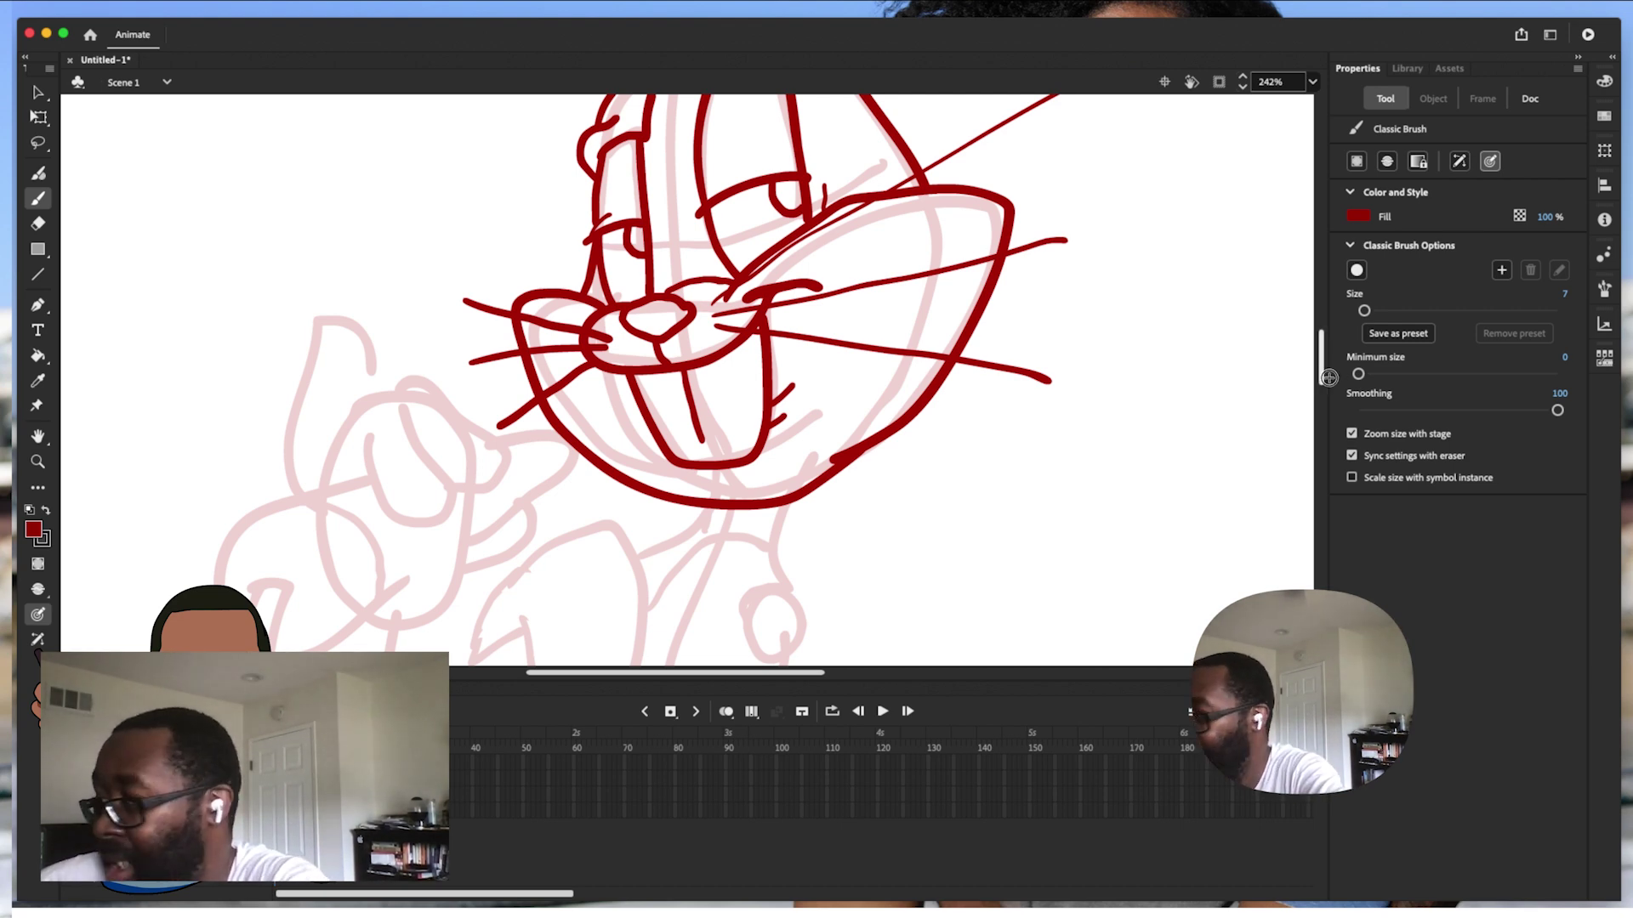
pyautogui.moveTo(1316, 377); pyautogui.dragTo(1315, 391)
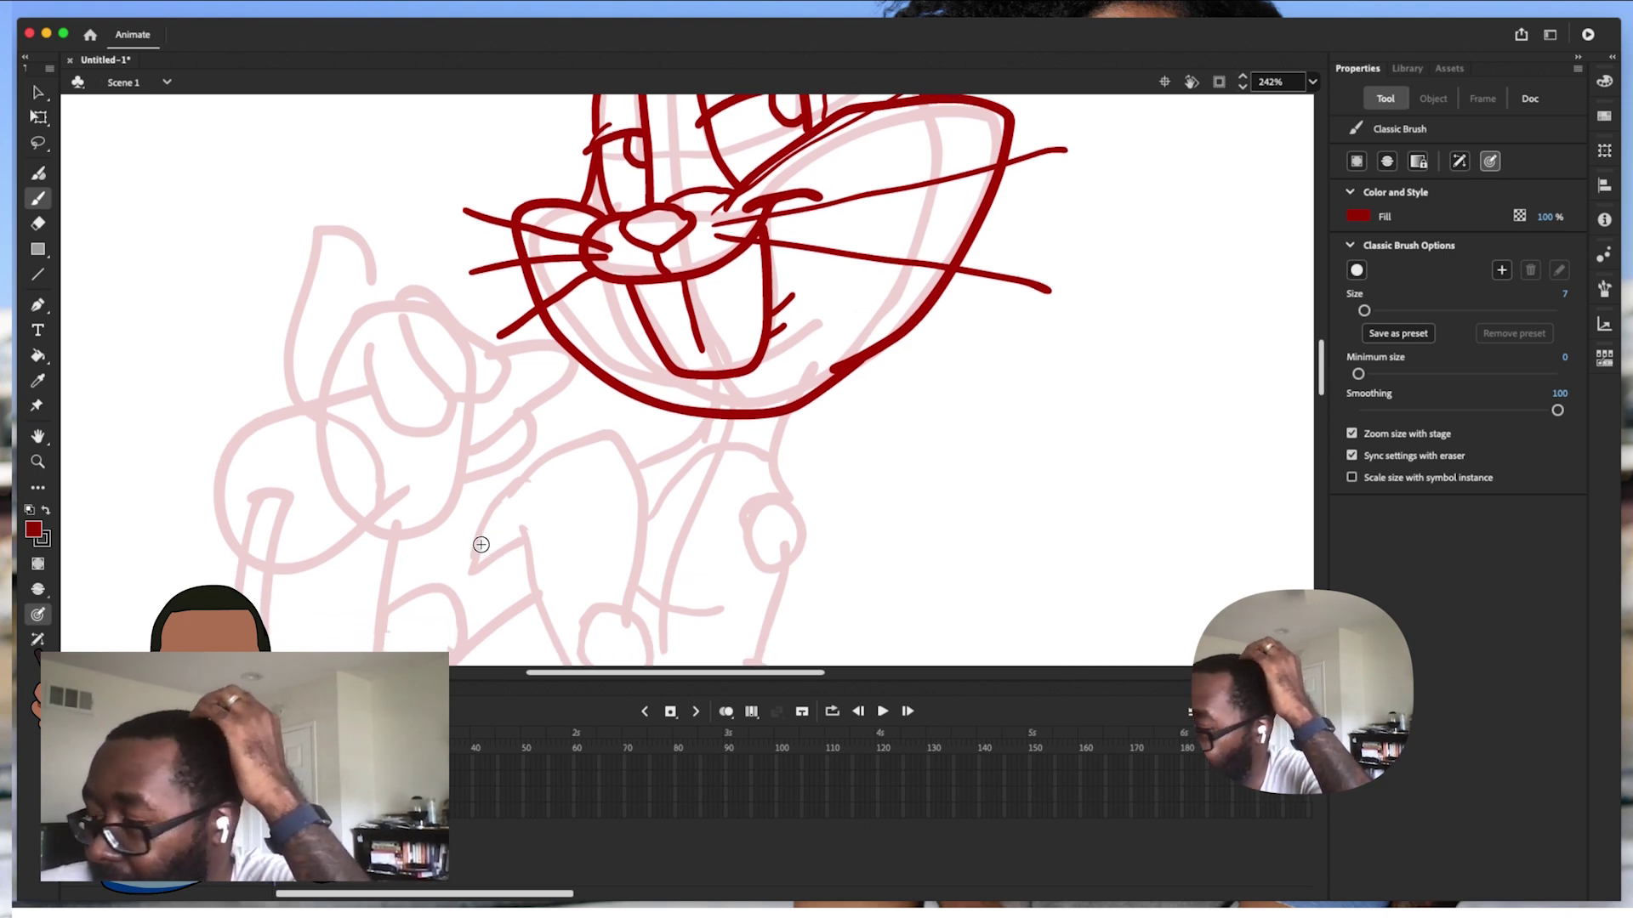
pyautogui.moveTo(471, 571)
pyautogui.mouseDown()
pyautogui.moveTo(502, 487)
pyautogui.moveTo(559, 490)
pyautogui.mouseUp()
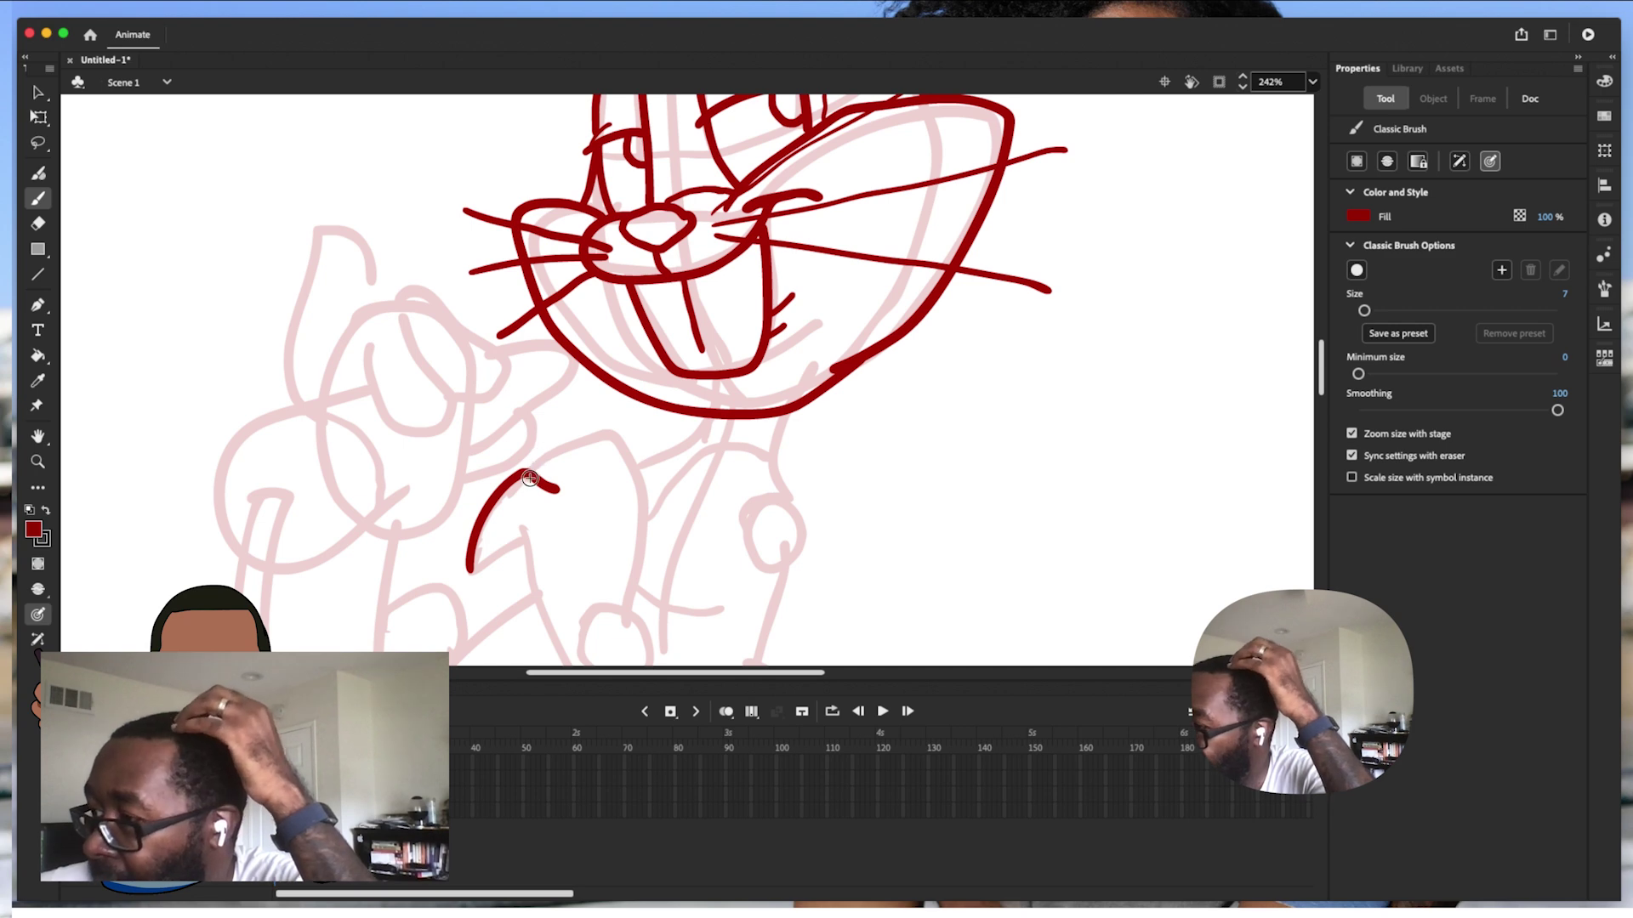
pyautogui.moveTo(532, 477)
pyautogui.mouseDown()
pyautogui.moveTo(560, 443)
pyautogui.moveTo(596, 469)
pyautogui.moveTo(580, 430)
pyautogui.moveTo(598, 426)
pyautogui.moveTo(628, 451)
pyautogui.moveTo(630, 620)
pyautogui.mouseUp()
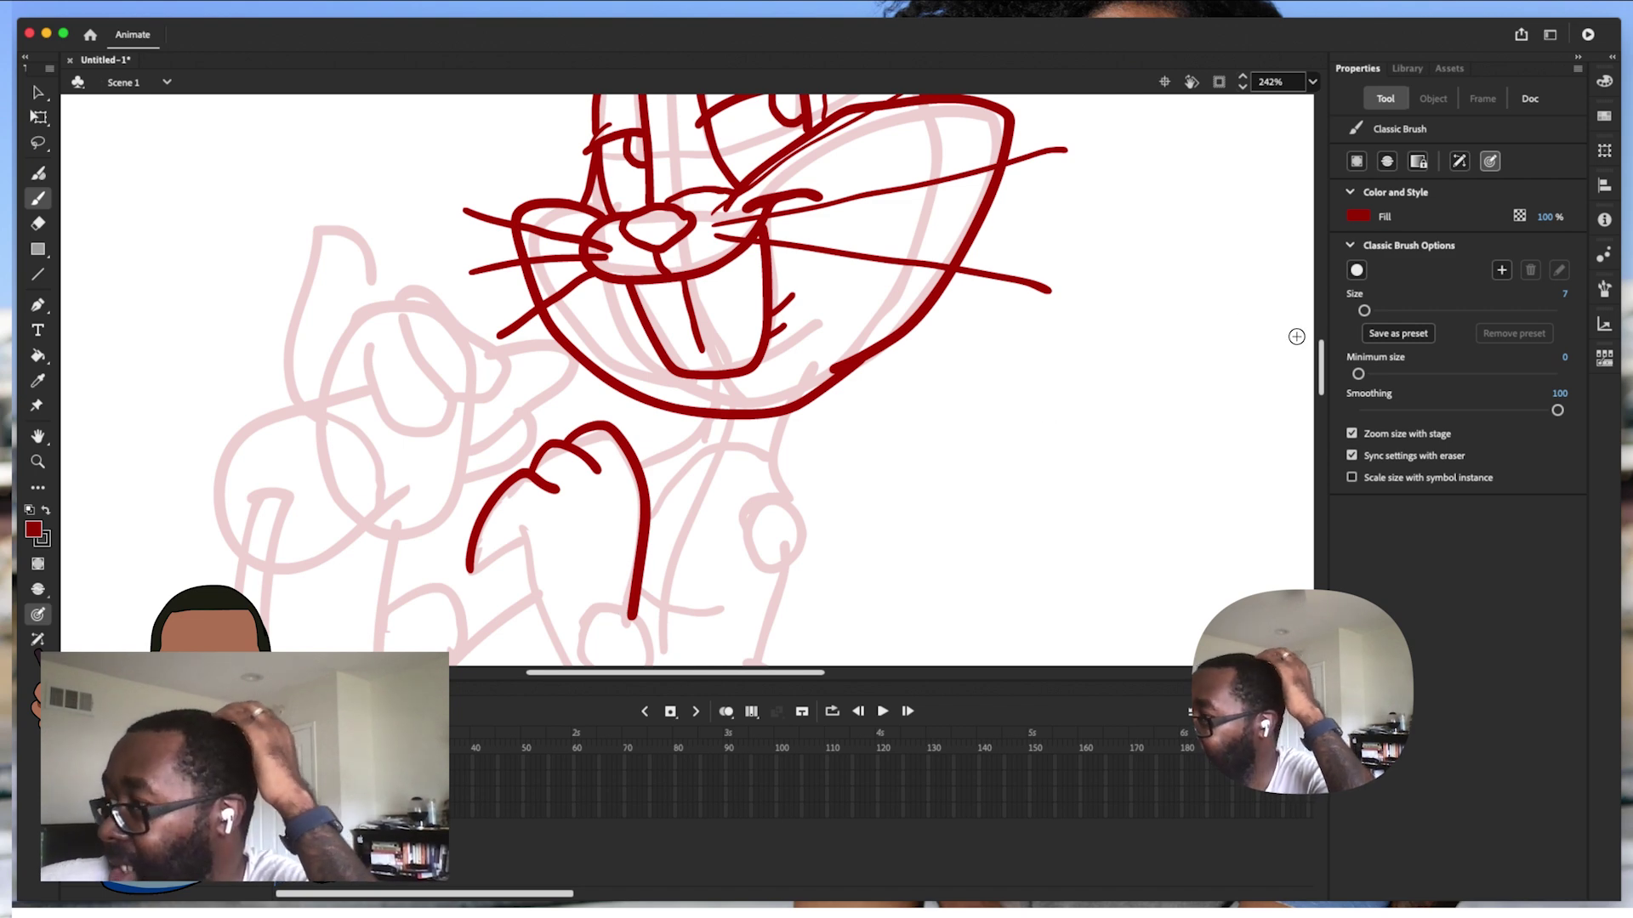
pyautogui.moveTo(1321, 379); pyautogui.dragTo(1321, 387)
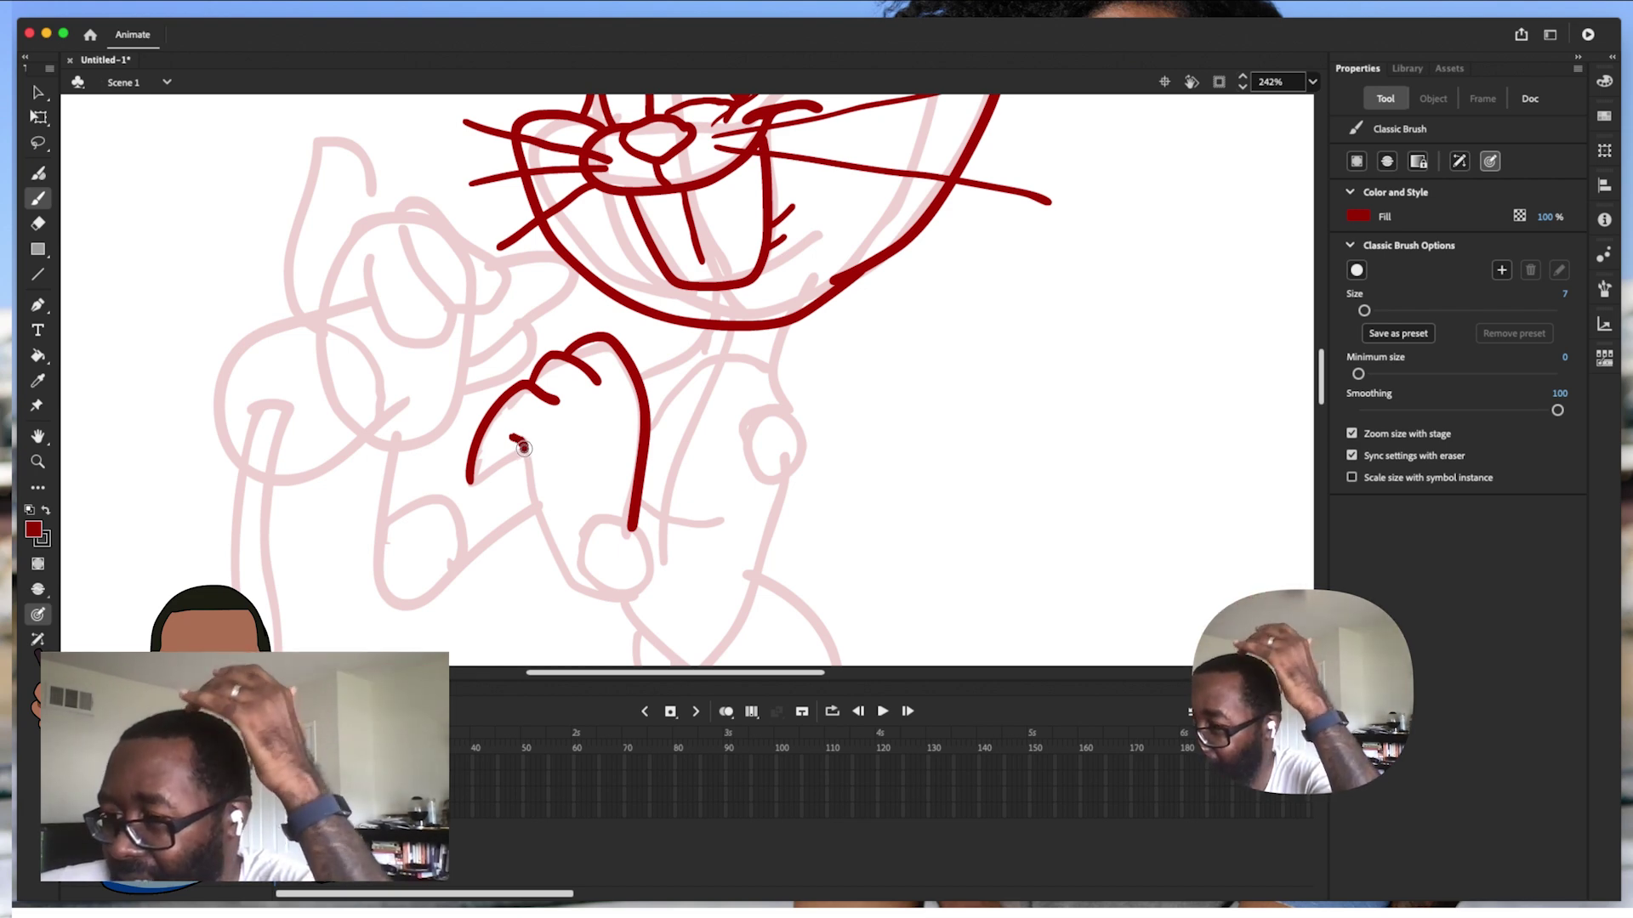
pyautogui.moveTo(524, 455)
pyautogui.mouseDown()
pyautogui.moveTo(537, 561)
pyautogui.moveTo(609, 605)
pyautogui.mouseUp()
pyautogui.moveTo(638, 531)
pyautogui.mouseDown()
pyautogui.moveTo(606, 548)
pyautogui.moveTo(590, 595)
pyautogui.moveTo(638, 645)
pyautogui.moveTo(625, 593)
pyautogui.moveTo(652, 541)
pyautogui.mouseUp()
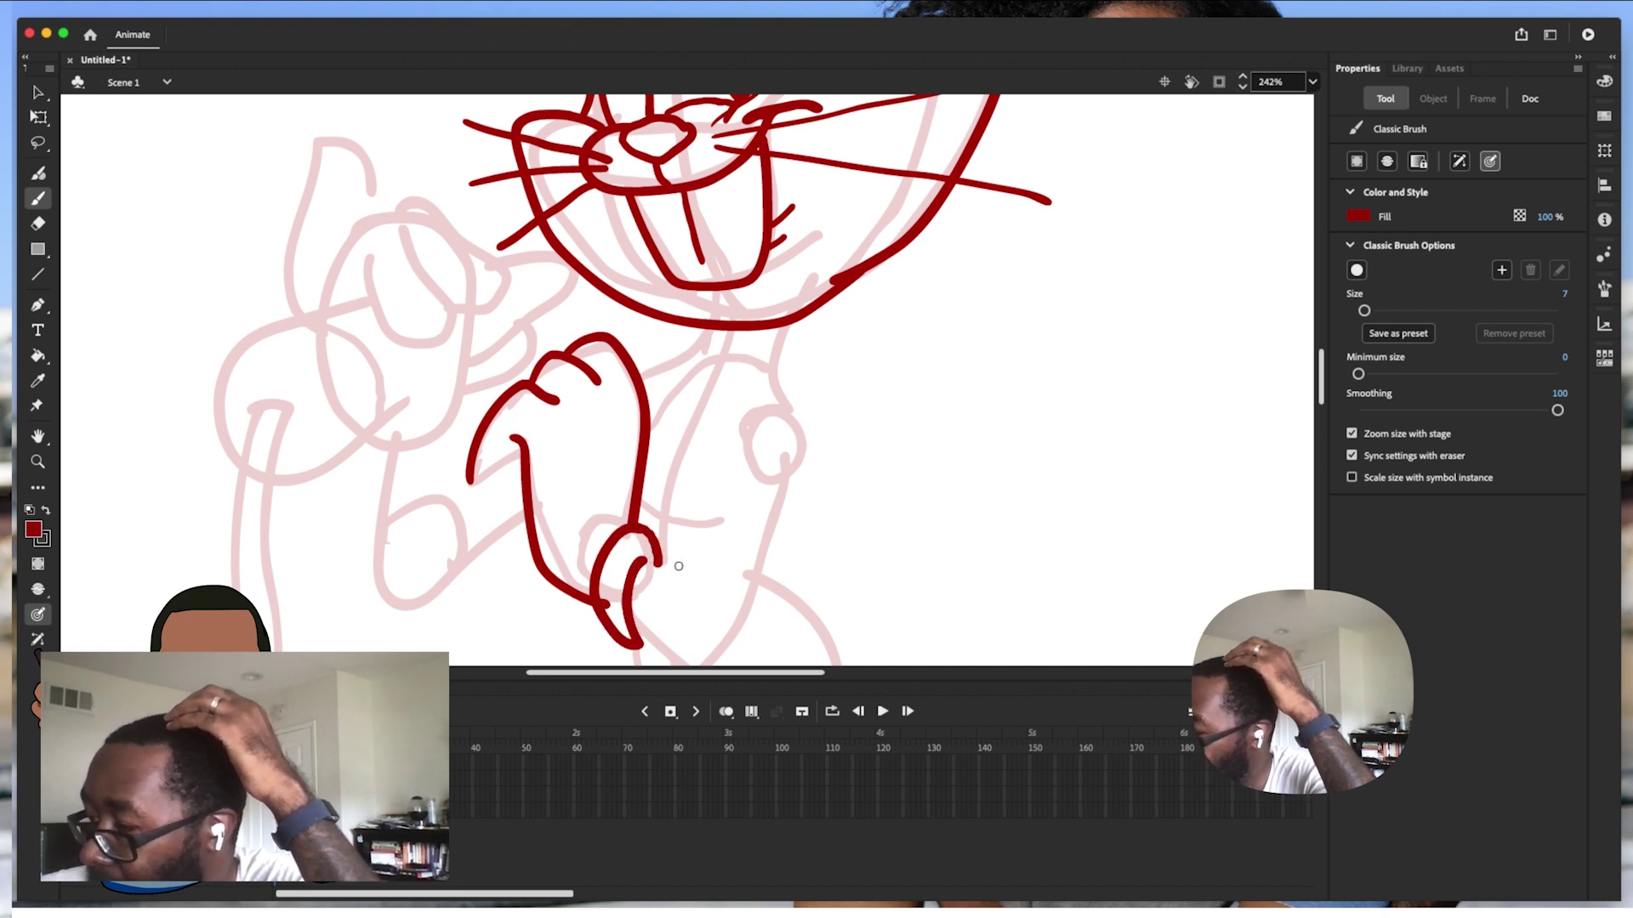
# Draw the near arm from the glove cuff around the bent elbow up to the shoulder, including its inner edge
pyautogui.moveTo(639, 564)
pyautogui.mouseDown()
pyautogui.moveTo(687, 593)
pyautogui.moveTo(638, 634)
pyautogui.moveTo(680, 663)
pyautogui.mouseUp()
pyautogui.scroll(-3, 1314, 399)
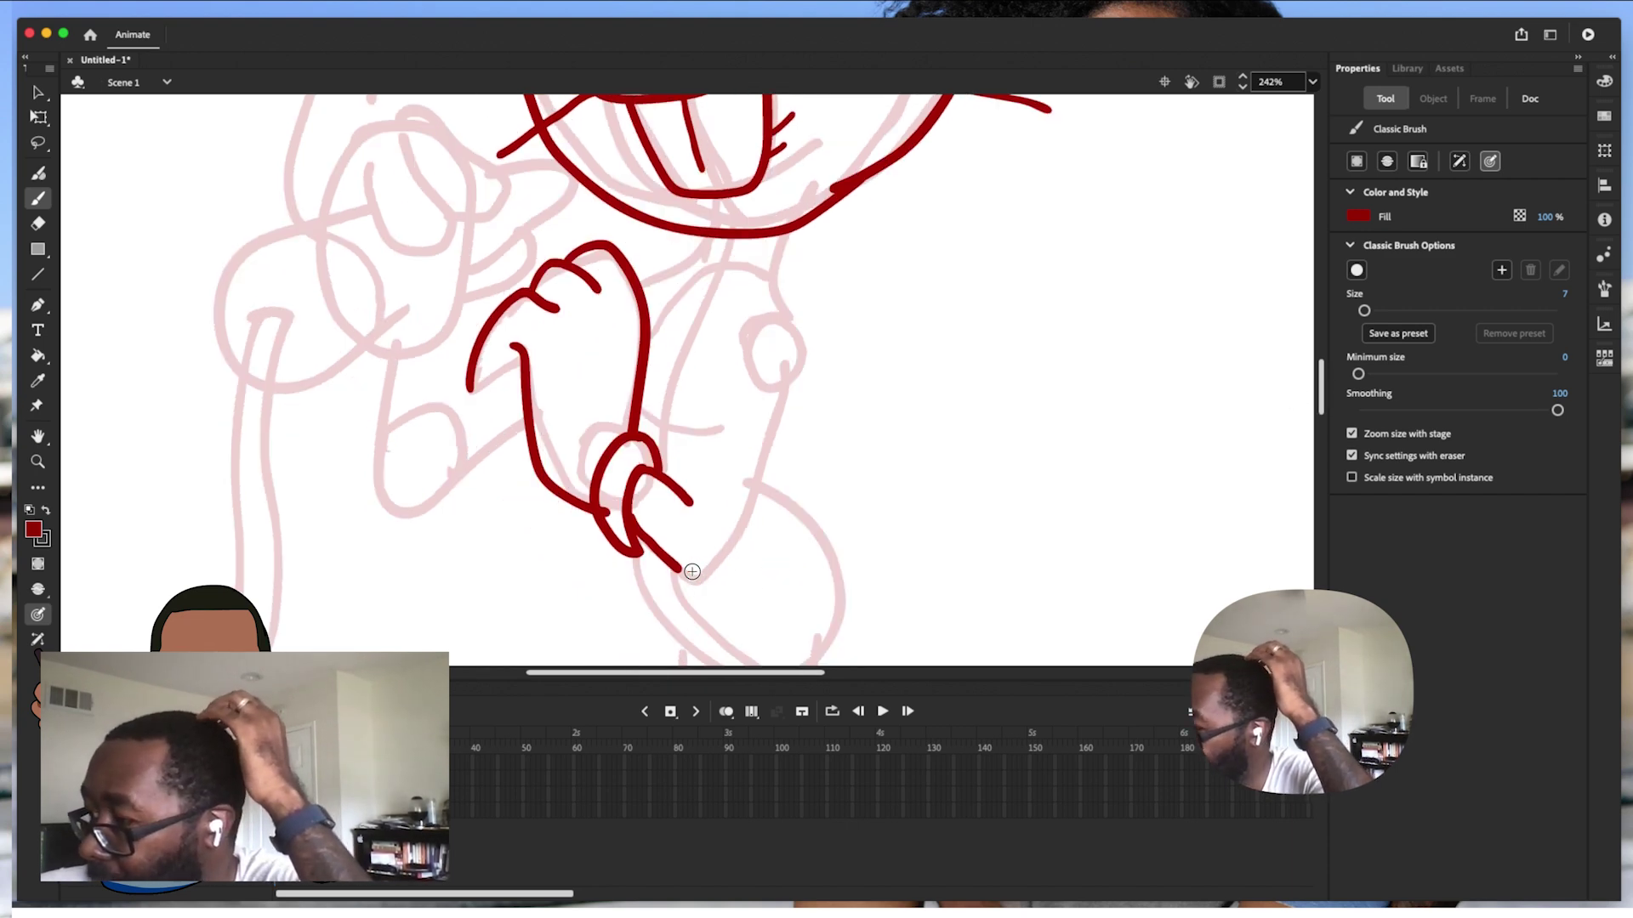
pyautogui.moveTo(675, 565)
pyautogui.mouseDown()
pyautogui.moveTo(694, 580)
pyautogui.moveTo(728, 551)
pyautogui.moveTo(802, 366)
pyautogui.moveTo(776, 281)
pyautogui.mouseUp()
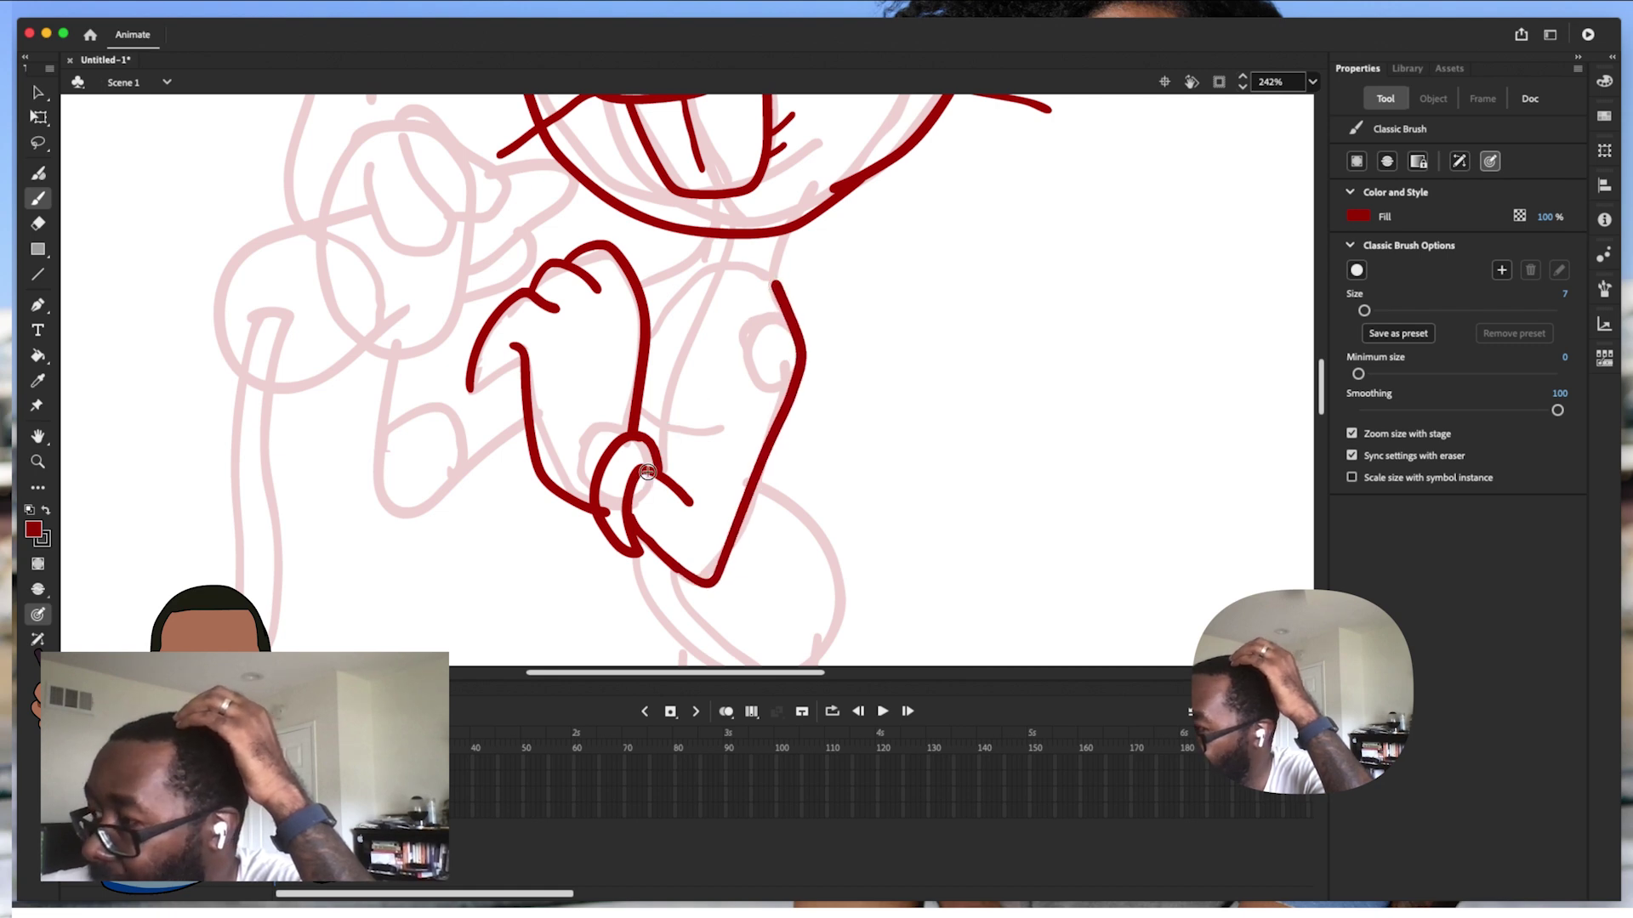
pyautogui.moveTo(678, 514); pyautogui.dragTo(744, 367)
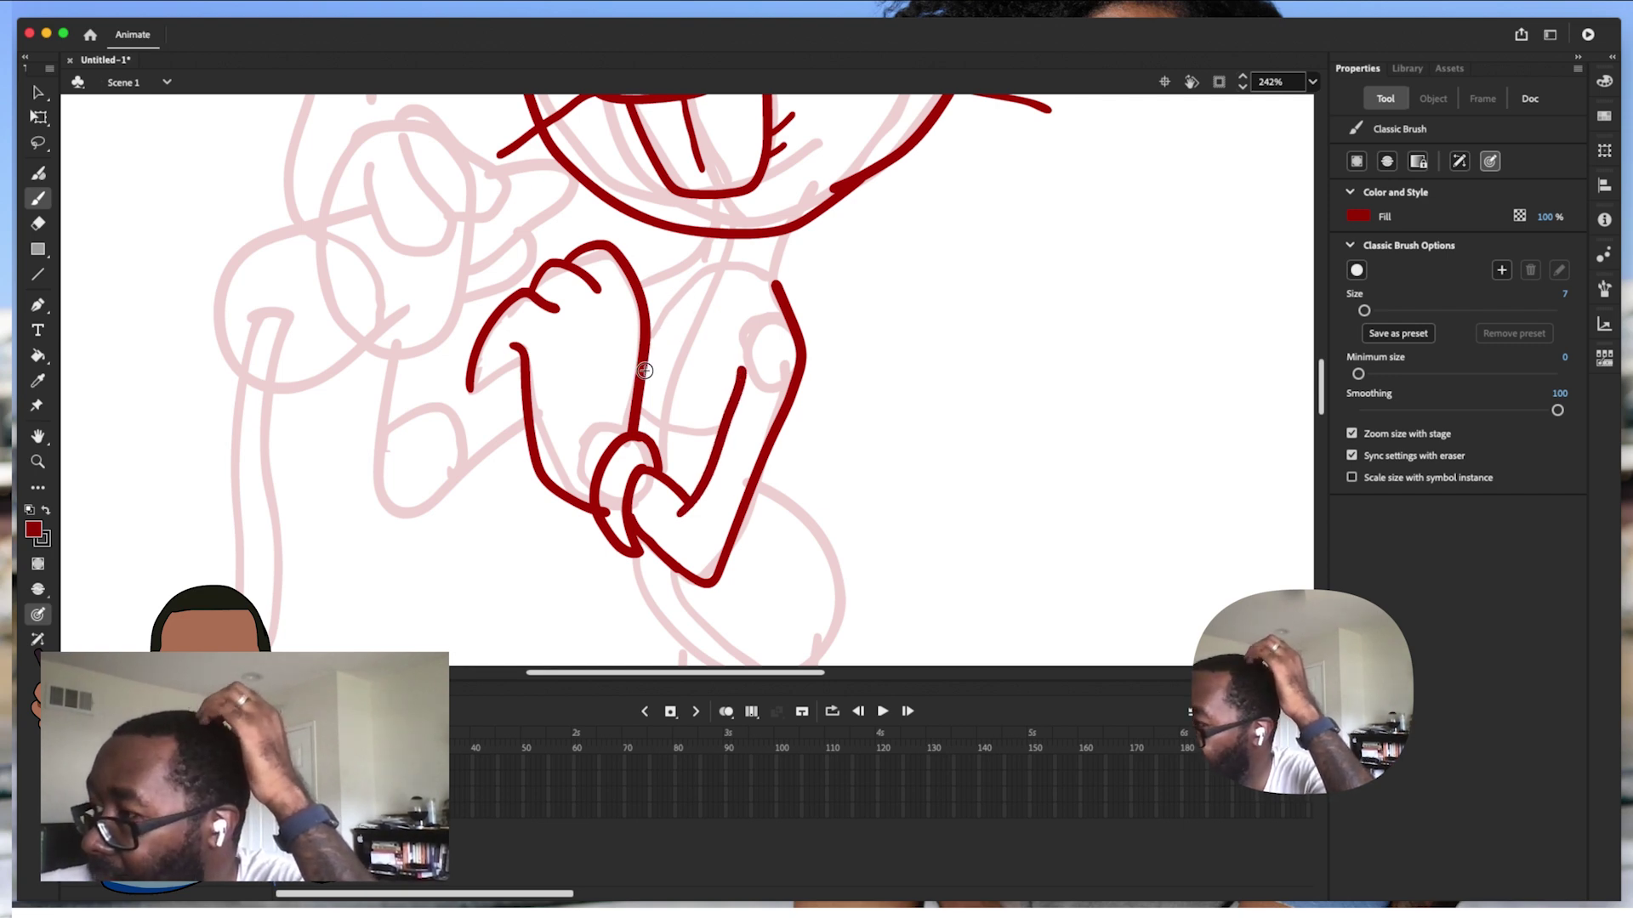
# Ink both sides of the neck under the chin, a curved chest line, and the far shoulder behind the gloved hand
pyautogui.moveTo(643, 368); pyautogui.dragTo(672, 303)
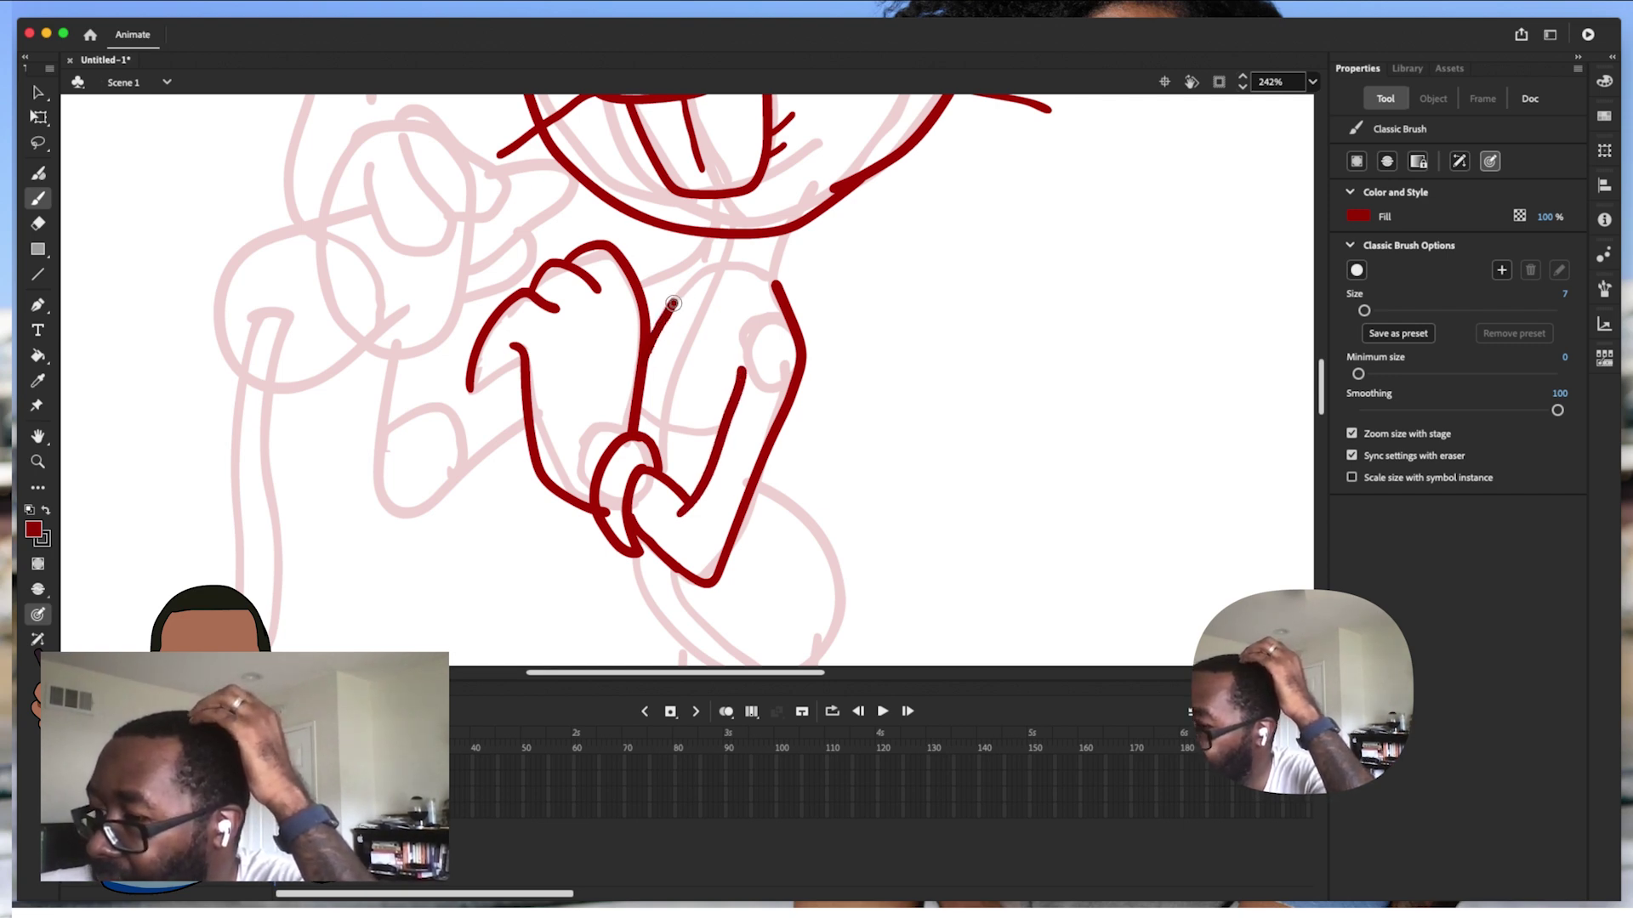
pyautogui.moveTo(689, 278); pyautogui.dragTo(703, 238)
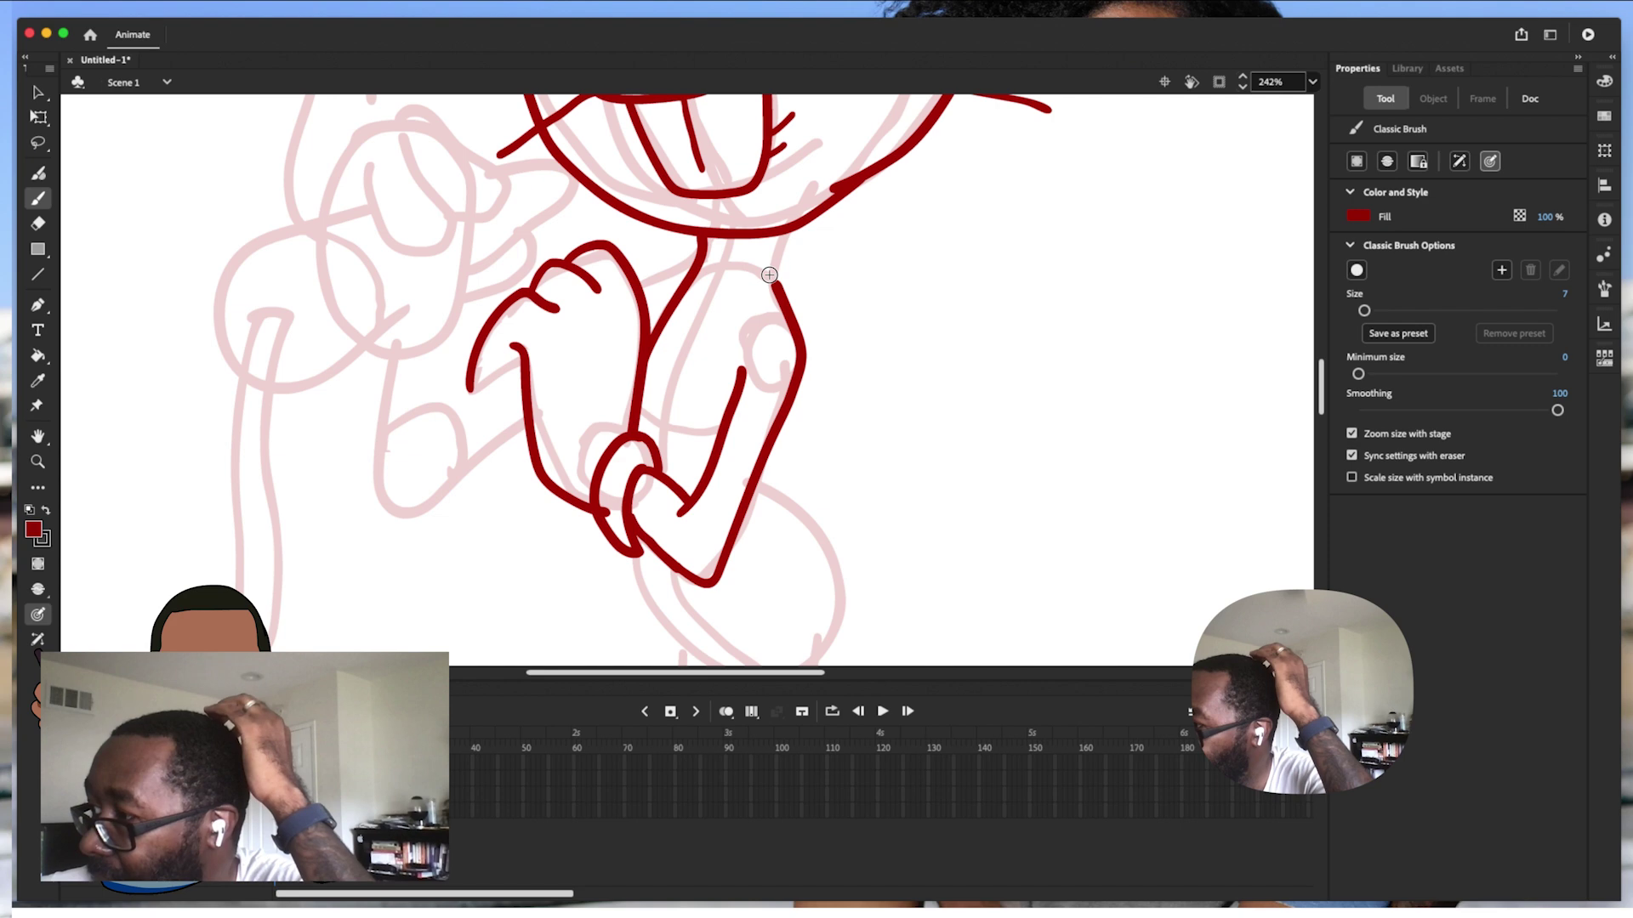
pyautogui.moveTo(765, 300); pyautogui.dragTo(793, 223)
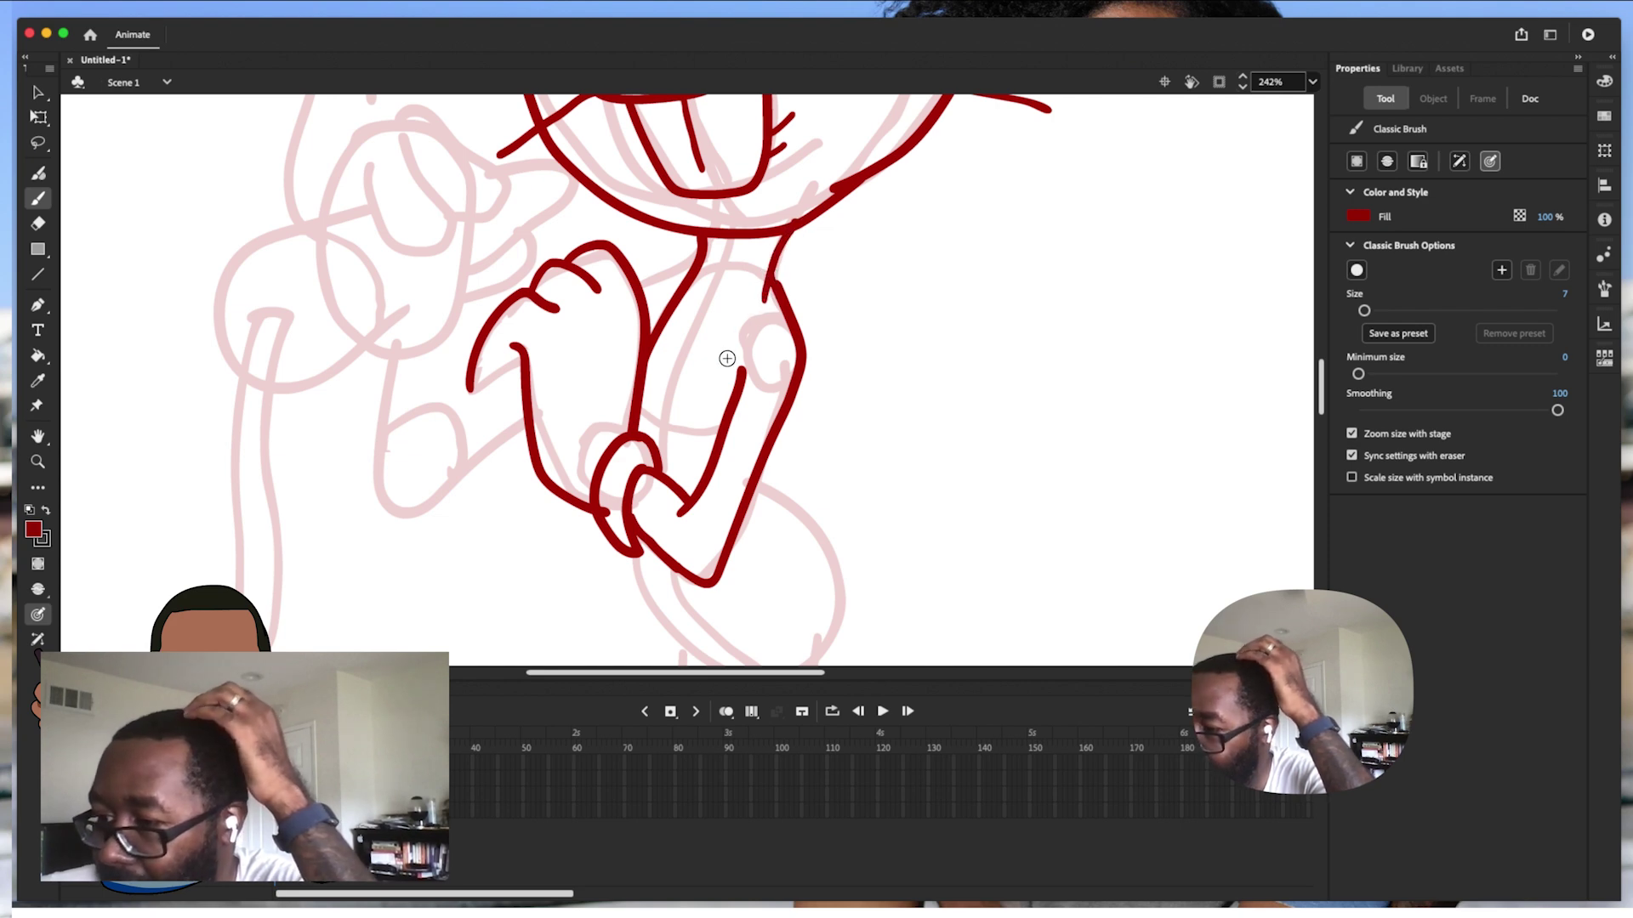
pyautogui.moveTo(678, 351); pyautogui.dragTo(658, 432)
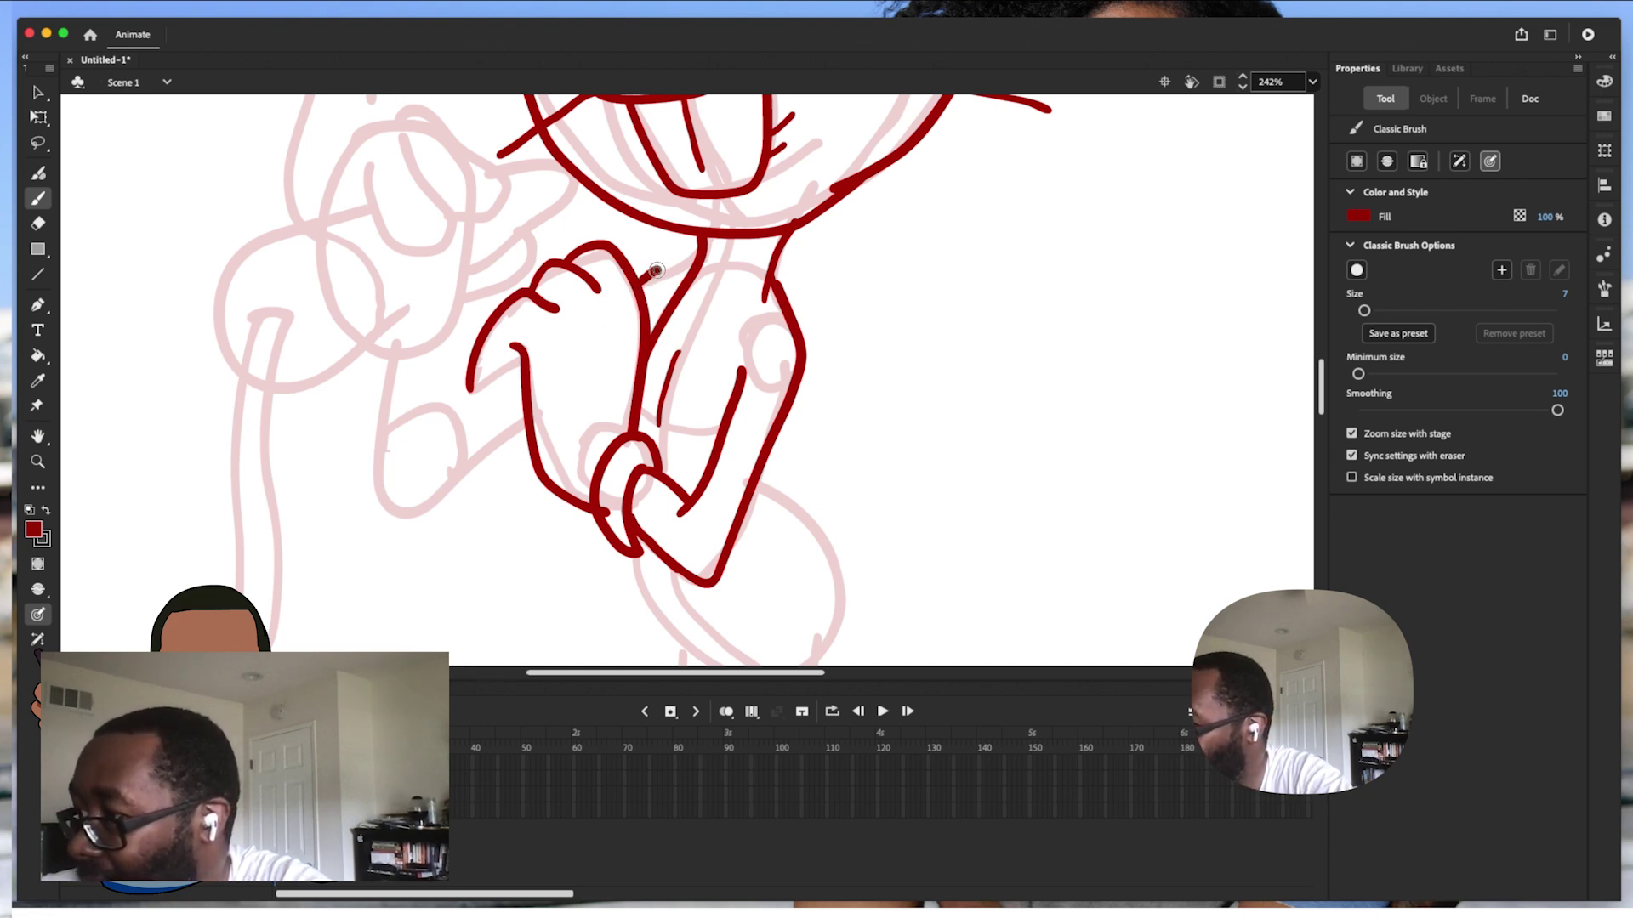
pyautogui.moveTo(675, 261); pyautogui.dragTo(693, 265)
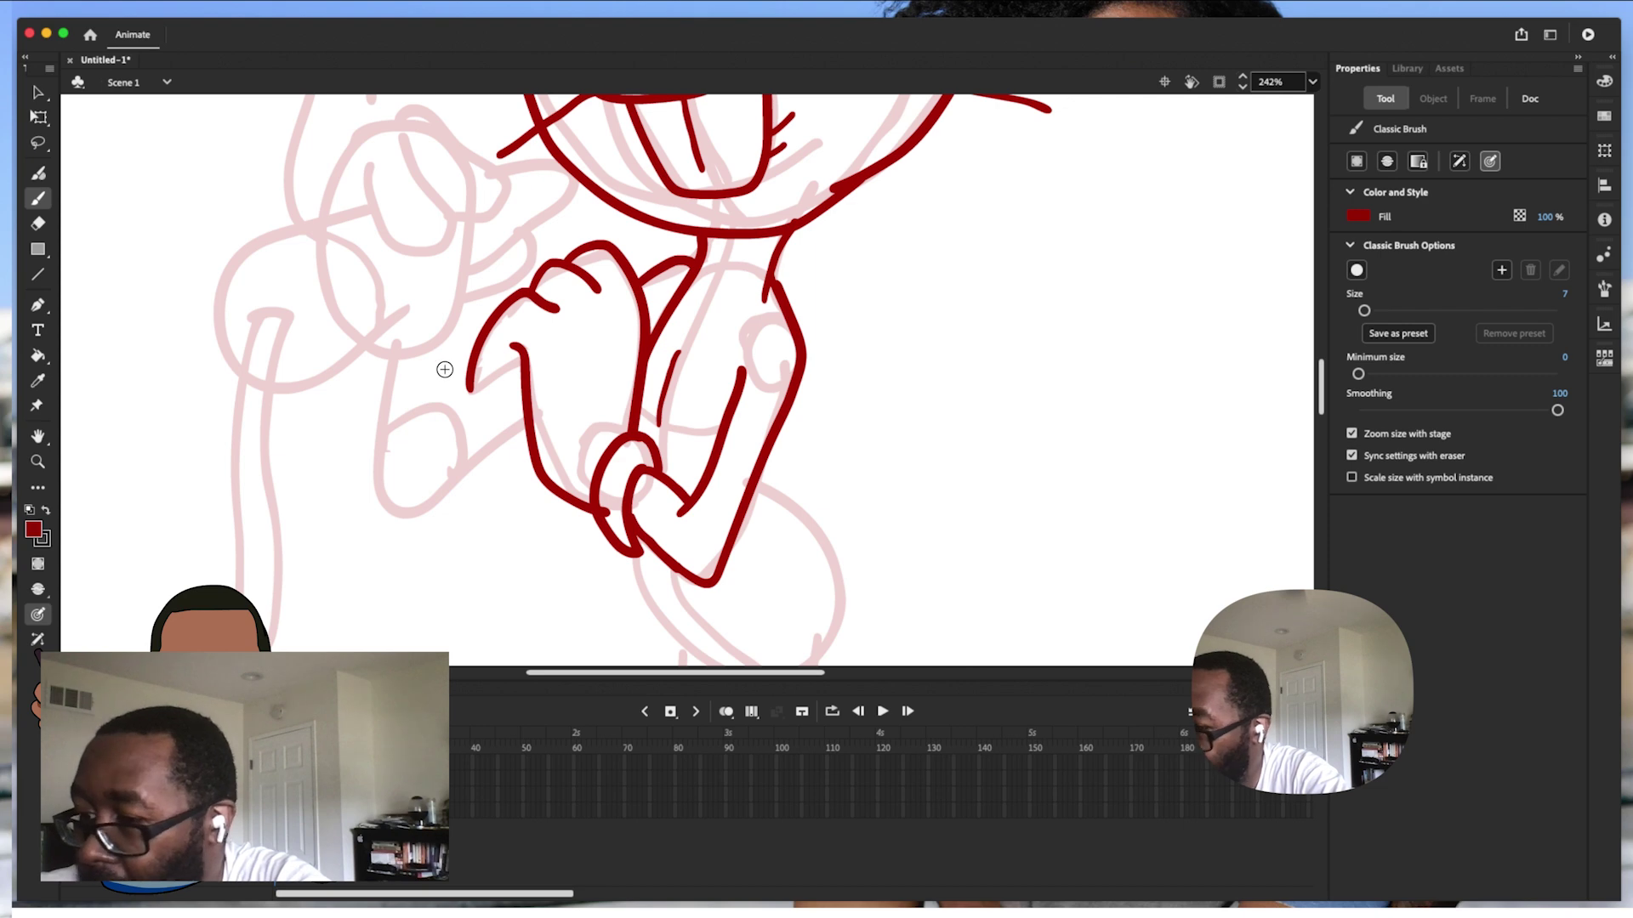
# Draw the raised far arm with its inner crease, the wrist line under the hand, and the forearm and bent elbow
pyautogui.moveTo(446, 350); pyautogui.dragTo(447, 416)
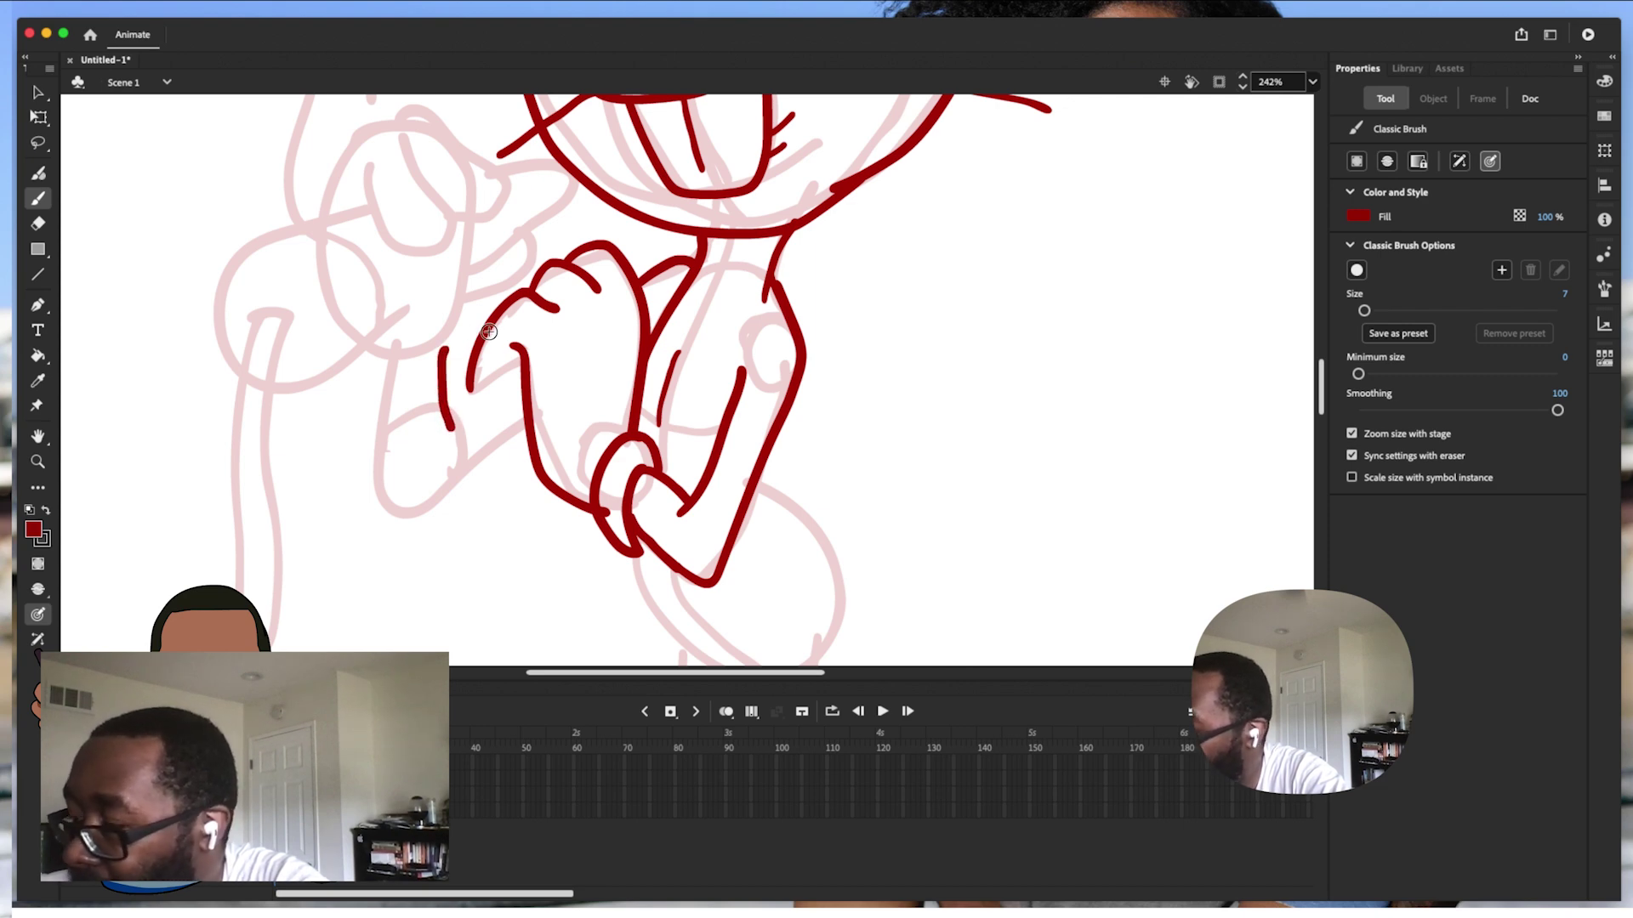
pyautogui.moveTo(461, 389); pyautogui.dragTo(520, 351)
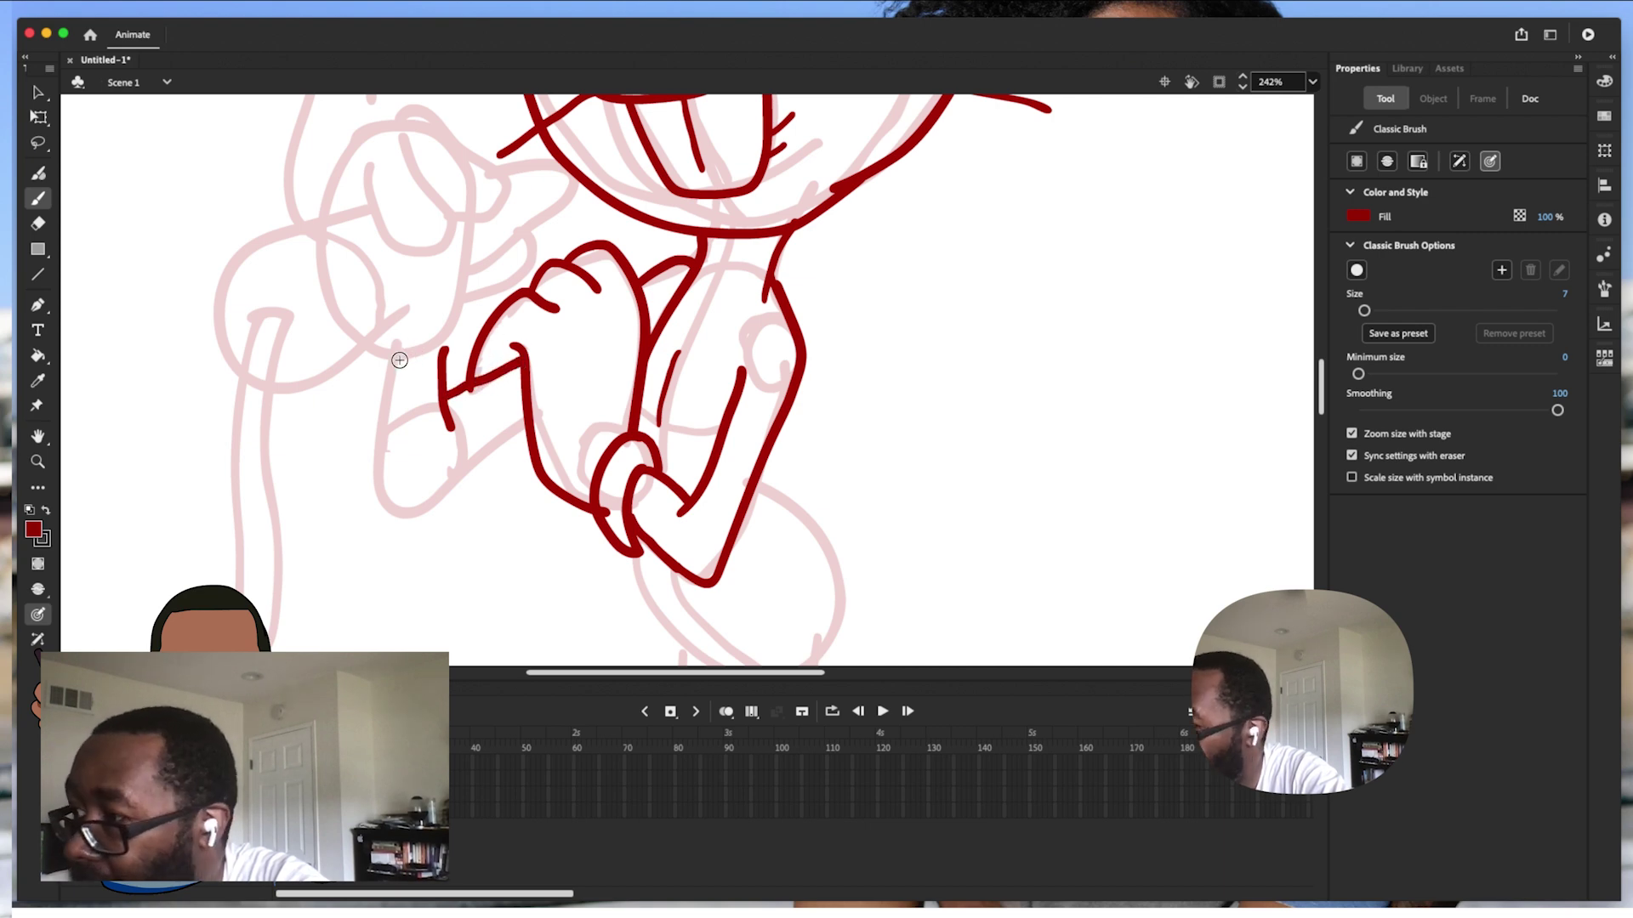
pyautogui.moveTo(376, 353); pyautogui.dragTo(434, 353)
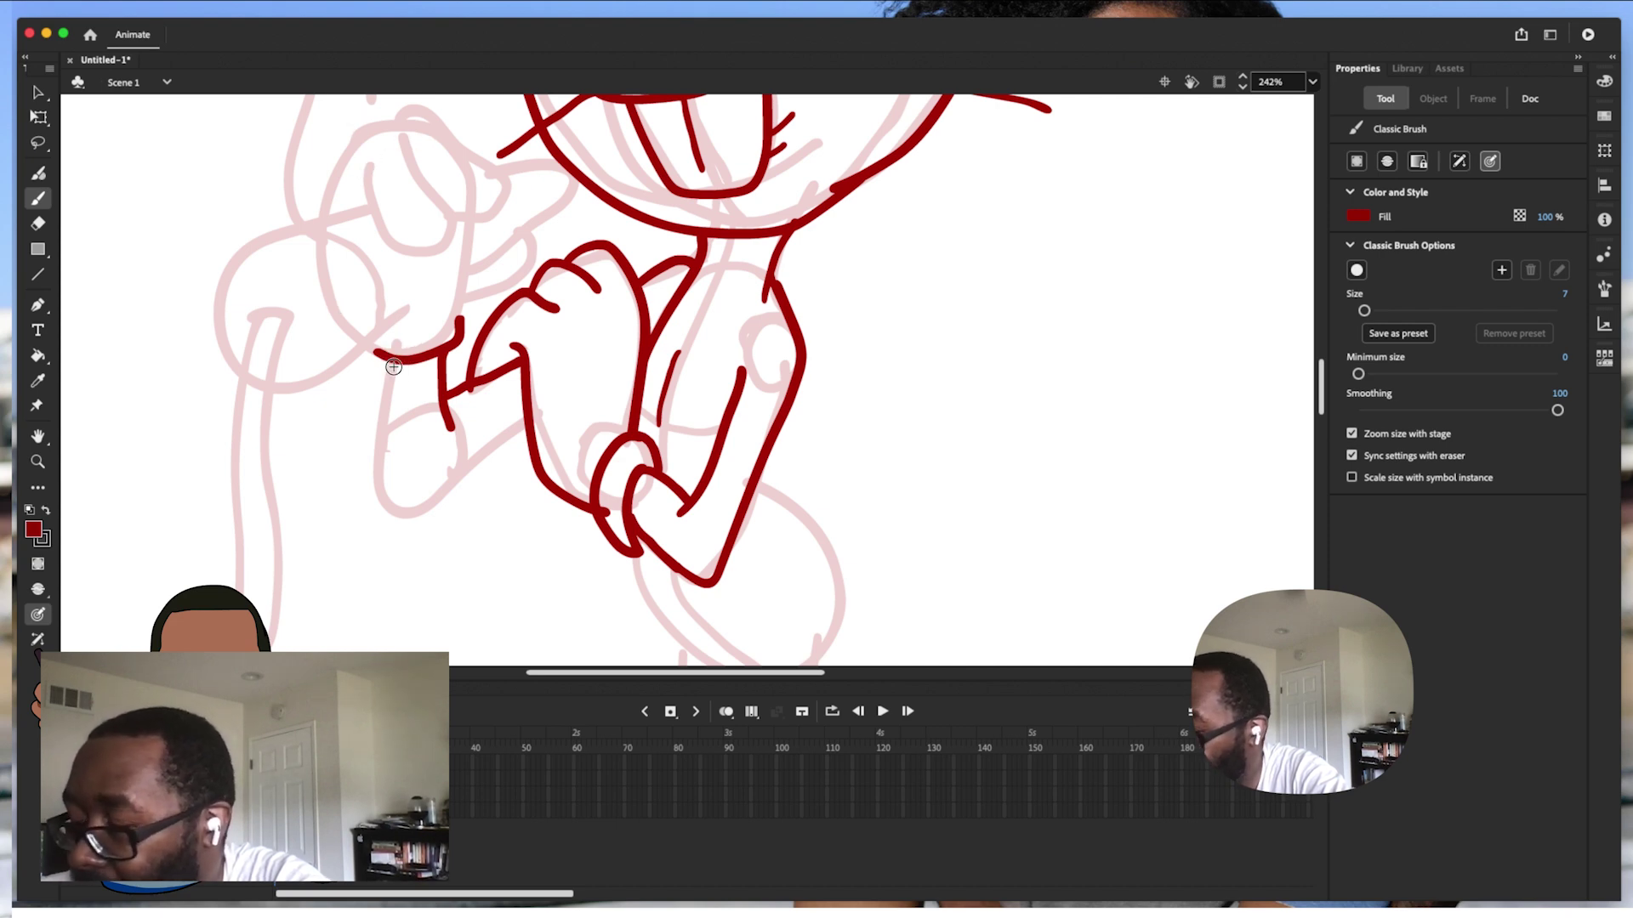
pyautogui.moveTo(394, 360)
pyautogui.mouseDown()
pyautogui.moveTo(380, 478)
pyautogui.moveTo(396, 513)
pyautogui.moveTo(436, 504)
pyautogui.moveTo(522, 416)
pyautogui.mouseUp()
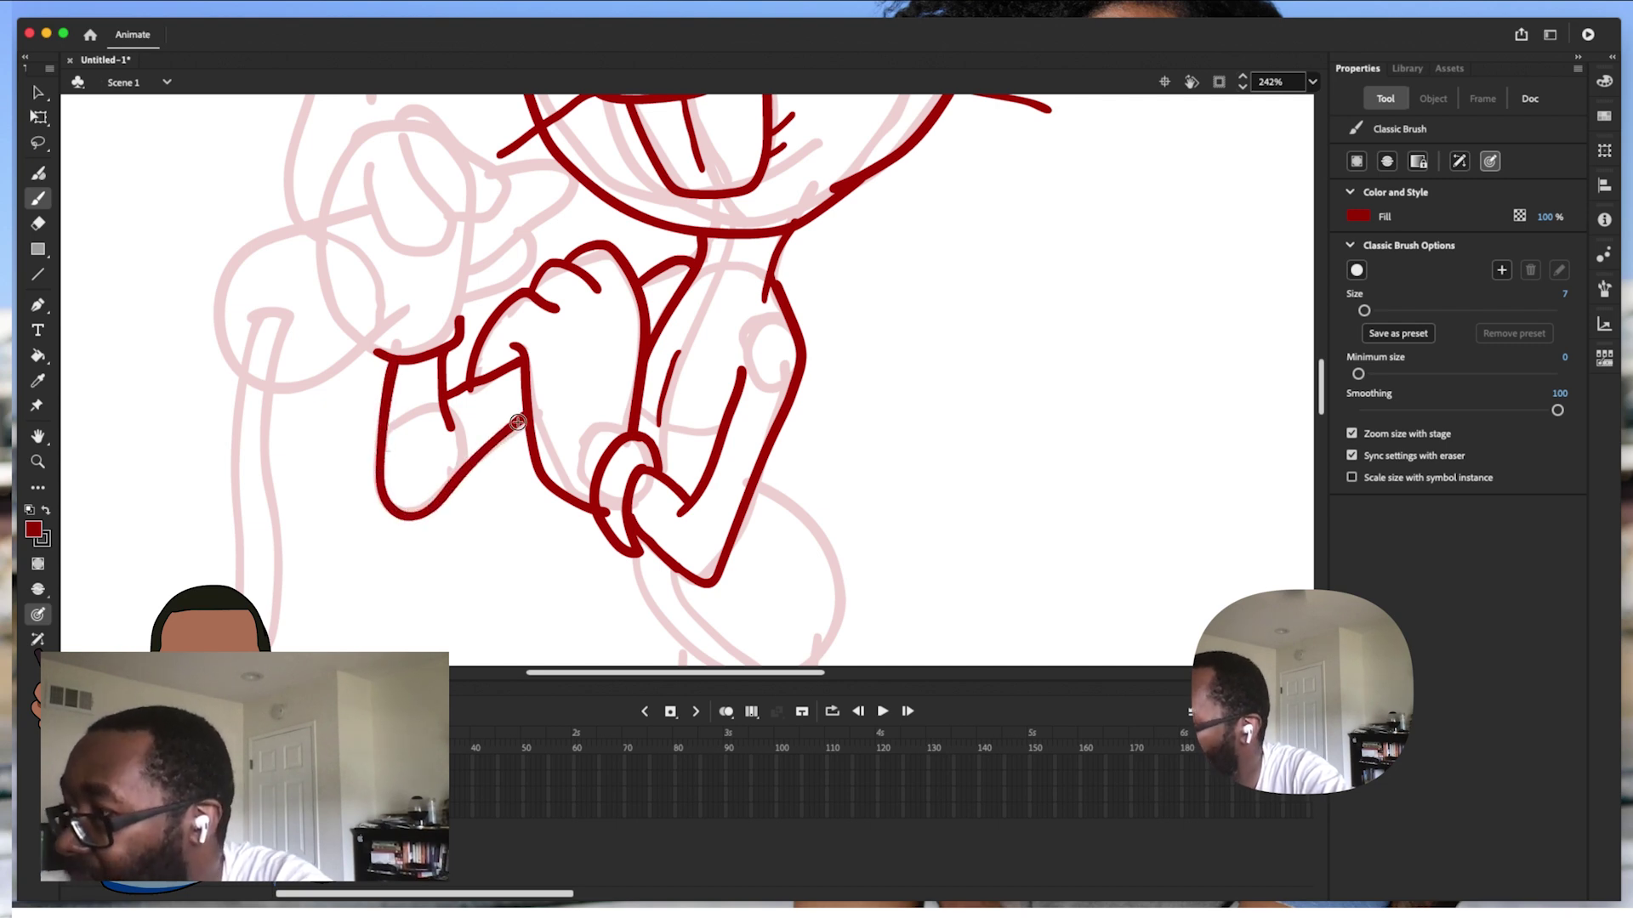
pyautogui.scroll(5, 1315, 395)
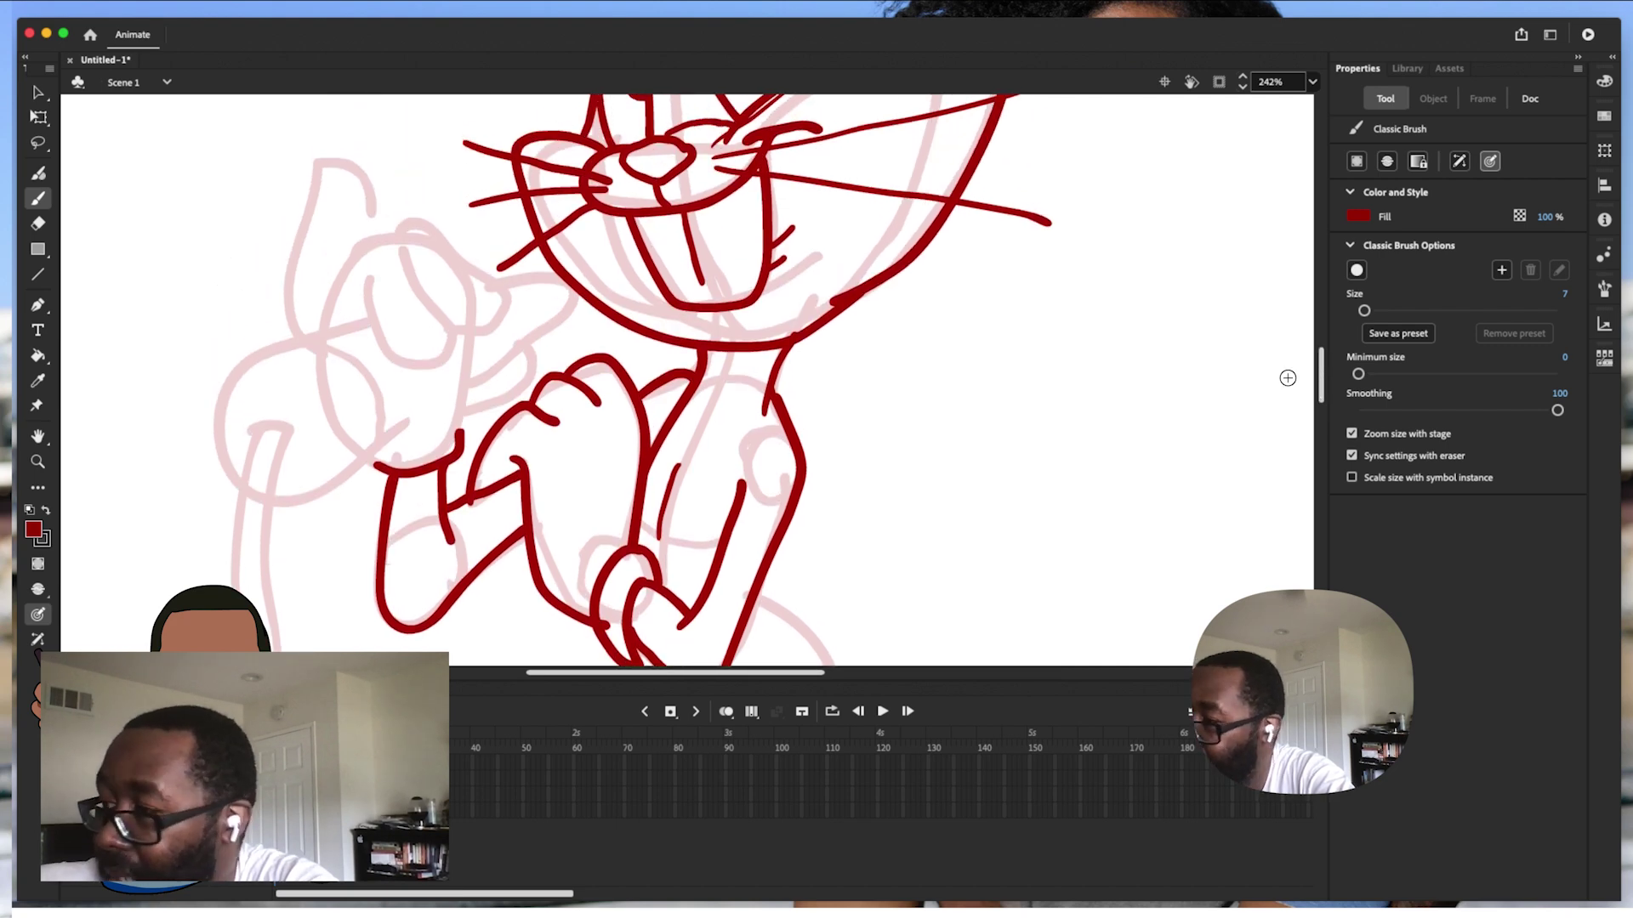
# Ink the drooping carrot stem with its rounded hooked top, two long sides and a thin inner line
pyautogui.moveTo(597, 673); pyautogui.dragTo(564, 664)
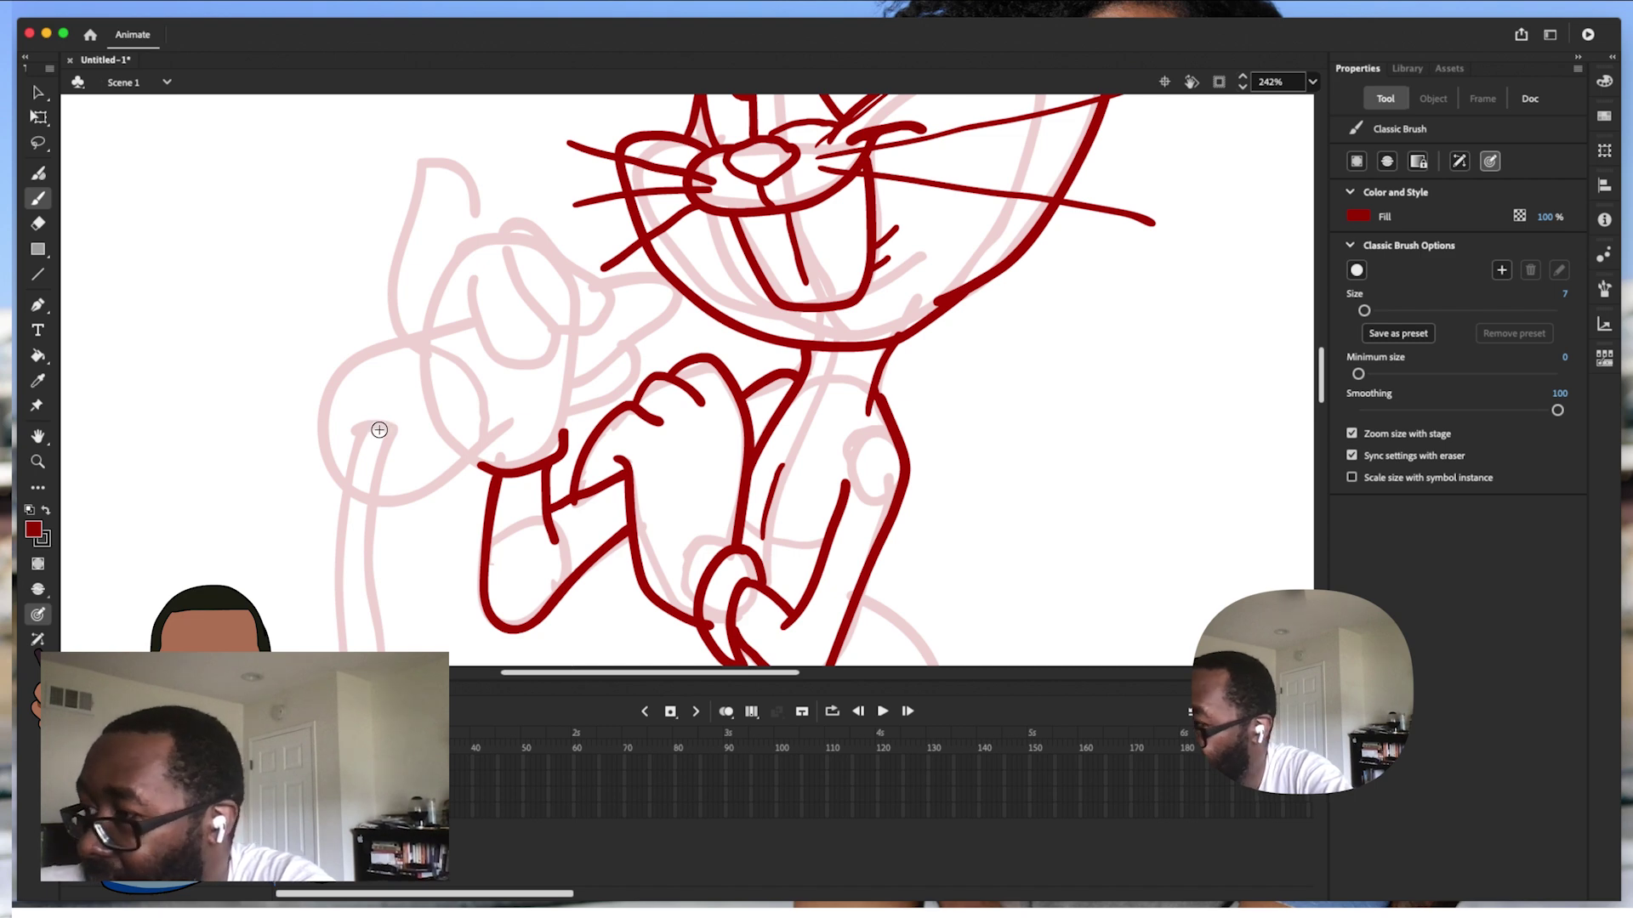
pyautogui.moveTo(378, 409); pyautogui.dragTo(394, 441)
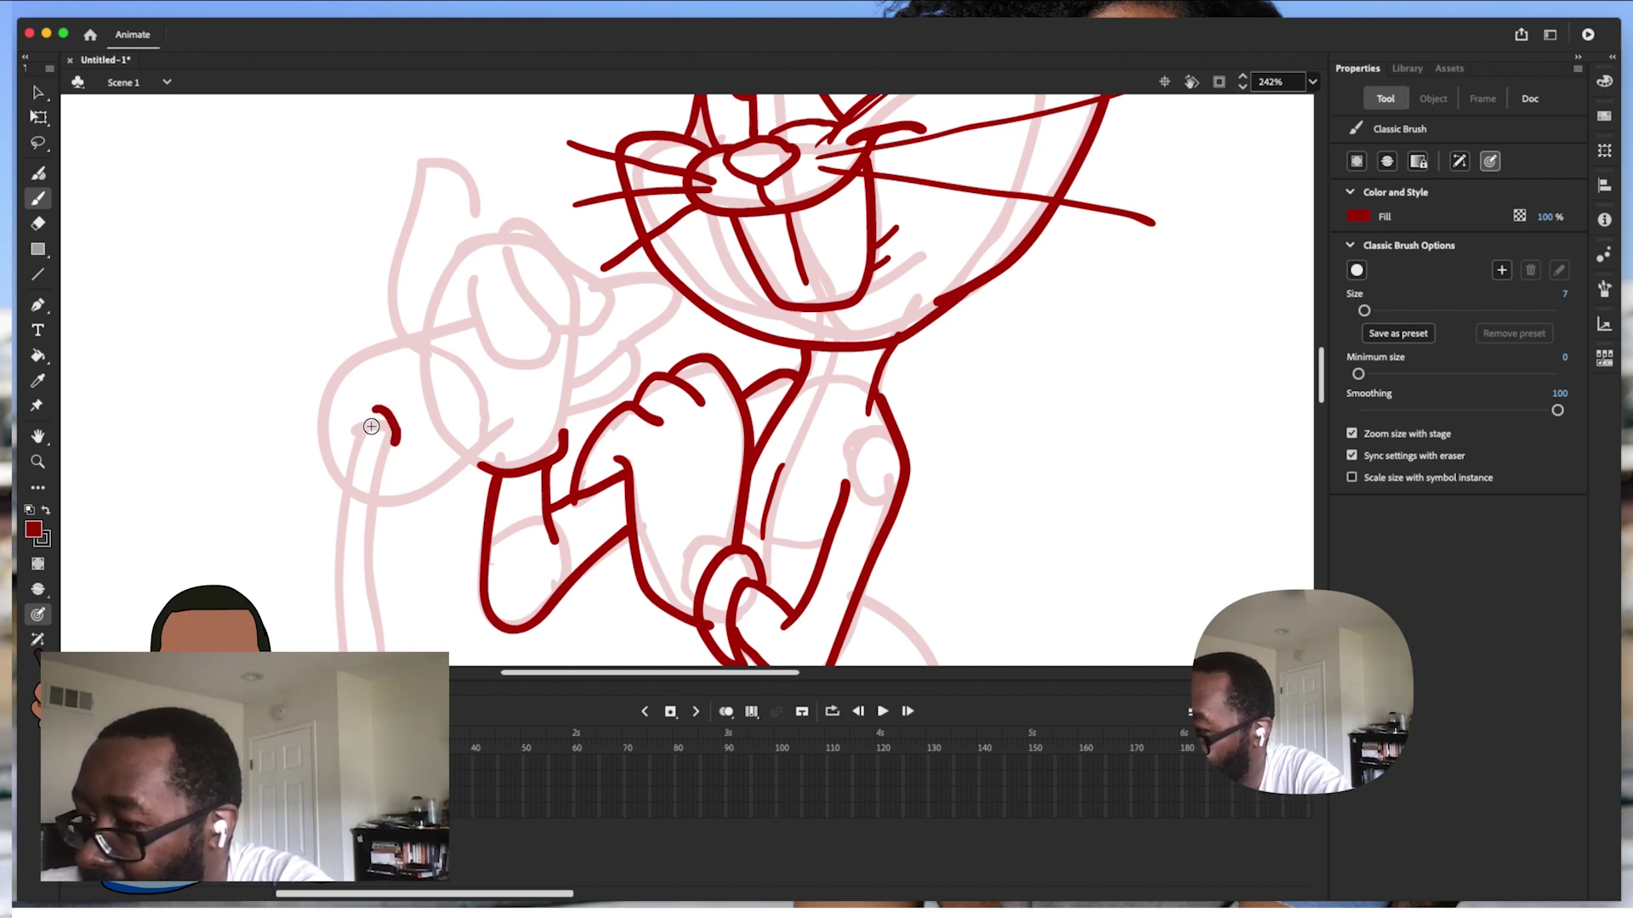
pyautogui.moveTo(384, 412)
pyautogui.mouseDown()
pyautogui.moveTo(341, 463)
pyautogui.moveTo(340, 642)
pyautogui.mouseUp()
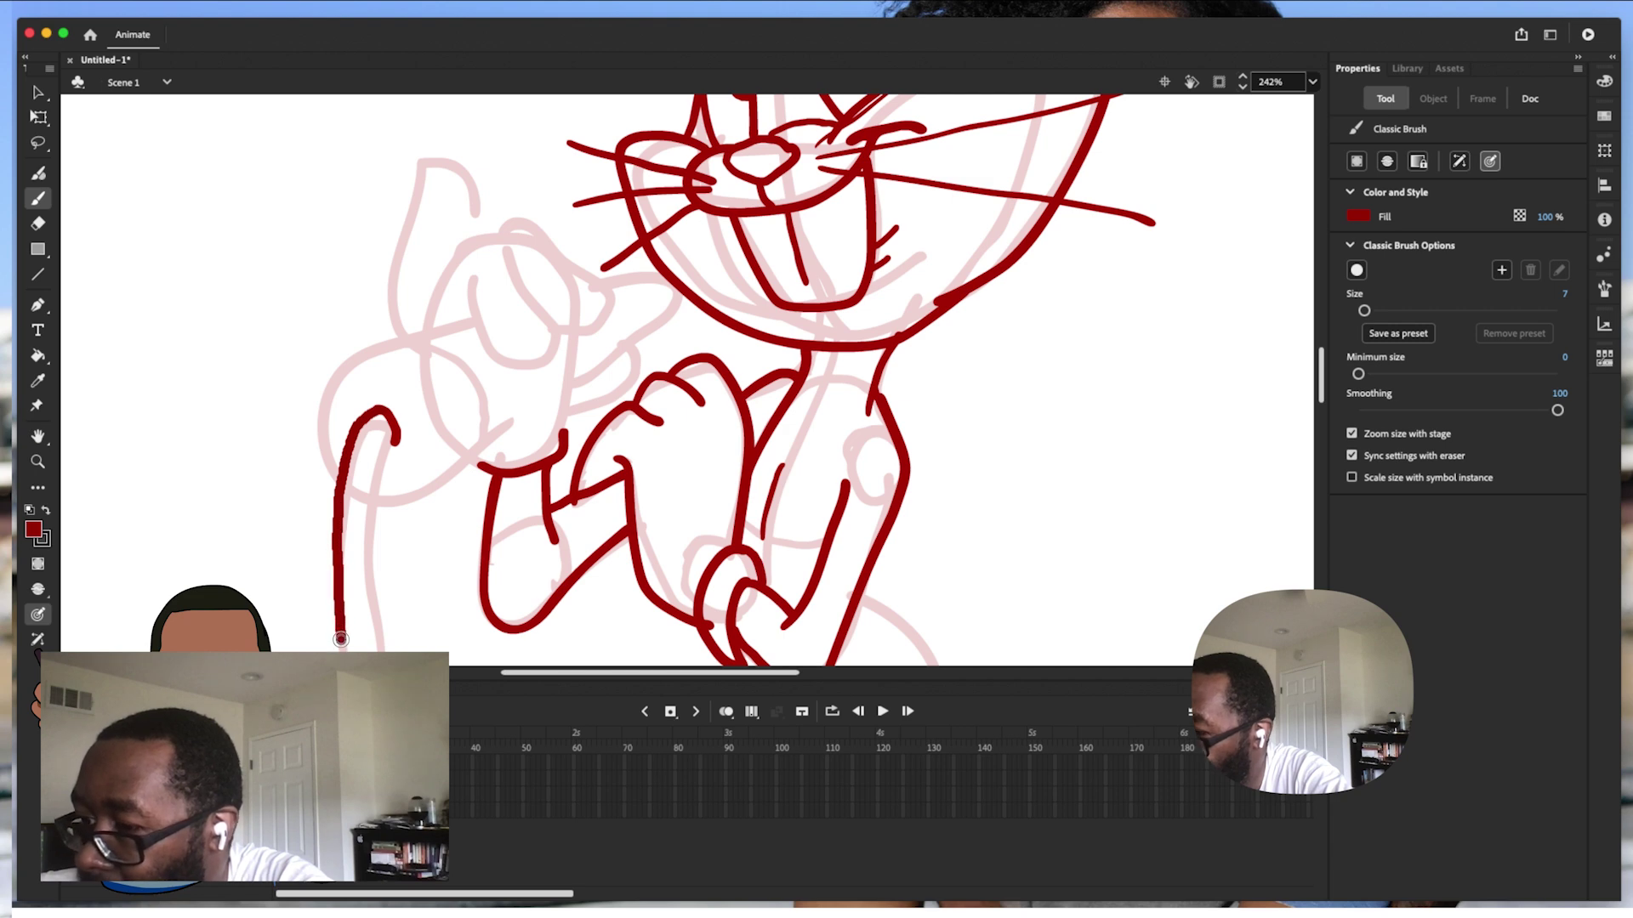
pyautogui.moveTo(375, 451); pyautogui.dragTo(378, 651)
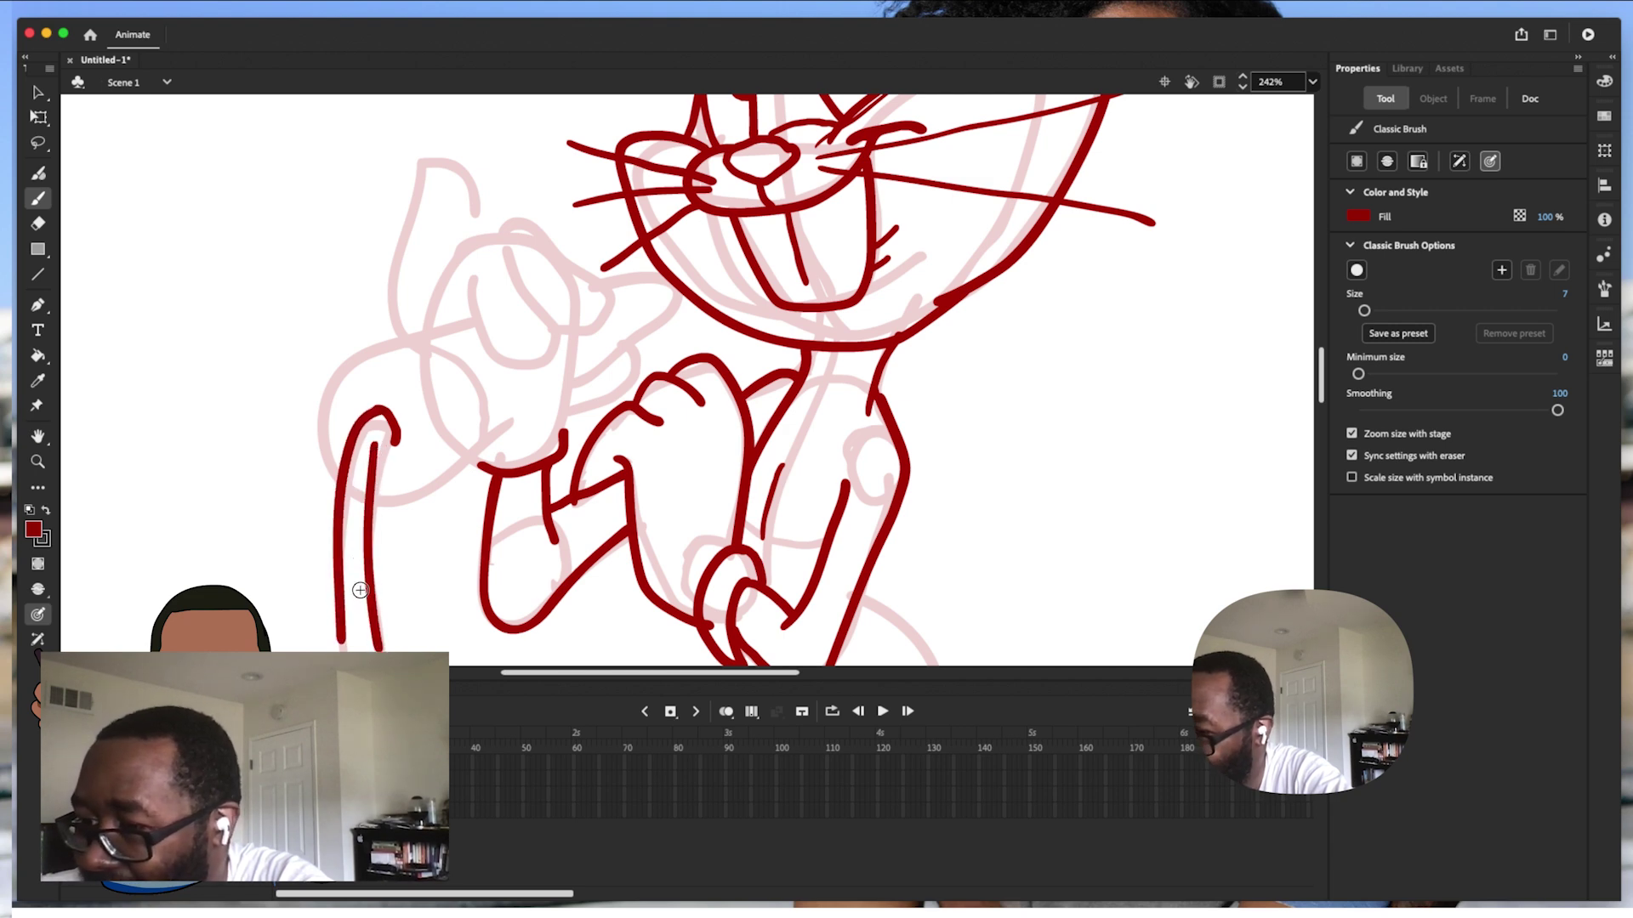
pyautogui.moveTo(375, 468); pyautogui.dragTo(396, 437)
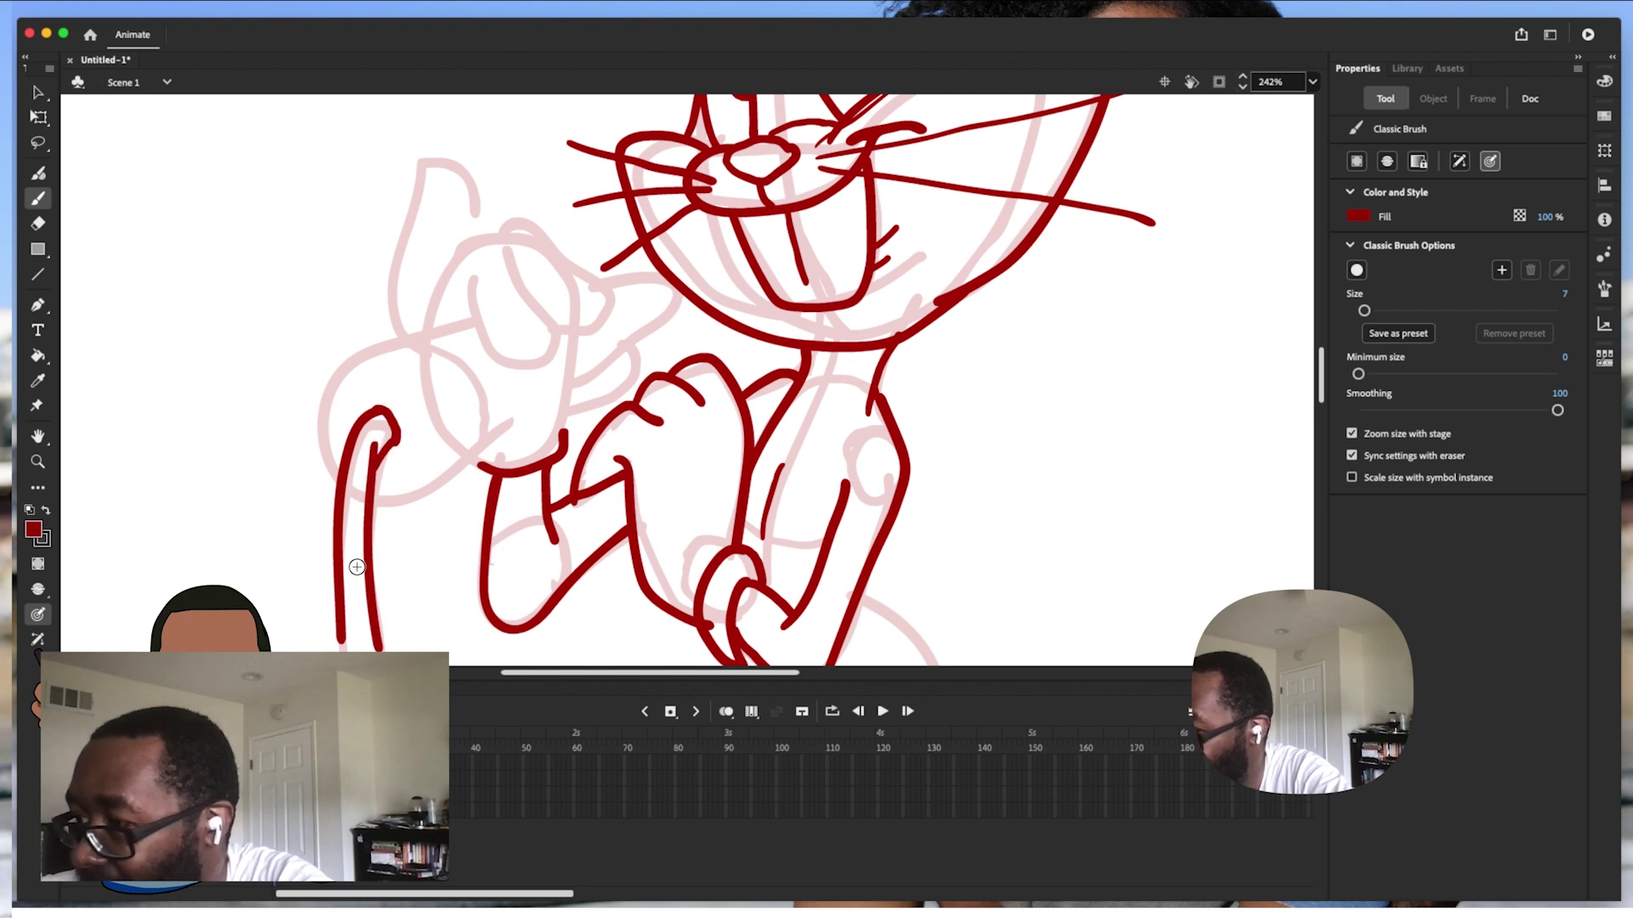
pyautogui.moveTo(353, 610); pyautogui.dragTo(375, 430)
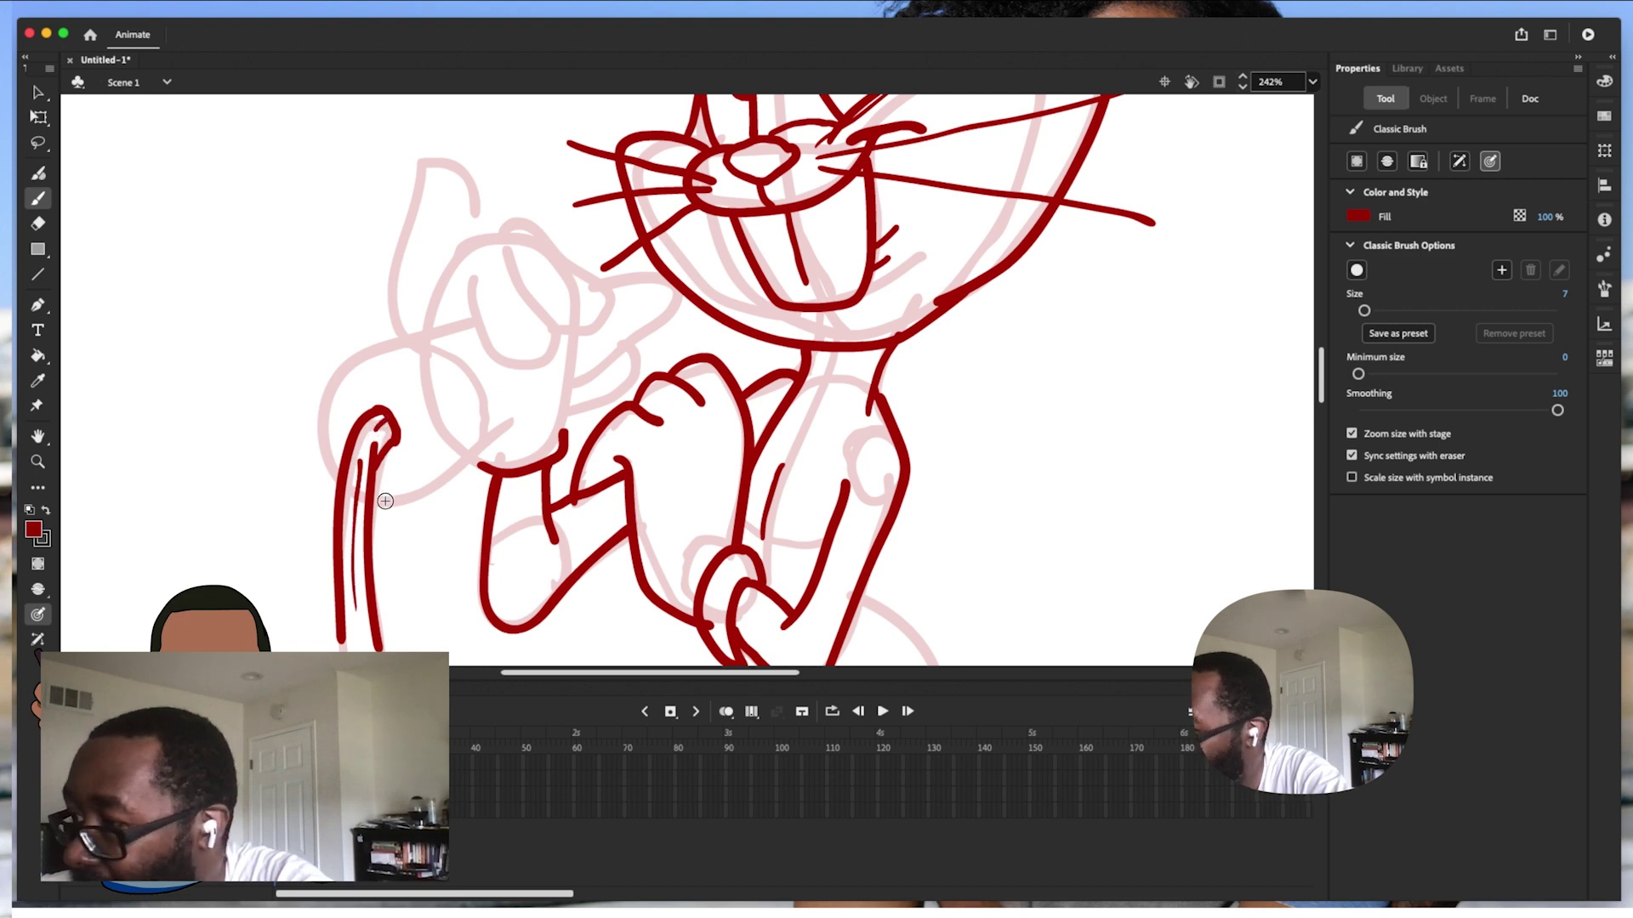
# Ink the carrot's wide end and upper edge, the curled fingers gripping it, and the raised finger above
pyautogui.moveTo(375, 503); pyautogui.dragTo(443, 486)
pyautogui.moveTo(419, 358)
pyautogui.mouseDown()
pyautogui.moveTo(459, 385)
pyautogui.moveTo(466, 432)
pyautogui.mouseUp()
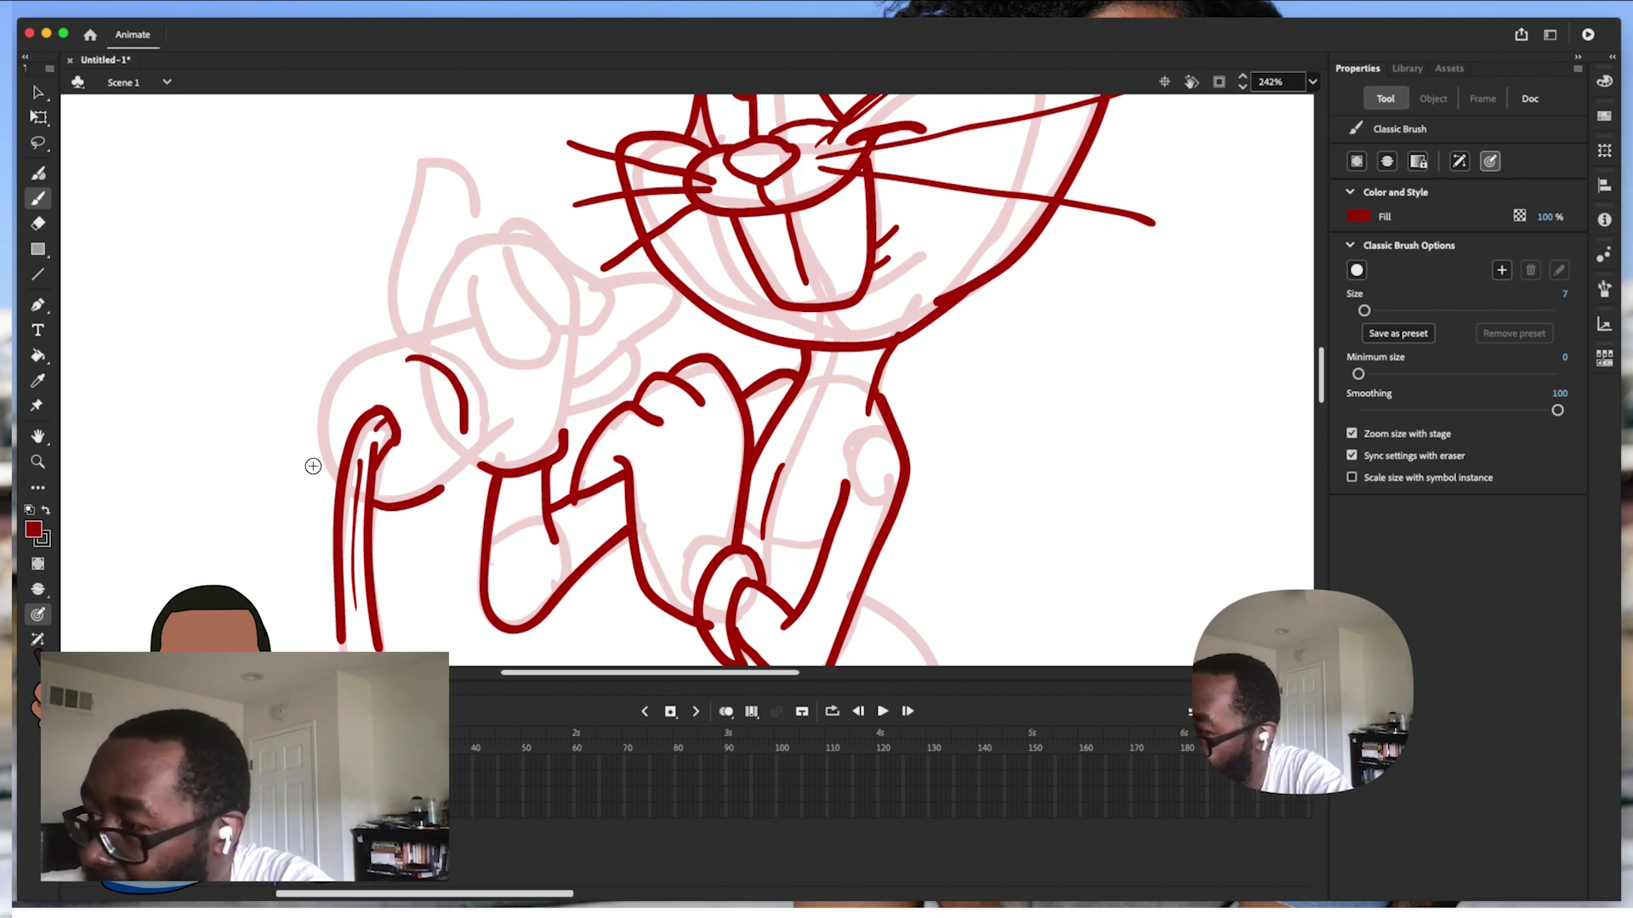
pyautogui.moveTo(343, 481)
pyautogui.mouseDown()
pyautogui.moveTo(326, 411)
pyautogui.moveTo(347, 362)
pyautogui.moveTo(466, 321)
pyautogui.moveTo(472, 283)
pyautogui.moveTo(495, 363)
pyautogui.moveTo(522, 374)
pyautogui.moveTo(551, 354)
pyautogui.moveTo(505, 232)
pyautogui.moveTo(474, 233)
pyautogui.moveTo(445, 289)
pyautogui.mouseUp()
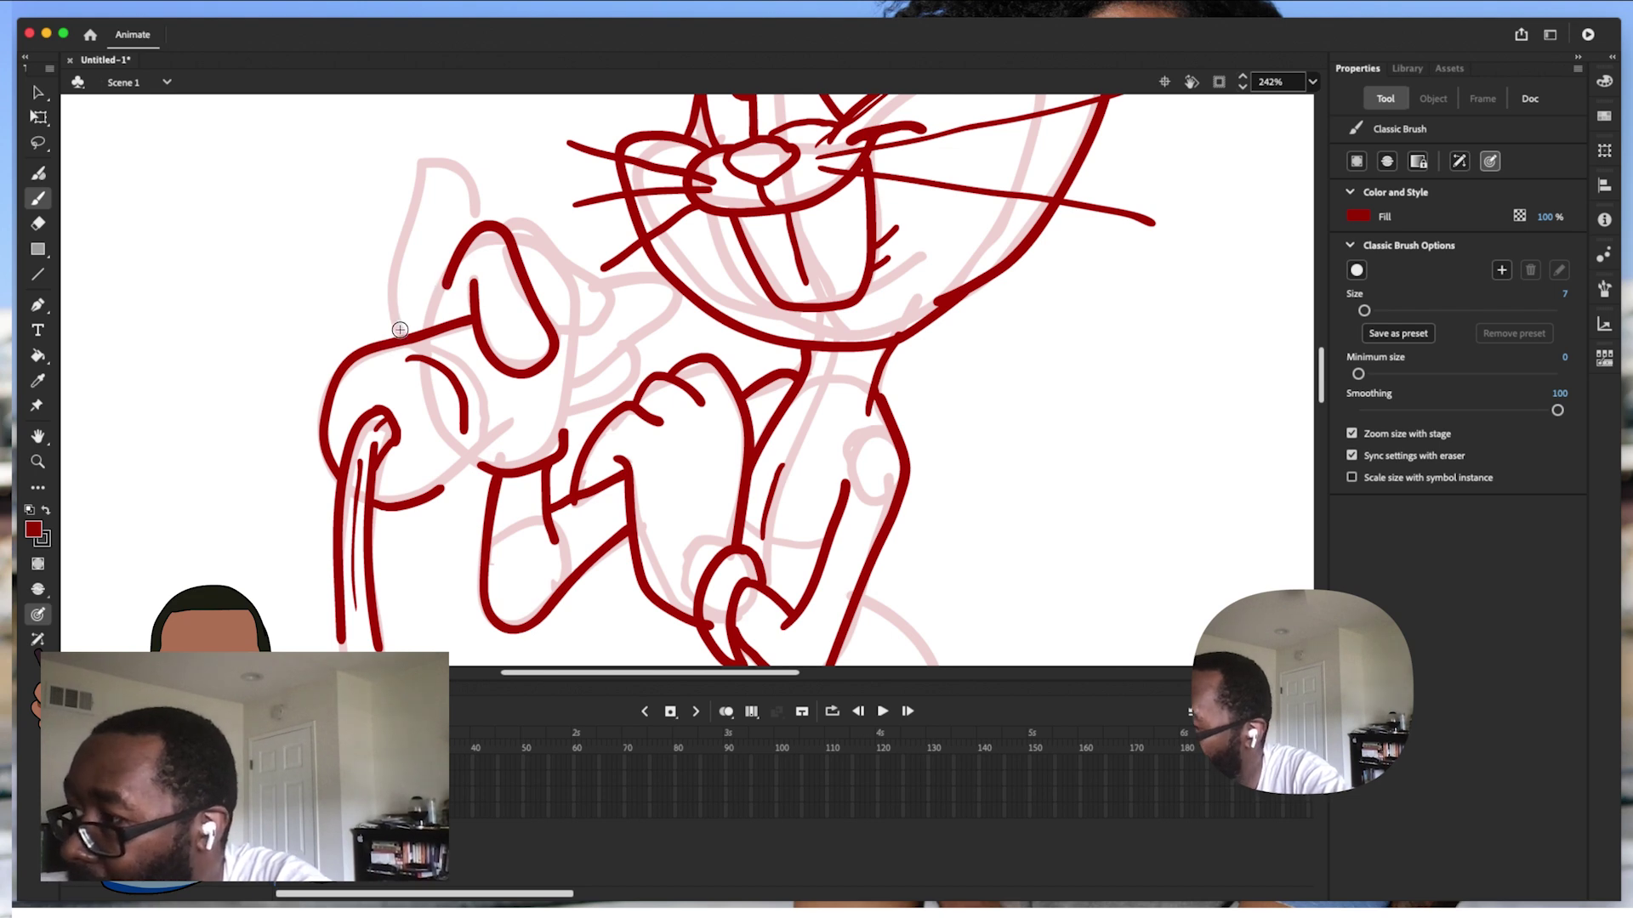
pyautogui.moveTo(404, 339)
pyautogui.mouseDown()
pyautogui.moveTo(396, 263)
pyautogui.moveTo(430, 158)
pyautogui.moveTo(470, 223)
pyautogui.moveTo(435, 316)
pyautogui.mouseUp()
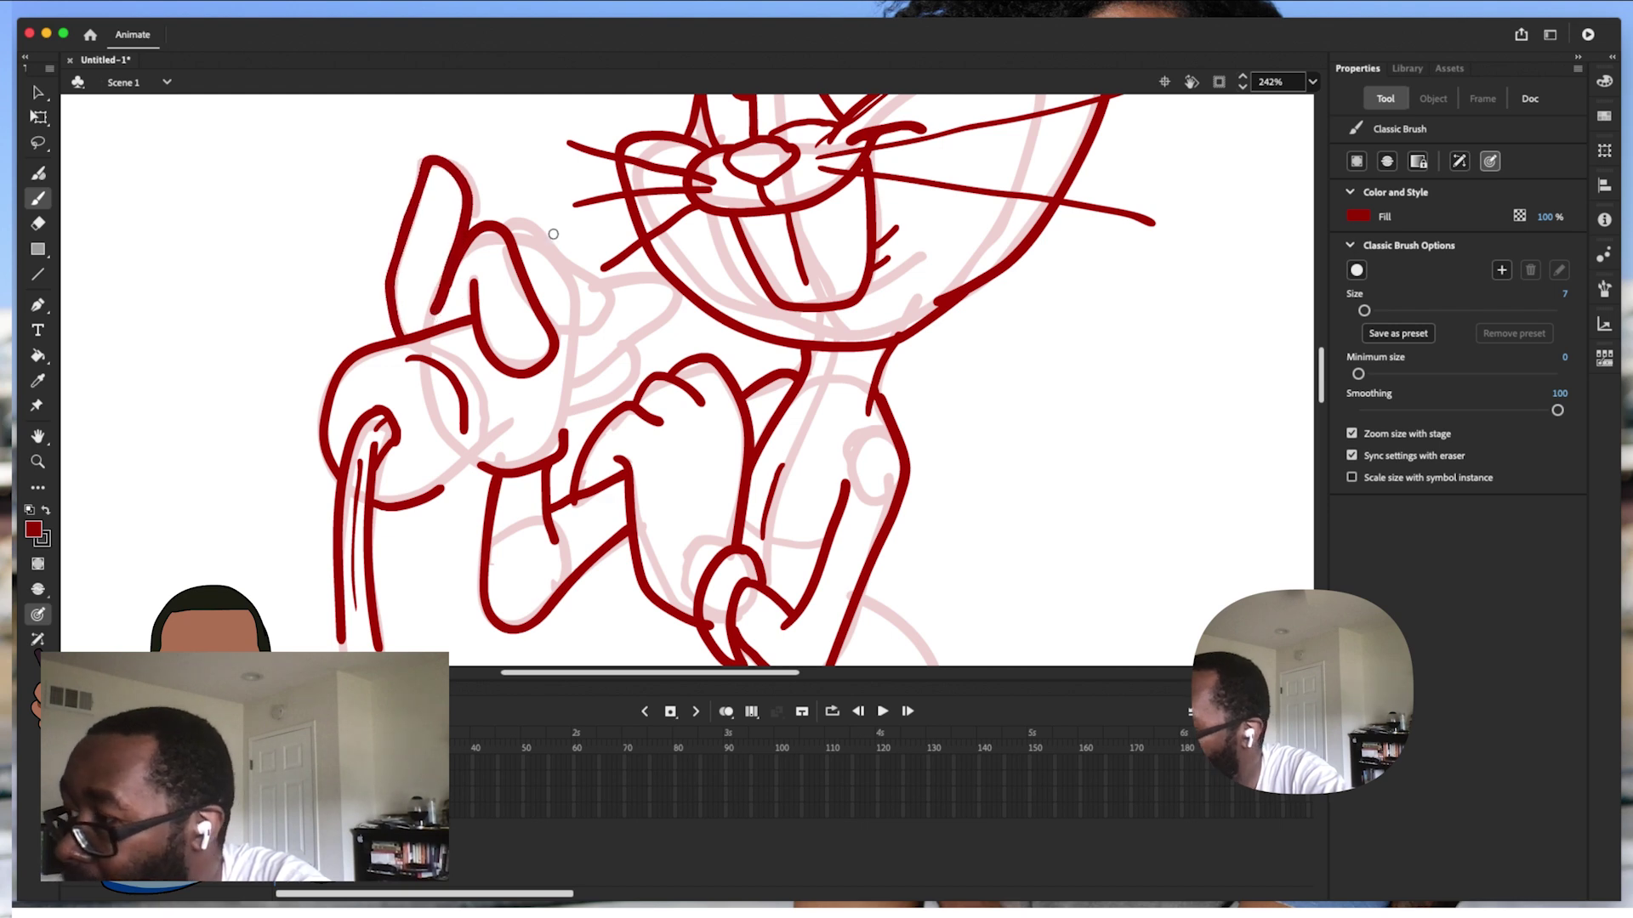
pyautogui.moveTo(515, 237)
pyautogui.mouseDown()
pyautogui.moveTo(549, 216)
pyautogui.moveTo(594, 277)
pyautogui.moveTo(595, 316)
pyautogui.moveTo(548, 321)
pyautogui.mouseUp()
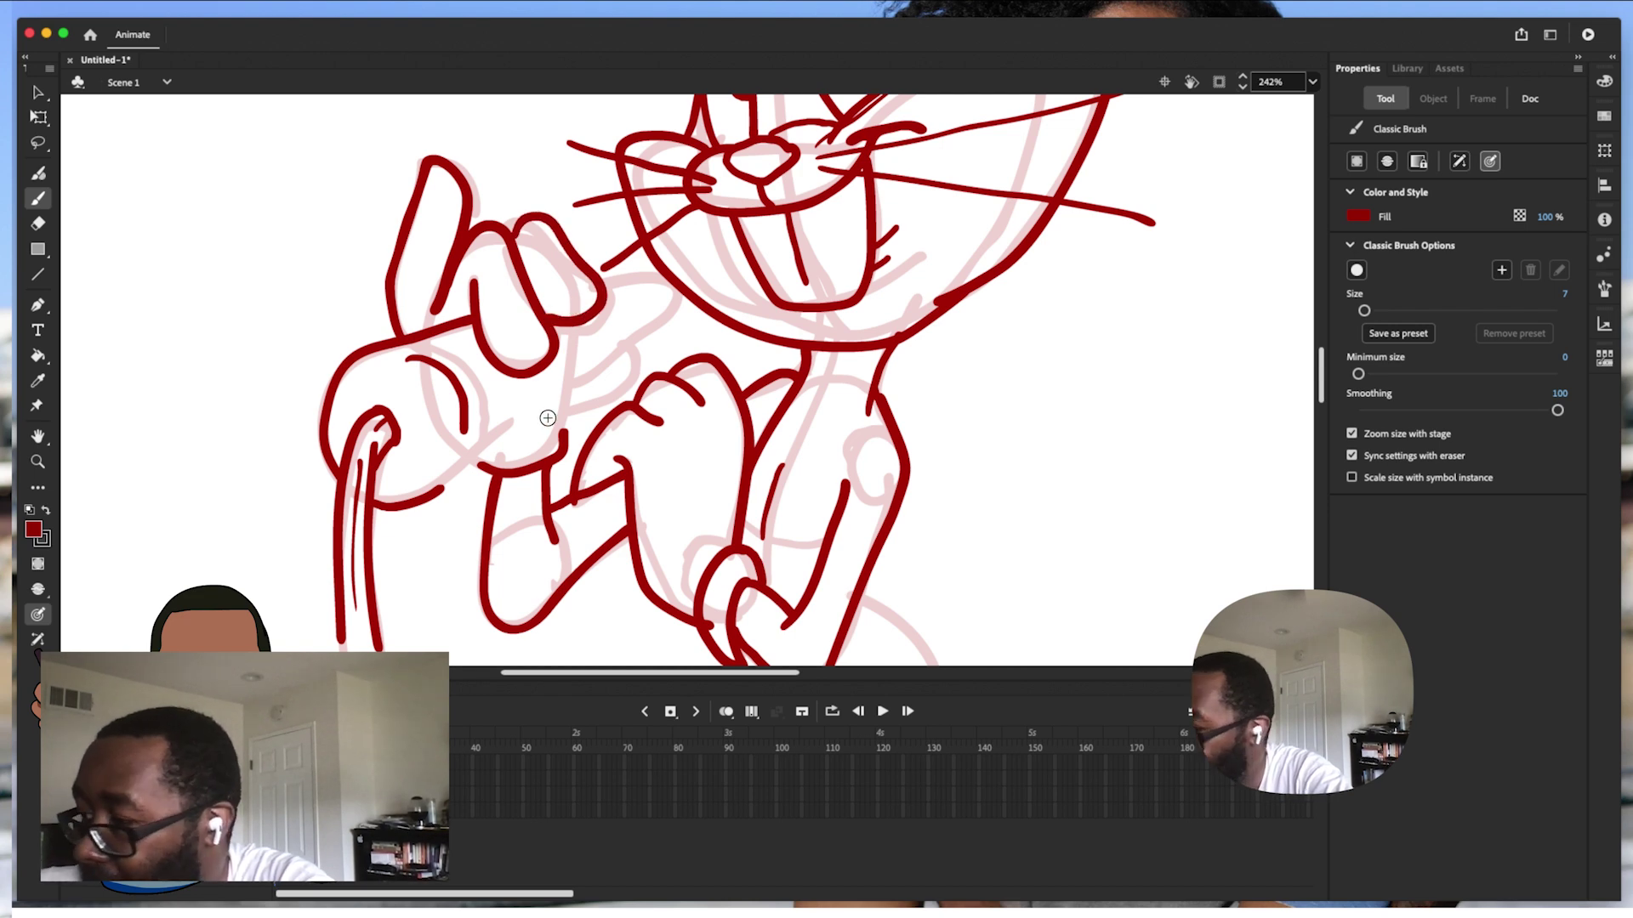
# Draw the carrot's lower edge and narrow tip, add short curved surface marks, and ink the glove shape beneath it
pyautogui.moveTo(438, 487)
pyautogui.mouseDown()
pyautogui.moveTo(585, 399)
pyautogui.moveTo(677, 289)
pyautogui.mouseUp()
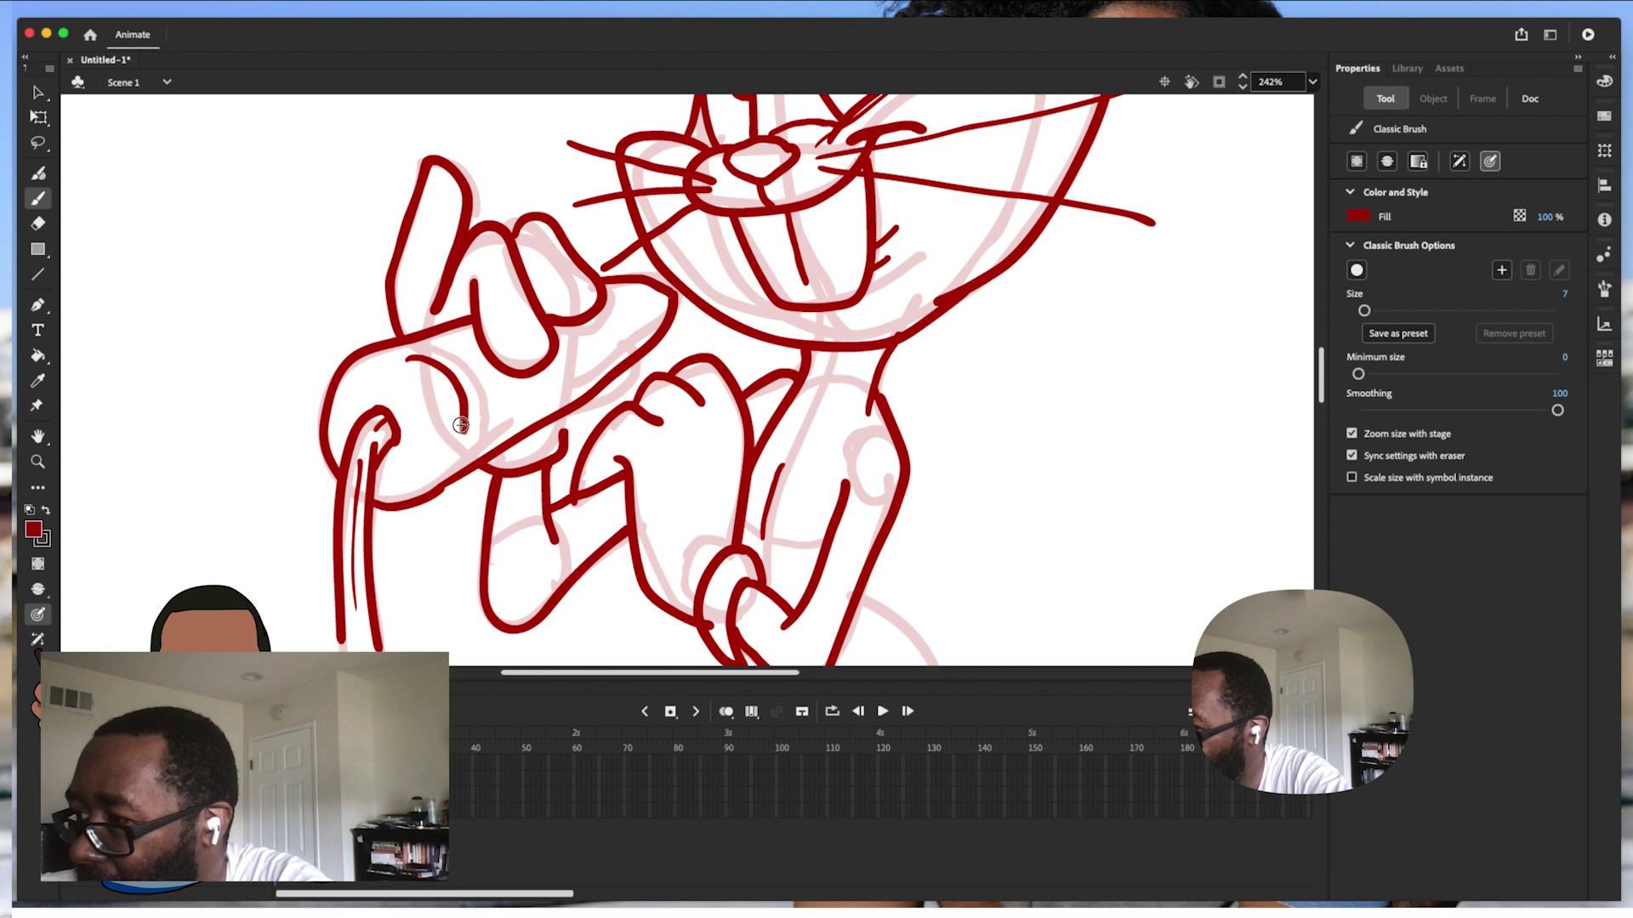
pyautogui.moveTo(461, 438); pyautogui.dragTo(448, 463)
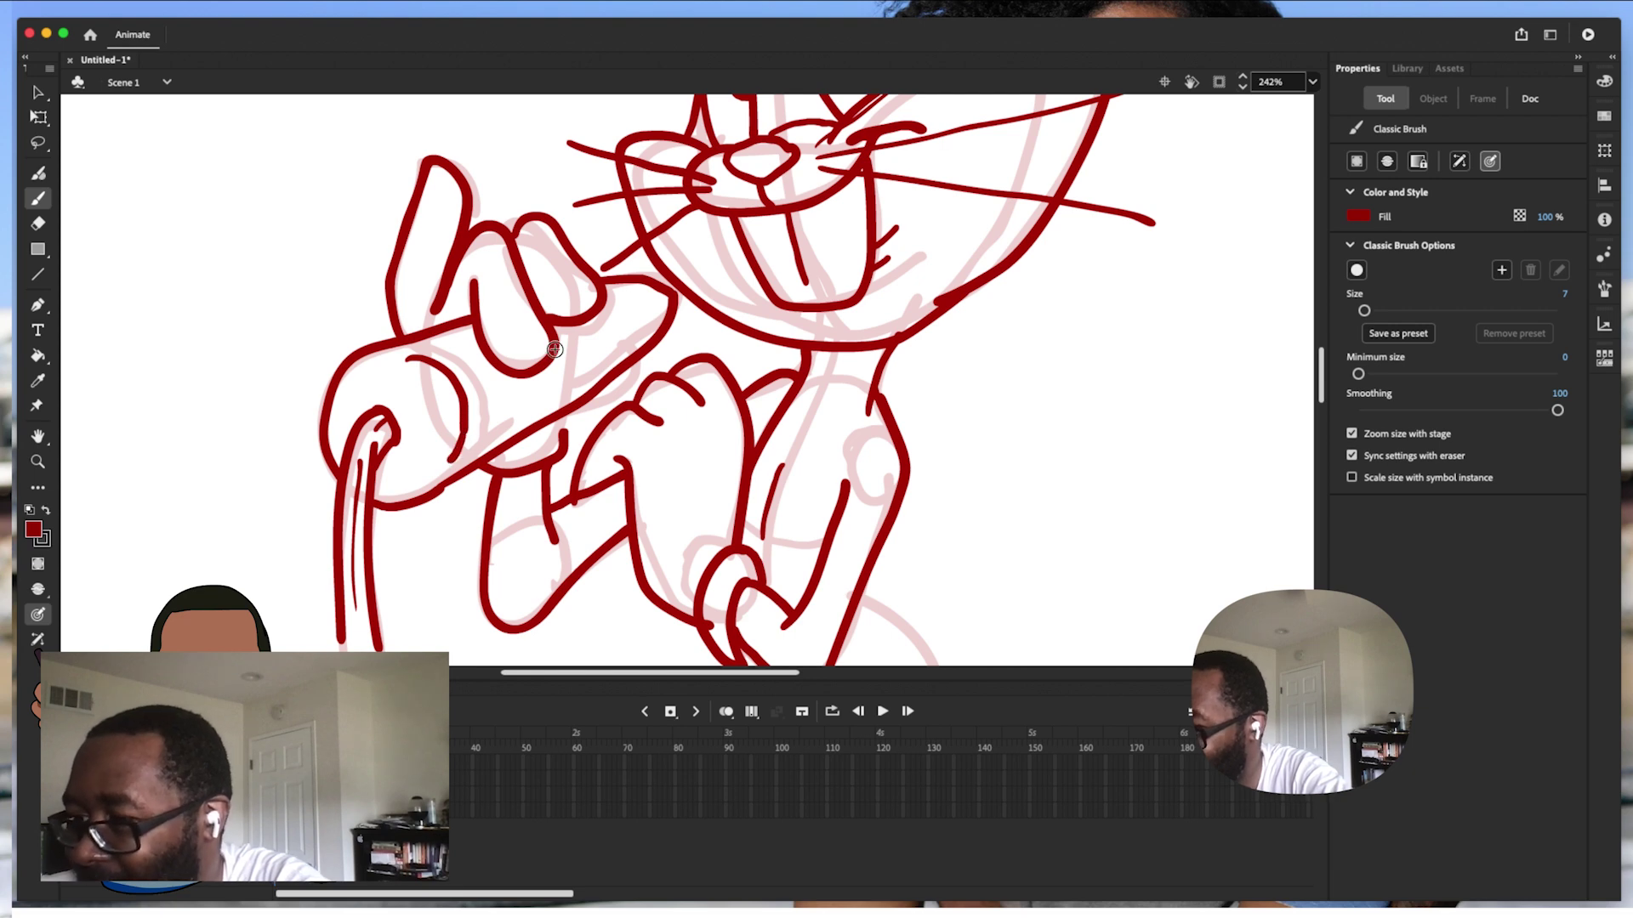
pyautogui.moveTo(501, 396); pyautogui.dragTo(506, 419)
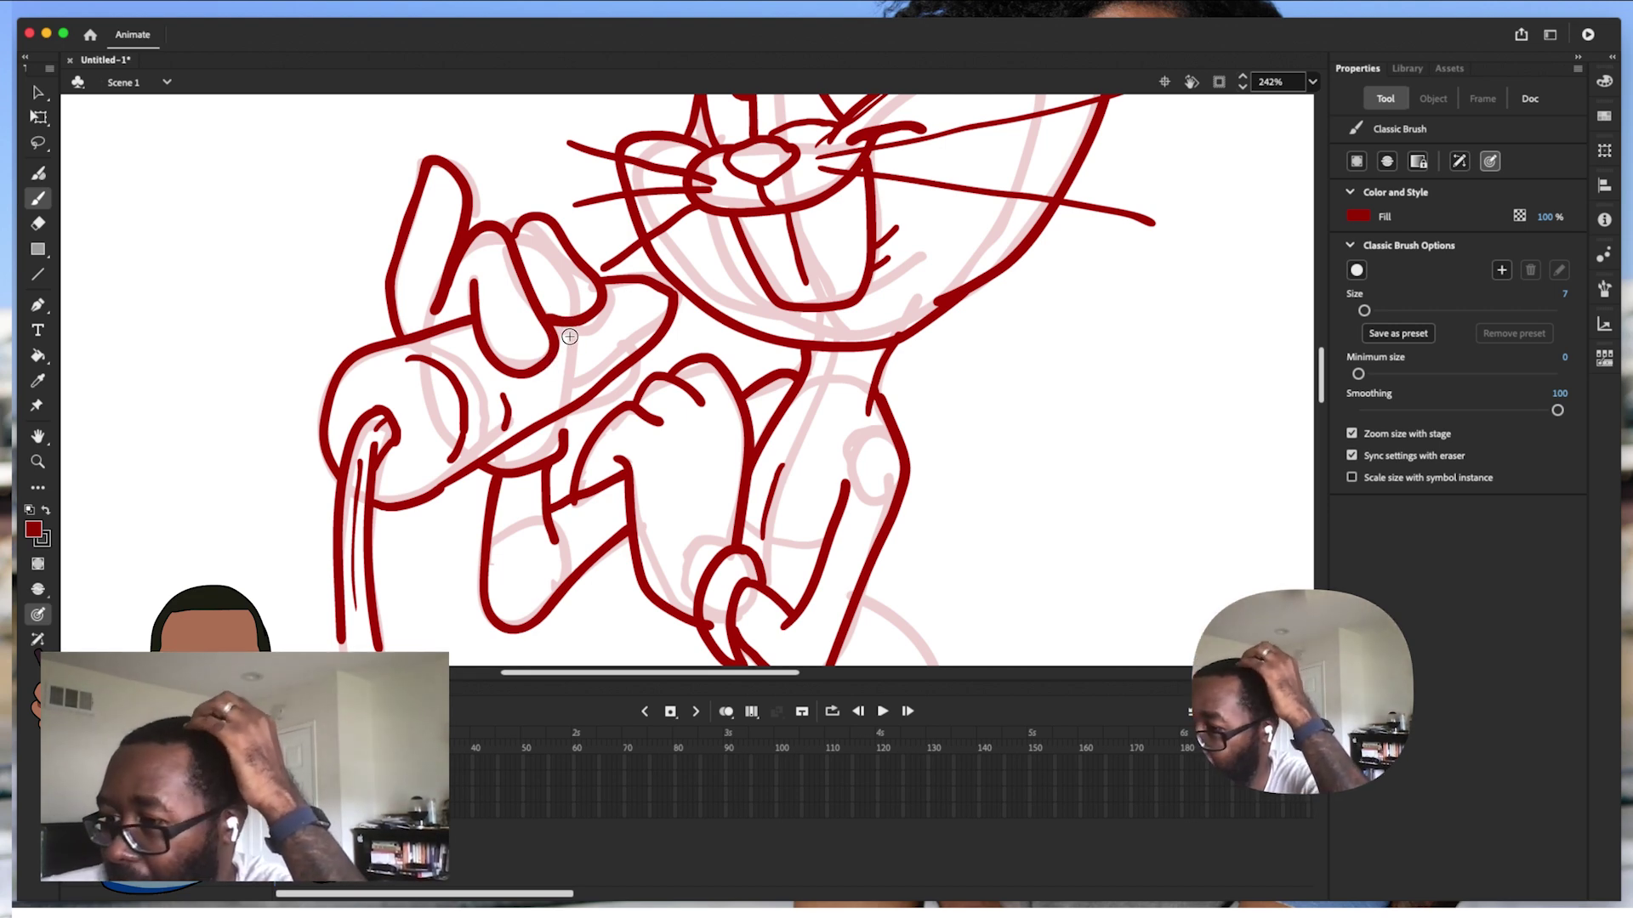
pyautogui.moveTo(556, 348); pyautogui.dragTo(563, 375)
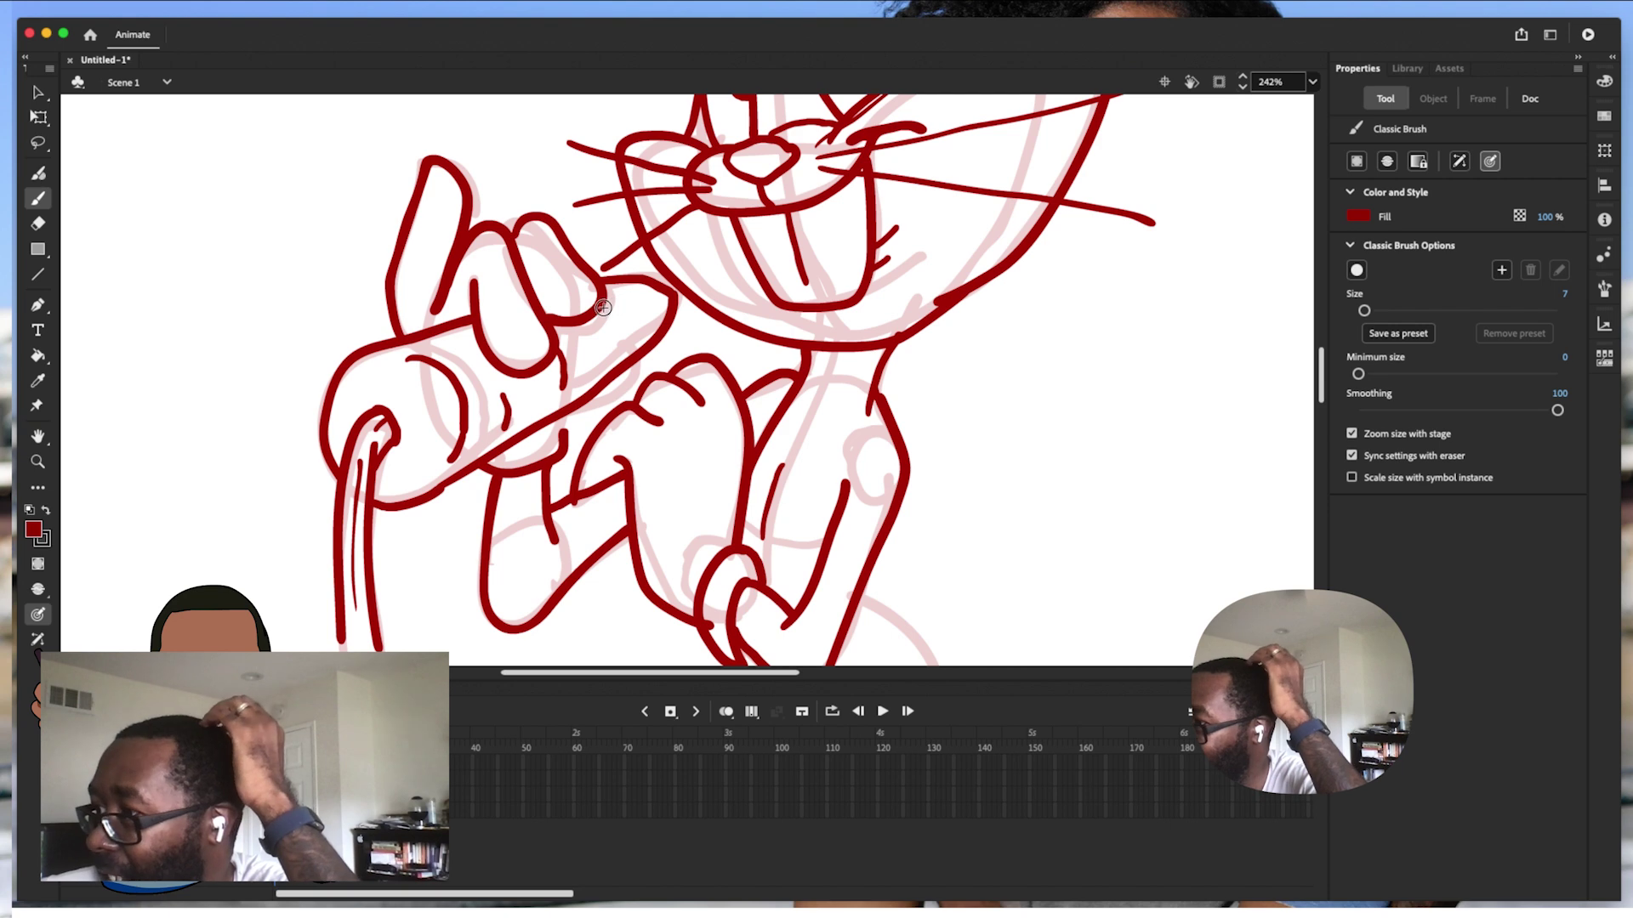
pyautogui.moveTo(606, 313); pyautogui.dragTo(612, 346)
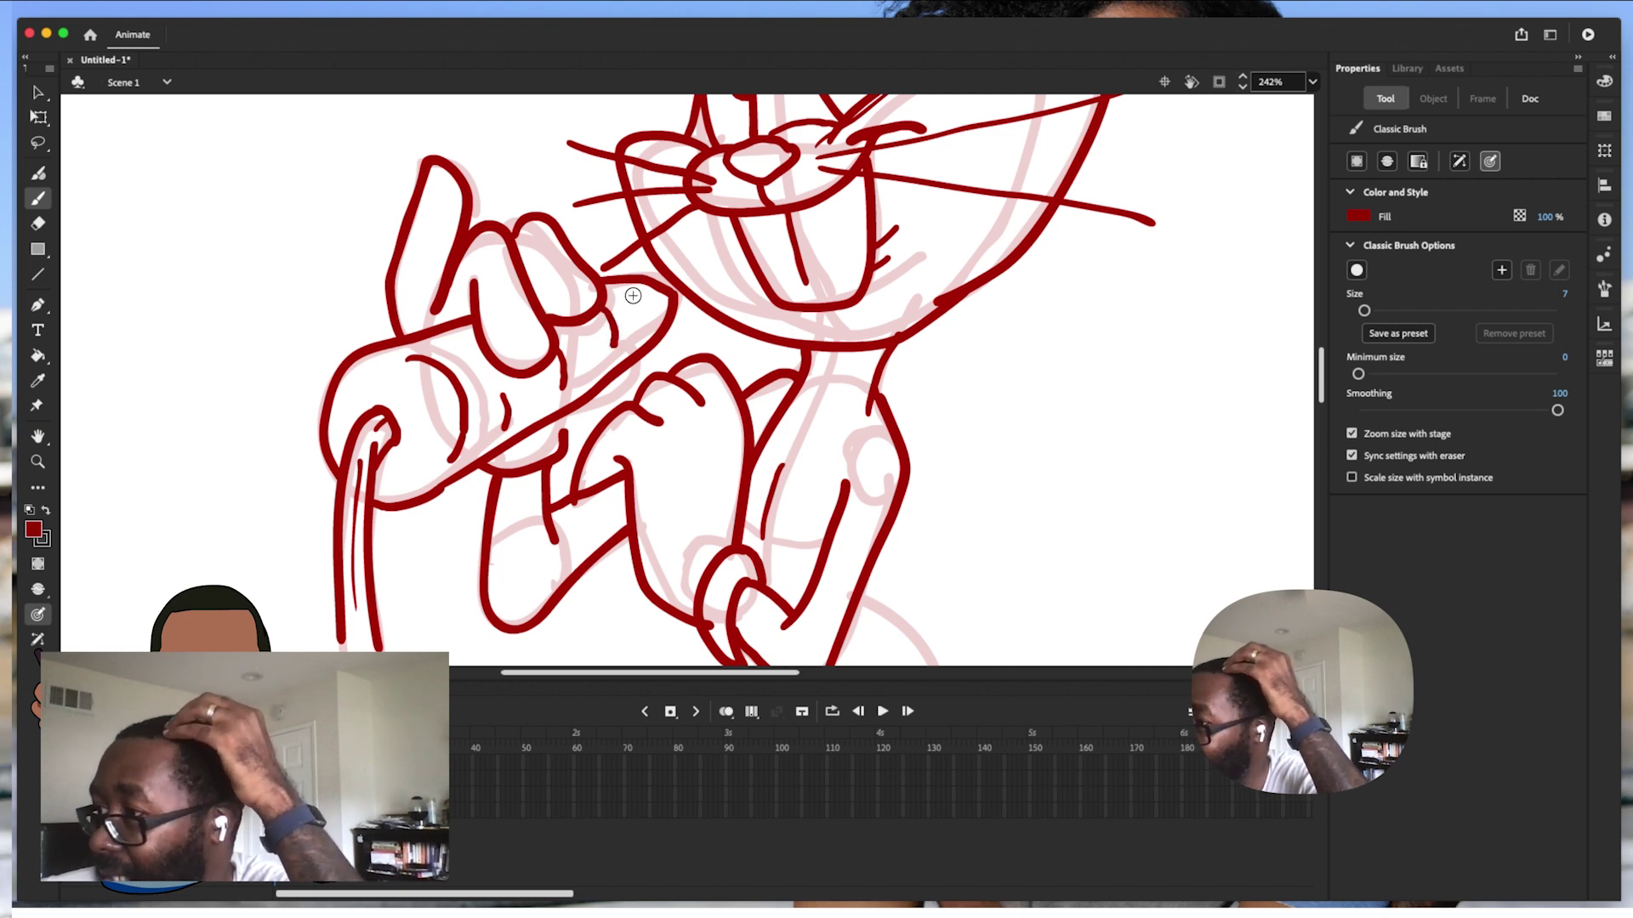
pyautogui.moveTo(626, 288); pyautogui.dragTo(643, 320)
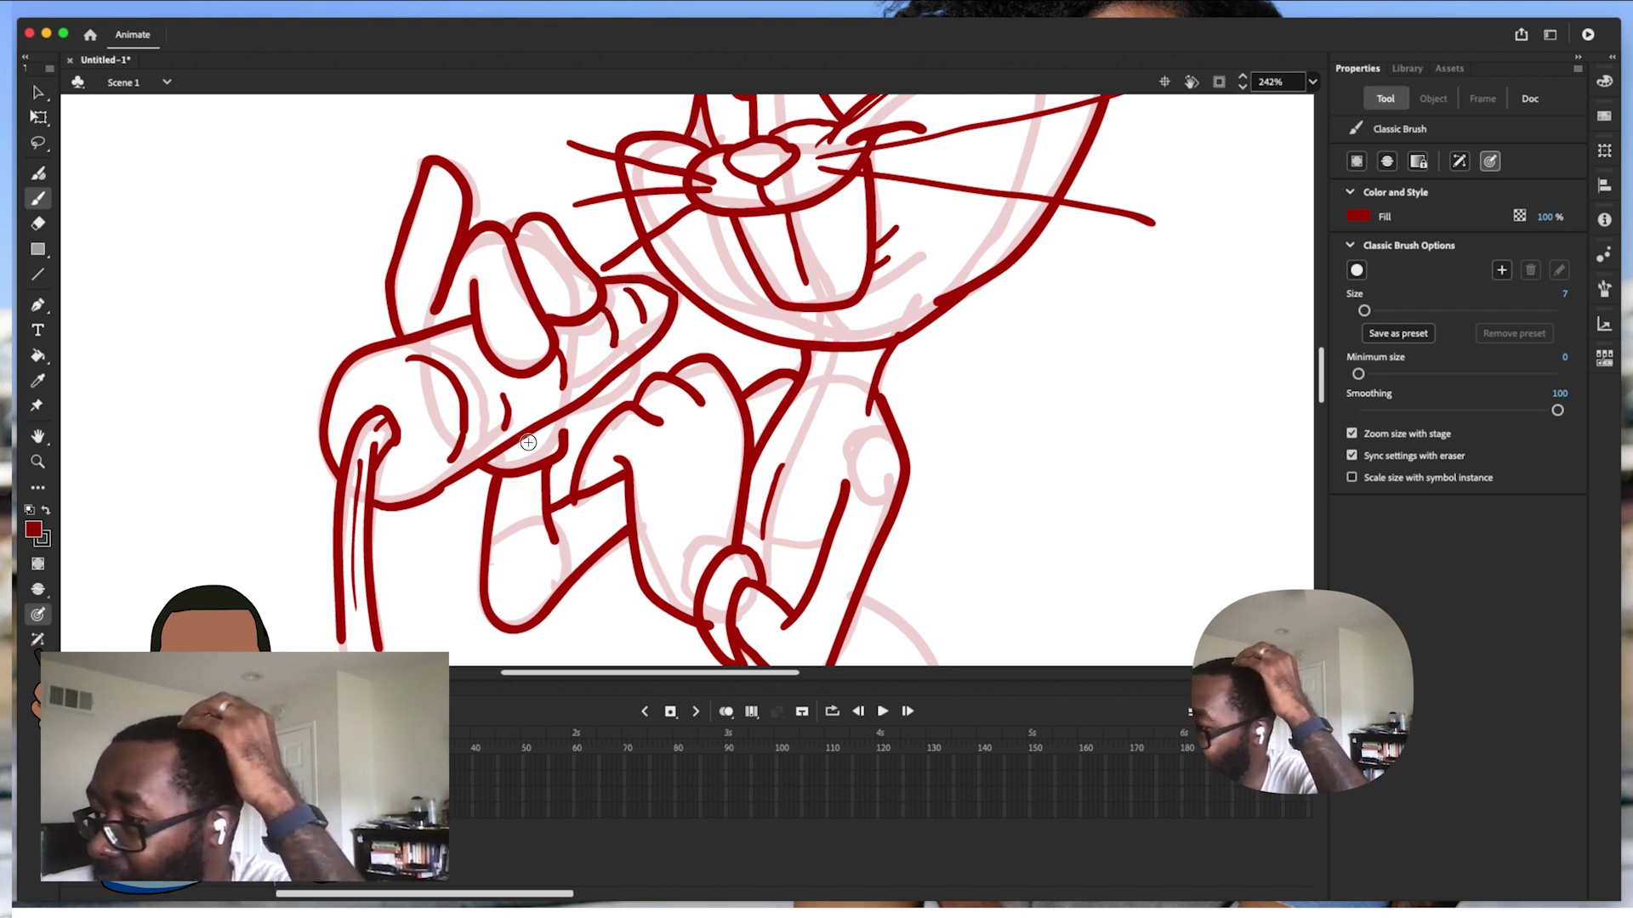
pyautogui.moveTo(546, 423)
pyautogui.mouseDown()
pyautogui.moveTo(610, 407)
pyautogui.moveTo(619, 382)
pyautogui.moveTo(579, 419)
pyautogui.mouseUp()
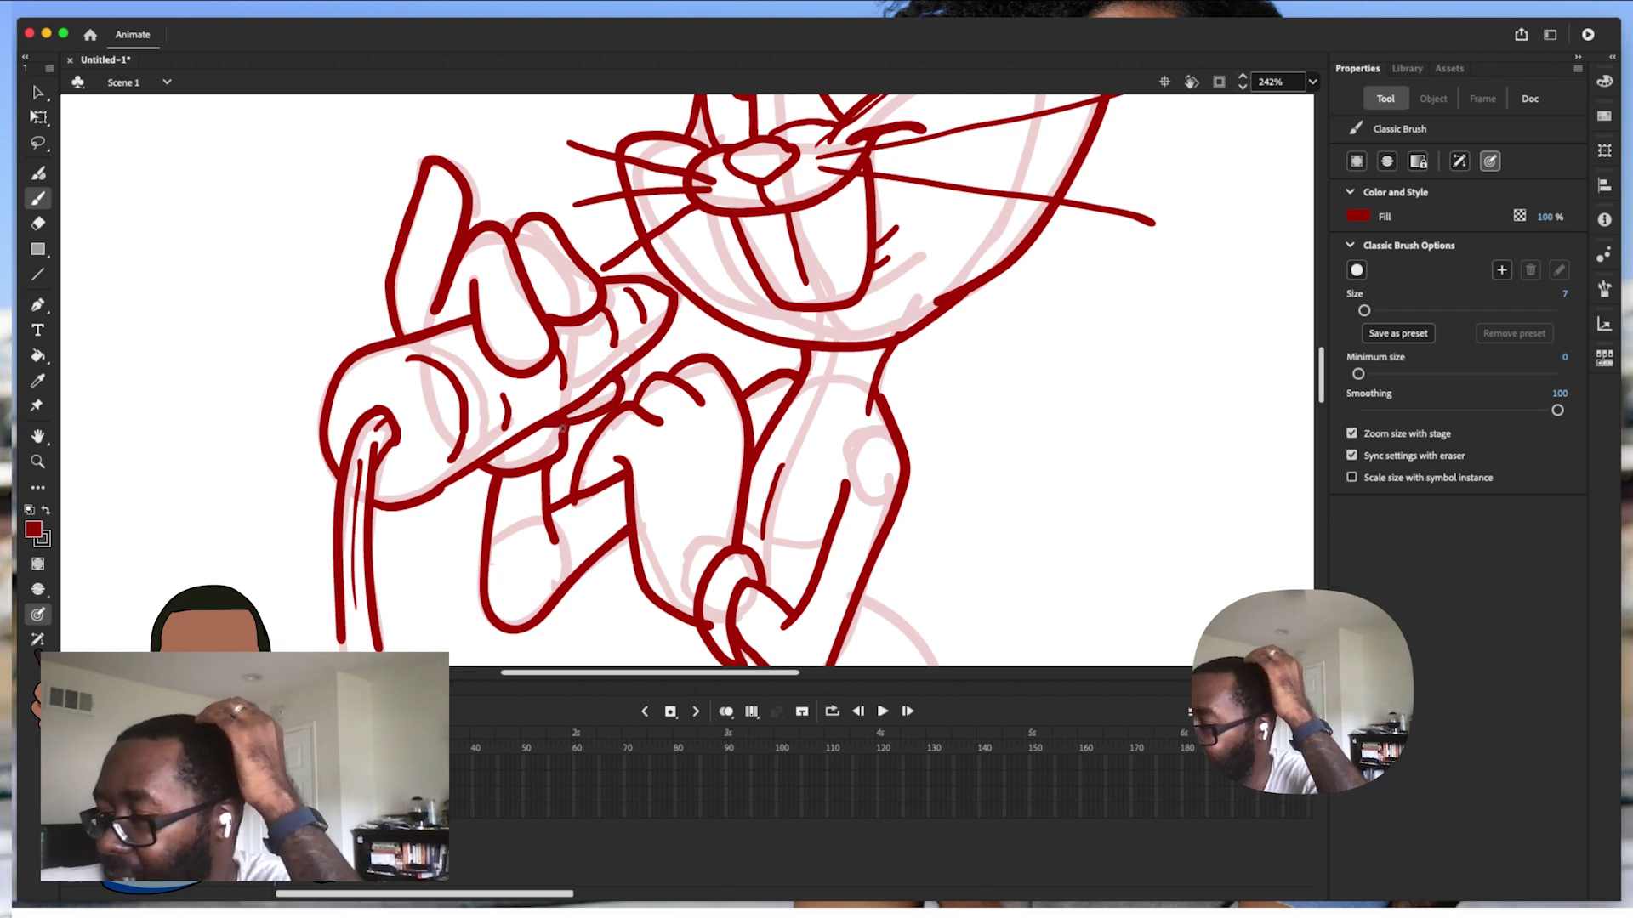
# Extend the end of the carrot stem and ink a cluster of pointed leaves around it
pyautogui.moveTo(1320, 387); pyautogui.dragTo(1305, 417)
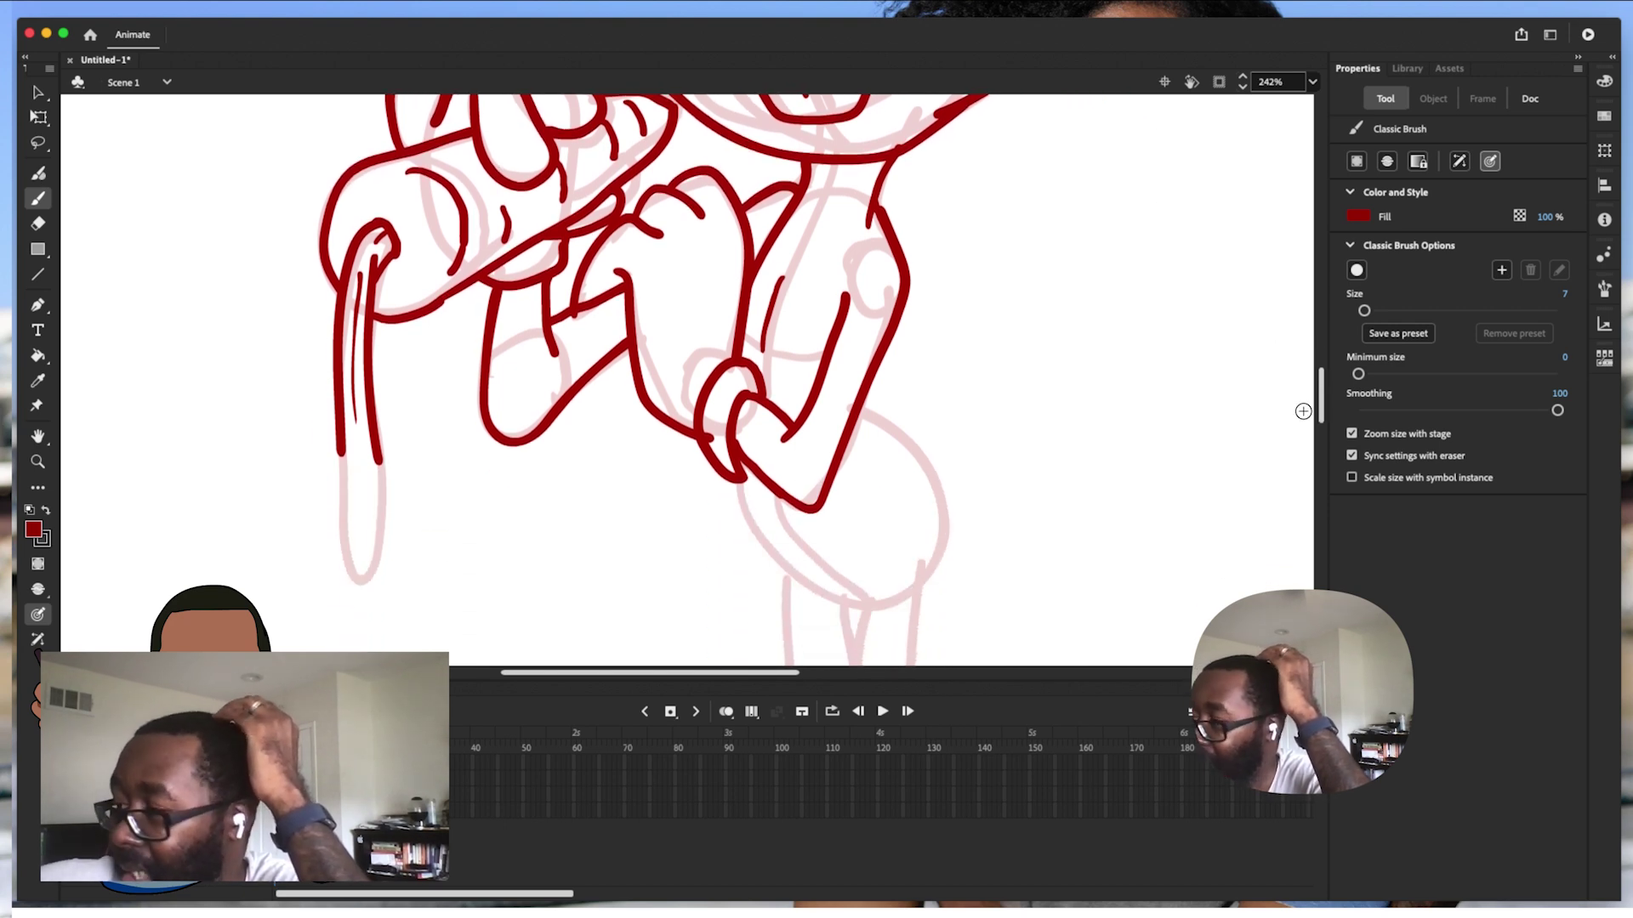
pyautogui.moveTo(1303, 411); pyautogui.dragTo(1308, 437)
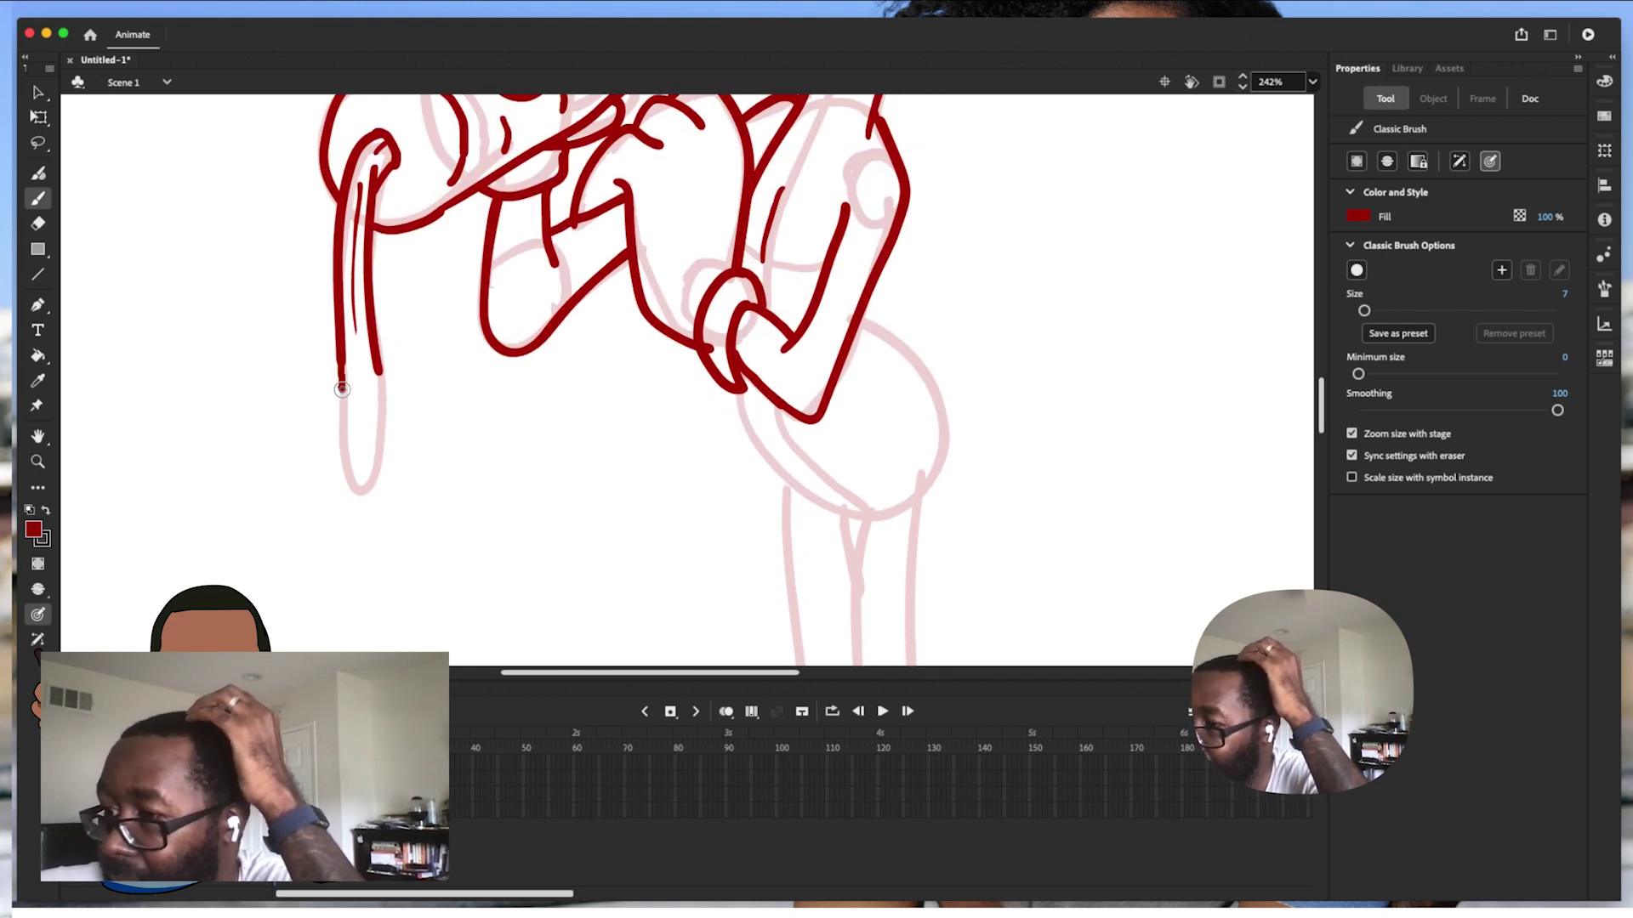
pyautogui.moveTo(341, 399); pyautogui.dragTo(342, 407)
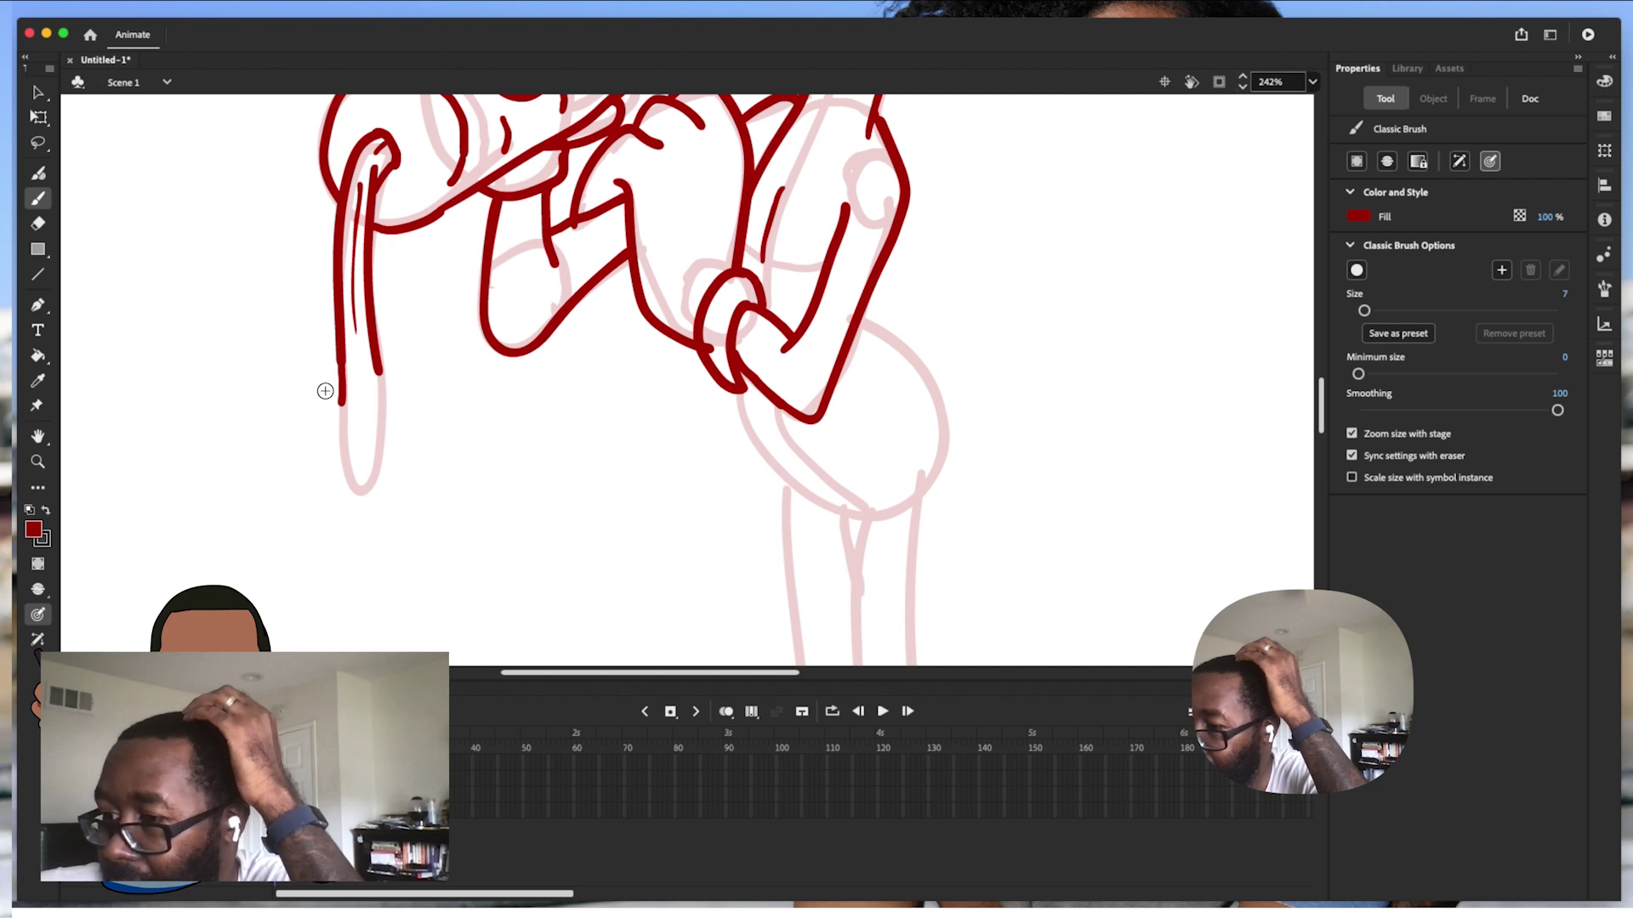
pyautogui.moveTo(330, 371)
pyautogui.mouseDown()
pyautogui.moveTo(294, 352)
pyautogui.moveTo(320, 409)
pyautogui.moveTo(268, 478)
pyautogui.moveTo(323, 447)
pyautogui.moveTo(334, 461)
pyautogui.moveTo(306, 536)
pyautogui.moveTo(320, 578)
pyautogui.mouseUp()
pyautogui.moveTo(342, 478)
pyautogui.mouseDown()
pyautogui.moveTo(341, 602)
pyautogui.moveTo(355, 633)
pyautogui.moveTo(389, 638)
pyautogui.moveTo(406, 566)
pyautogui.moveTo(385, 496)
pyautogui.mouseUp()
pyautogui.moveTo(321, 559)
pyautogui.mouseDown()
pyautogui.moveTo(344, 599)
pyautogui.moveTo(423, 538)
pyautogui.moveTo(387, 417)
pyautogui.moveTo(401, 374)
pyautogui.moveTo(444, 390)
pyautogui.moveTo(397, 435)
pyautogui.mouseUp()
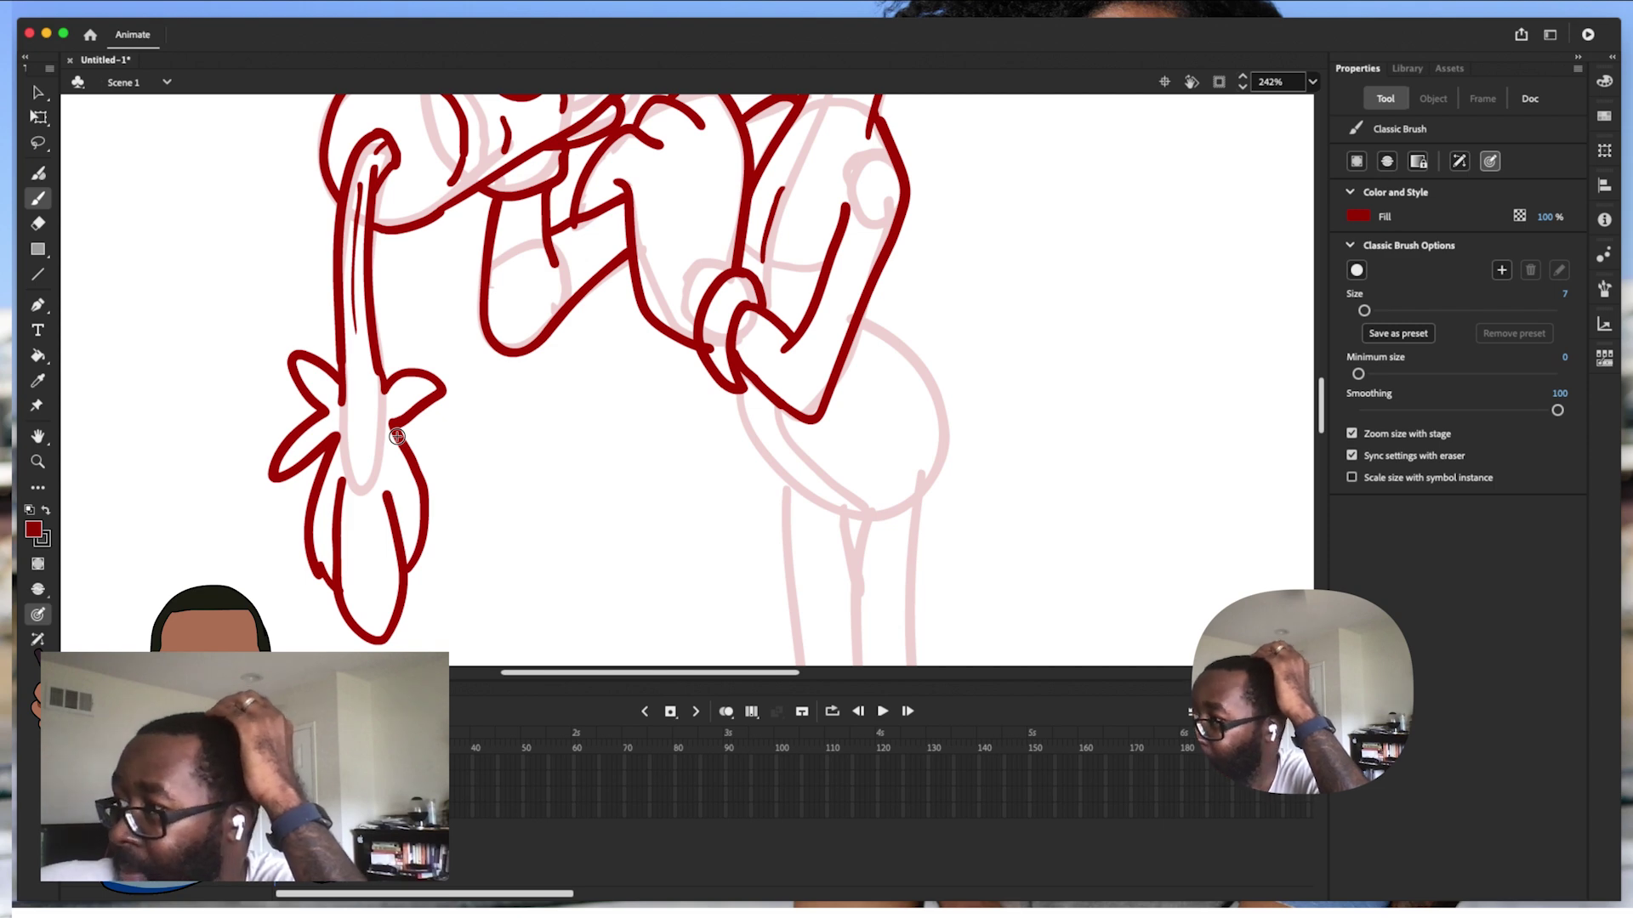
# Ink the lower belly curve, the upper leg lines and the rounded rump behind the bent elbow
pyautogui.moveTo(1319, 417); pyautogui.dragTo(1316, 443)
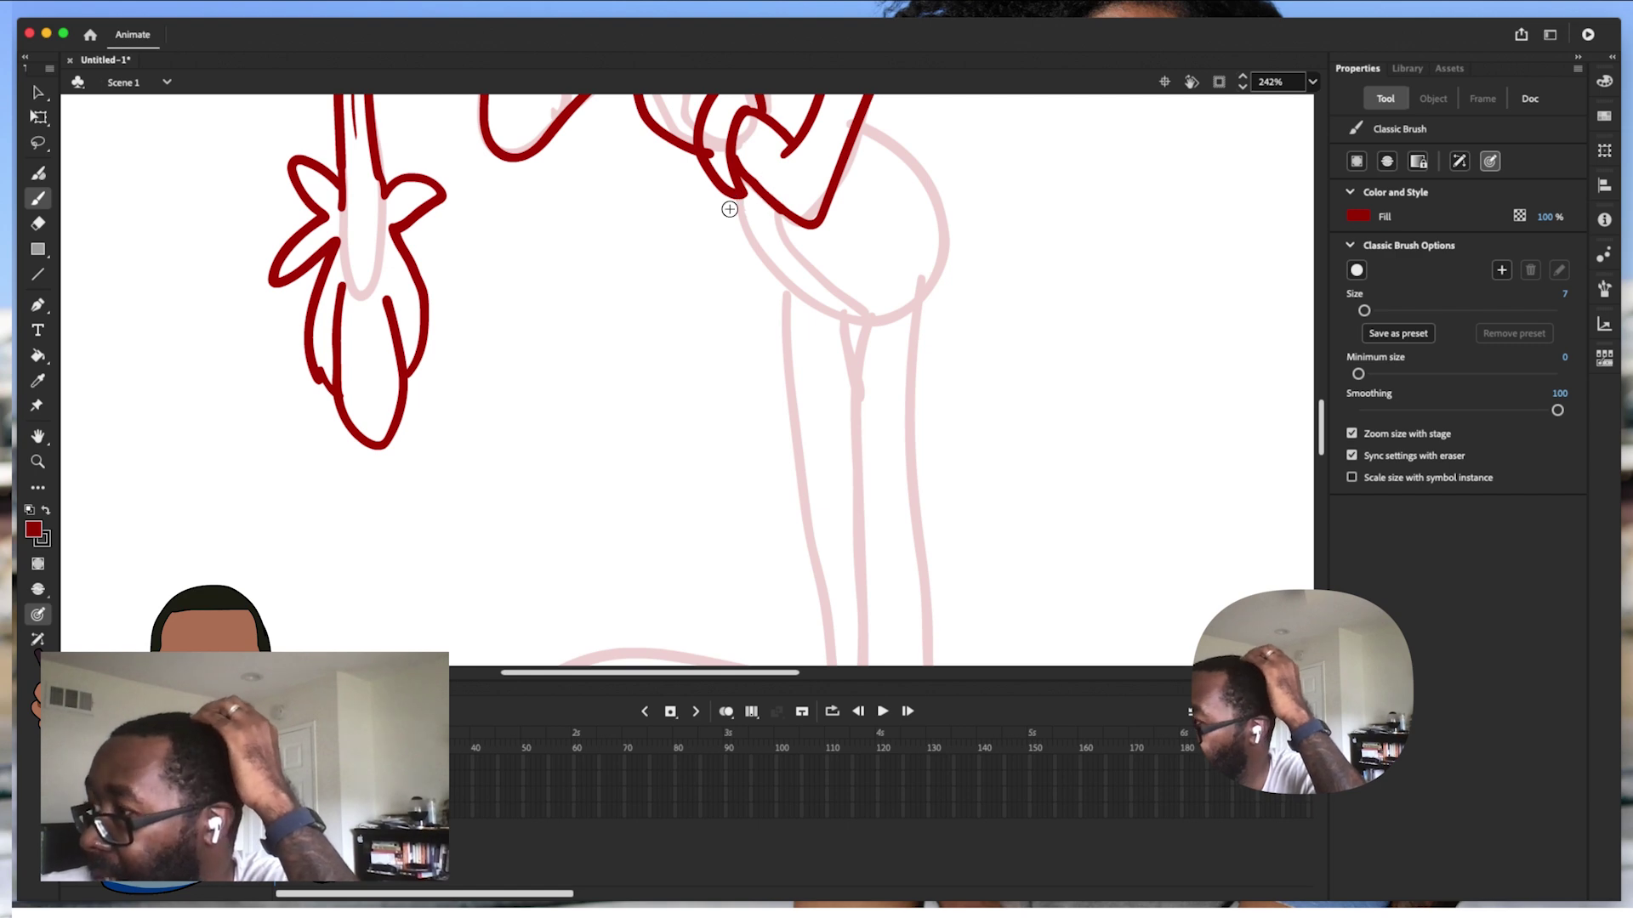
pyautogui.moveTo(736, 197)
pyautogui.mouseDown()
pyautogui.moveTo(772, 295)
pyautogui.moveTo(856, 343)
pyautogui.moveTo(866, 332)
pyautogui.moveTo(862, 482)
pyautogui.mouseUp()
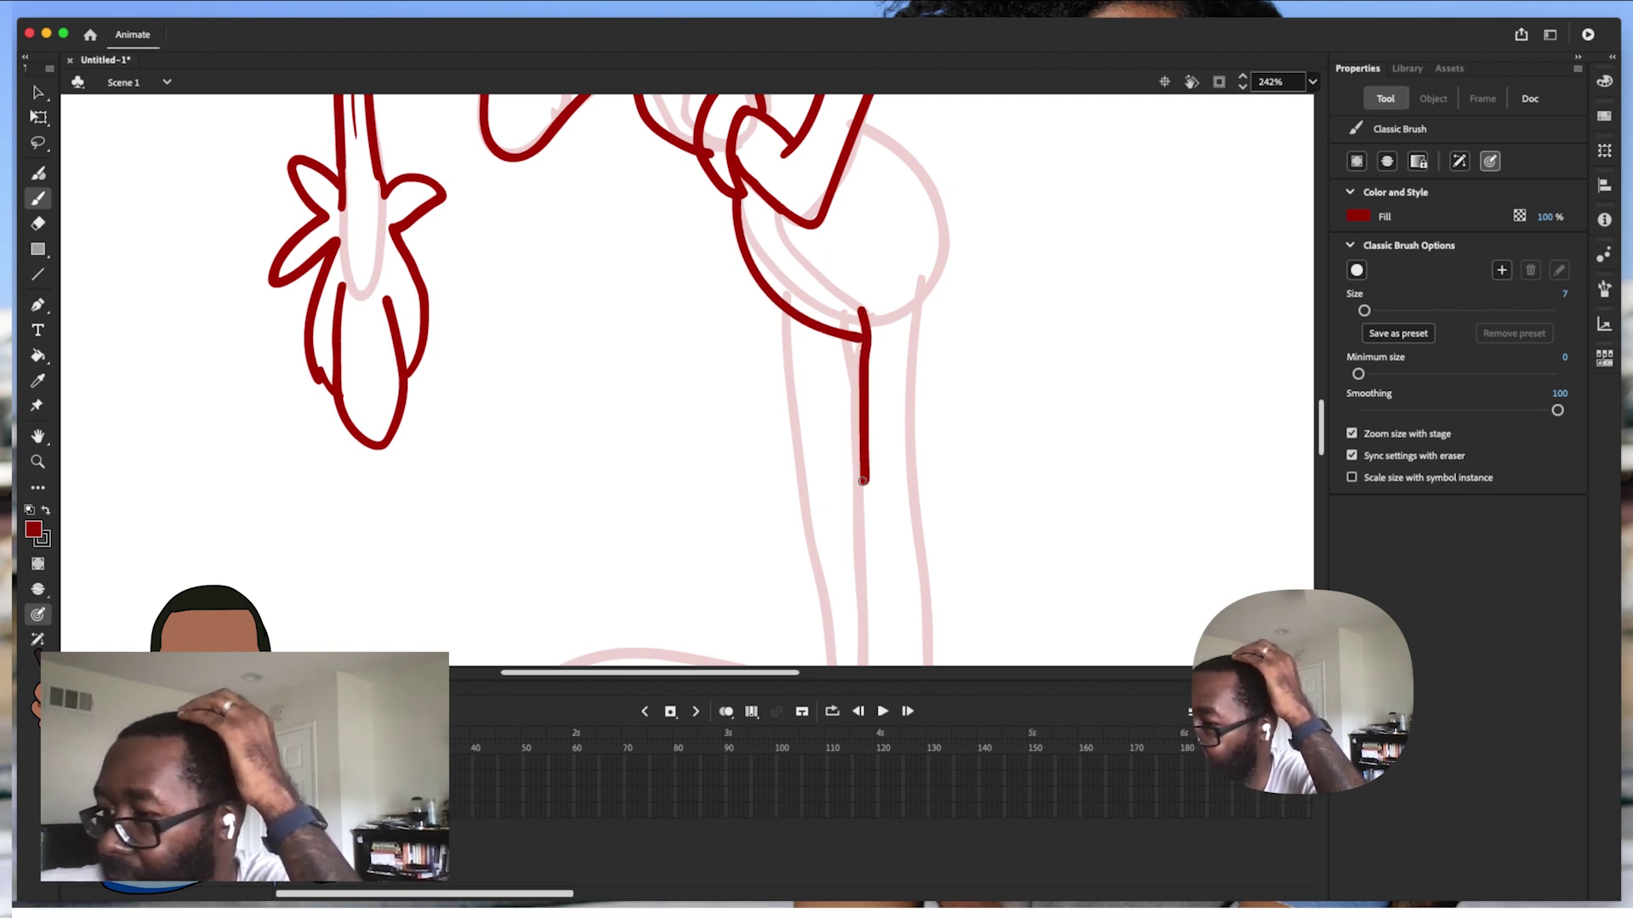
pyautogui.moveTo(918, 281); pyautogui.dragTo(914, 570)
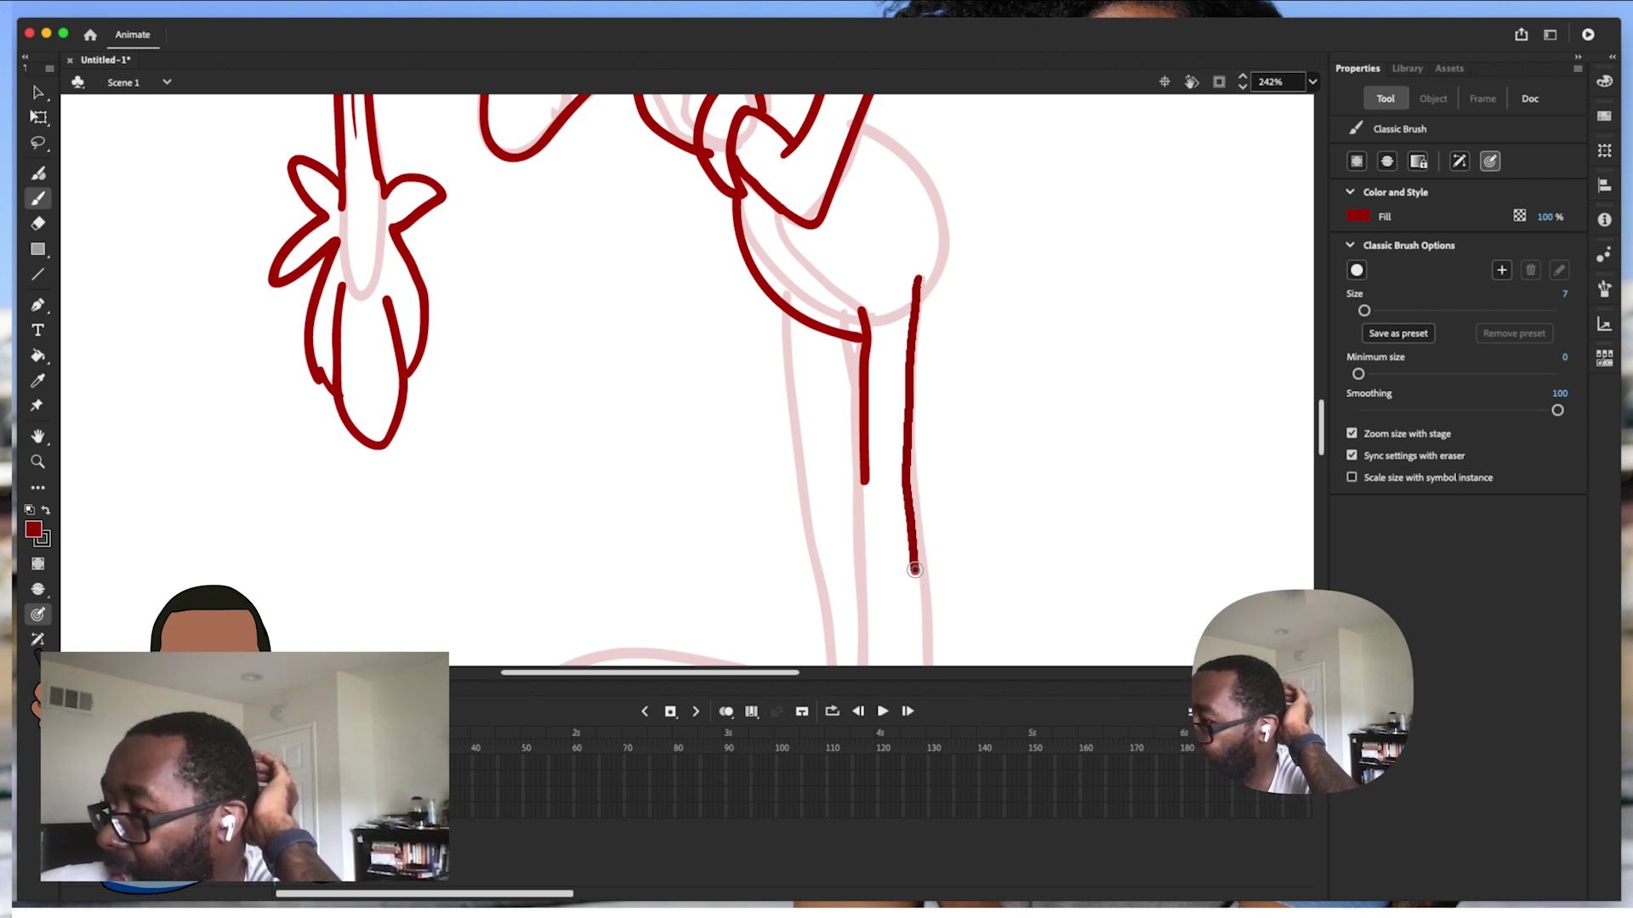
pyautogui.moveTo(1320, 446); pyautogui.dragTo(1317, 428)
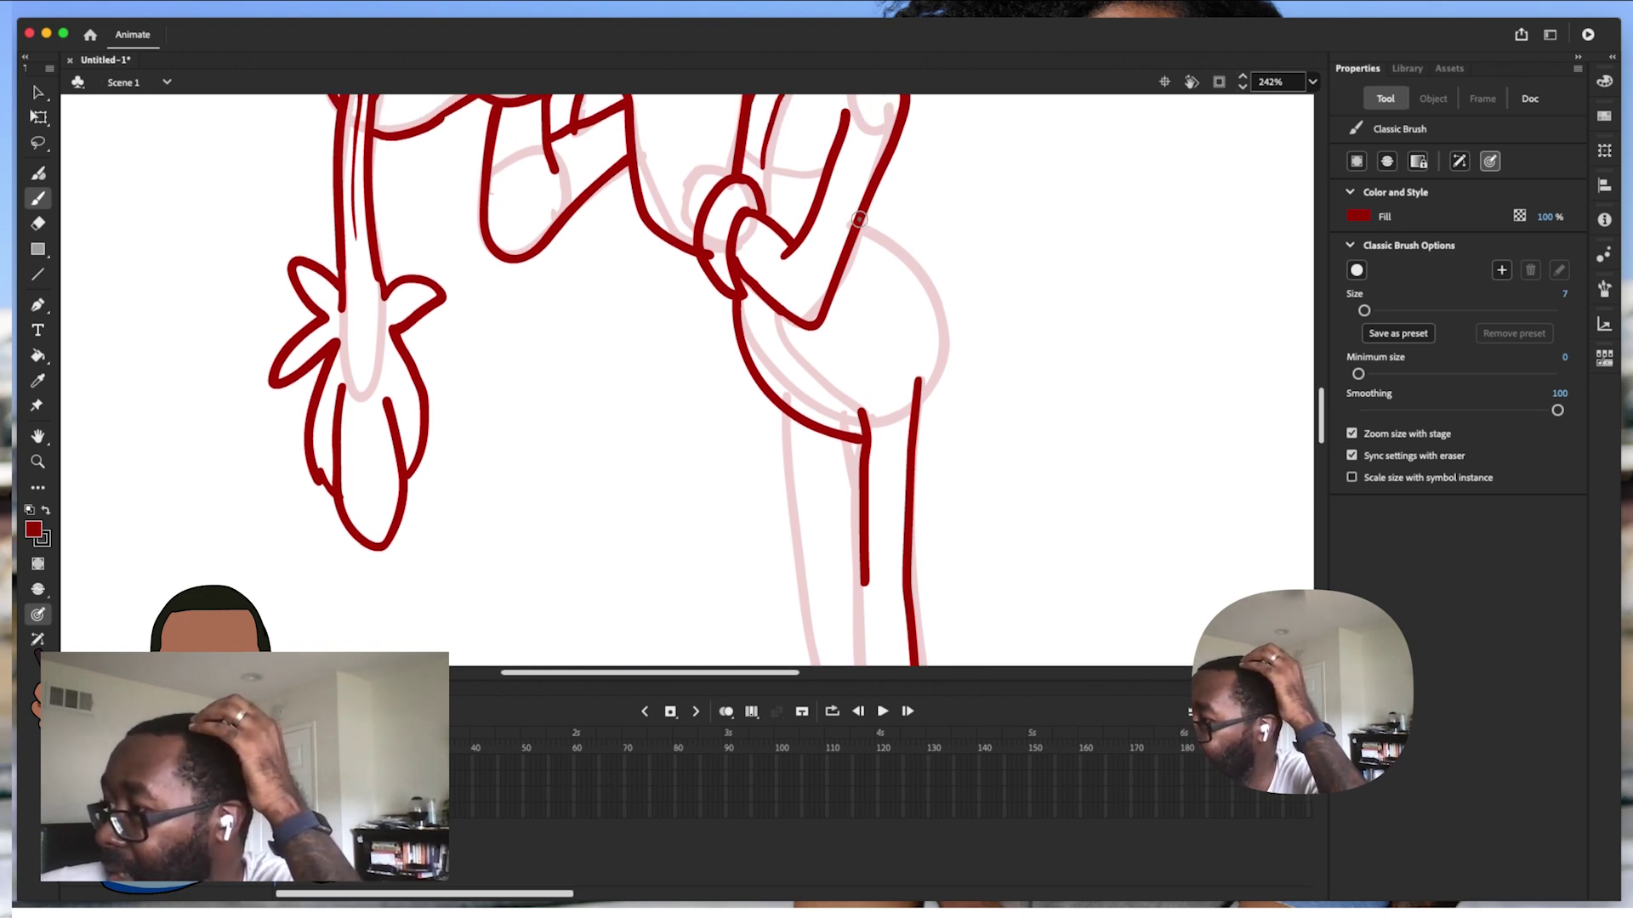
pyautogui.moveTo(863, 225); pyautogui.dragTo(874, 246)
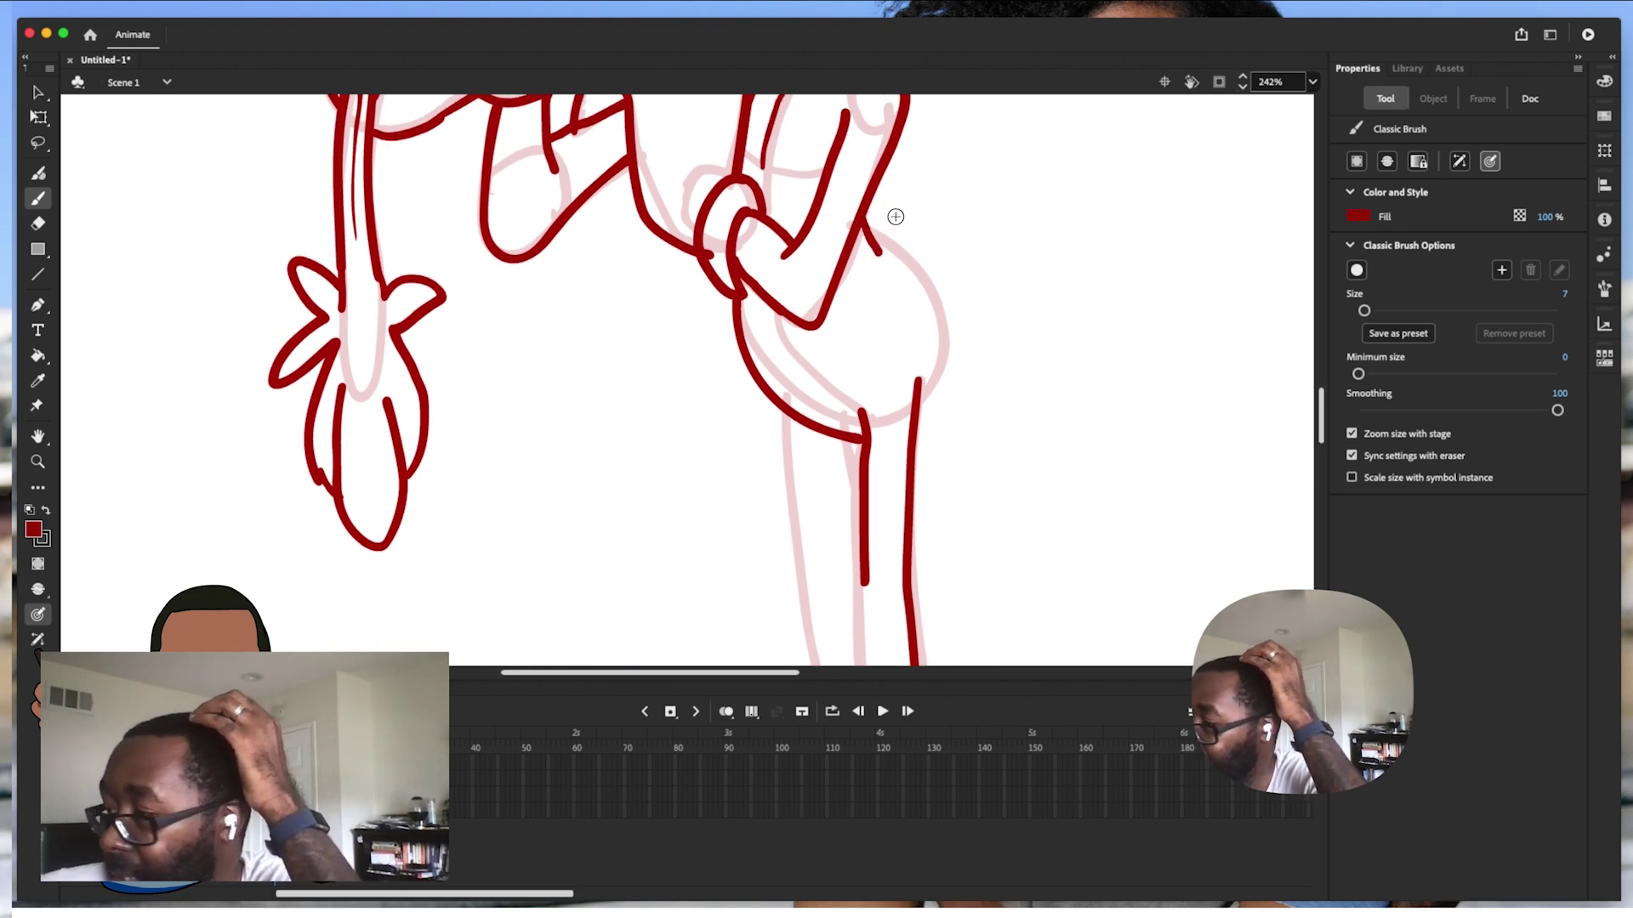
pyautogui.moveTo(866, 228)
pyautogui.mouseDown()
pyautogui.moveTo(935, 262)
pyautogui.moveTo(962, 306)
pyautogui.moveTo(966, 347)
pyautogui.moveTo(922, 422)
pyautogui.mouseUp()
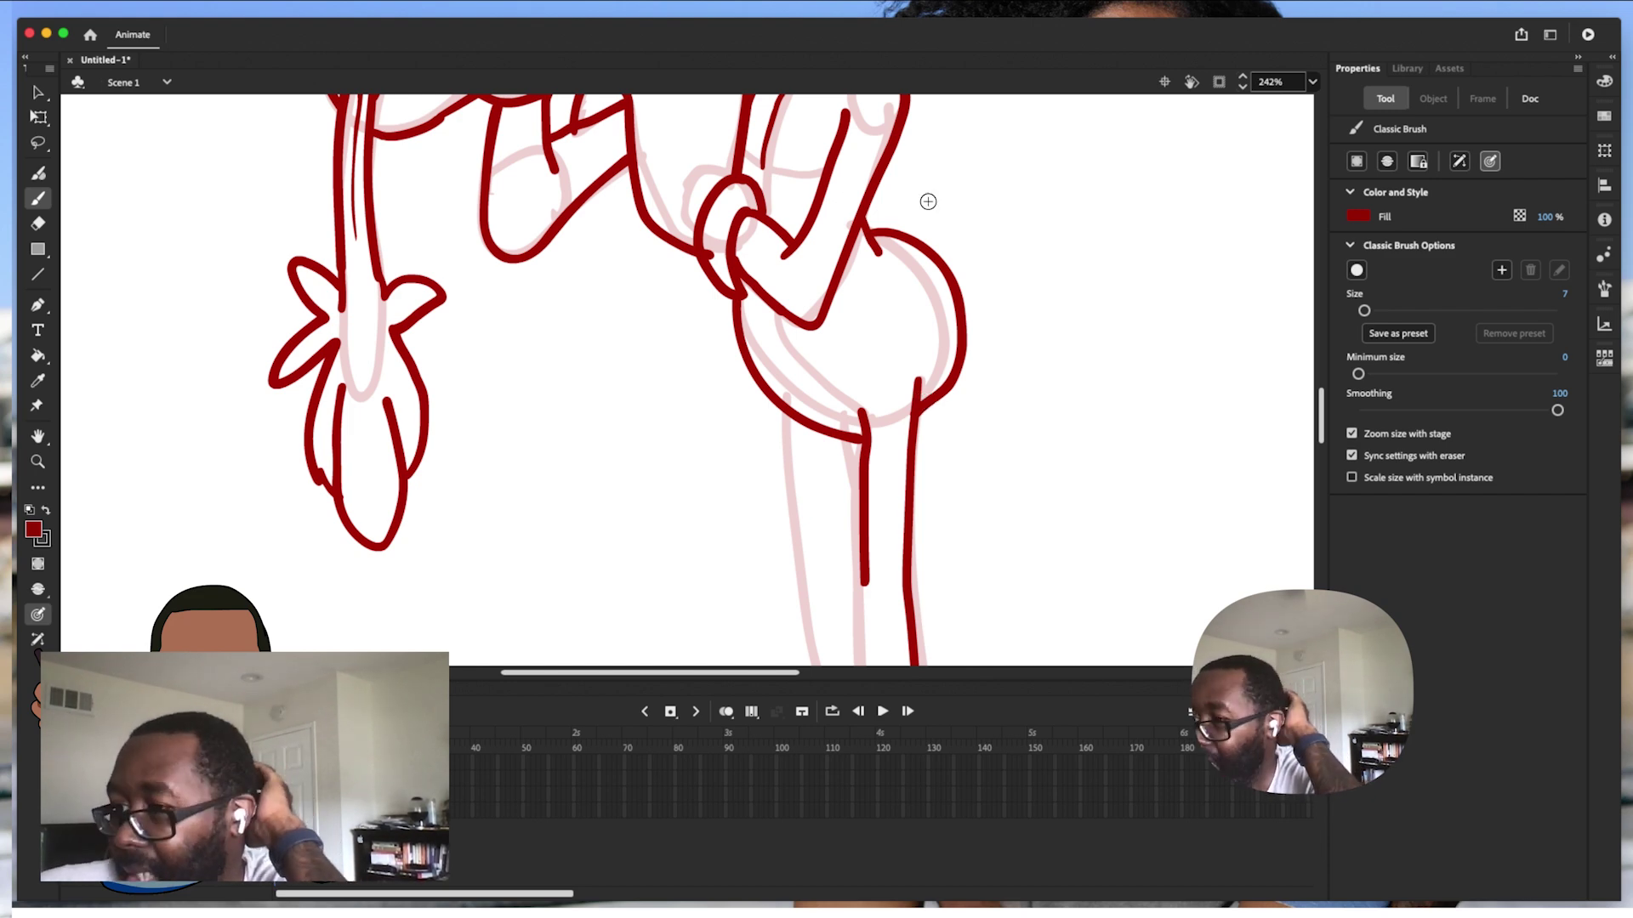
# Draw a large egg-shaped tail attached to the back of the rump
pyautogui.moveTo(932, 252)
pyautogui.mouseDown()
pyautogui.moveTo(941, 156)
pyautogui.moveTo(985, 108)
pyautogui.moveTo(1047, 176)
pyautogui.moveTo(1067, 253)
pyautogui.moveTo(1051, 303)
pyautogui.moveTo(974, 334)
pyautogui.mouseUp()
pyautogui.press('super+z')
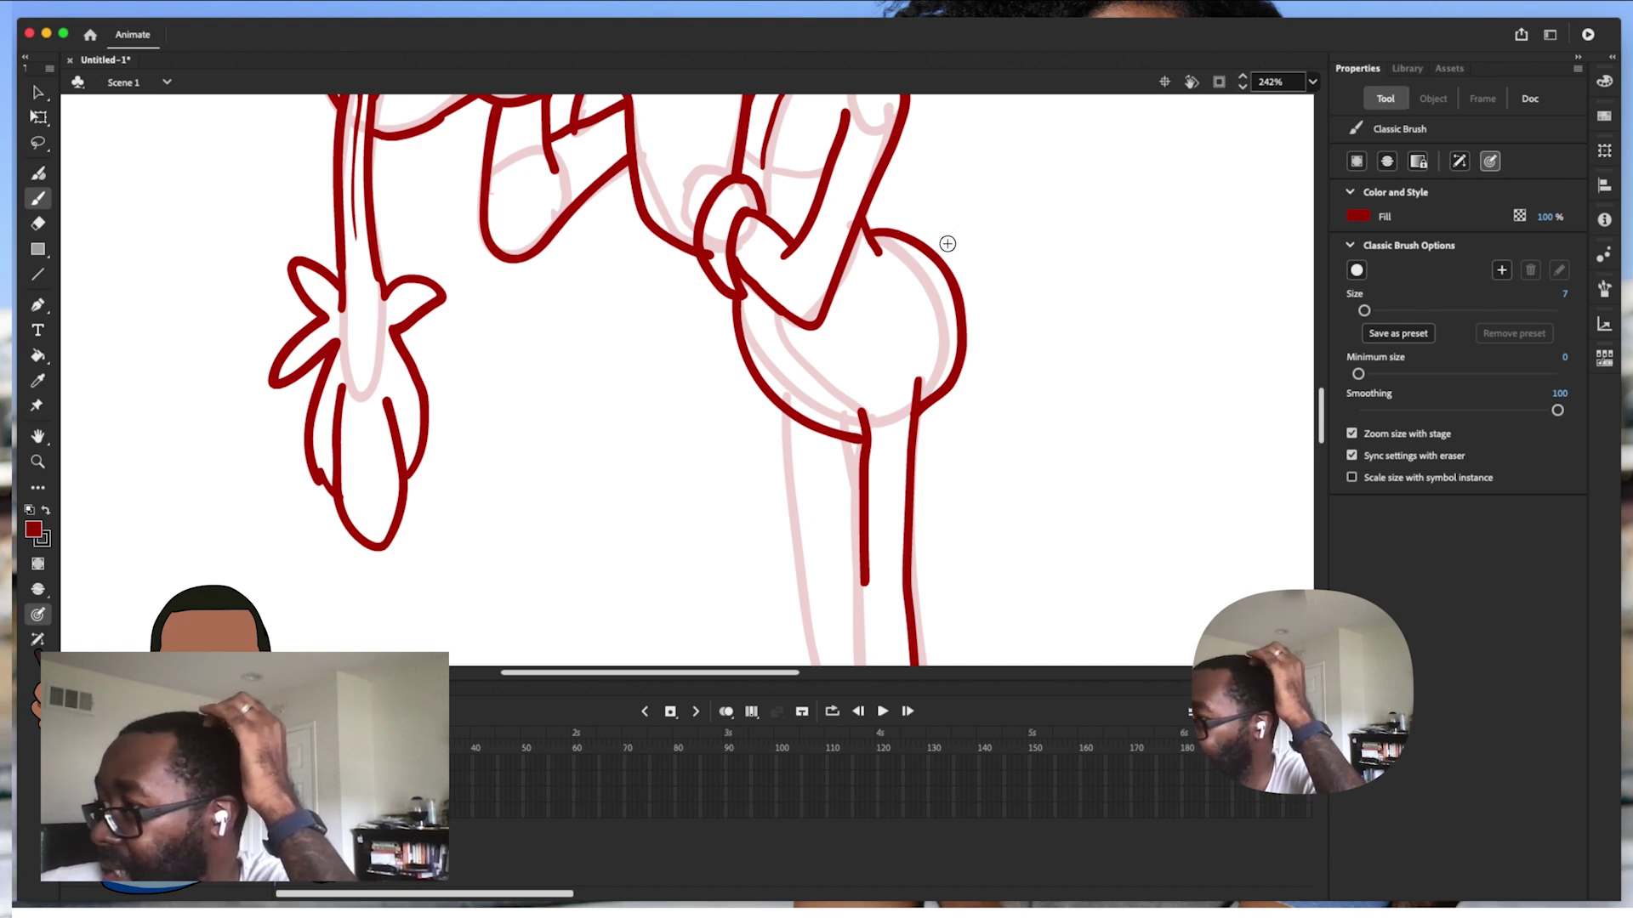
pyautogui.moveTo(938, 255)
pyautogui.mouseDown()
pyautogui.moveTo(934, 199)
pyautogui.moveTo(970, 134)
pyautogui.moveTo(1021, 141)
pyautogui.moveTo(1052, 198)
pyautogui.moveTo(1062, 285)
pyautogui.moveTo(965, 343)
pyautogui.mouseUp()
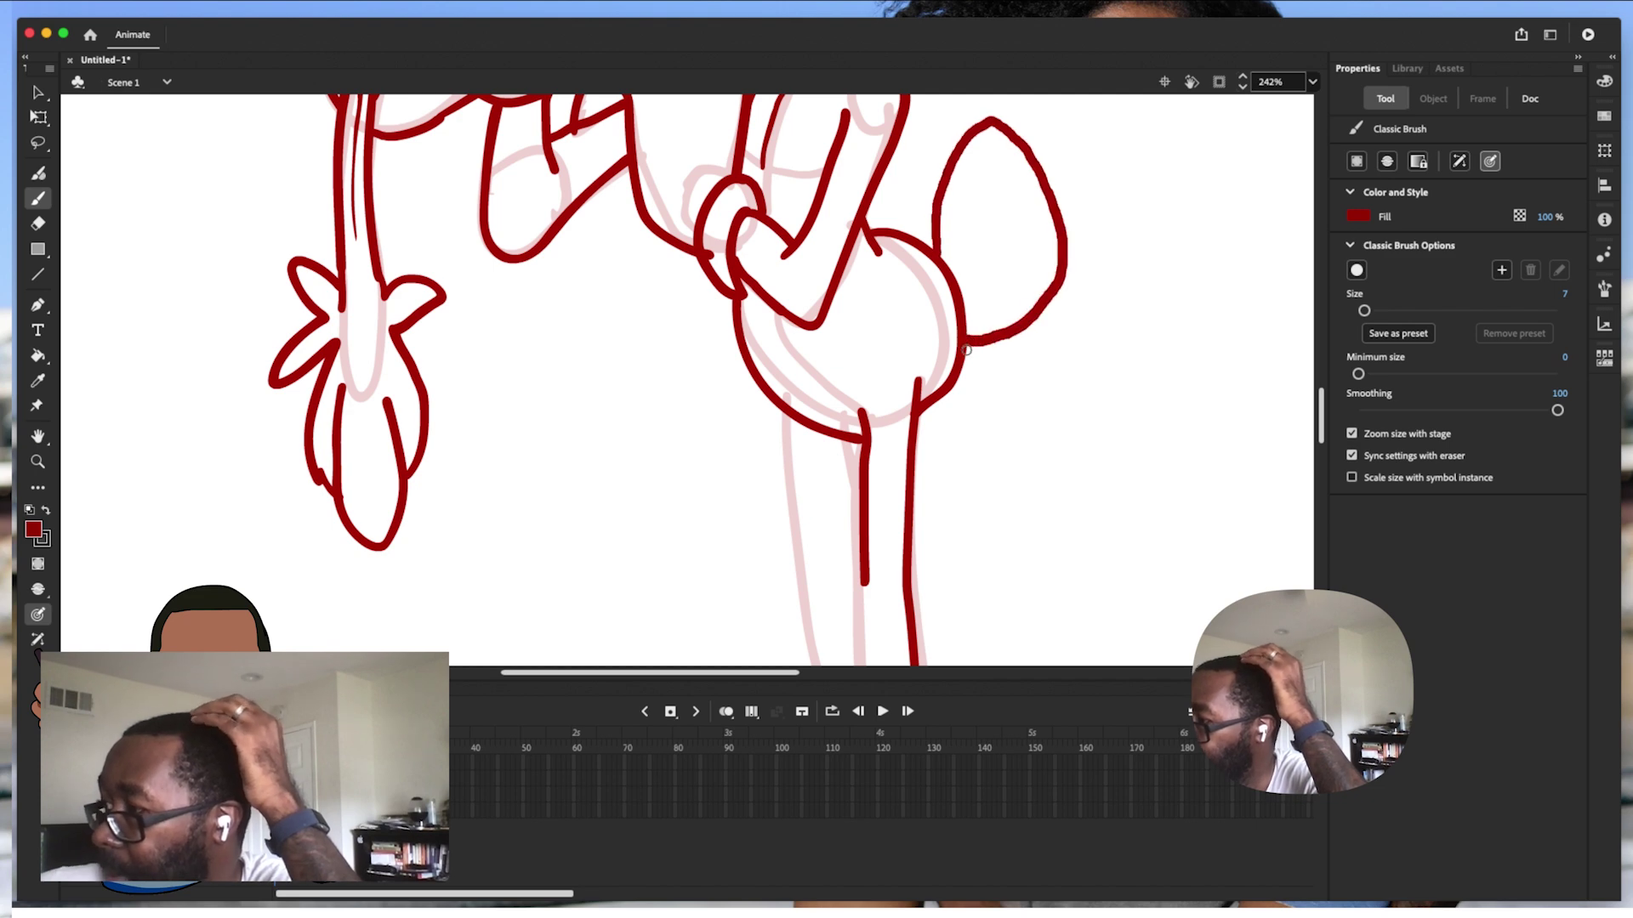
# Ink the front leg's outer edge and extend the line between the legs down to where the feet meet
pyautogui.moveTo(1329, 430); pyautogui.dragTo(1311, 484)
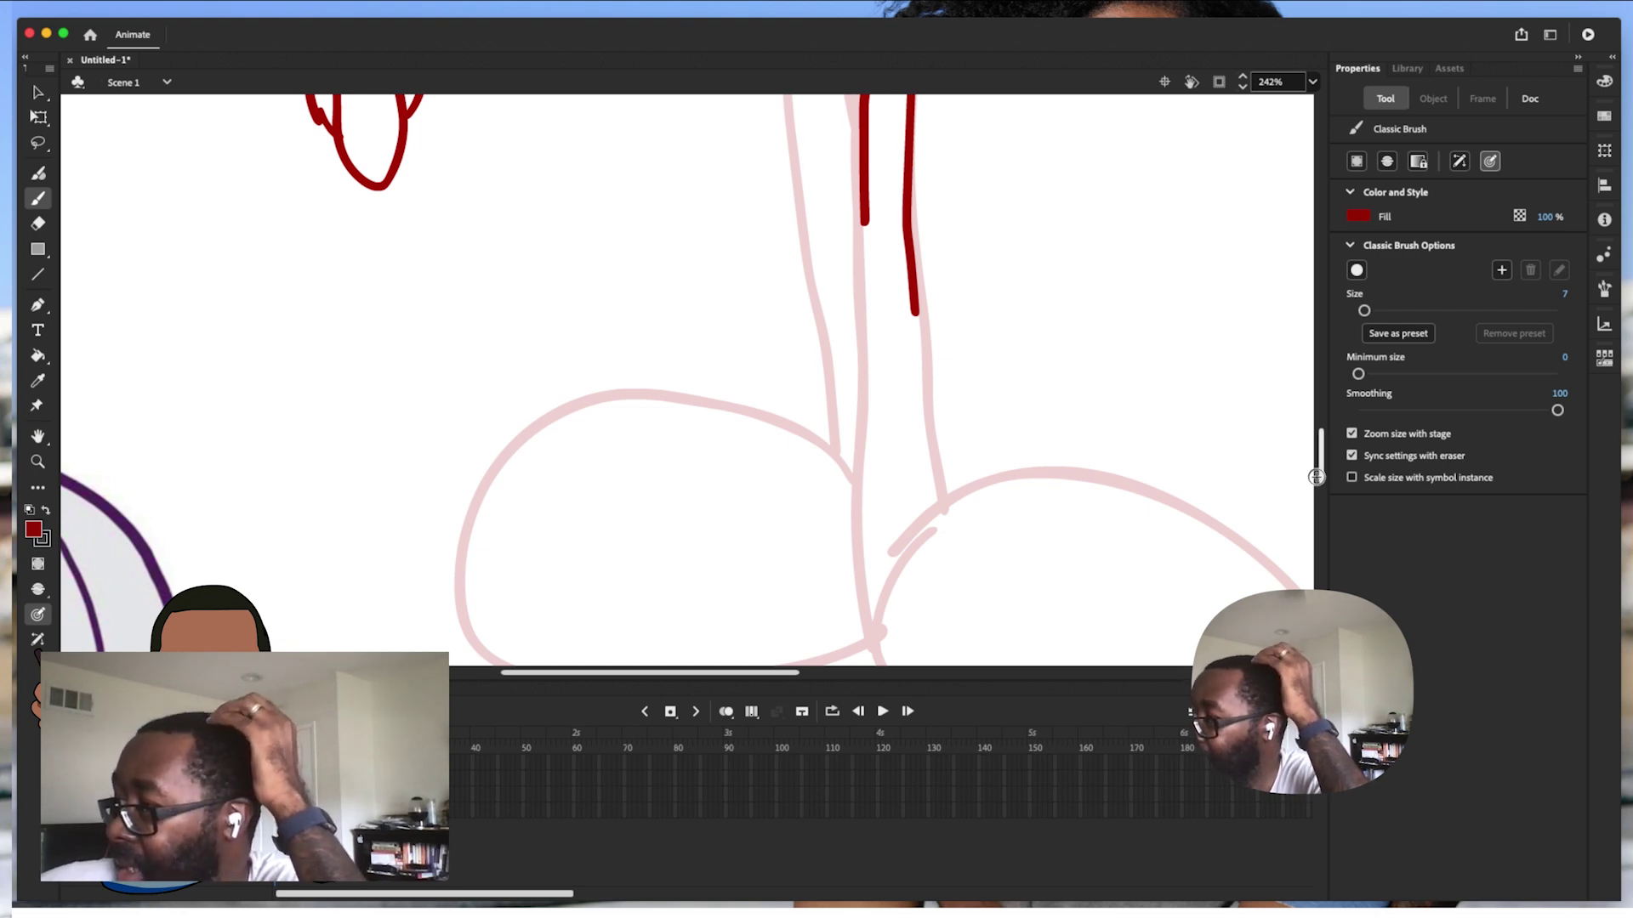
pyautogui.scroll(3, 1309, 481)
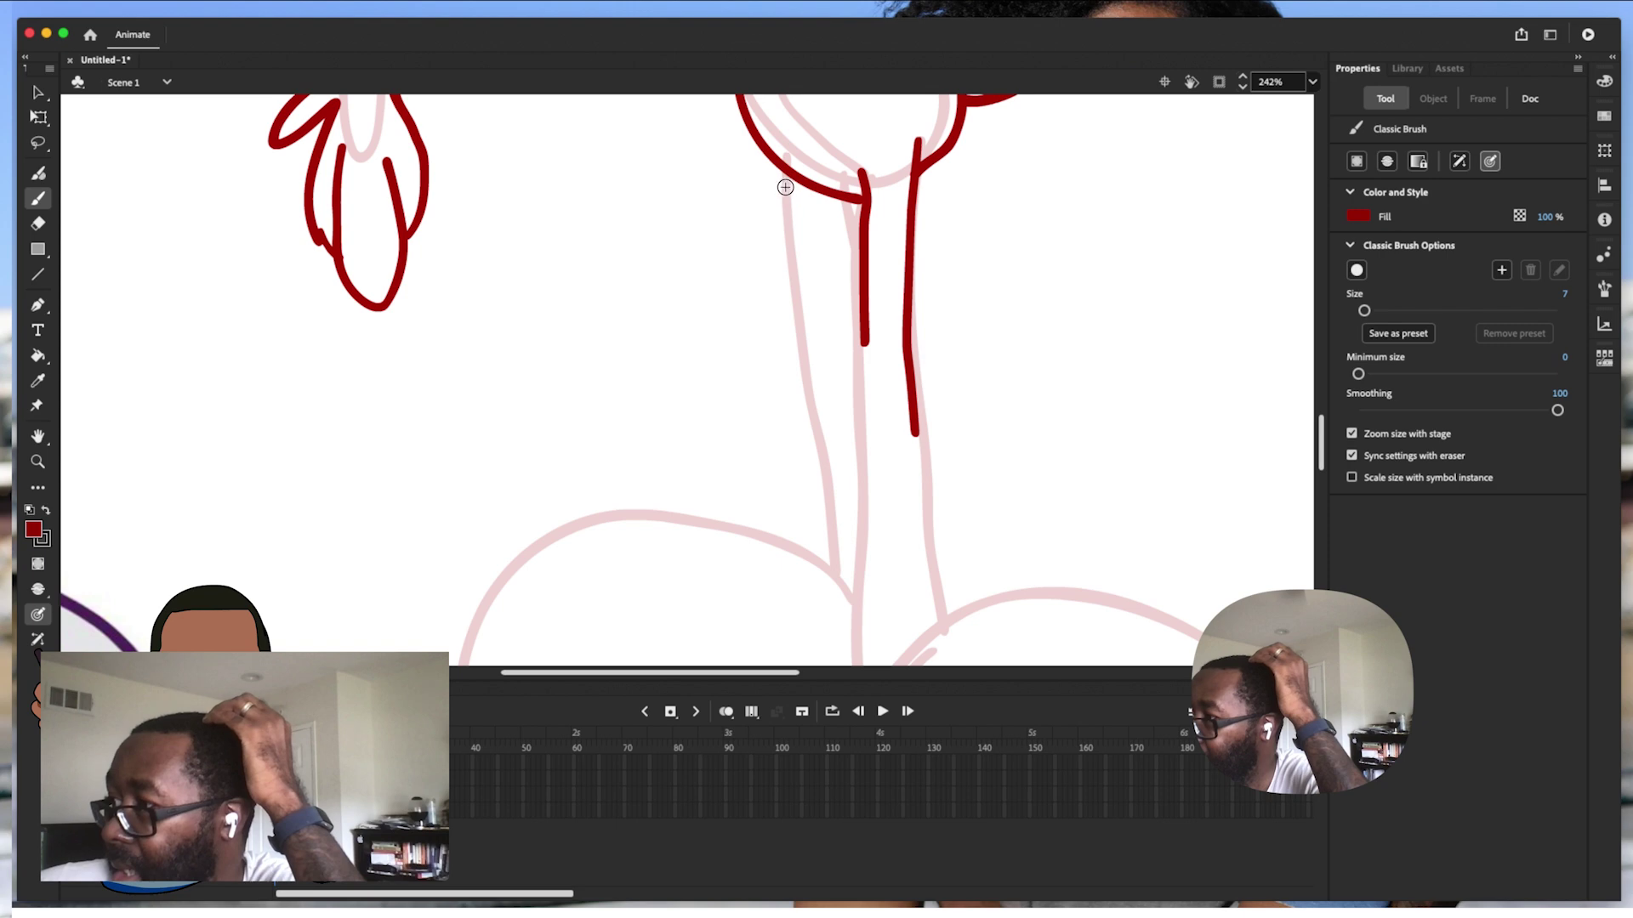
pyautogui.moveTo(787, 173); pyautogui.dragTo(828, 557)
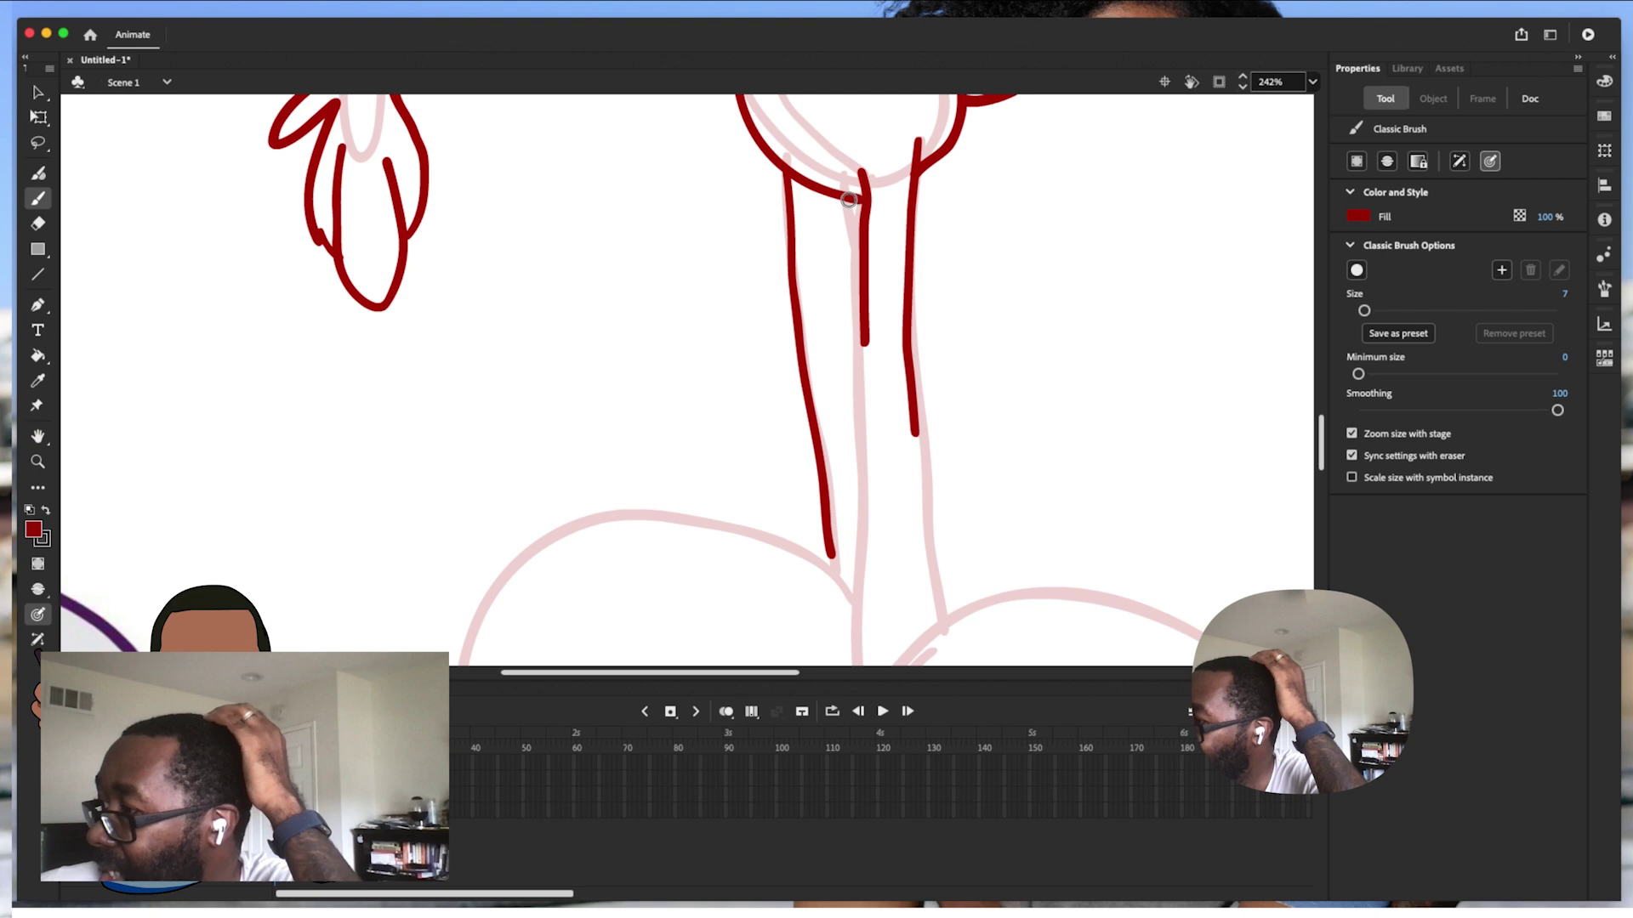
pyautogui.moveTo(848, 196); pyautogui.dragTo(857, 314)
pyautogui.moveTo(1320, 460); pyautogui.dragTo(1313, 497)
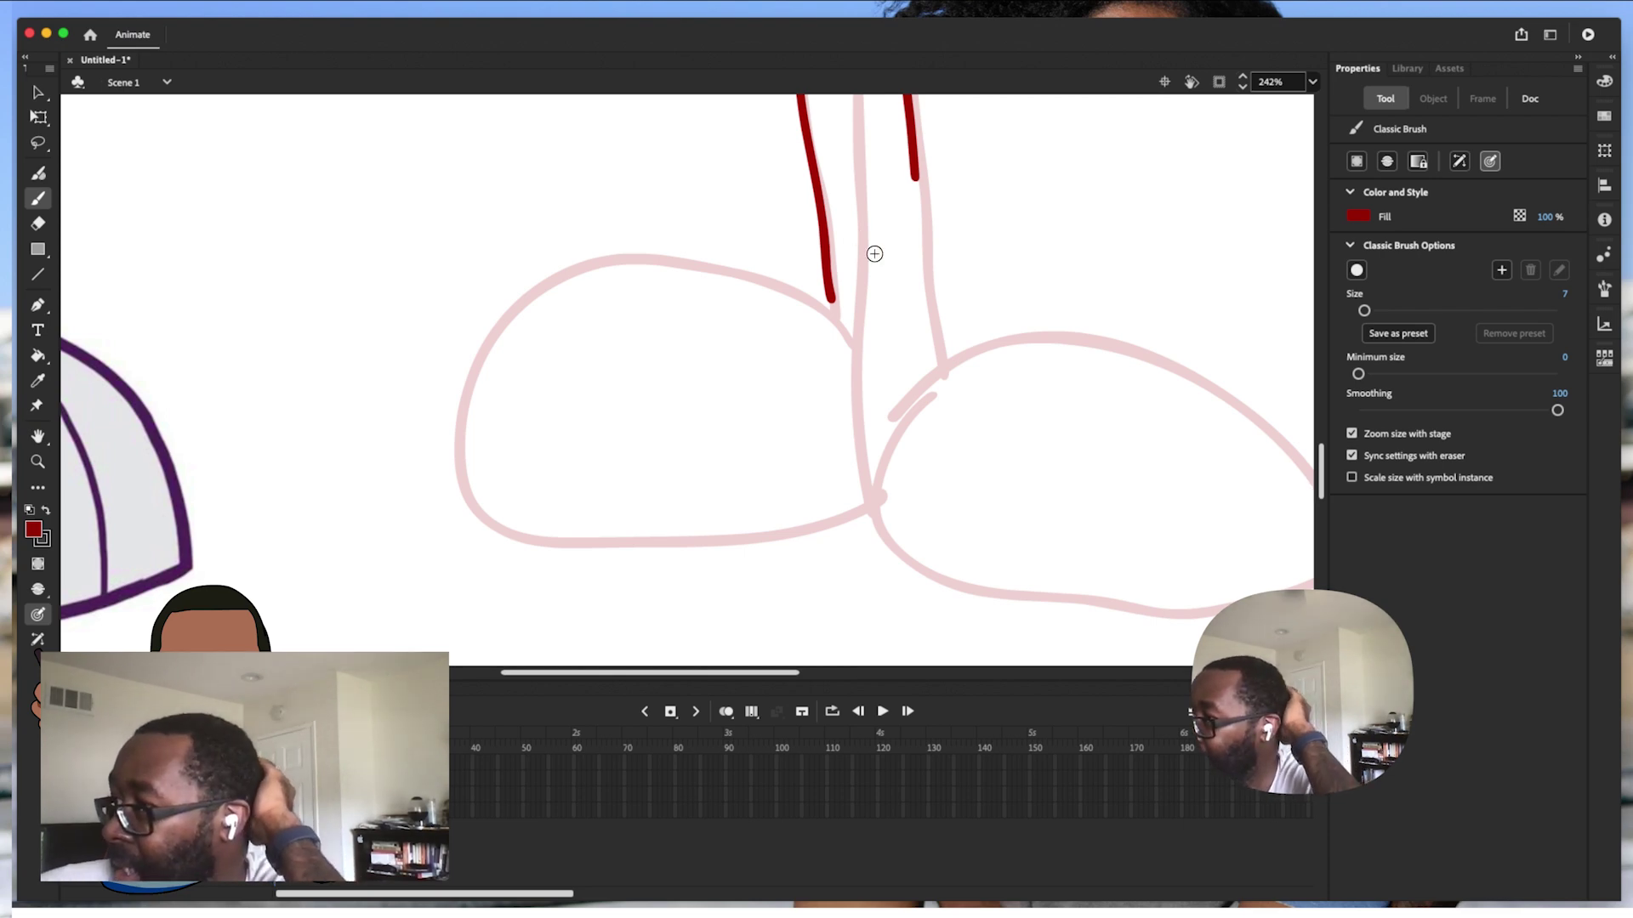
pyautogui.moveTo(1320, 494); pyautogui.dragTo(1316, 496)
pyautogui.scroll(2, 1310, 499)
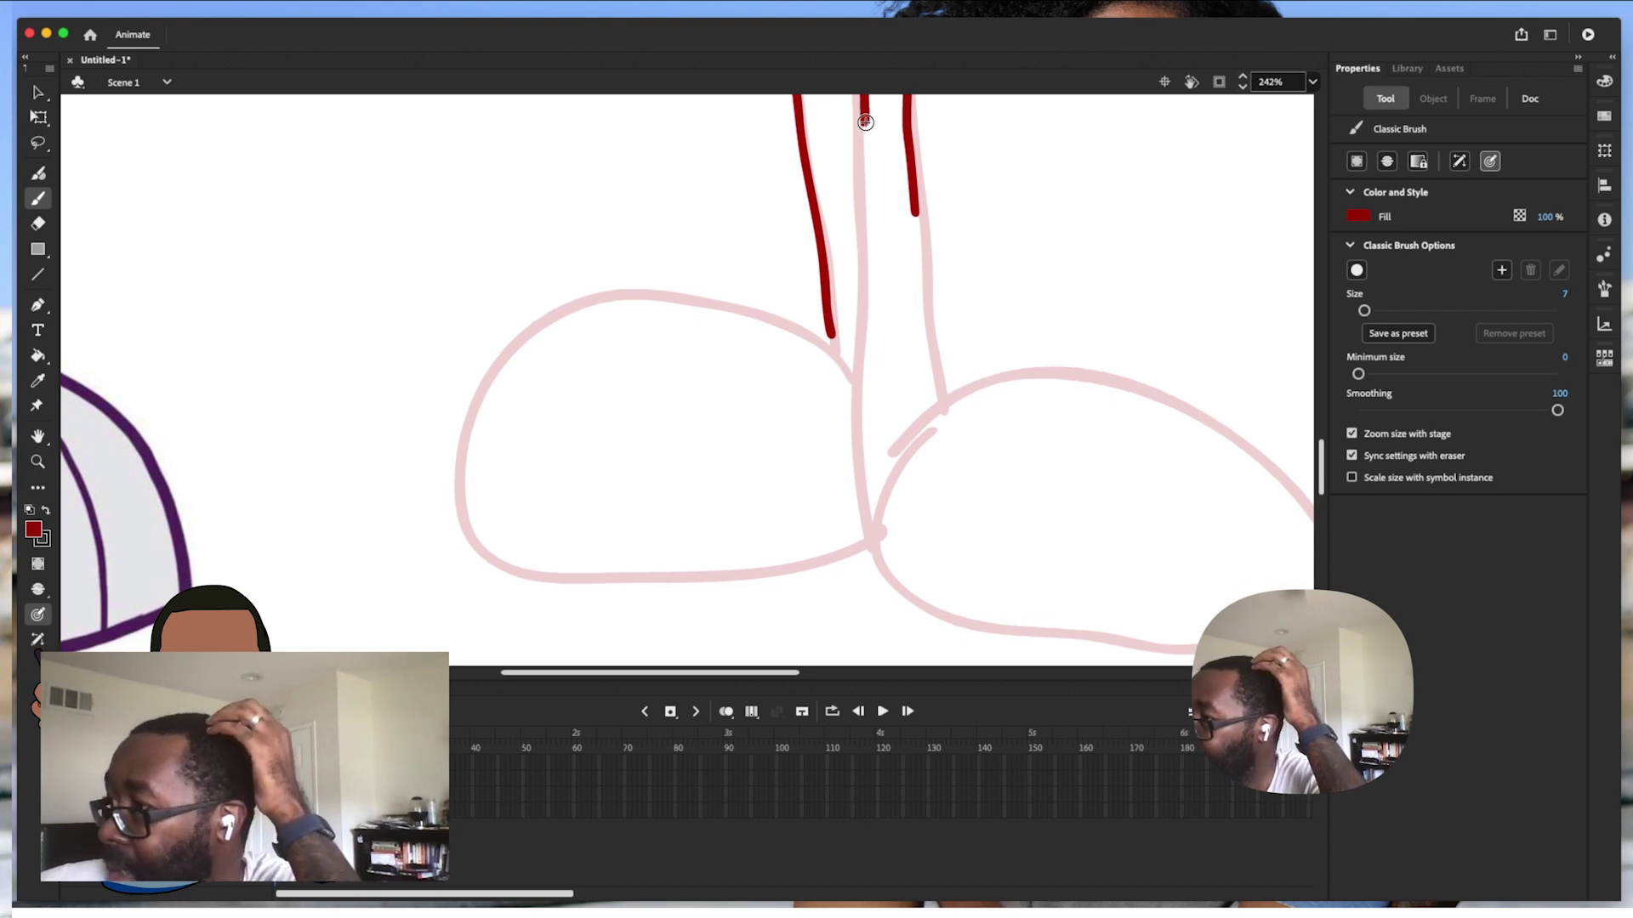
pyautogui.moveTo(864, 116)
pyautogui.mouseDown()
pyautogui.moveTo(854, 365)
pyautogui.moveTo(873, 539)
pyautogui.mouseUp()
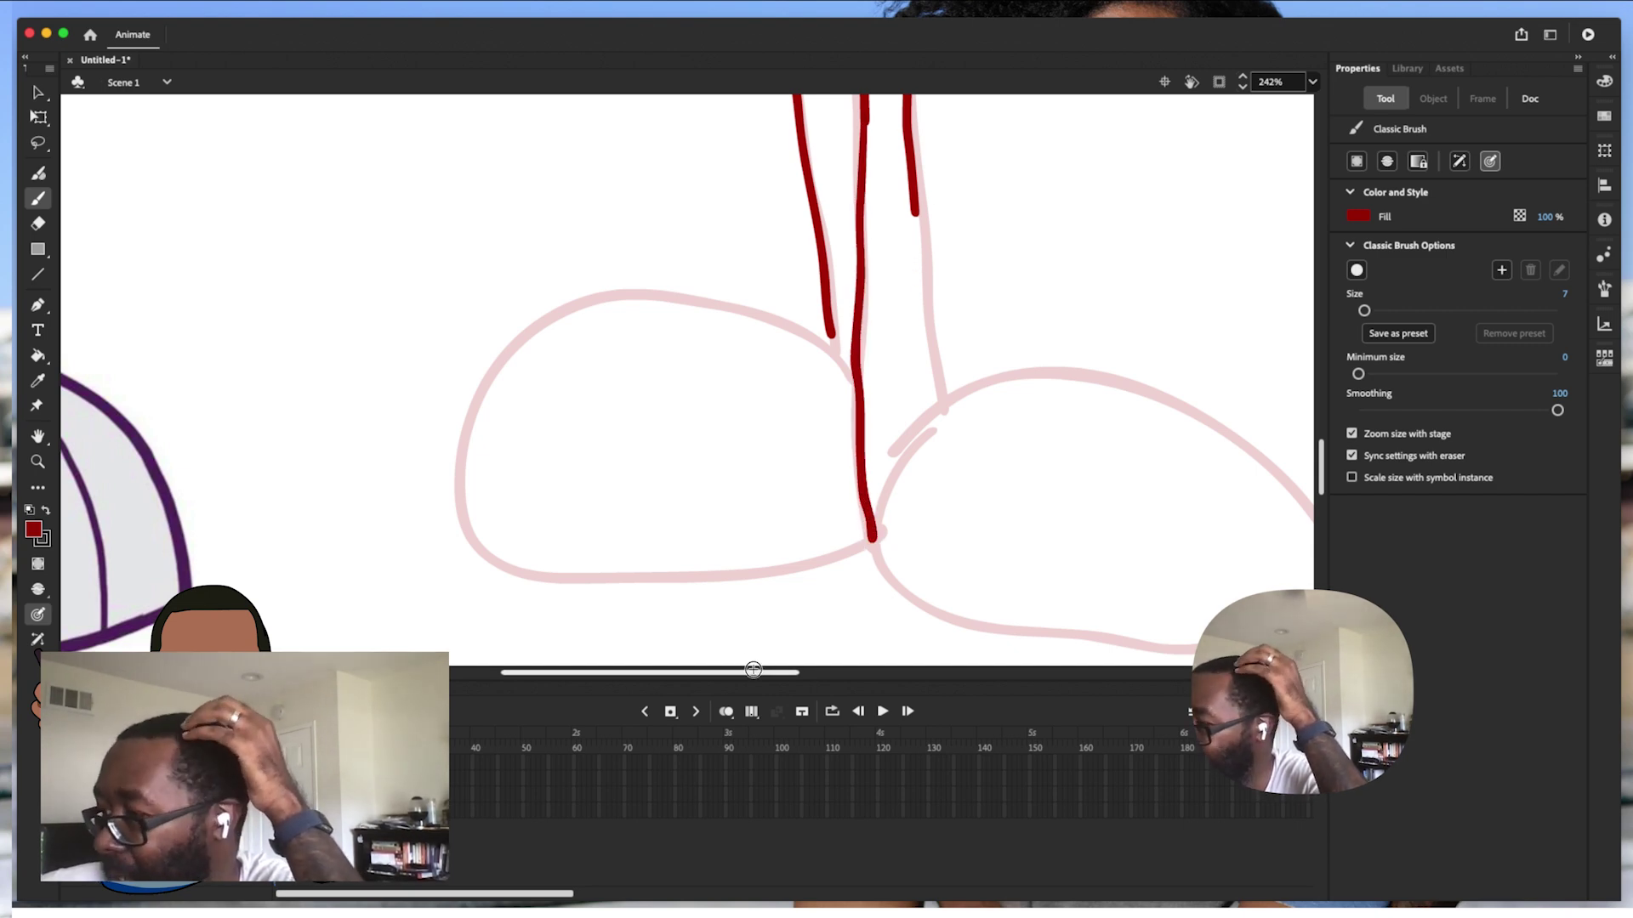
# Ink the outlines of both large feet over the sketch and extend the front leg's outer line down to its foot
pyautogui.moveTo(753, 676); pyautogui.dragTo(812, 680)
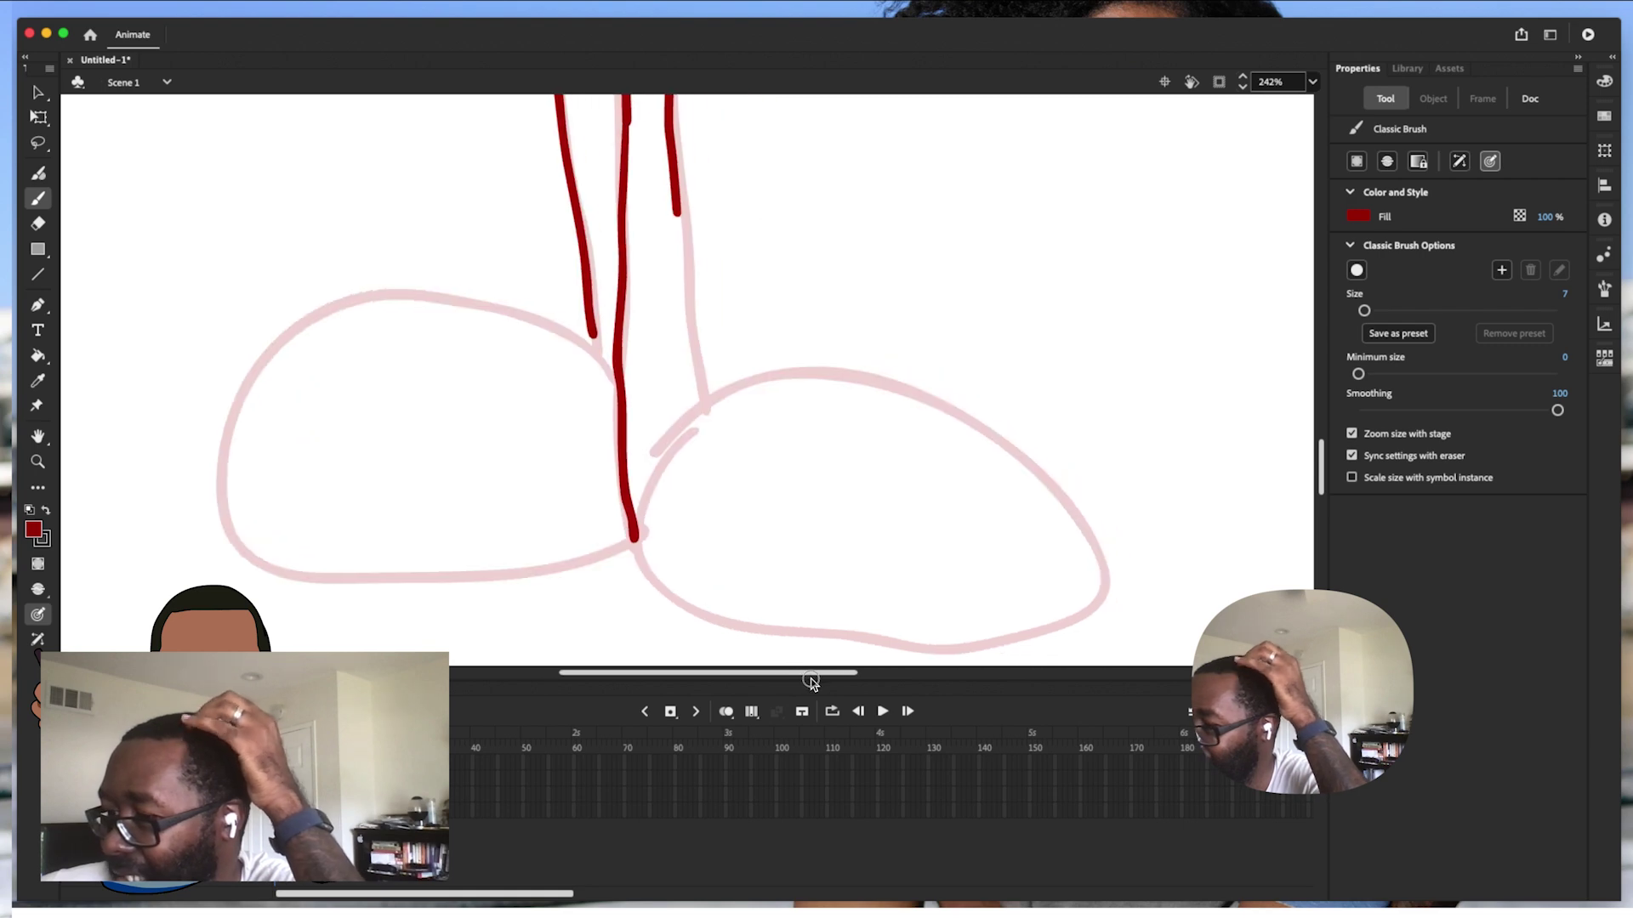
pyautogui.moveTo(630, 526)
pyautogui.mouseDown()
pyautogui.moveTo(709, 615)
pyautogui.moveTo(864, 649)
pyautogui.moveTo(1008, 640)
pyautogui.moveTo(1115, 591)
pyautogui.mouseUp()
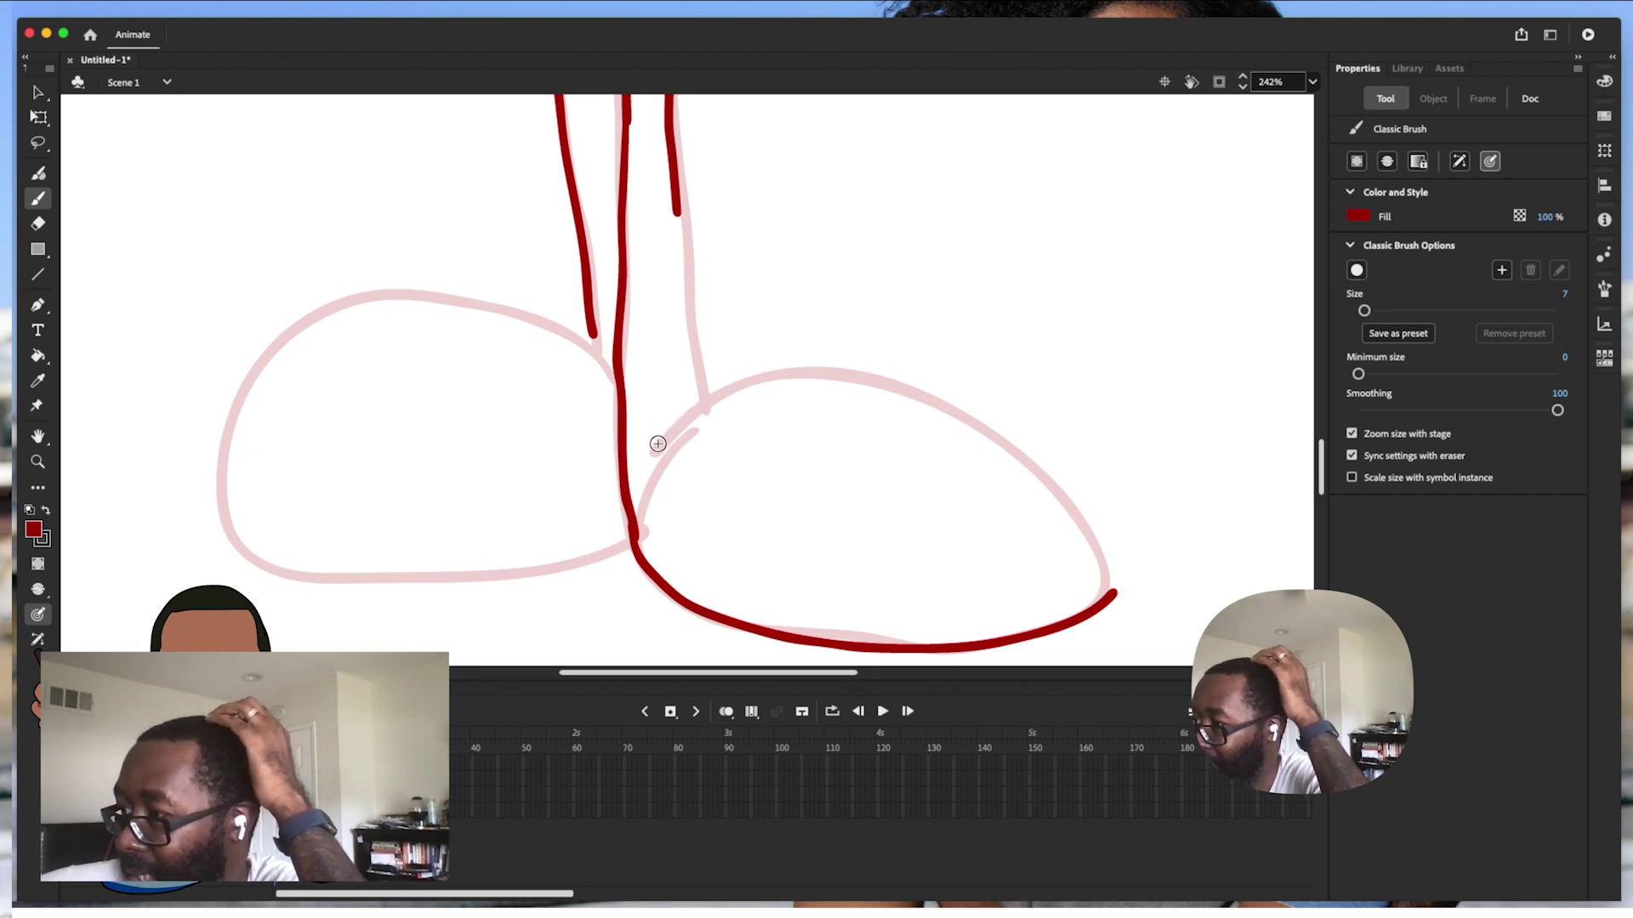
pyautogui.moveTo(654, 456)
pyautogui.mouseDown()
pyautogui.moveTo(714, 375)
pyautogui.moveTo(848, 360)
pyautogui.moveTo(919, 374)
pyautogui.moveTo(1008, 430)
pyautogui.moveTo(1117, 594)
pyautogui.mouseUp()
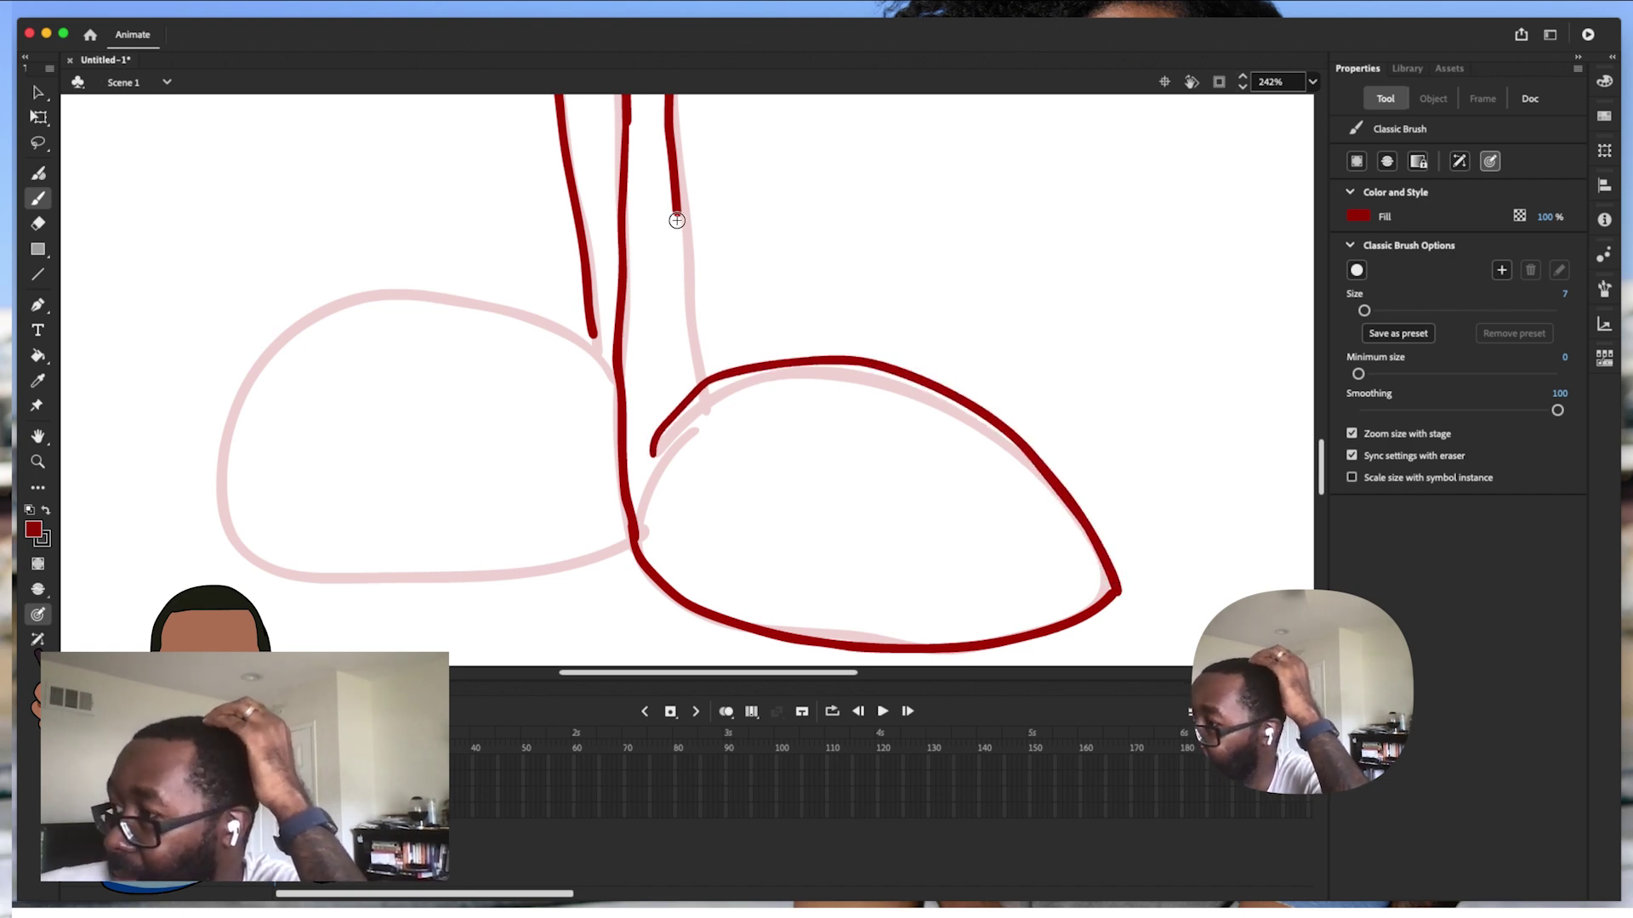
pyautogui.moveTo(677, 202); pyautogui.dragTo(694, 395)
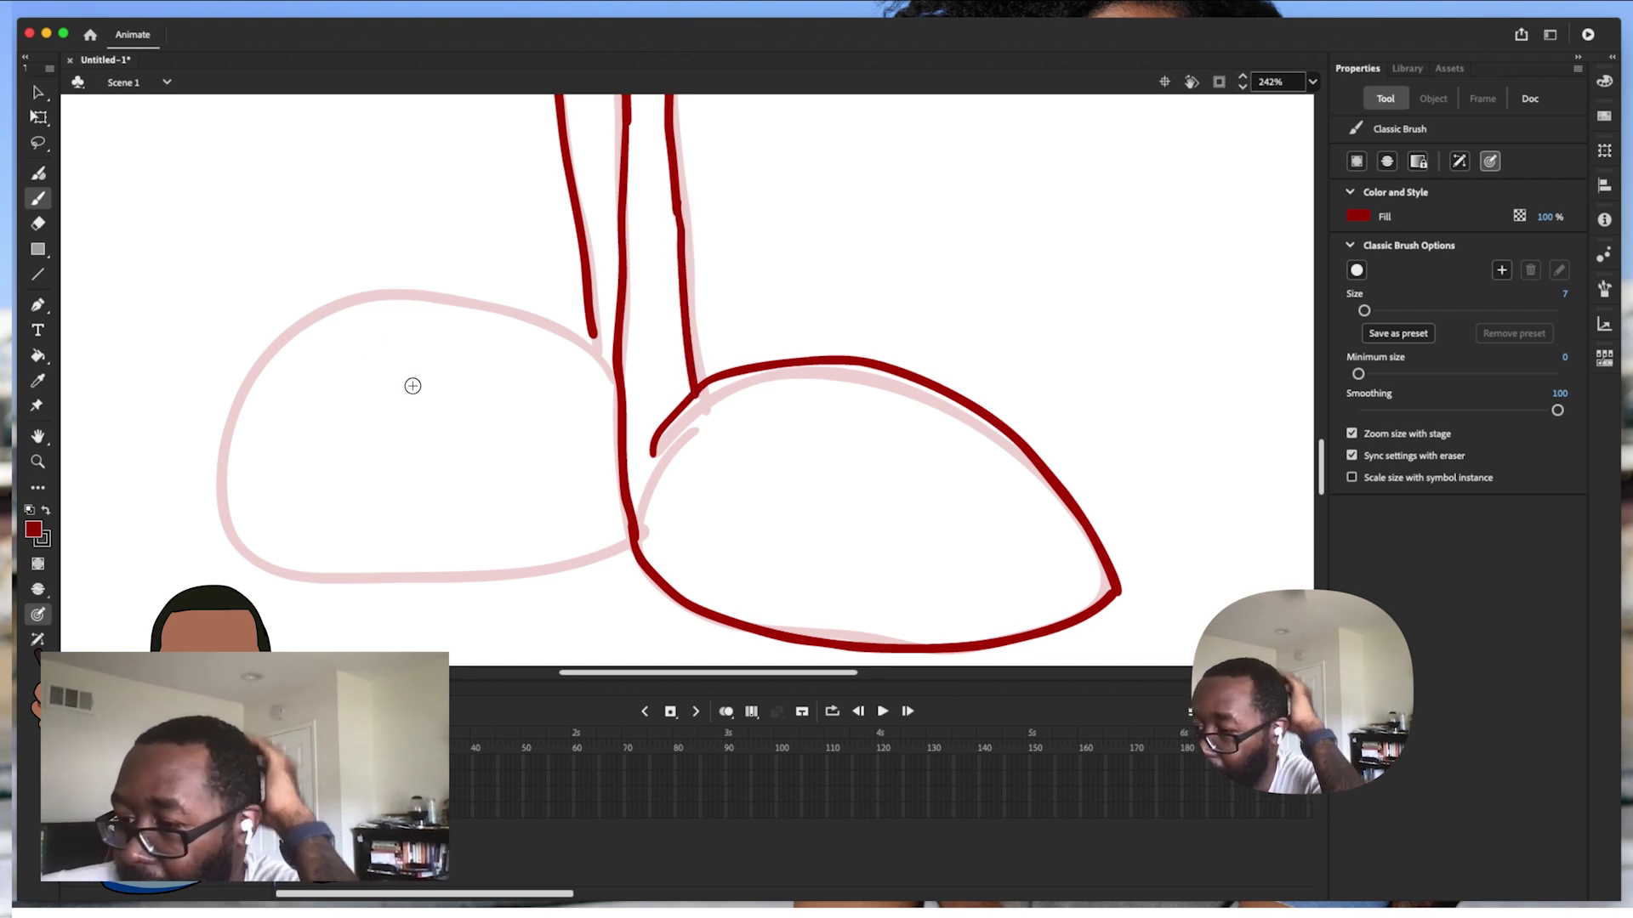
pyautogui.moveTo(217, 472)
pyautogui.mouseDown()
pyautogui.moveTo(275, 353)
pyautogui.moveTo(361, 302)
pyautogui.moveTo(465, 301)
pyautogui.moveTo(608, 373)
pyautogui.mouseUp()
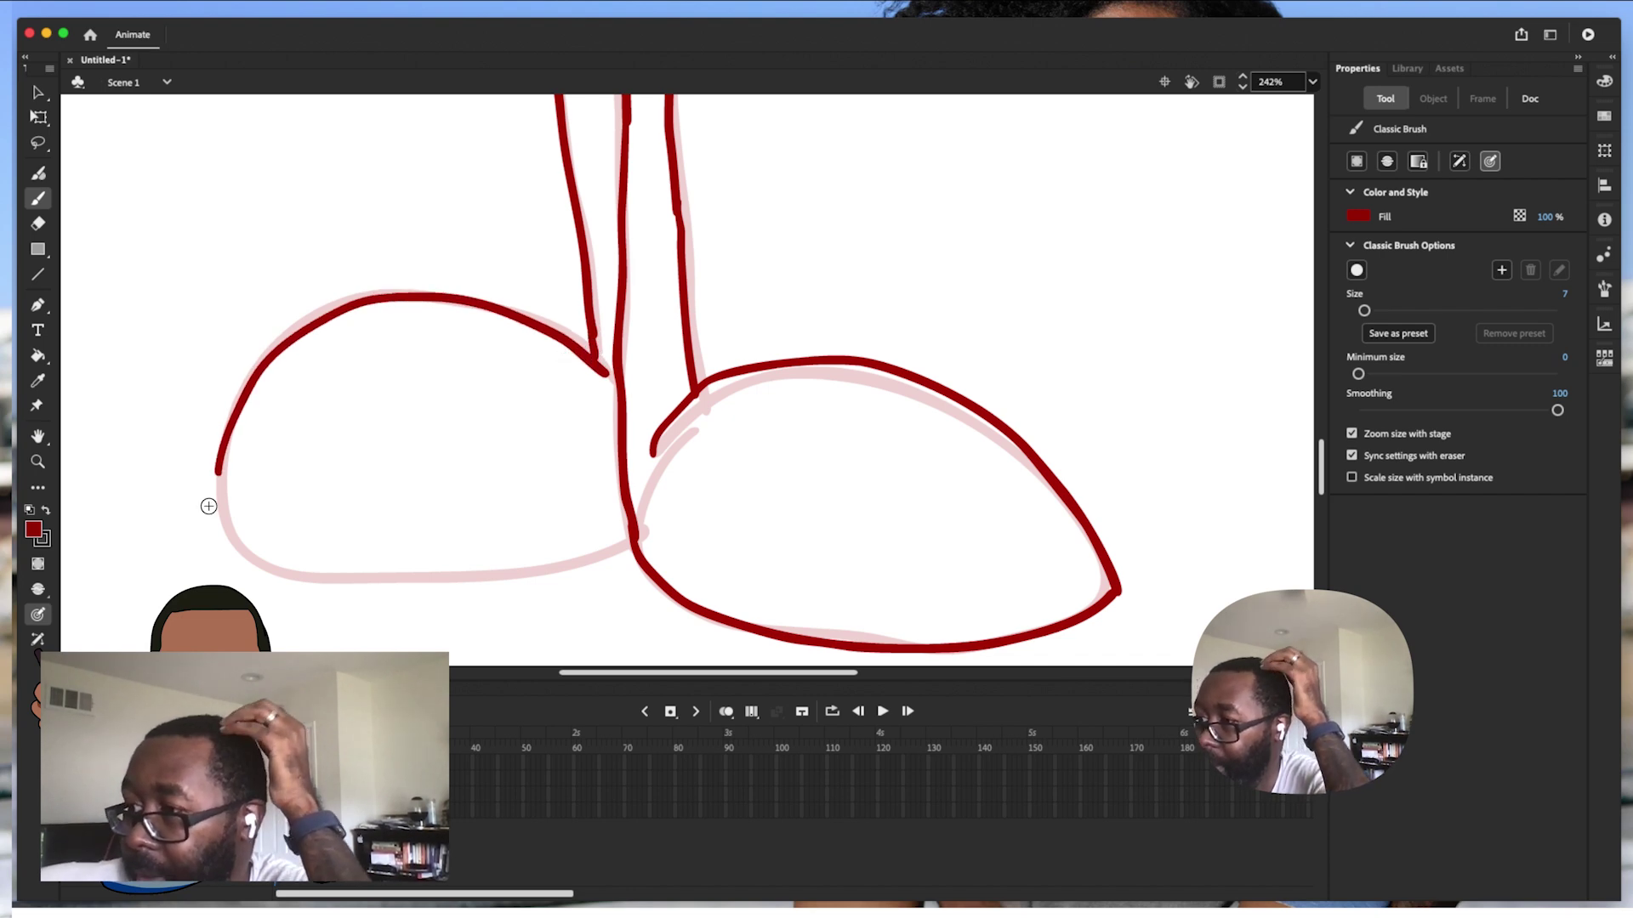
pyautogui.moveTo(217, 469)
pyautogui.mouseDown()
pyautogui.moveTo(219, 539)
pyautogui.moveTo(291, 579)
pyautogui.moveTo(437, 581)
pyautogui.moveTo(634, 536)
pyautogui.mouseUp()
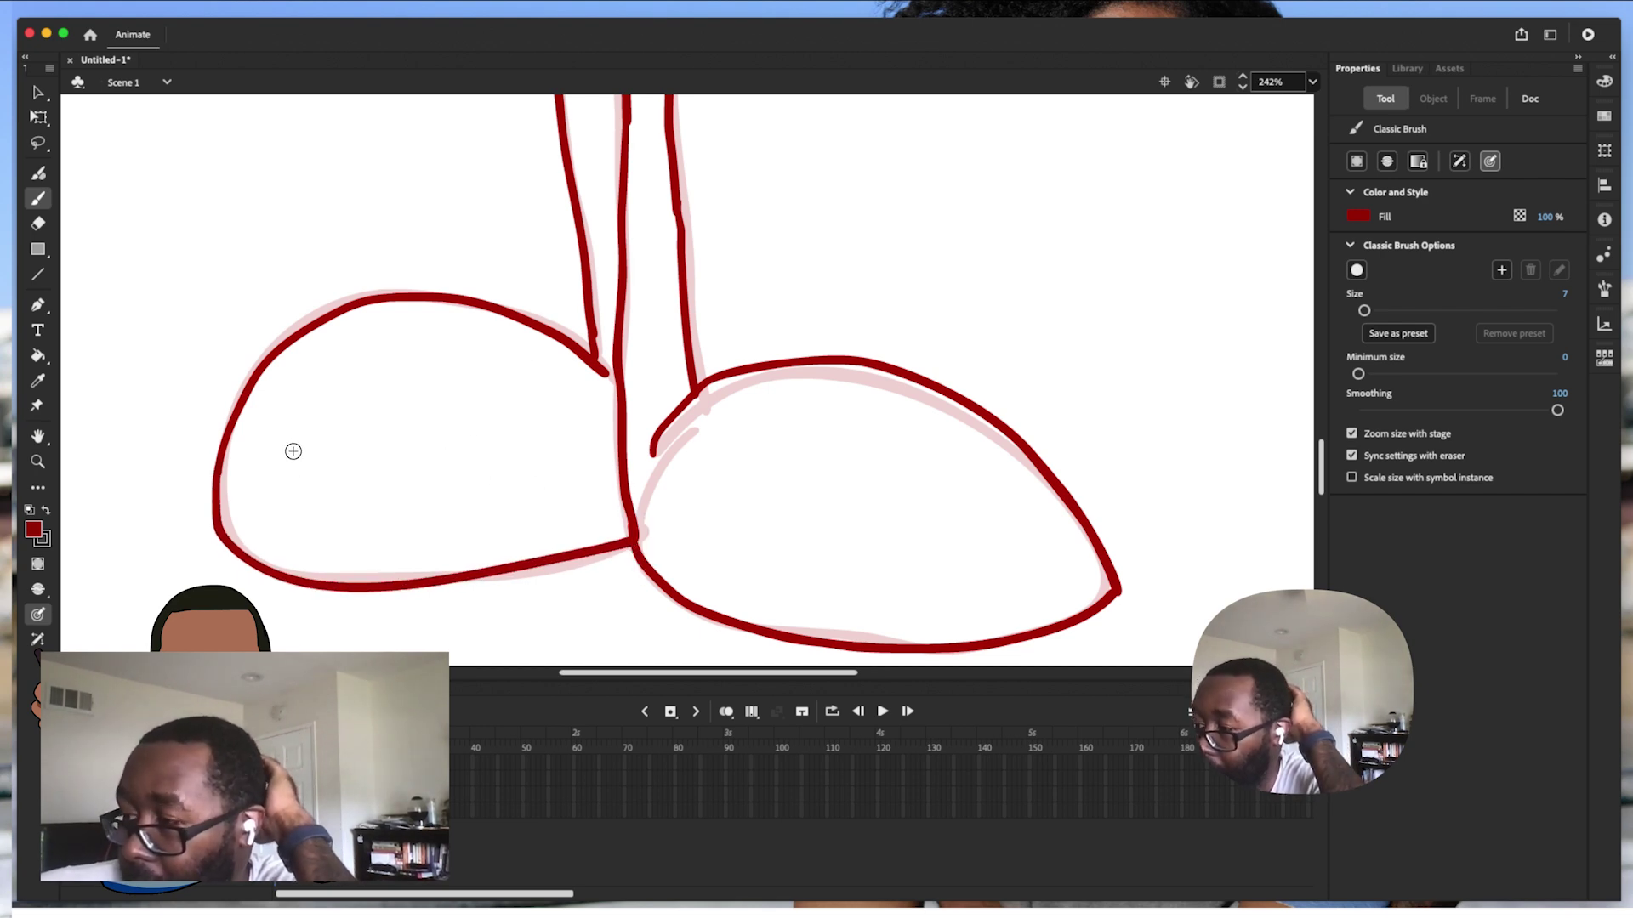
# Draw two thin curved toe lines on the toe end of each foot
pyautogui.moveTo(272, 386); pyautogui.dragTo(218, 498)
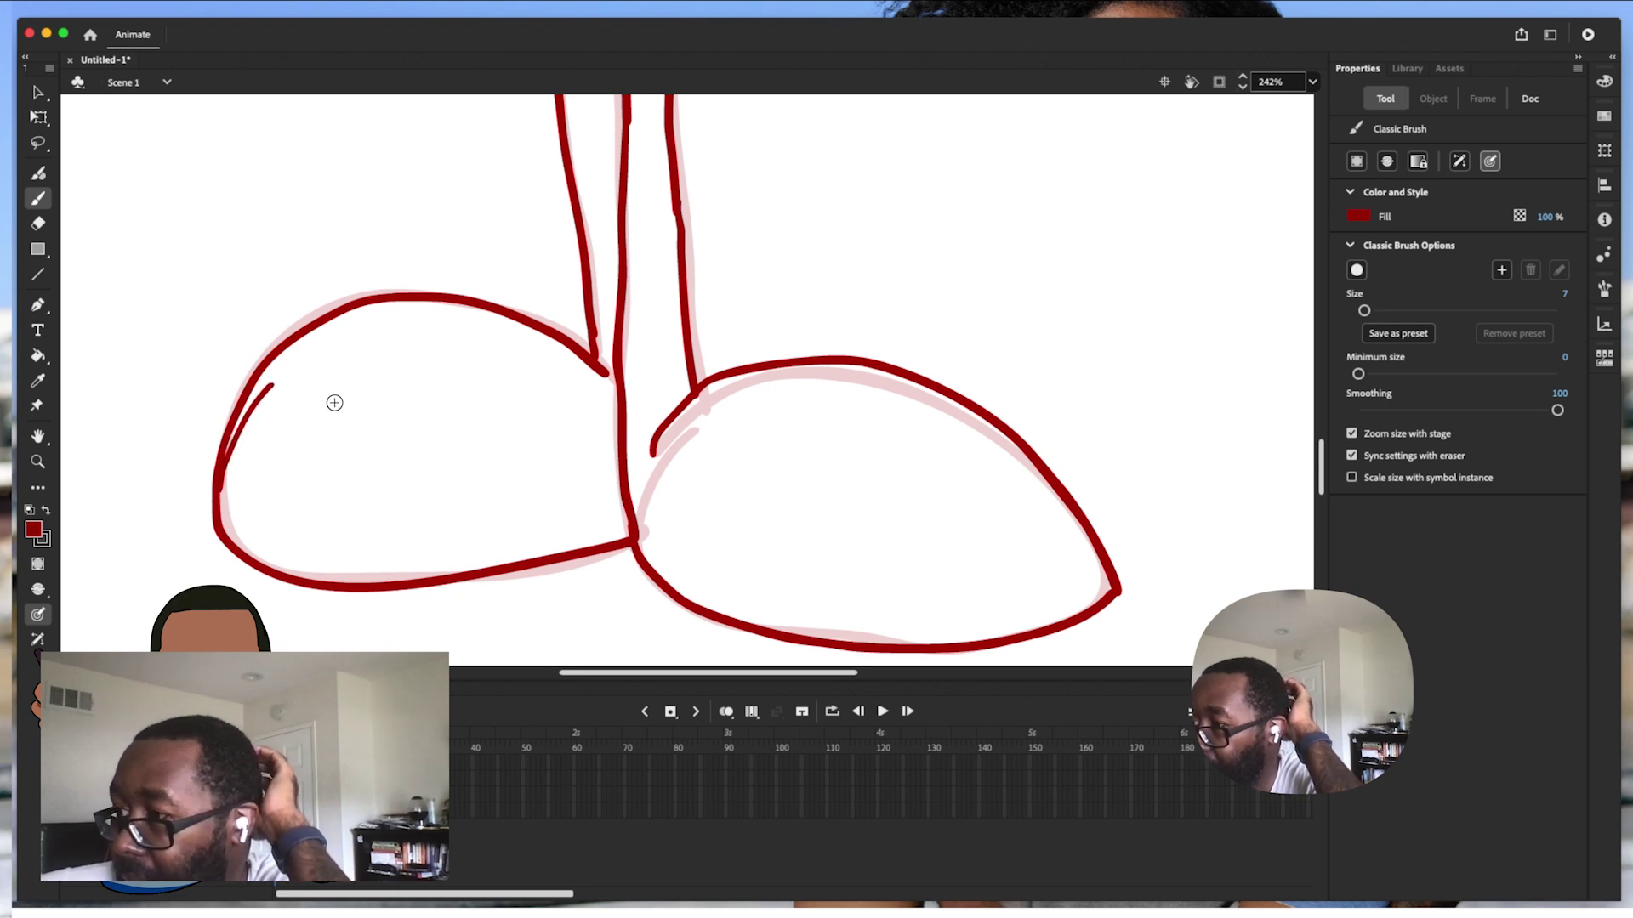
pyautogui.moveTo(339, 383)
pyautogui.mouseDown()
pyautogui.moveTo(273, 493)
pyautogui.moveTo(270, 563)
pyautogui.mouseUp()
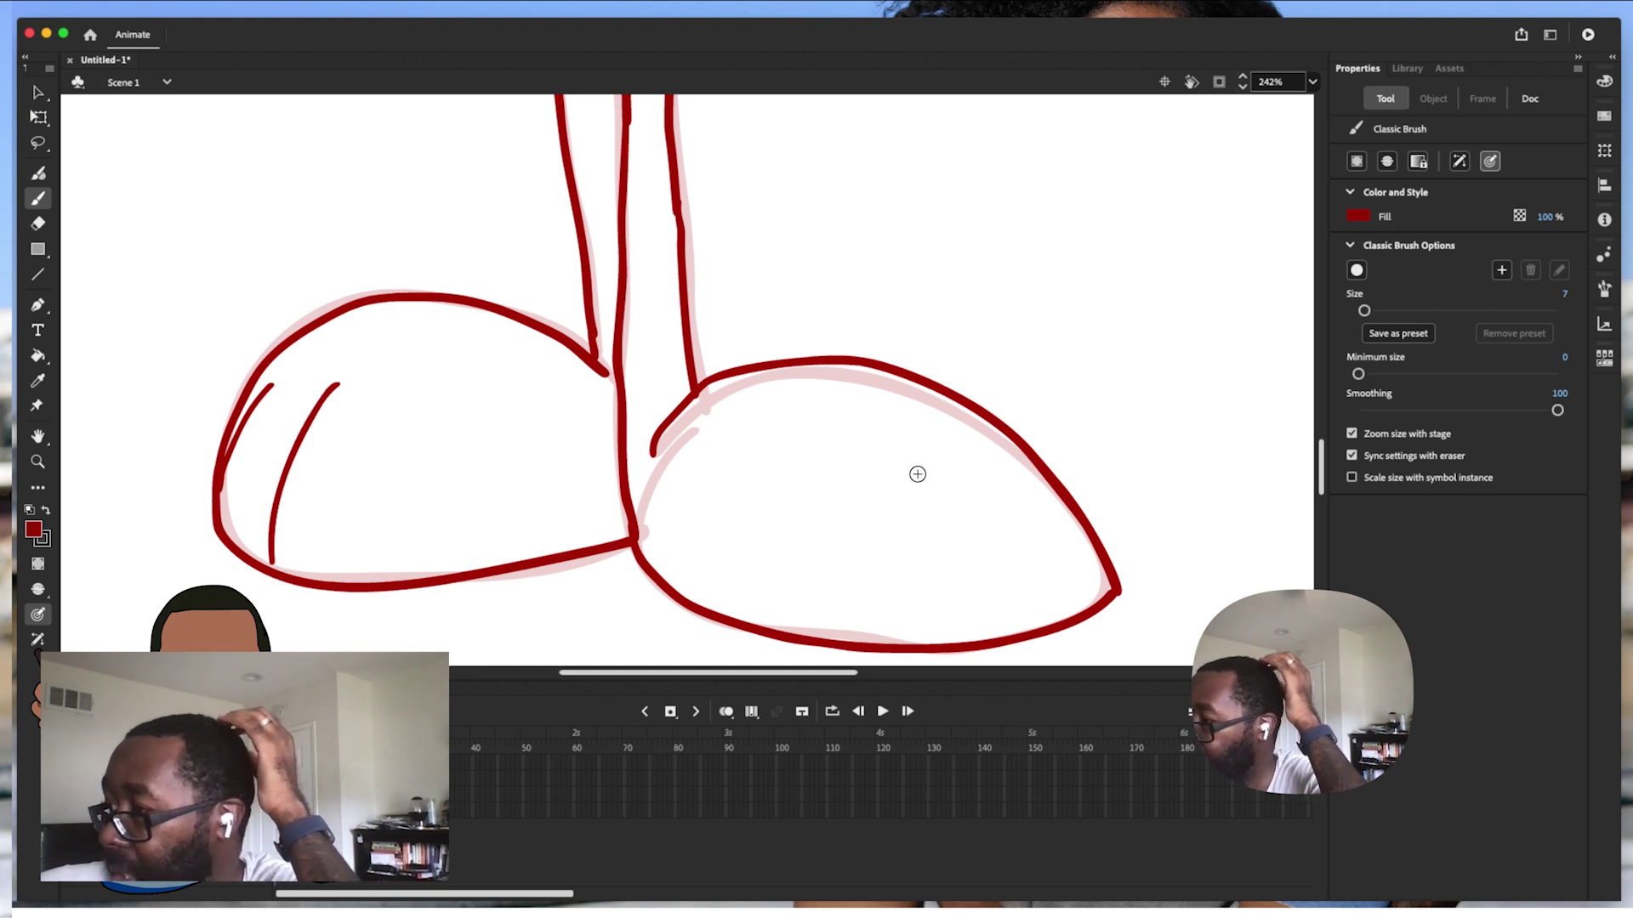
pyautogui.moveTo(907, 459)
pyautogui.mouseDown()
pyautogui.moveTo(951, 518)
pyautogui.moveTo(975, 636)
pyautogui.mouseUp()
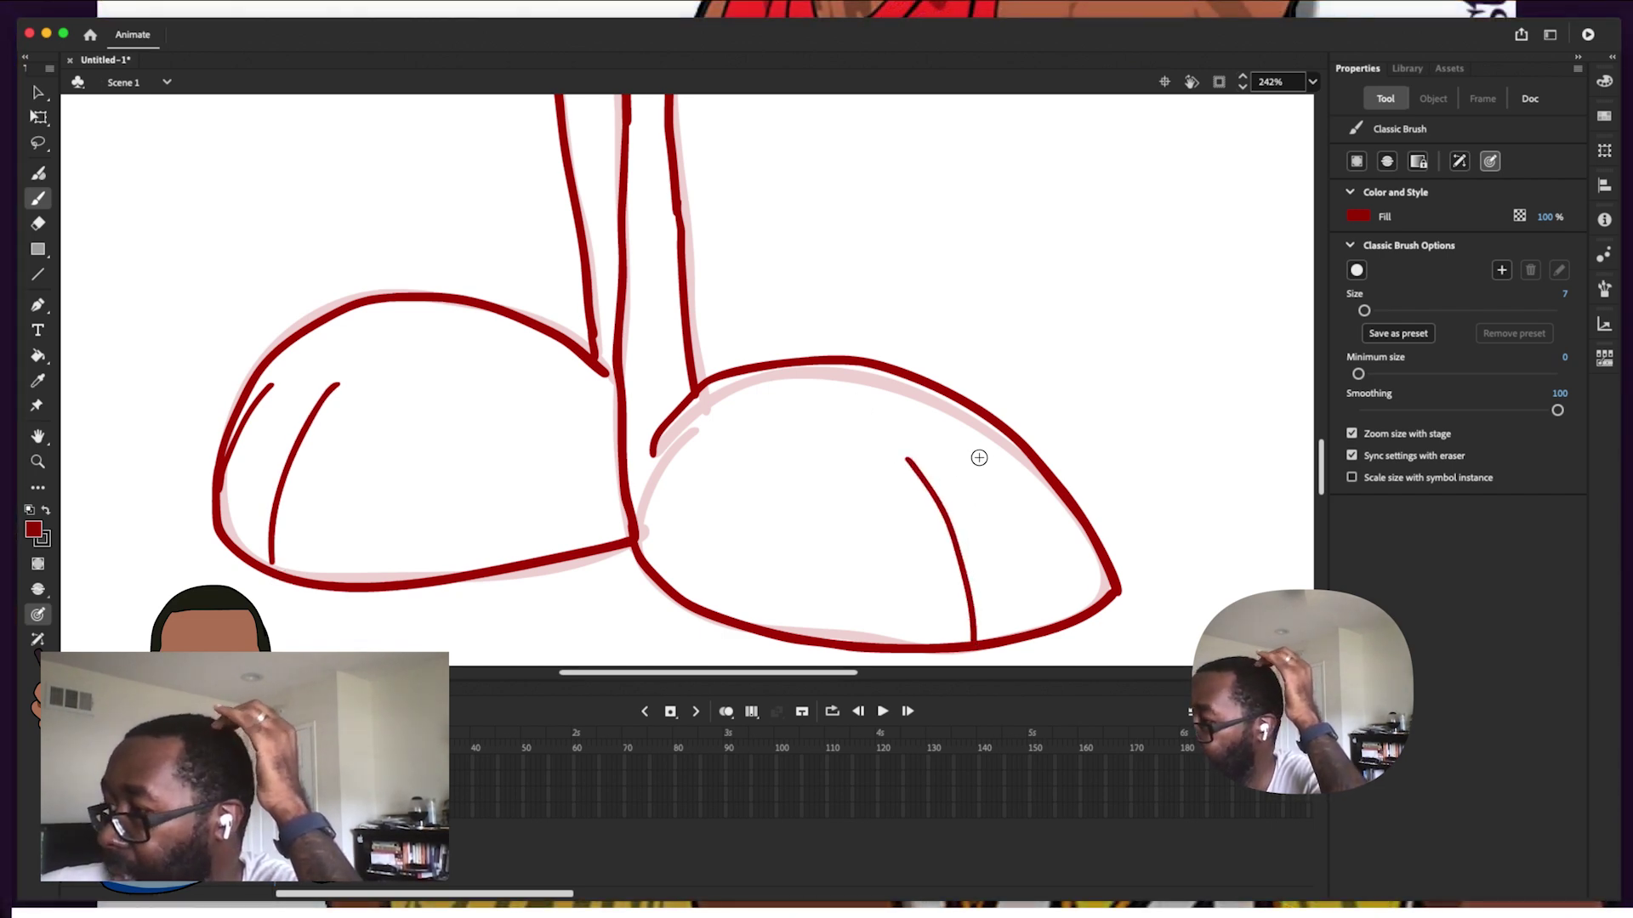
pyautogui.moveTo(973, 452); pyautogui.dragTo(1077, 614)
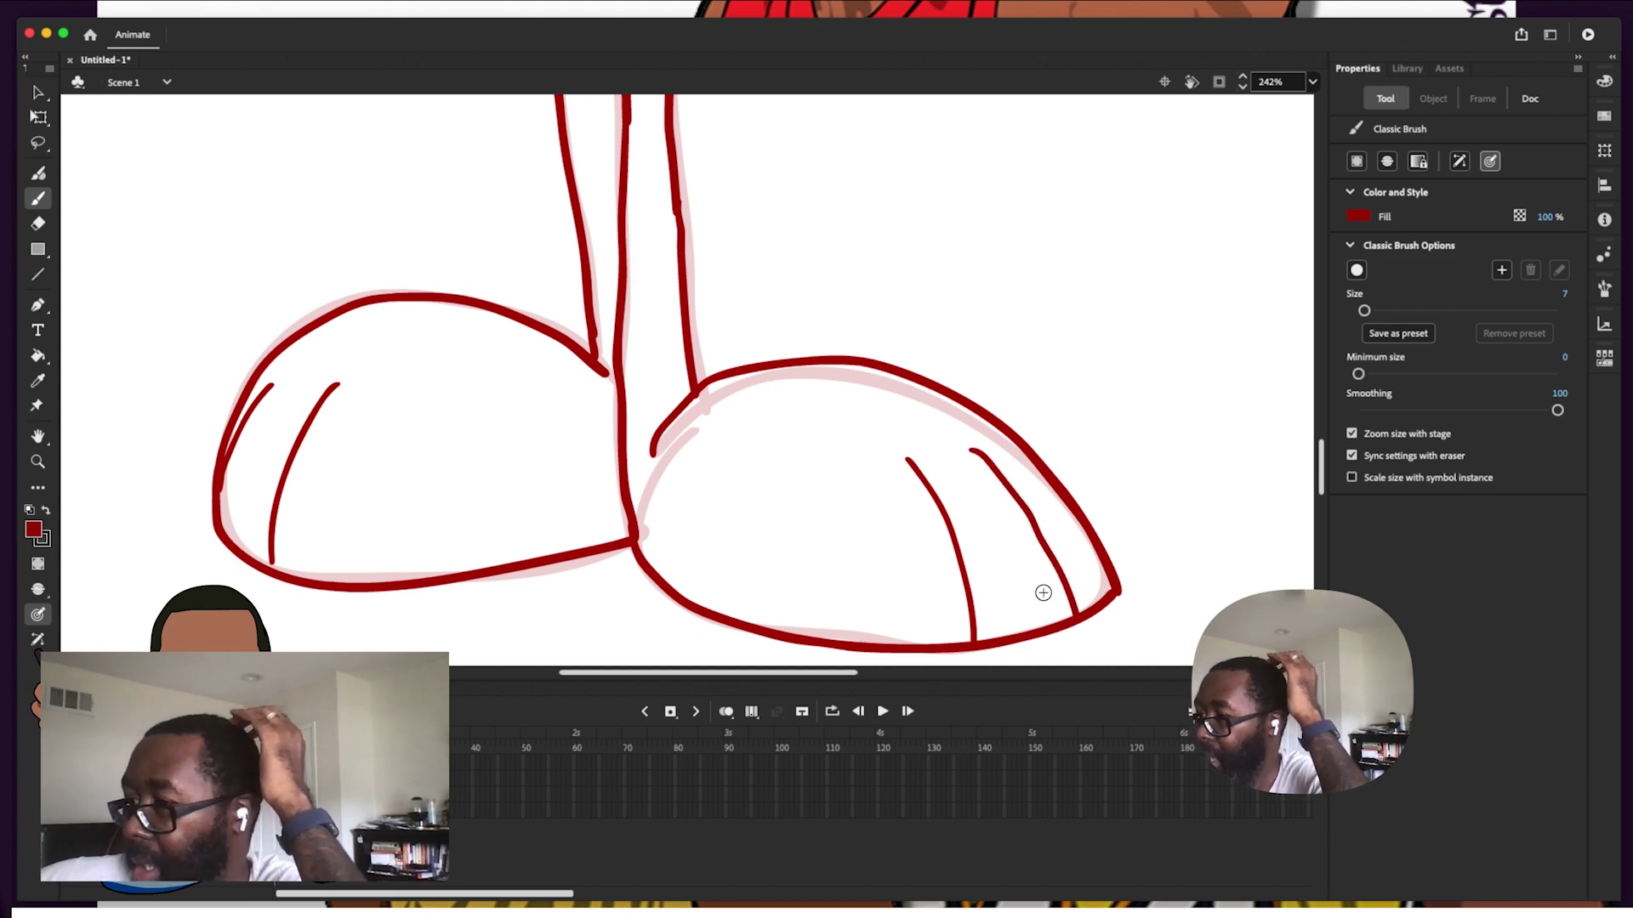
# Sample the purple-grey #9A8BA2 from the coloured reference rabbit as the fill colour
pyautogui.click(38, 462)
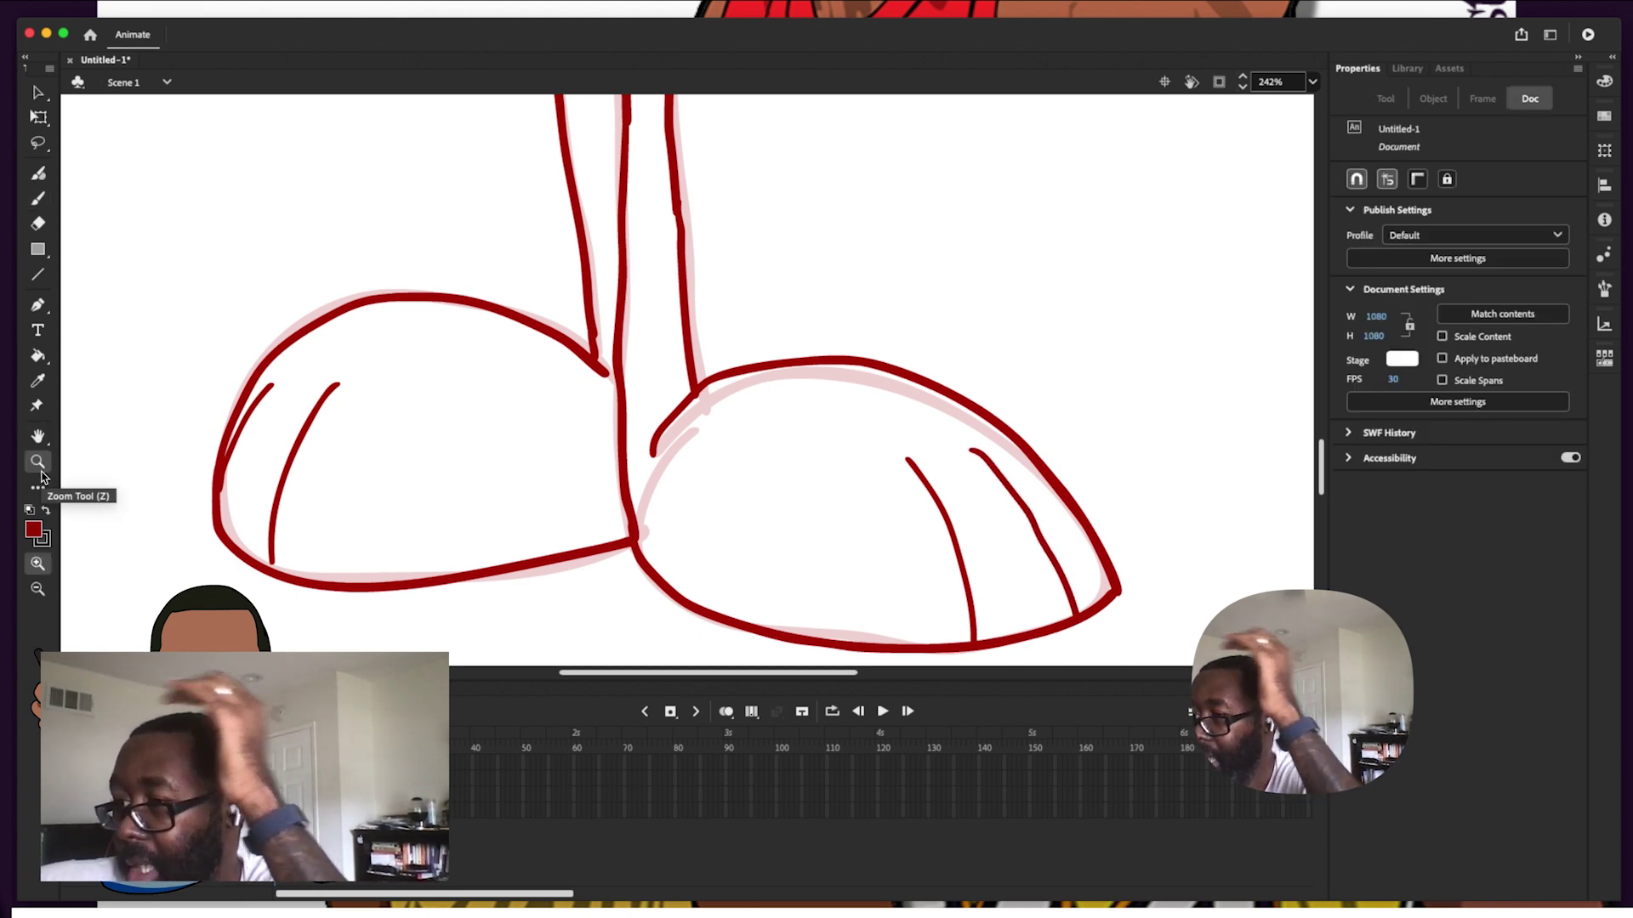
pyautogui.click(707, 367)
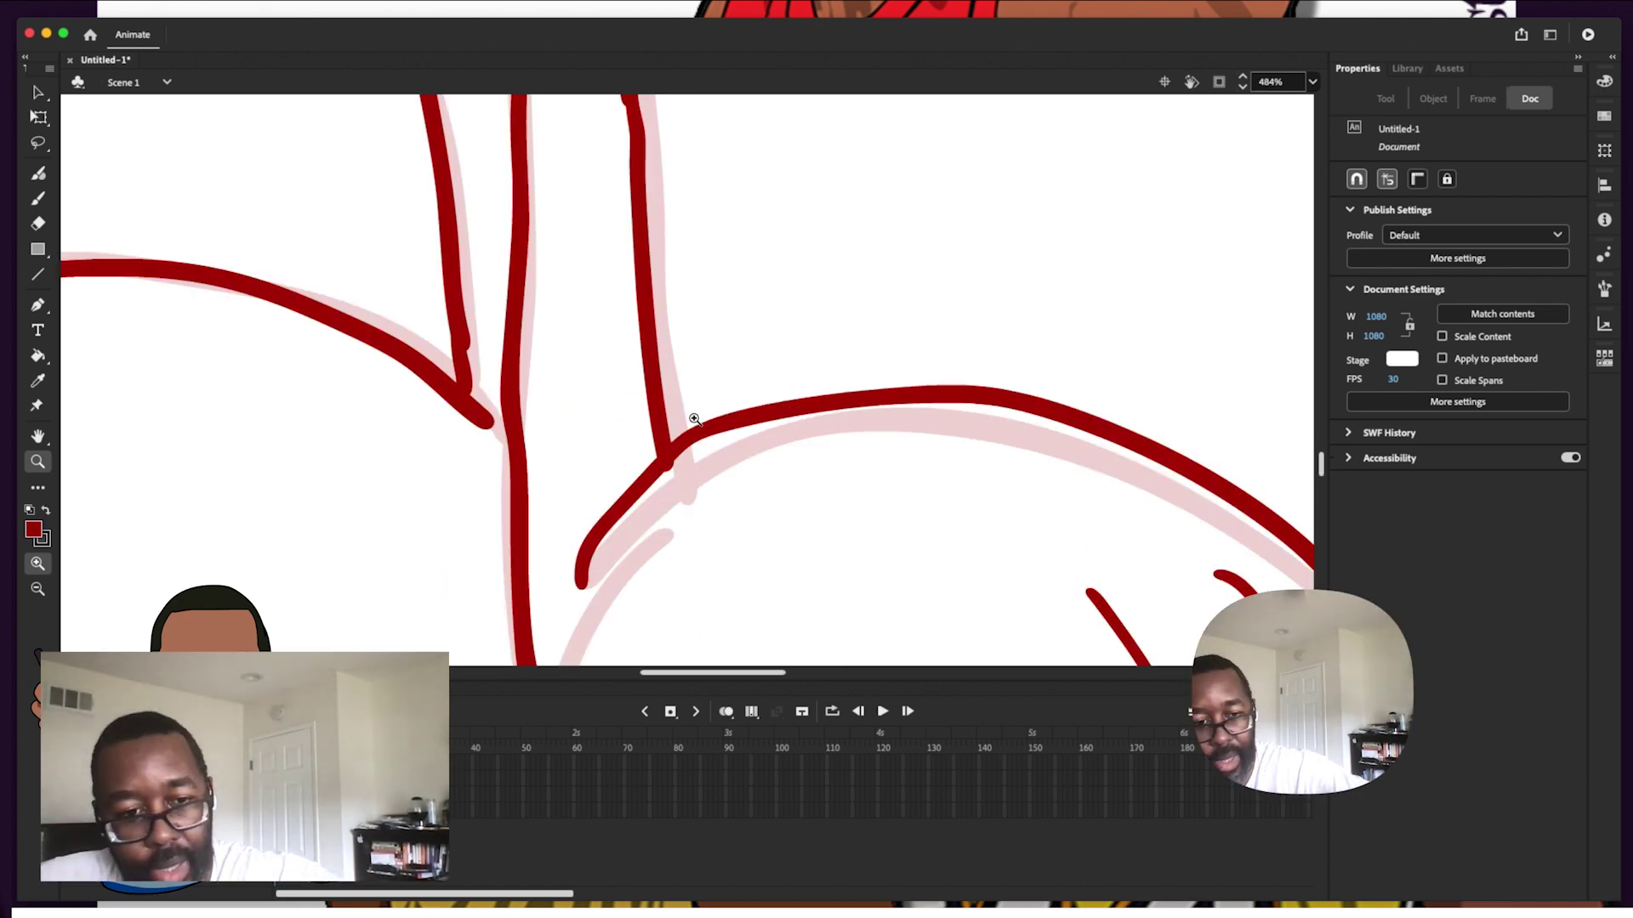
pyautogui.keyDown('alt'); pyautogui.click(689, 380); pyautogui.keyUp('alt')
pyautogui.keyDown('alt'); pyautogui.click(718, 400); pyautogui.keyUp('alt')
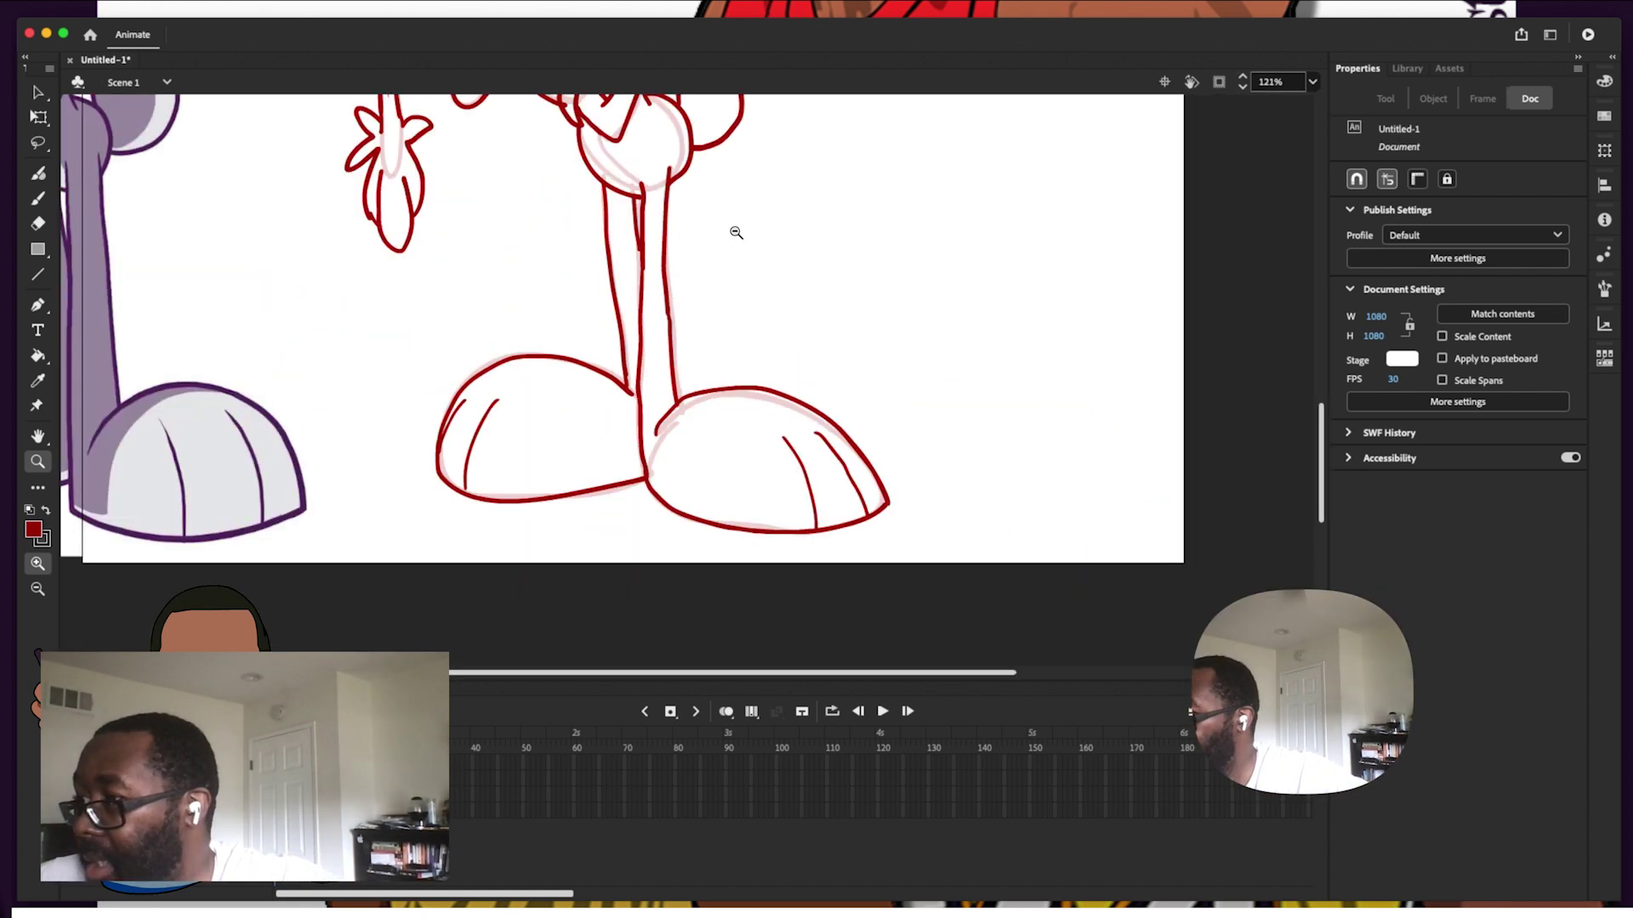
pyautogui.keyDown('alt'); pyautogui.click(734, 234); pyautogui.keyUp('alt')
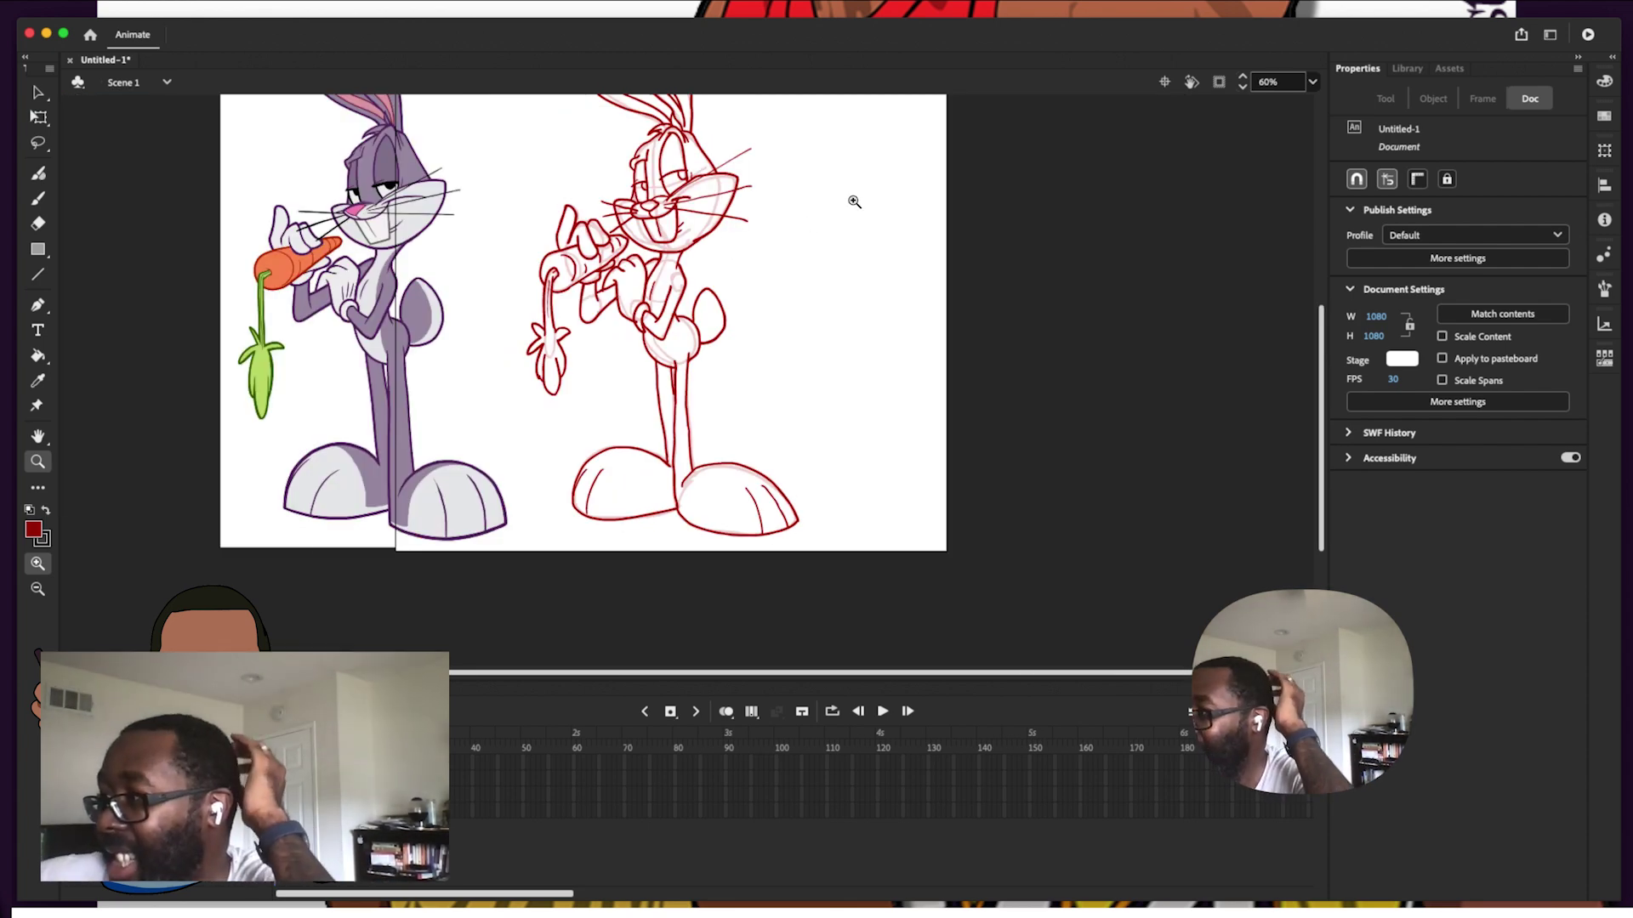
pyautogui.click(35, 531)
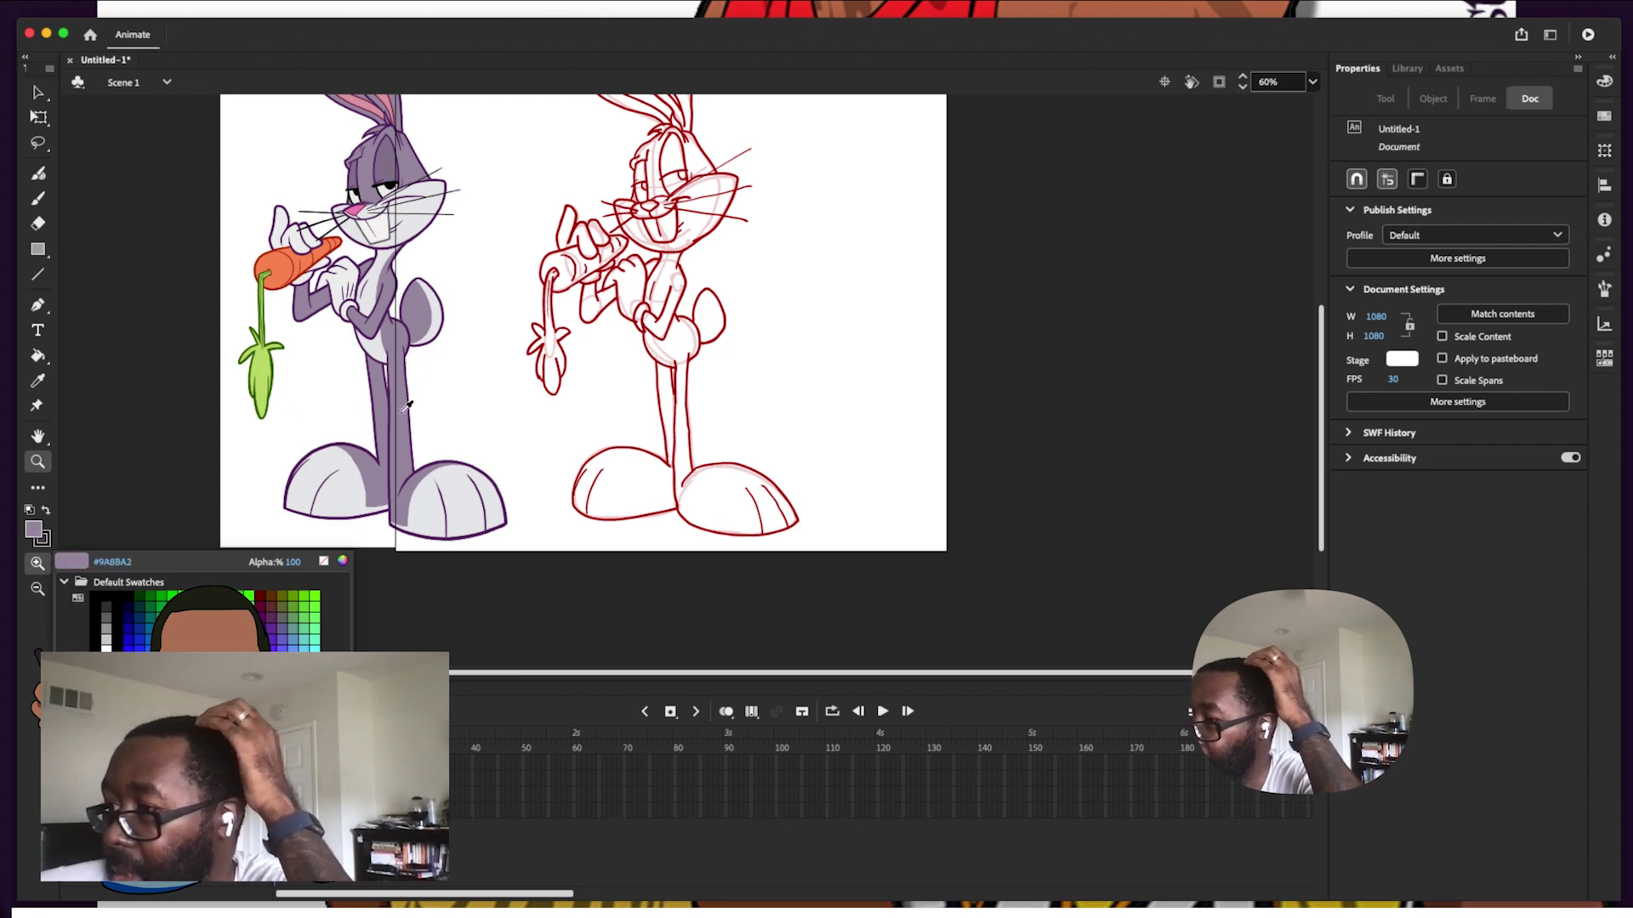
pyautogui.click(380, 470)
pyautogui.click(380, 471)
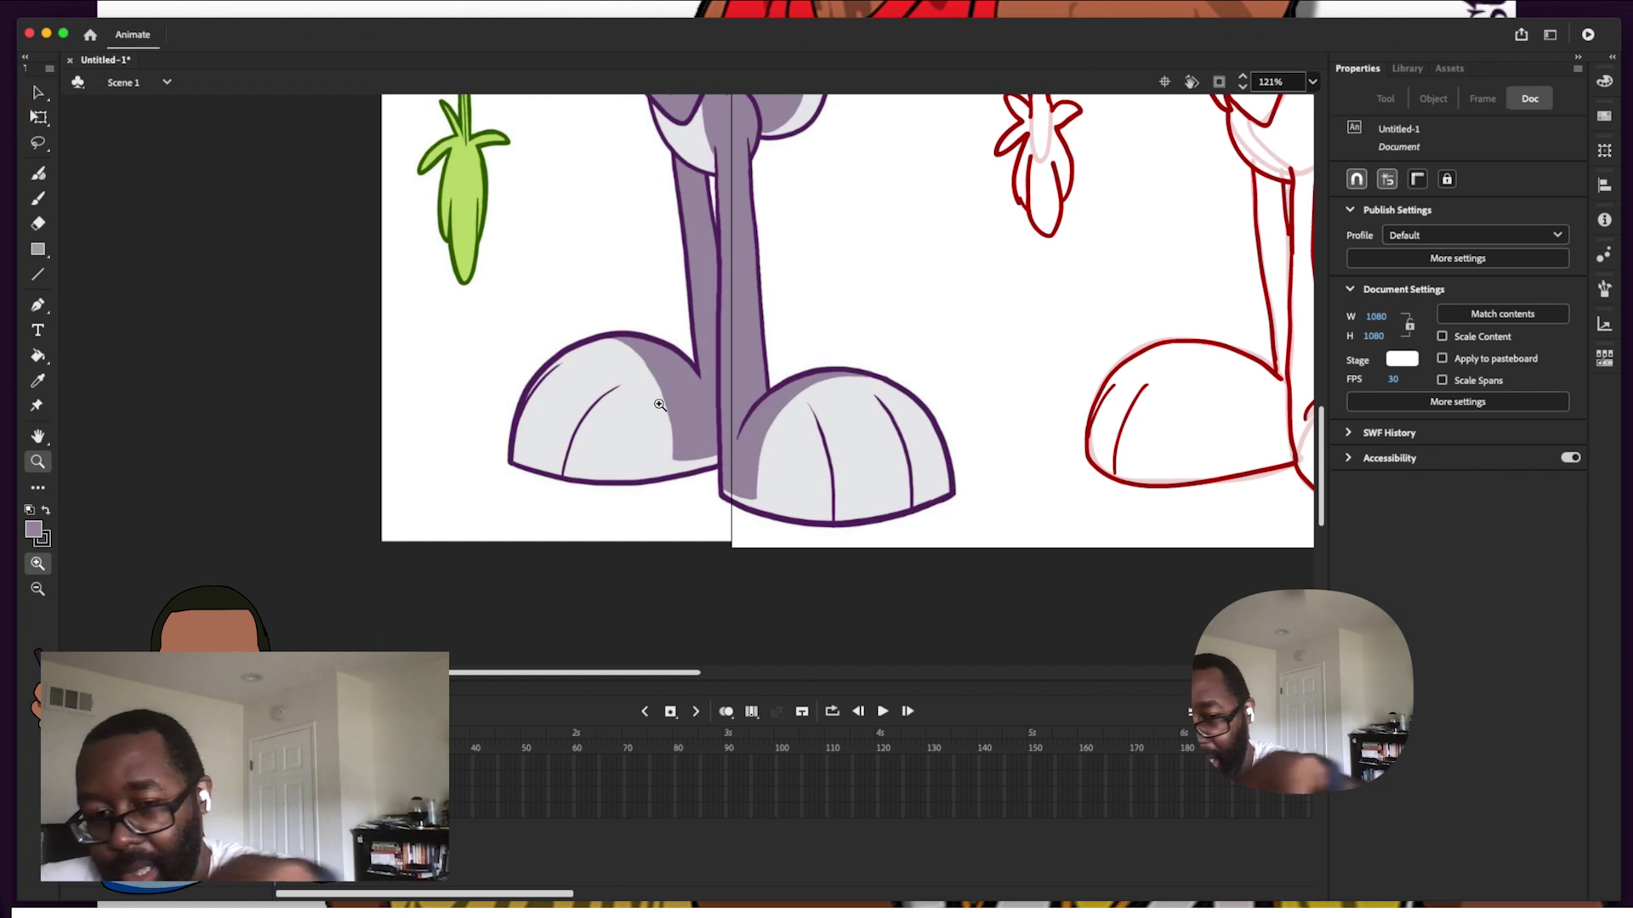
pyautogui.keyDown('alt'); pyautogui.click(788, 372); pyautogui.keyUp('alt')
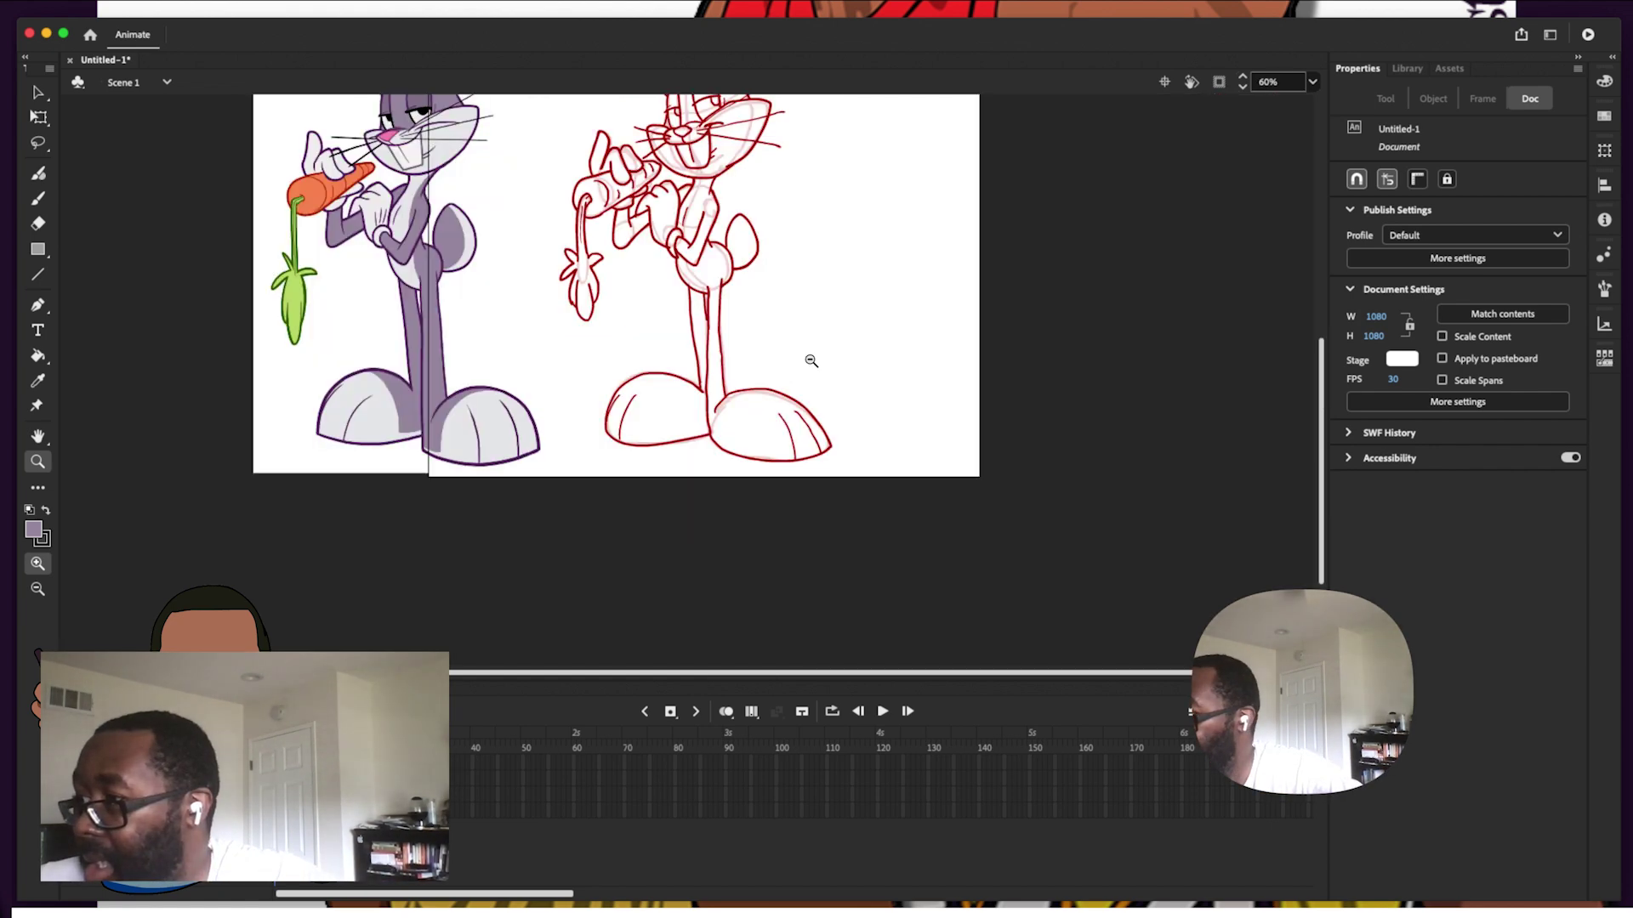
pyautogui.click(732, 347)
pyautogui.click(724, 575)
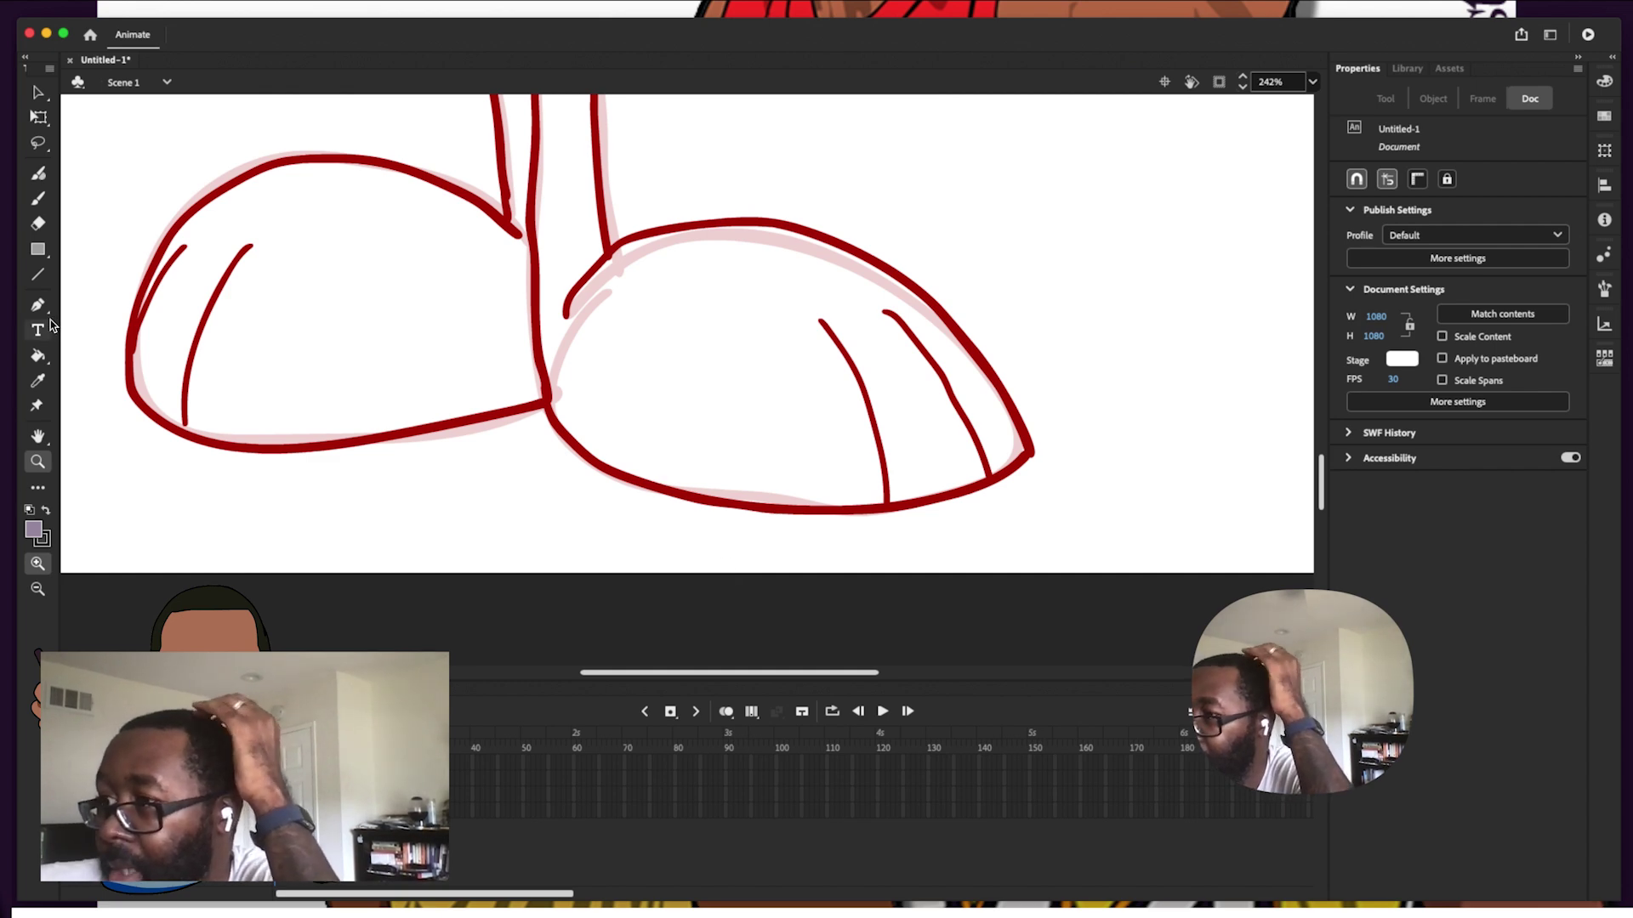
pyautogui.click(37, 275)
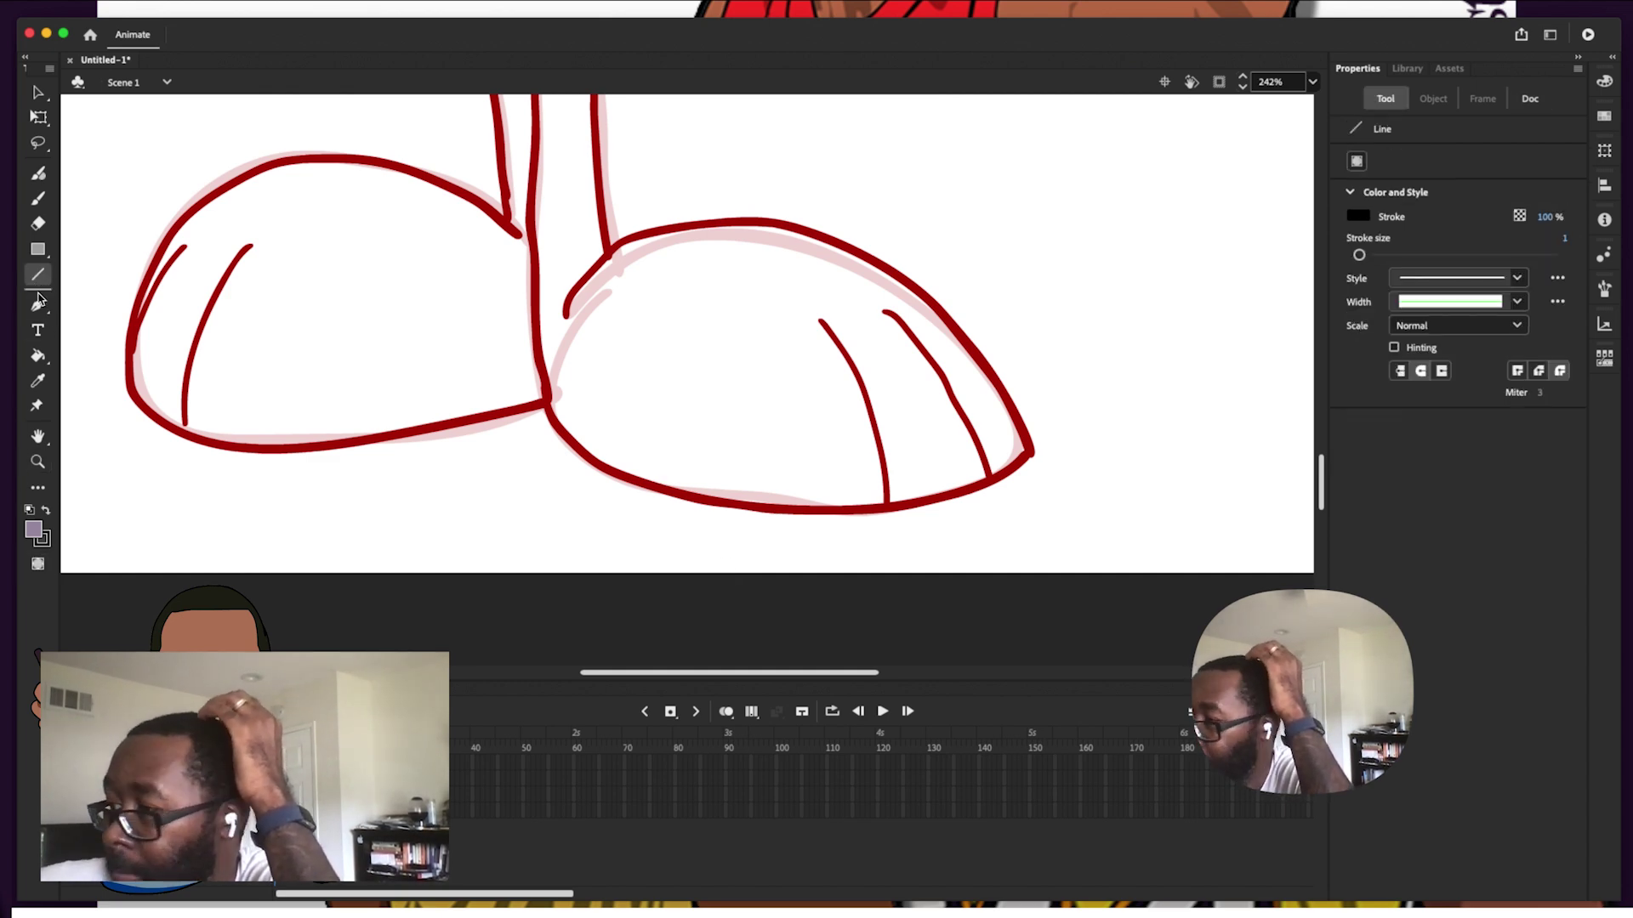
pyautogui.moveTo(550, 394); pyautogui.dragTo(581, 427)
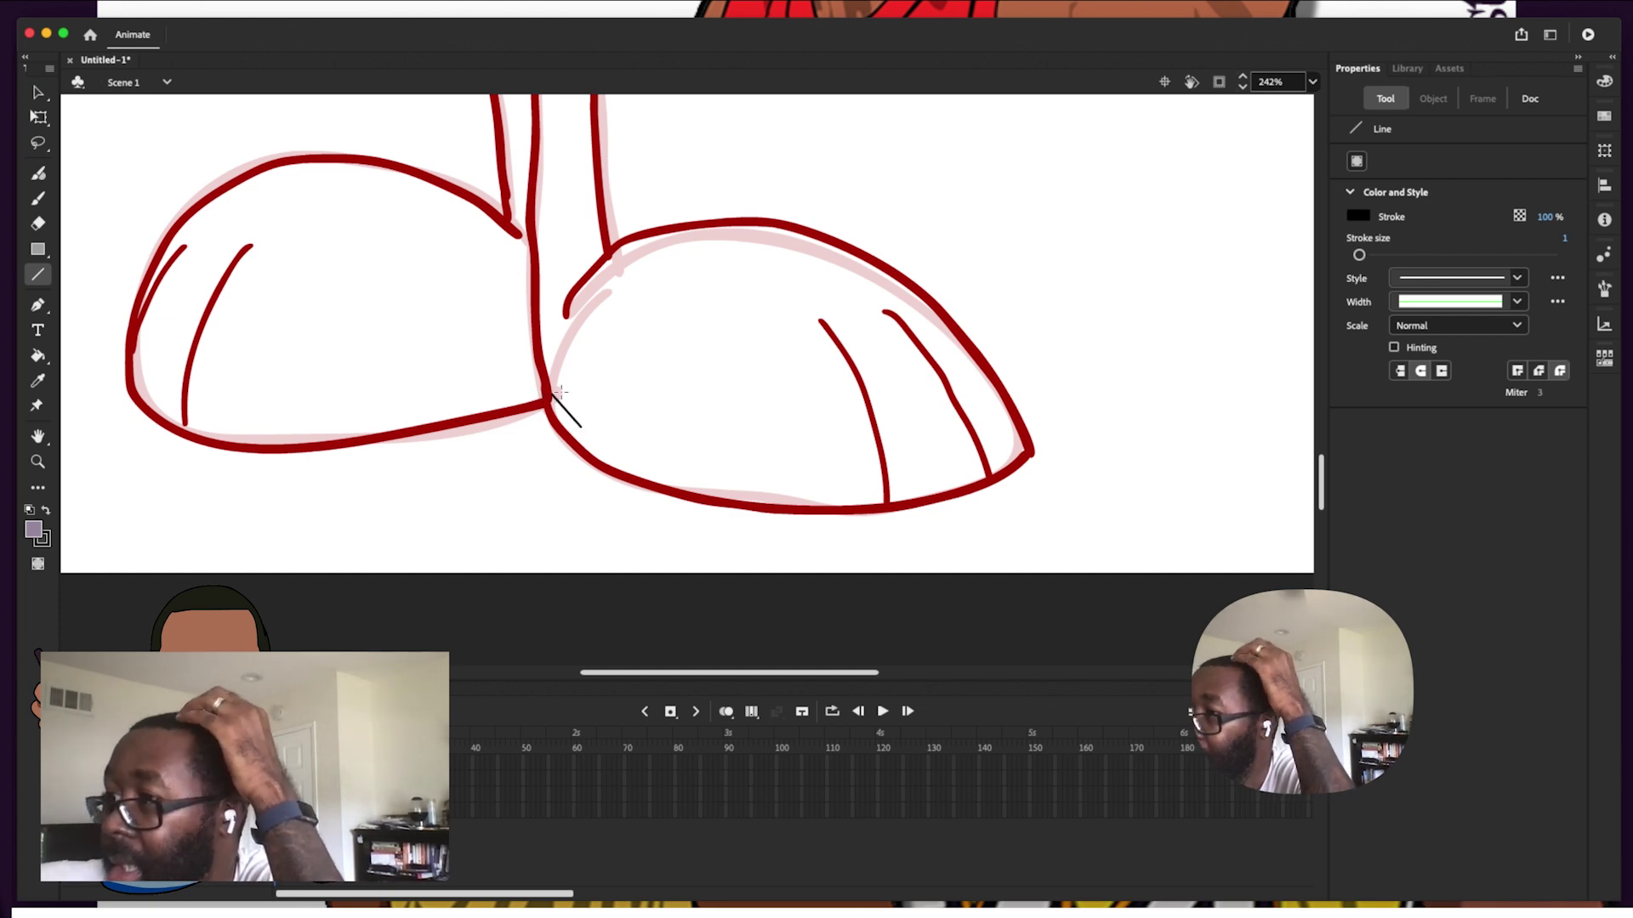
pyautogui.click(170, 7)
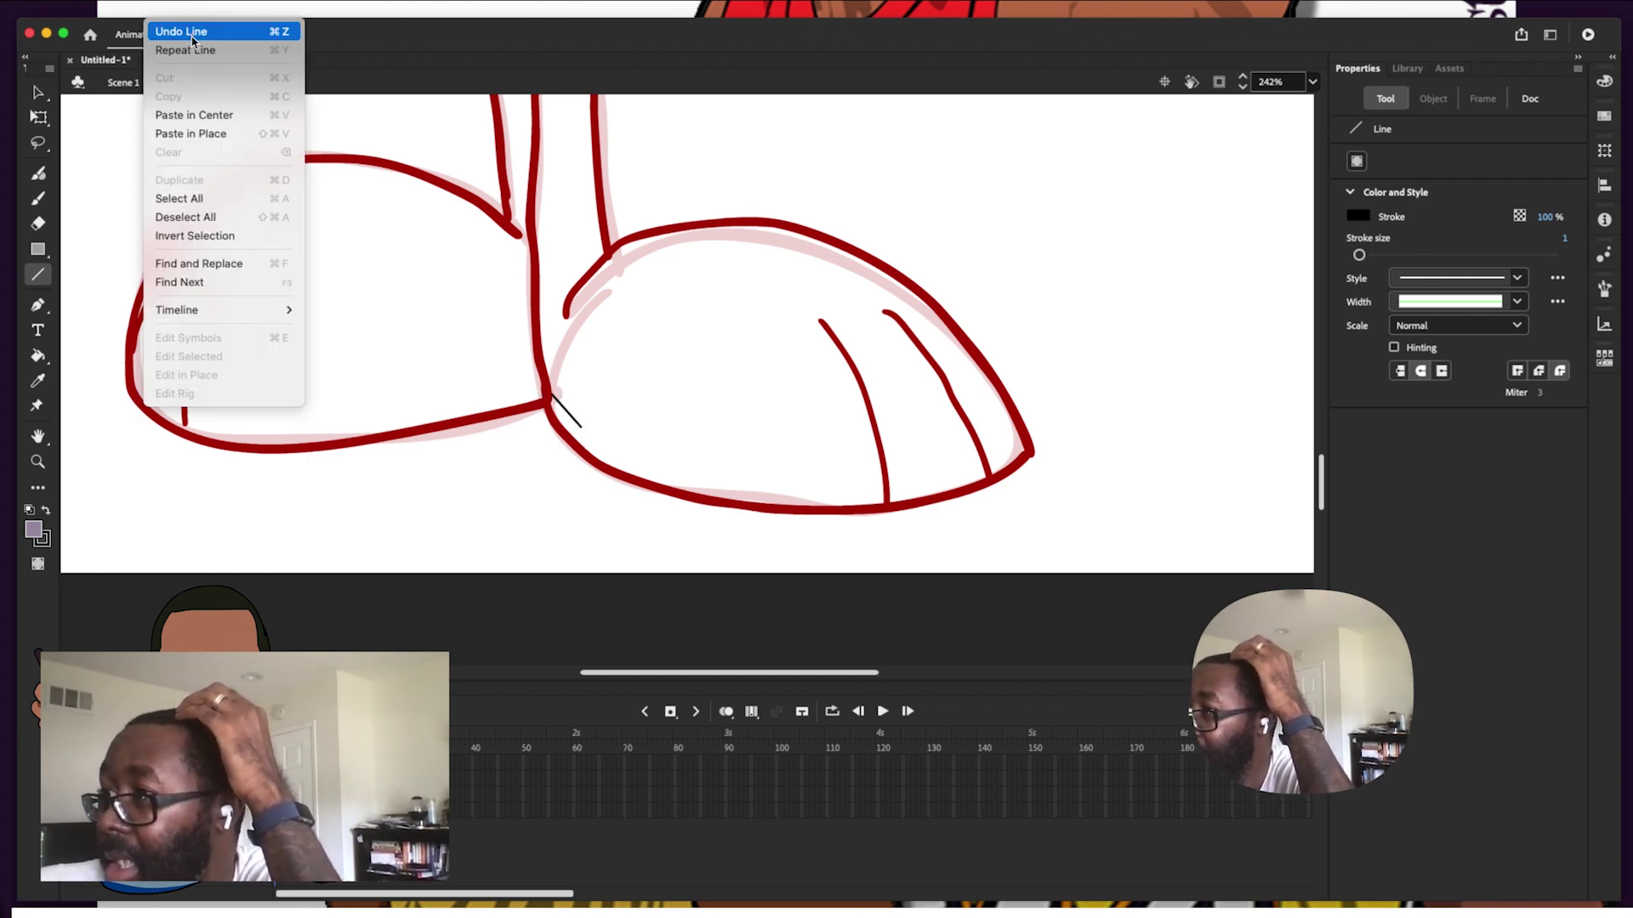
pyautogui.click(192, 38)
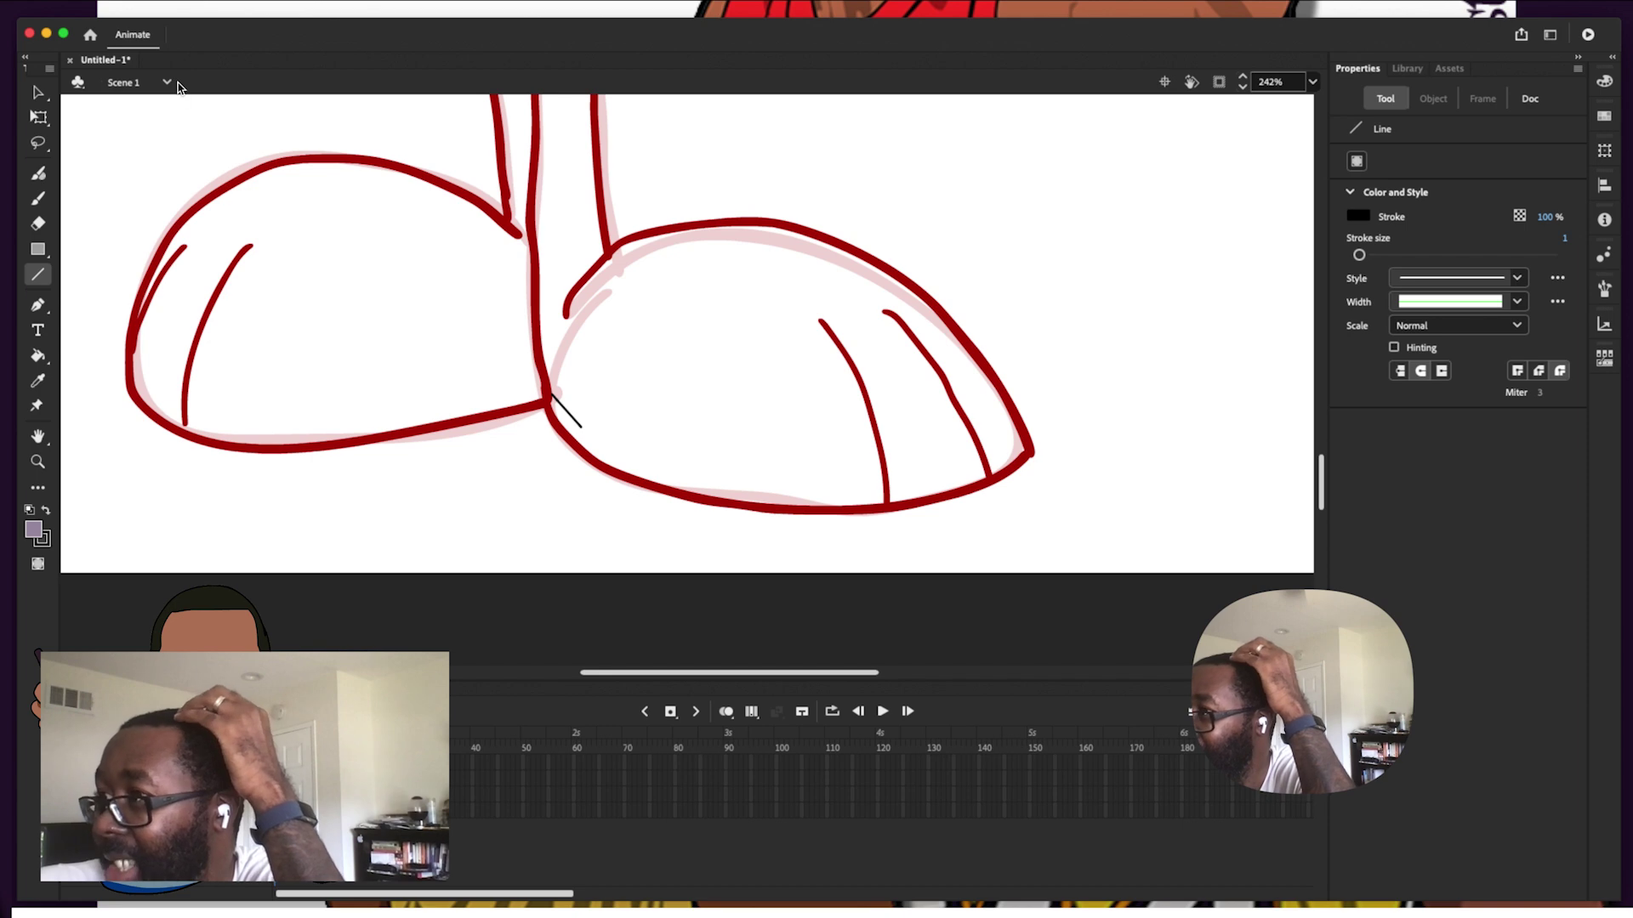
pyautogui.click(166, 2)
pyautogui.click(175, 30)
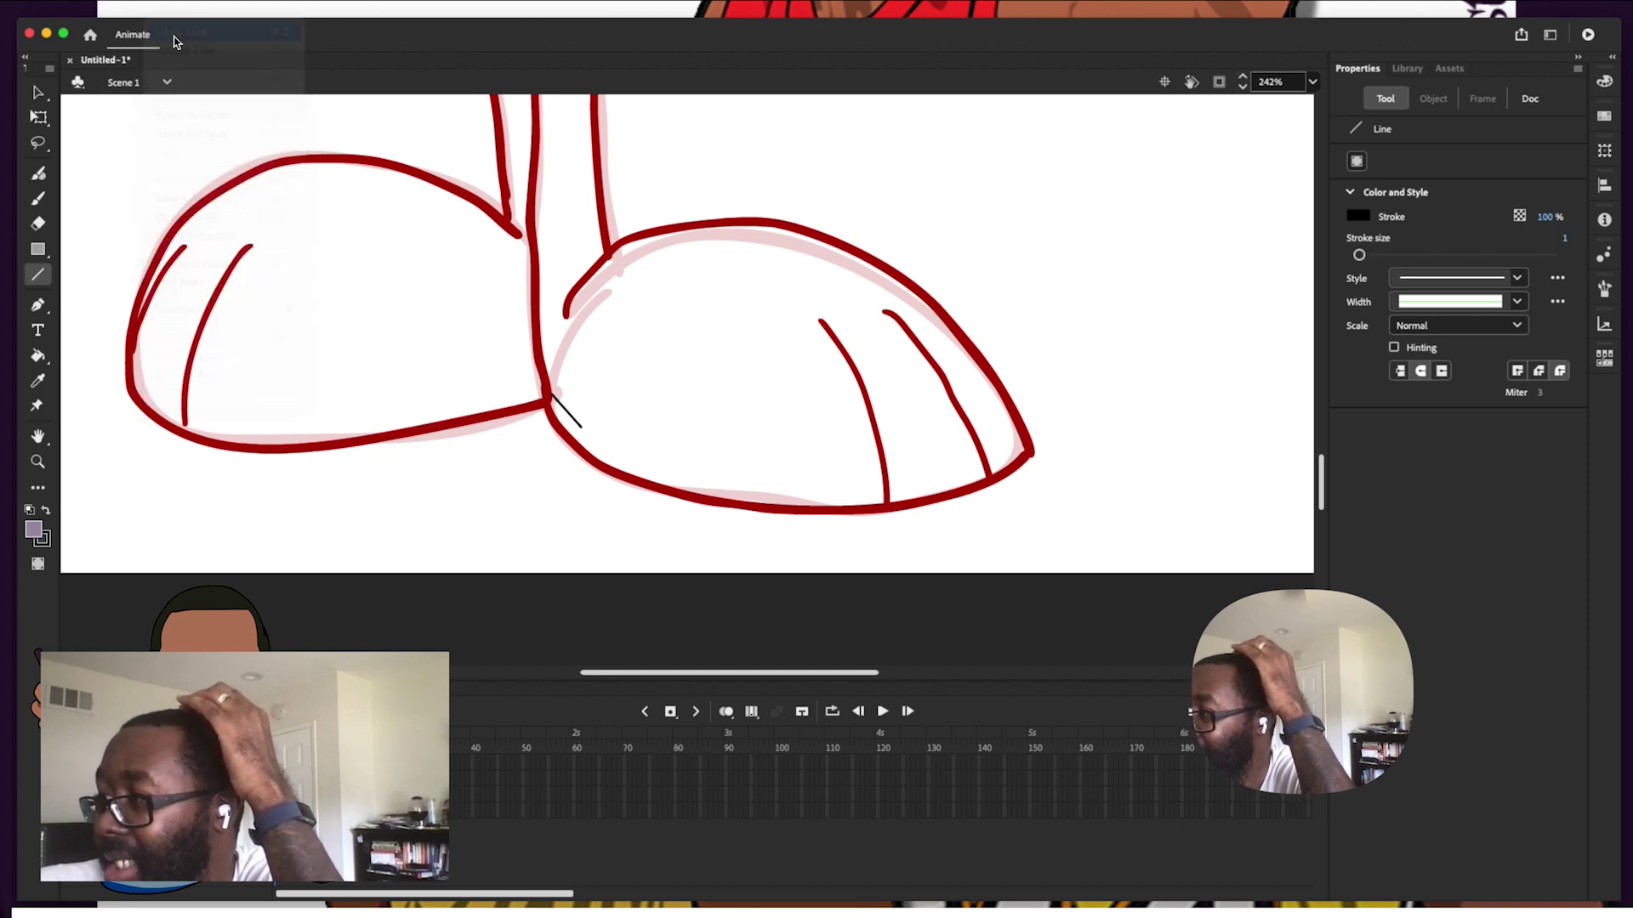
pyautogui.click(169, 10)
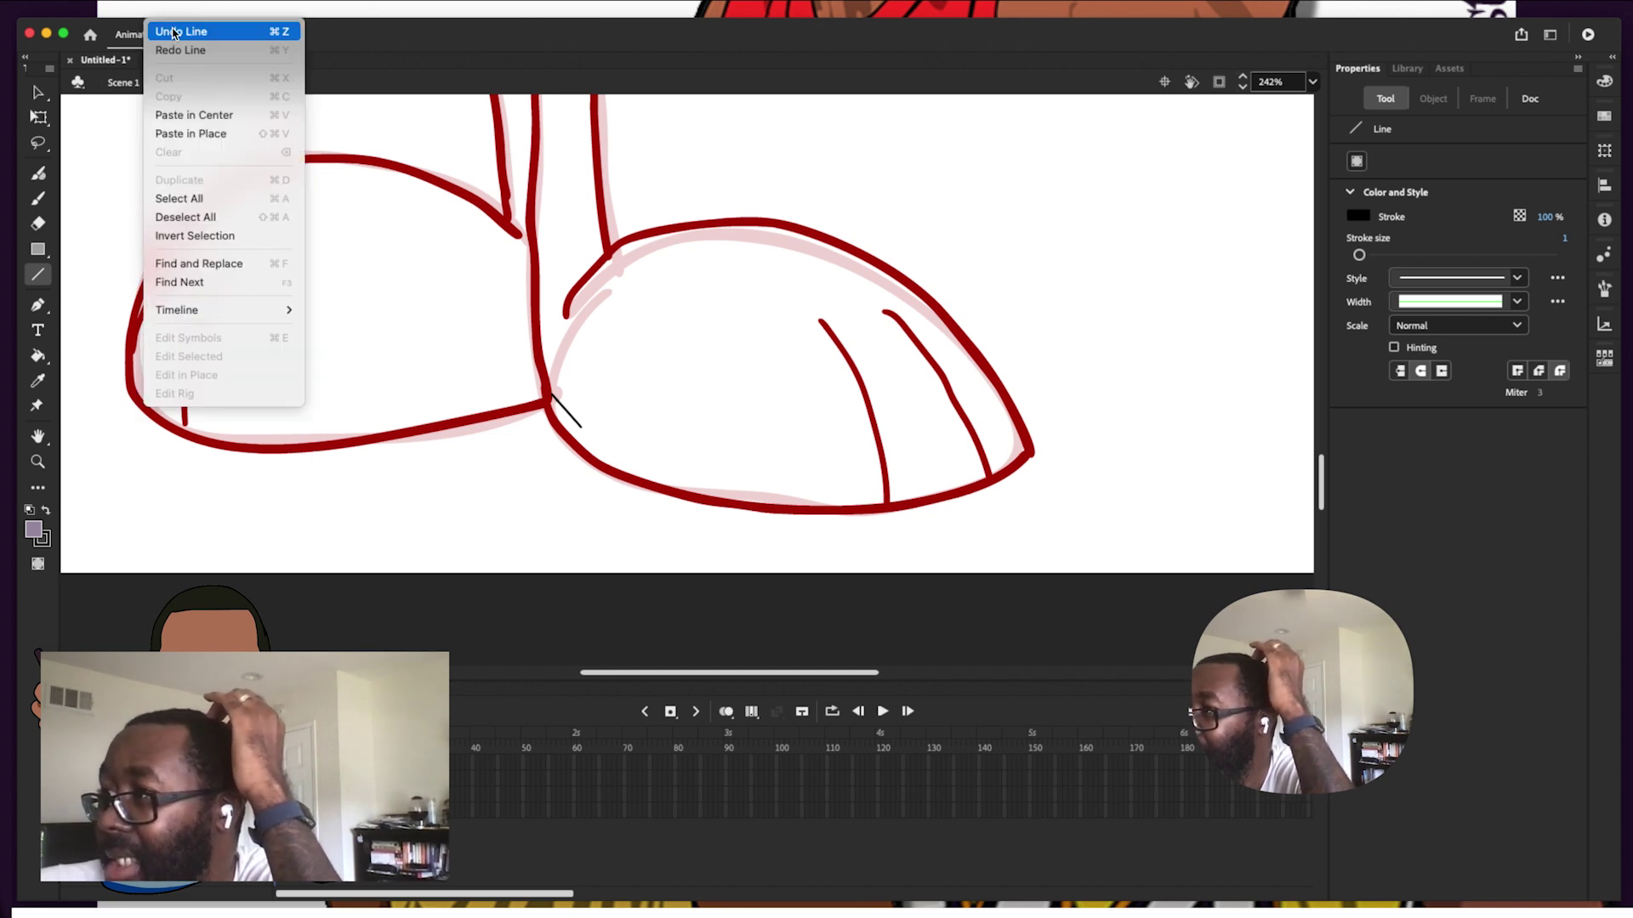
pyautogui.click(180, 33)
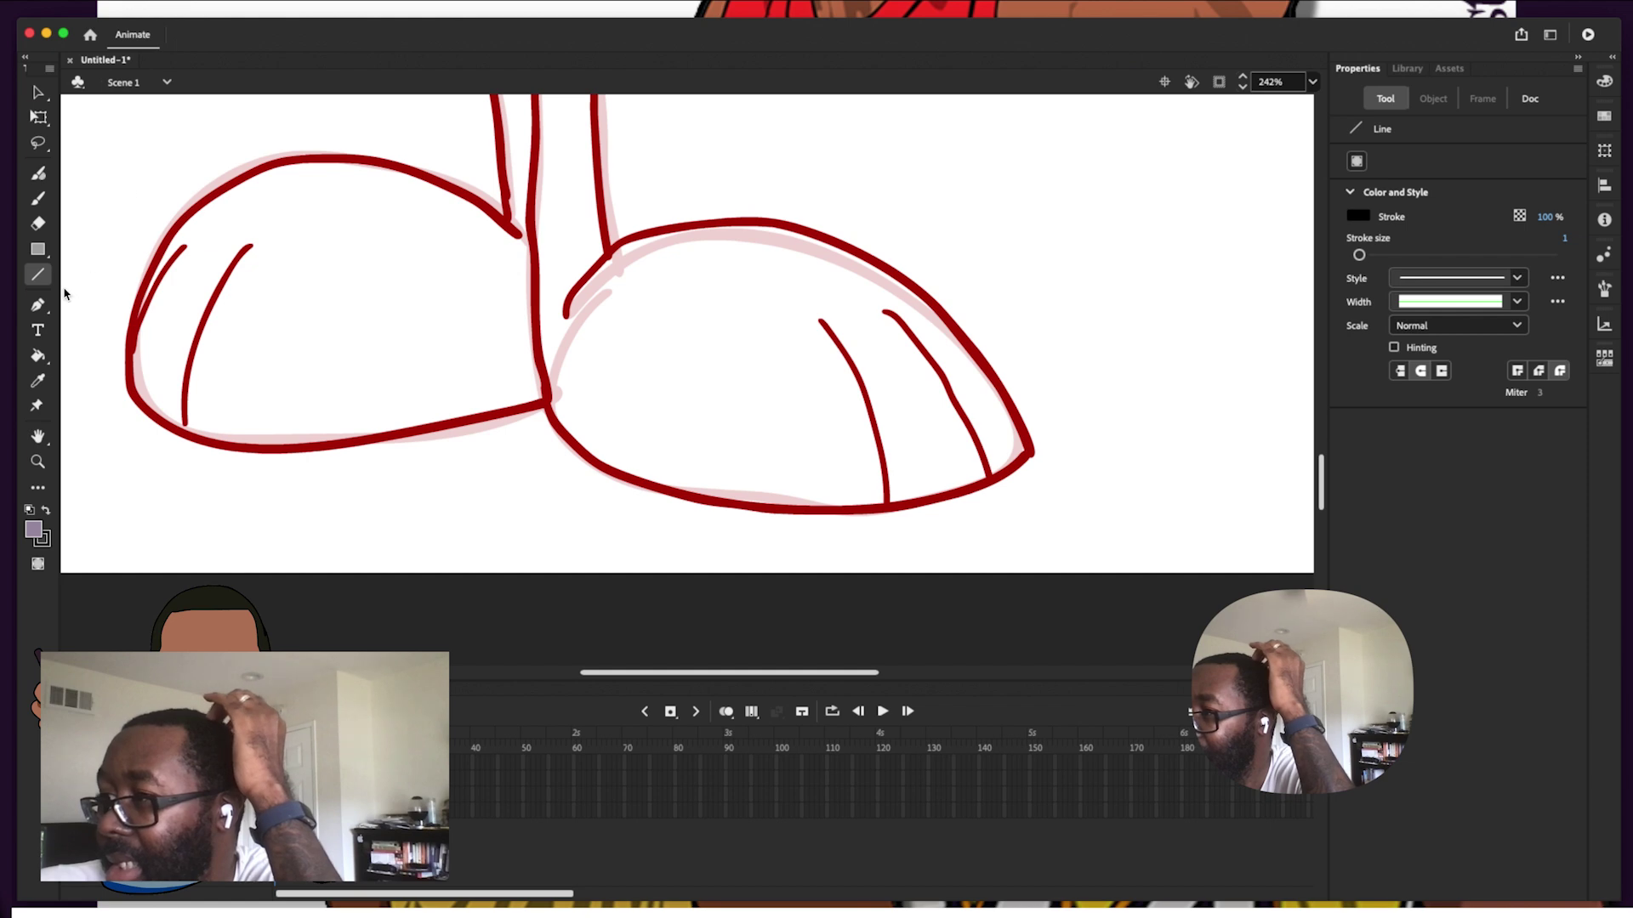
# Draw purple-grey shading boundary lines across both feet with the Classic Brush, meeting where the feet touch
pyautogui.click(42, 199)
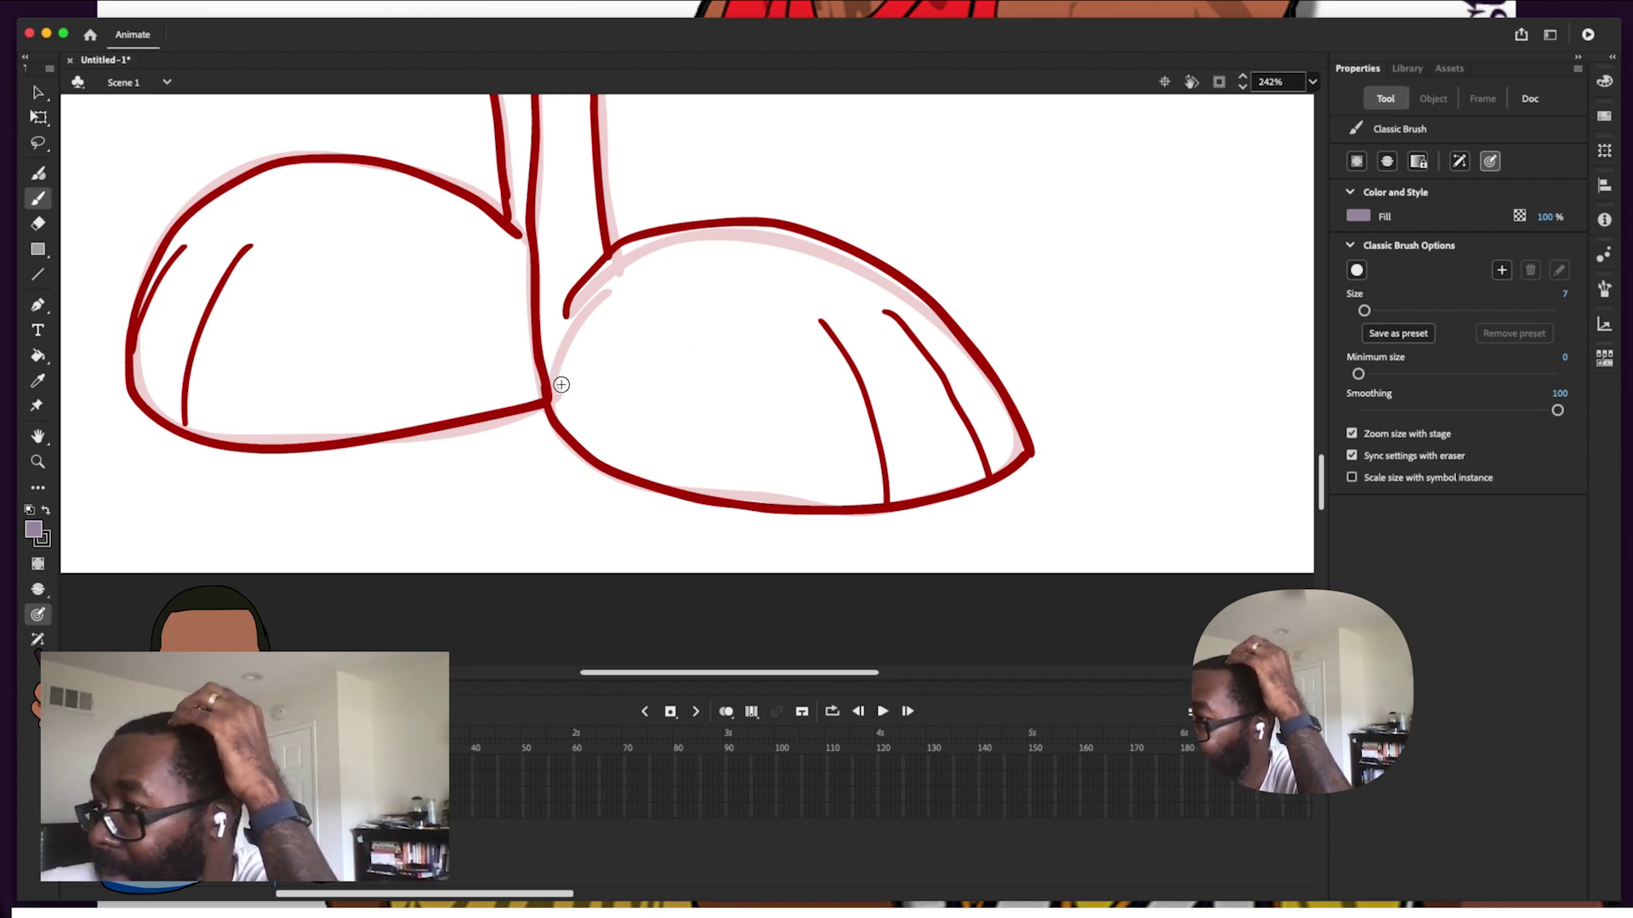
pyautogui.moveTo(548, 381); pyautogui.dragTo(586, 419)
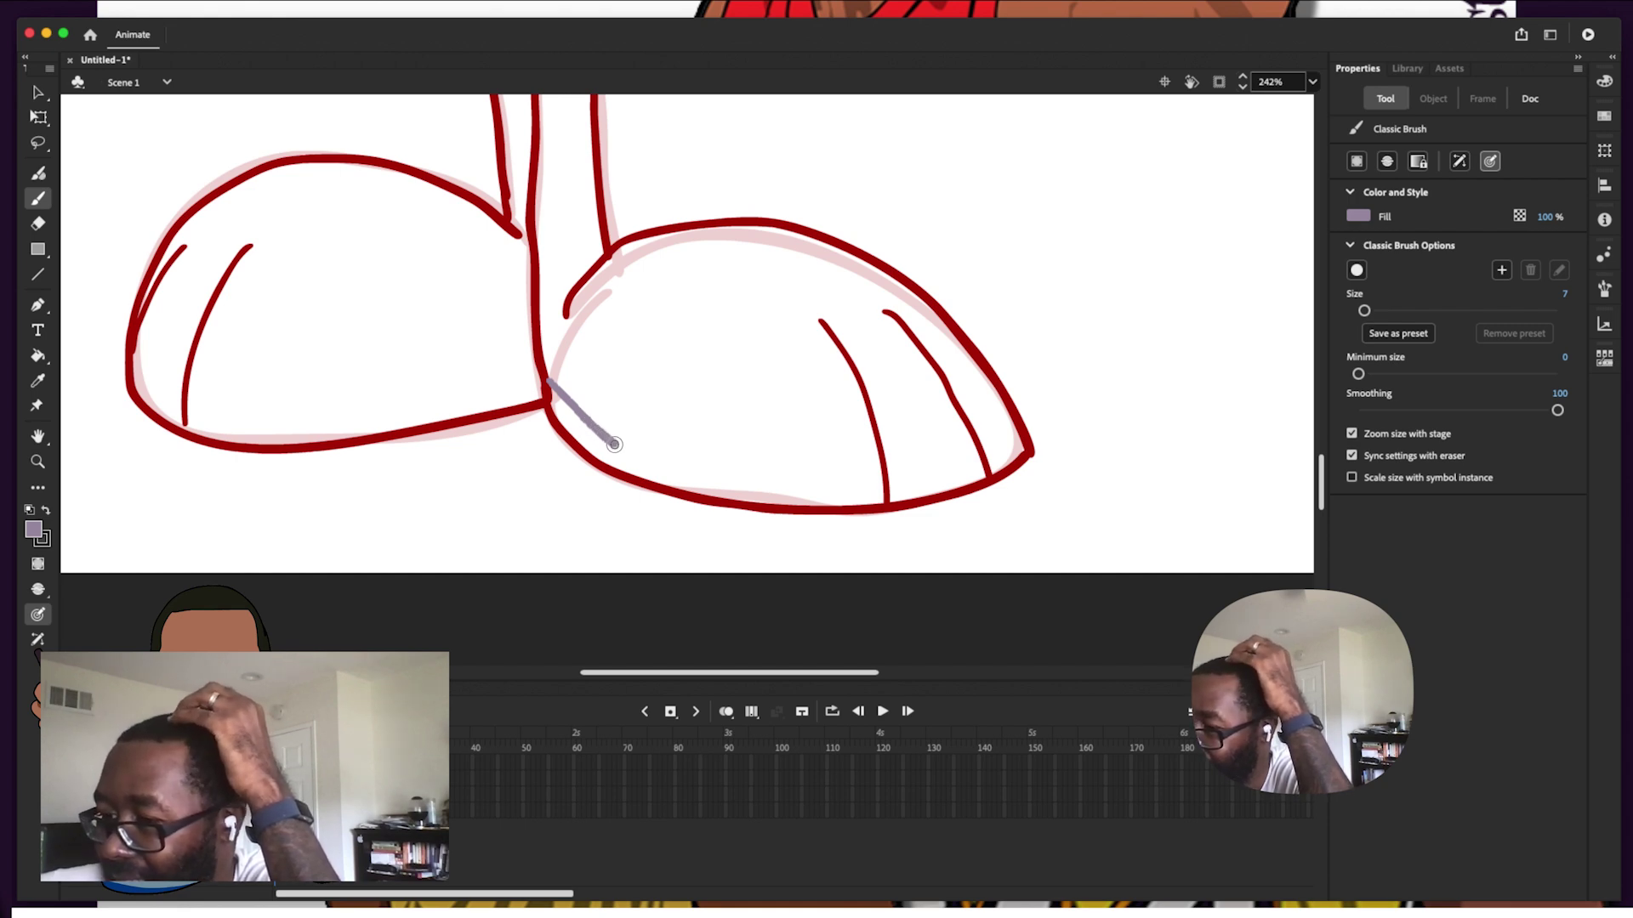
pyautogui.moveTo(614, 443)
pyautogui.mouseDown()
pyautogui.moveTo(612, 385)
pyautogui.moveTo(659, 323)
pyautogui.moveTo(738, 270)
pyautogui.moveTo(833, 240)
pyautogui.mouseUp()
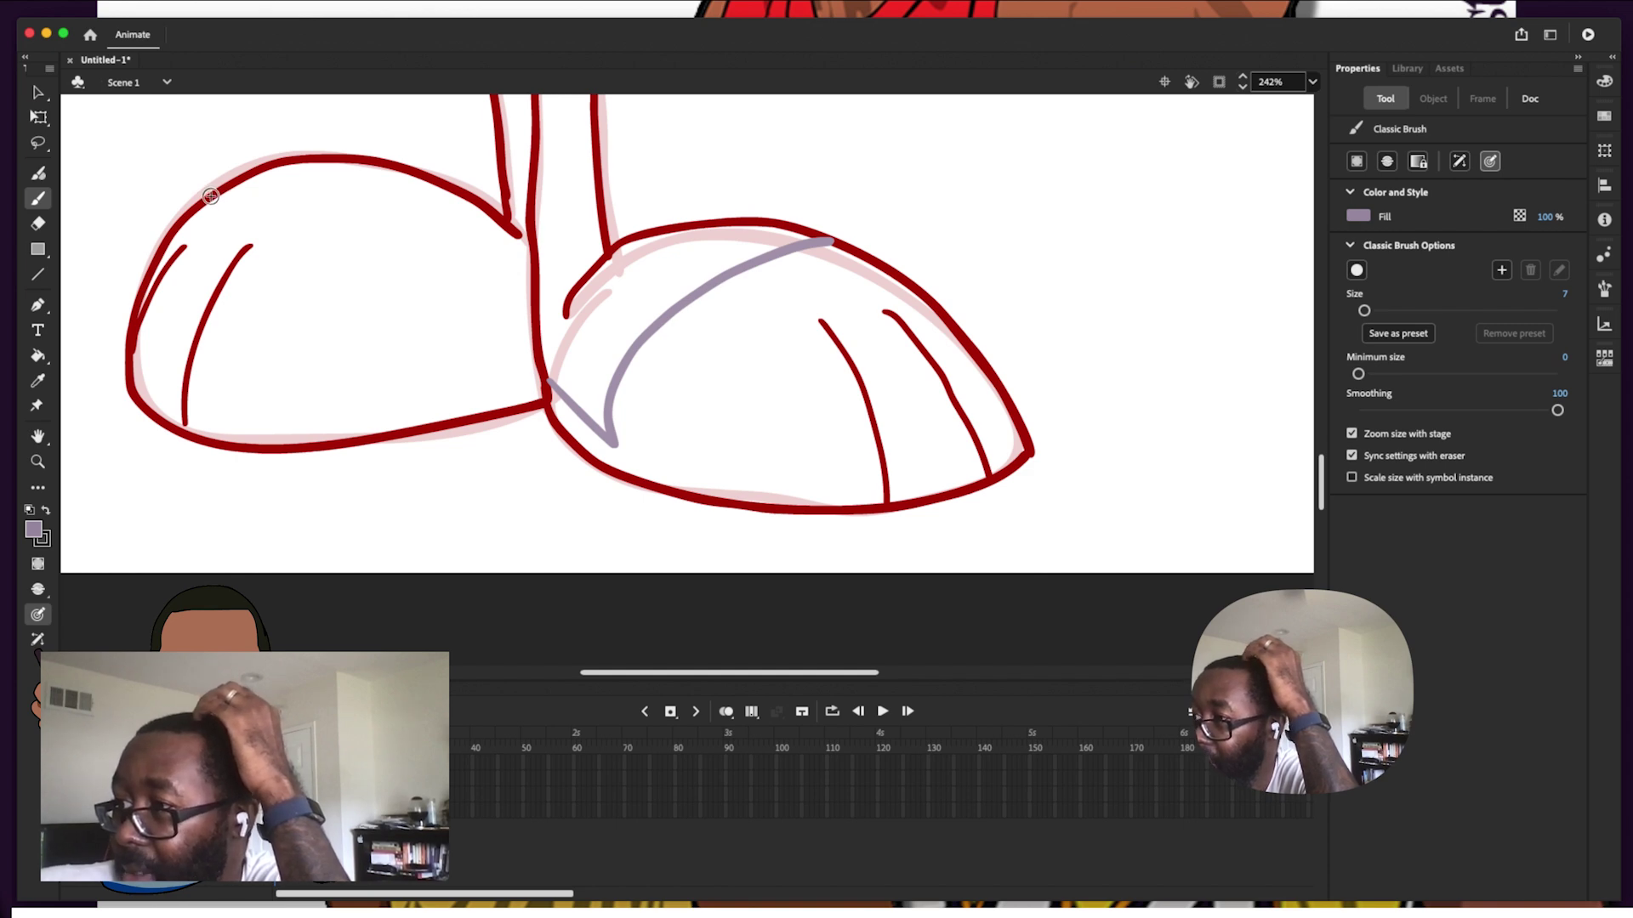
pyautogui.moveTo(210, 196)
pyautogui.mouseDown()
pyautogui.moveTo(304, 259)
pyautogui.moveTo(338, 368)
pyautogui.moveTo(411, 387)
pyautogui.moveTo(544, 372)
pyautogui.mouseUp()
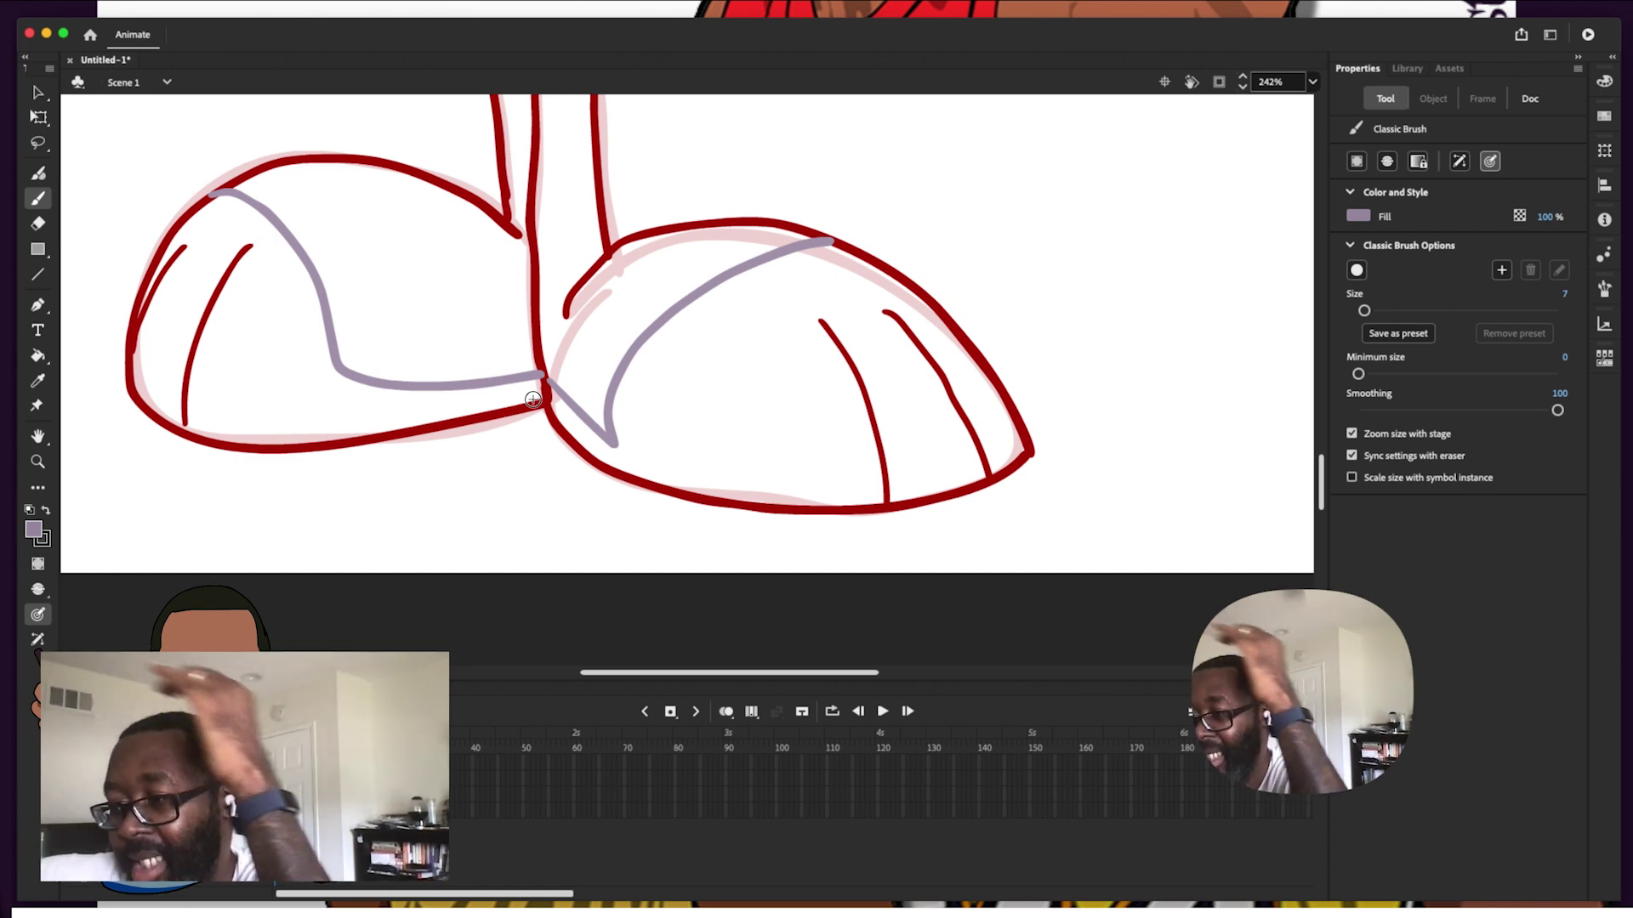
# Draw purple-grey shading boundary curves down the hip from the bent elbow to the legs and down the egg-shaped tail
pyautogui.moveTo(1320, 501)
pyautogui.mouseDown()
pyautogui.moveTo(1315, 443)
pyautogui.moveTo(1298, 437)
pyautogui.mouseUp()
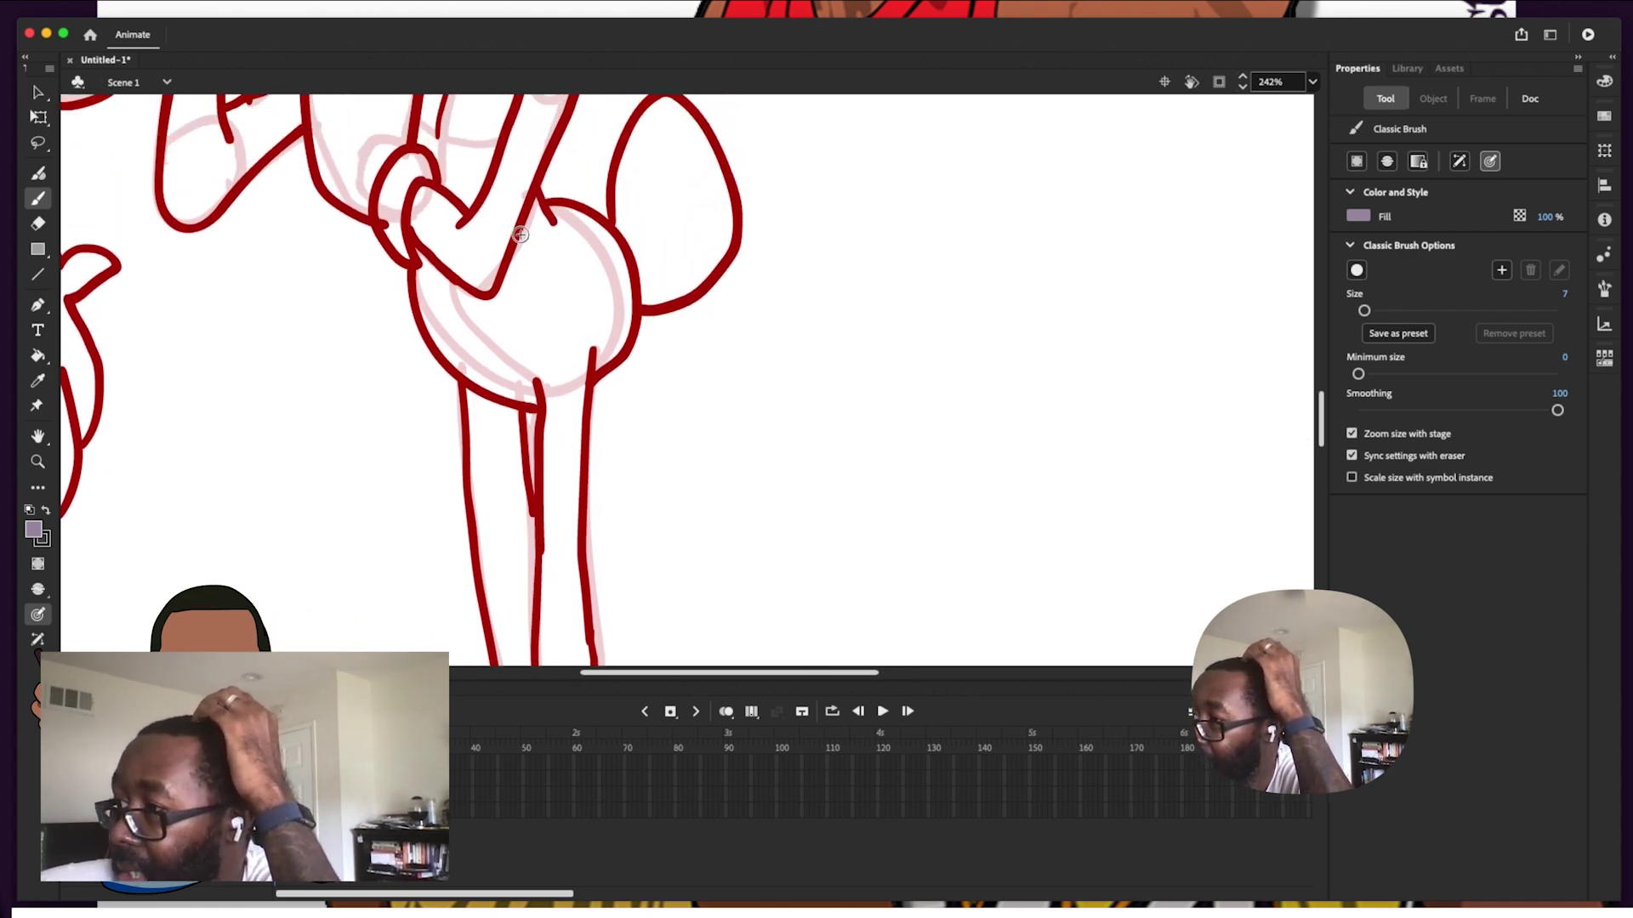
pyautogui.moveTo(519, 230); pyautogui.dragTo(534, 385)
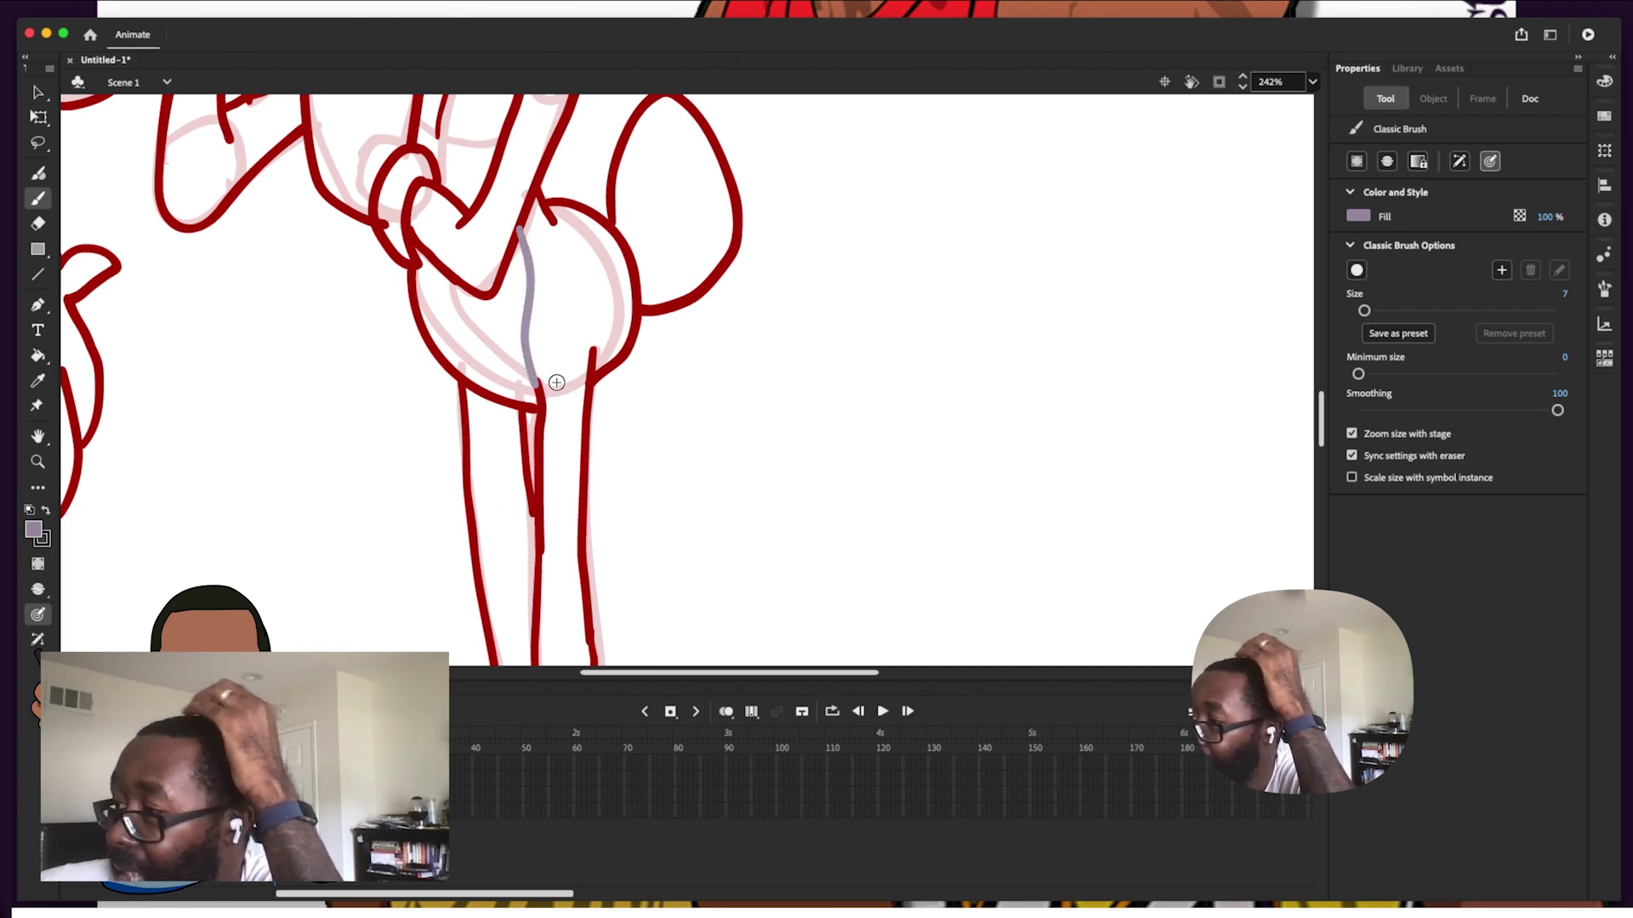
pyautogui.moveTo(1320, 426); pyautogui.dragTo(1319, 419)
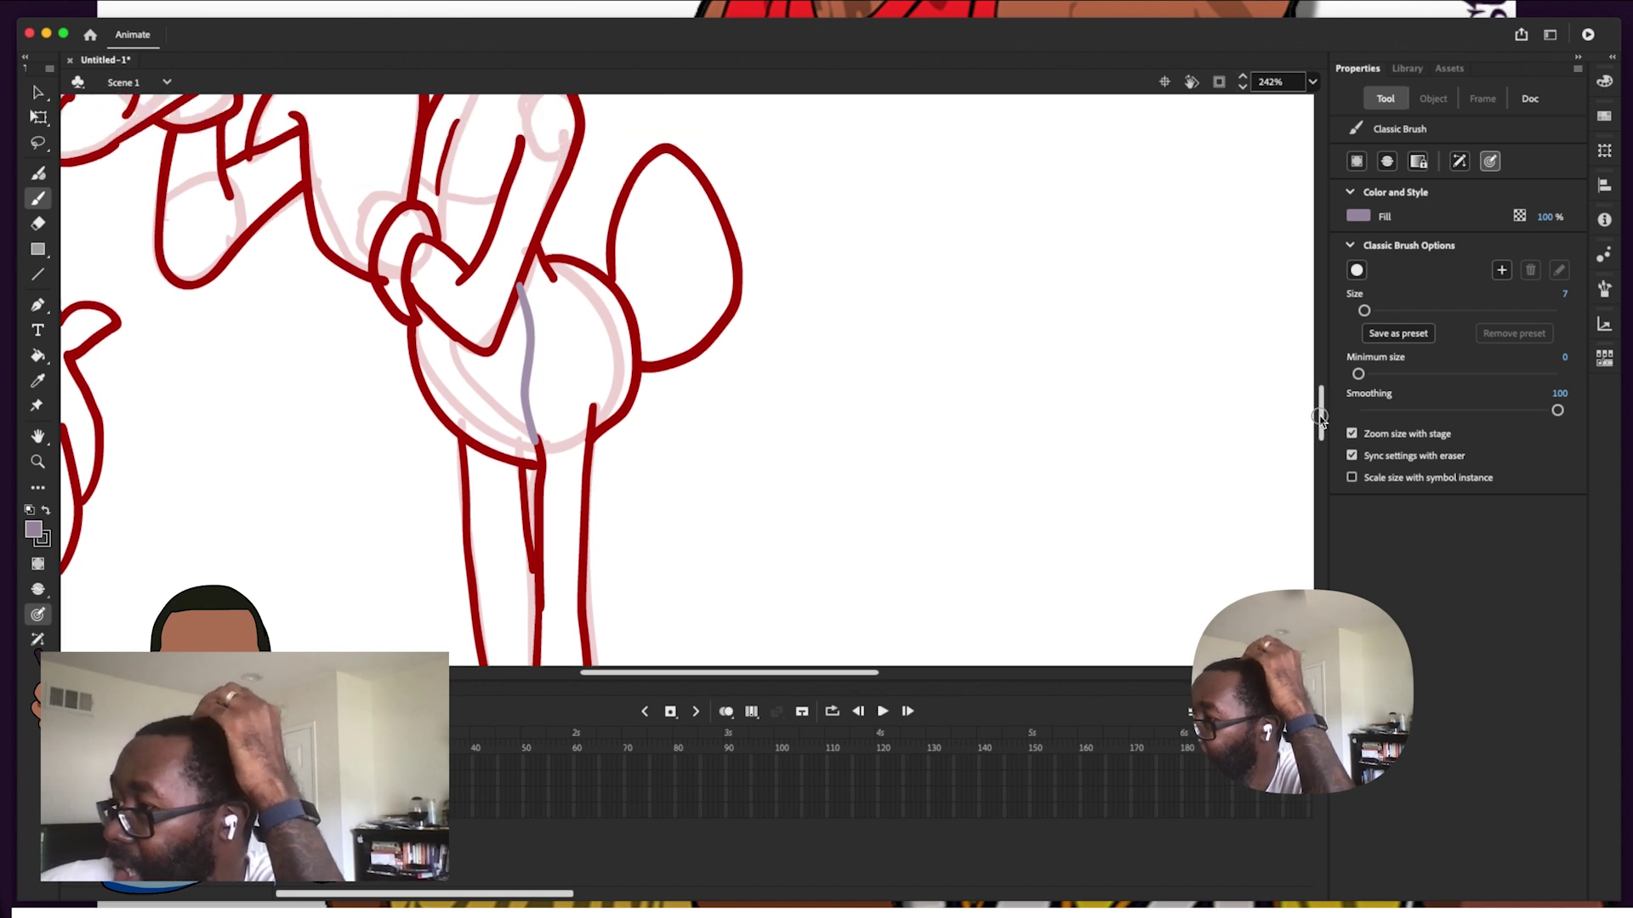
pyautogui.scroll(2, 1320, 419)
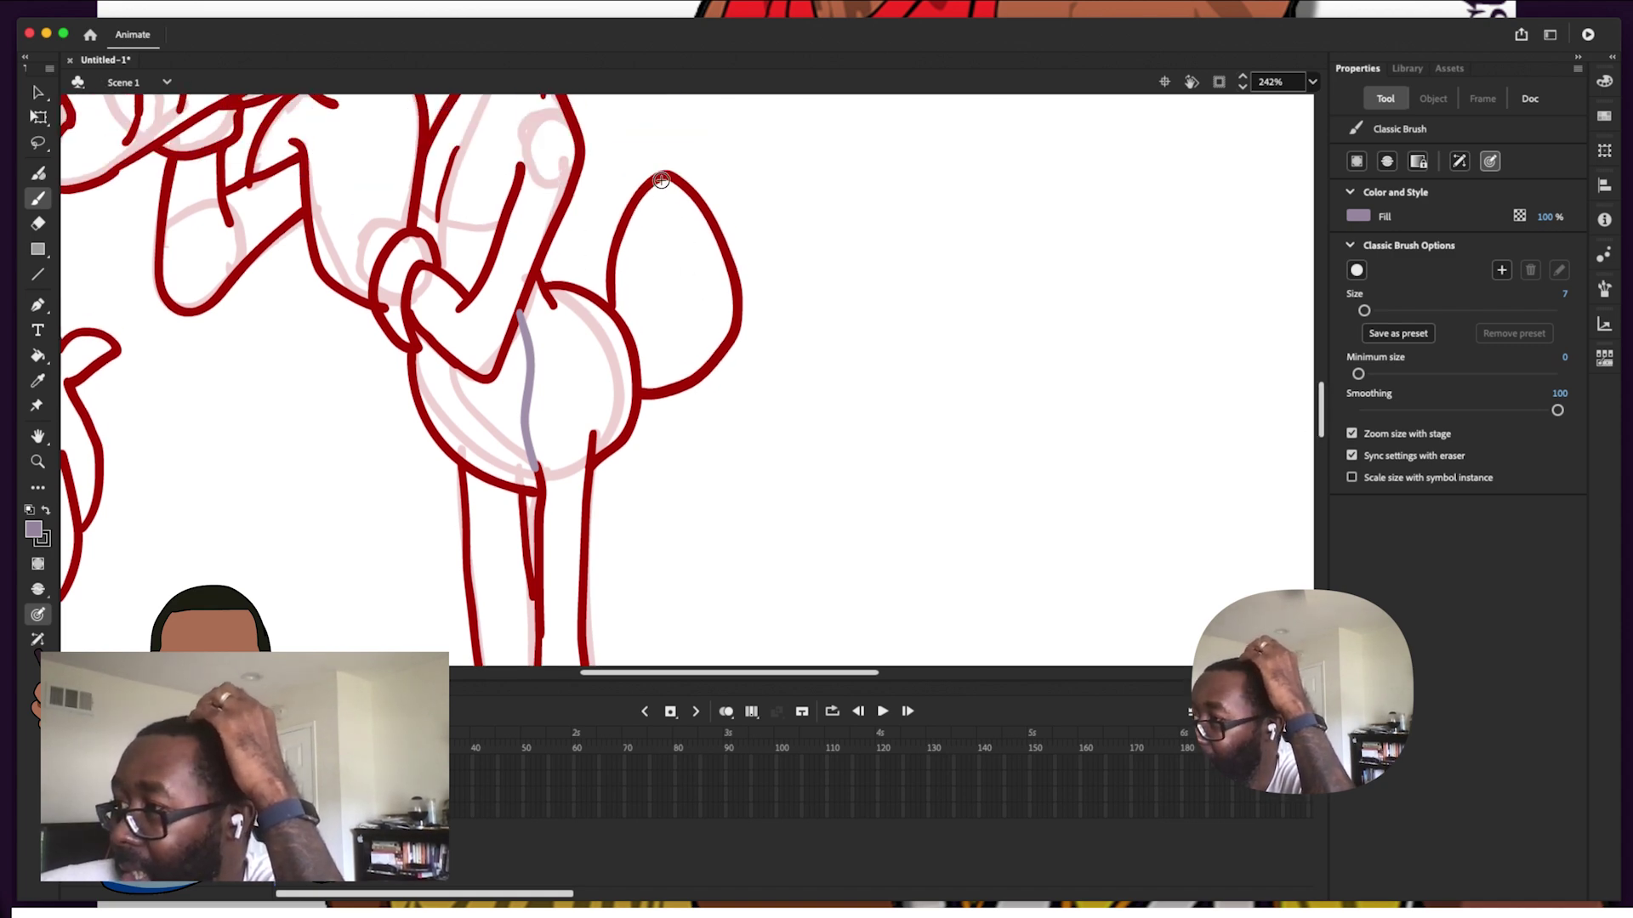
pyautogui.moveTo(660, 179)
pyautogui.mouseDown()
pyautogui.moveTo(699, 280)
pyautogui.moveTo(701, 372)
pyautogui.mouseUp()
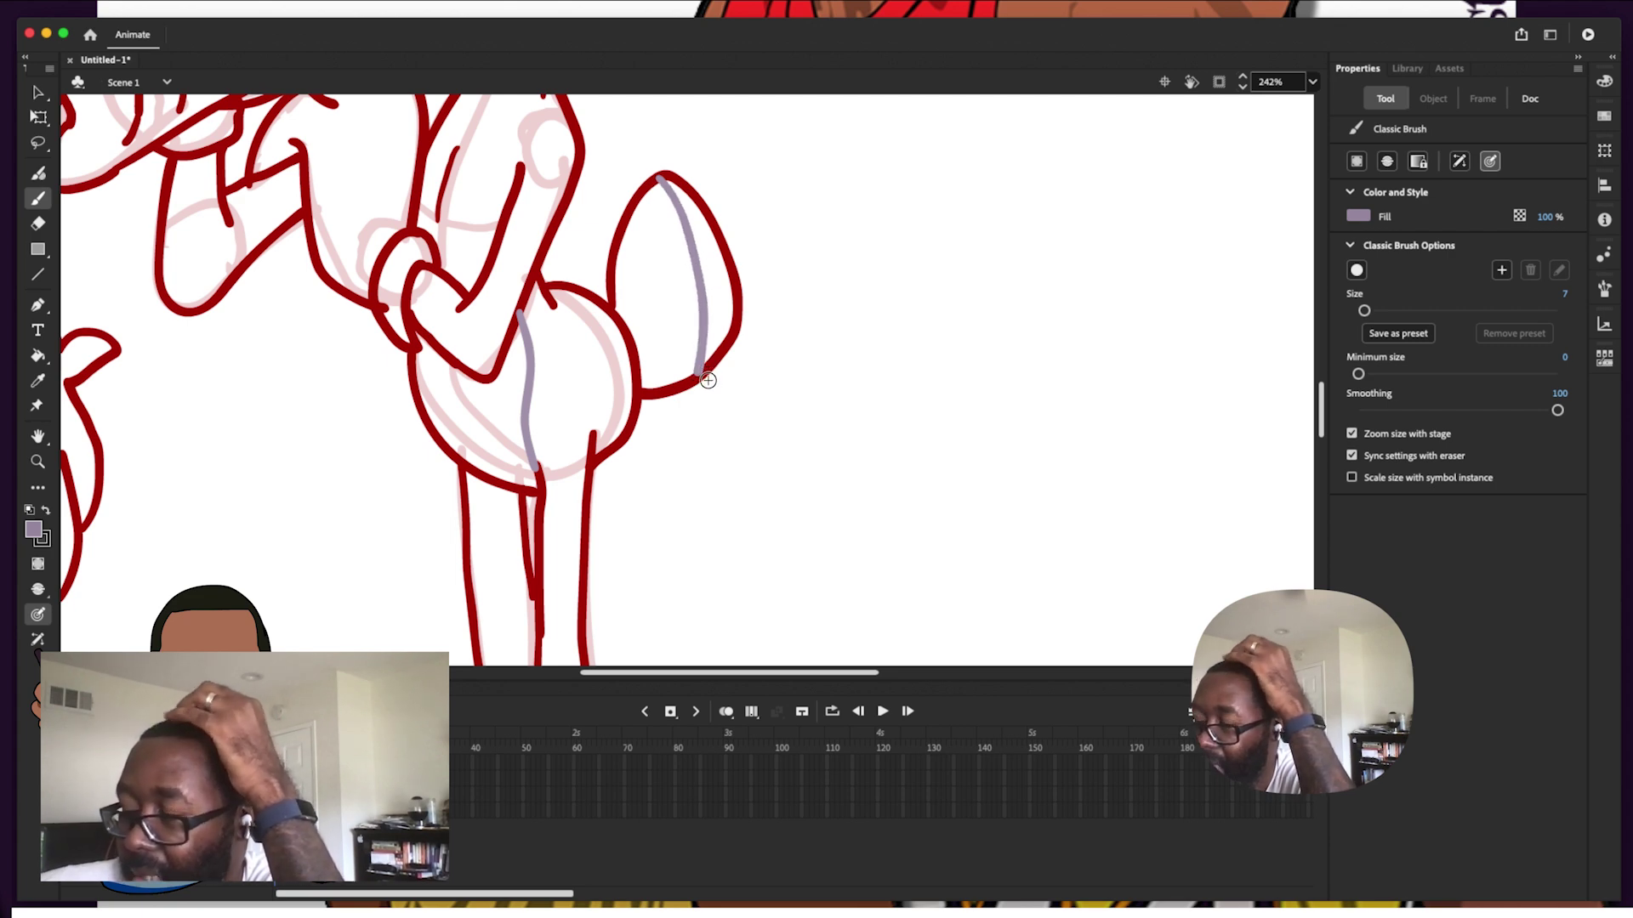
pyautogui.scroll(3, 1316, 420)
pyautogui.scroll(5, 1315, 421)
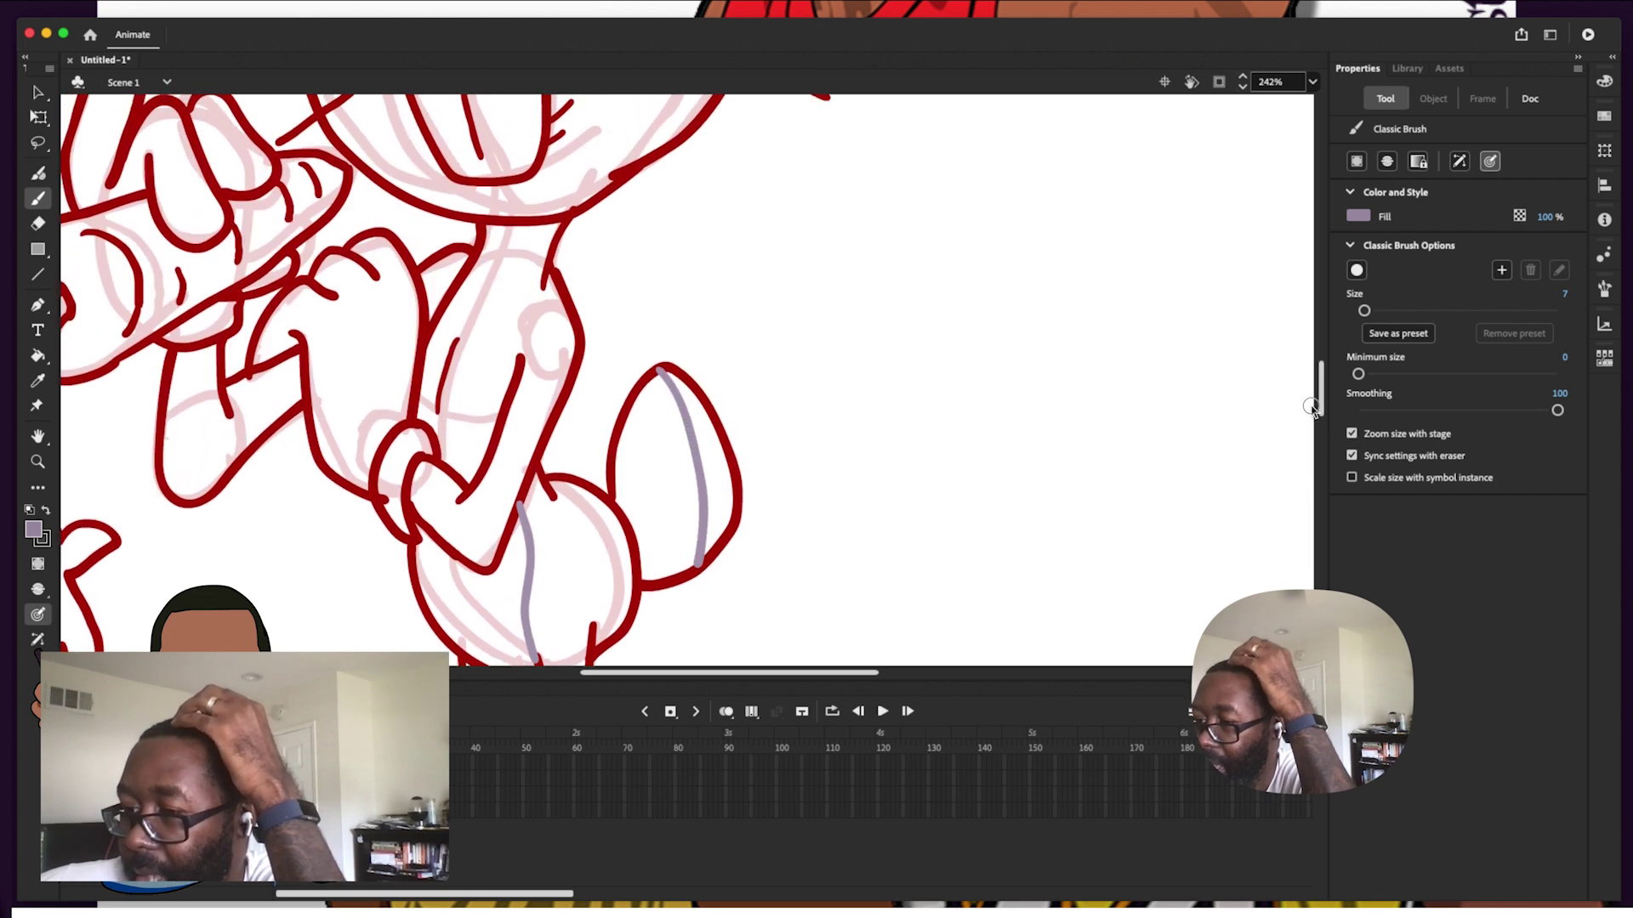
# Draw a purple-grey shading boundary curve from the neck under the chin down the torso to the bent arm
pyautogui.scroll(1, 1311, 407)
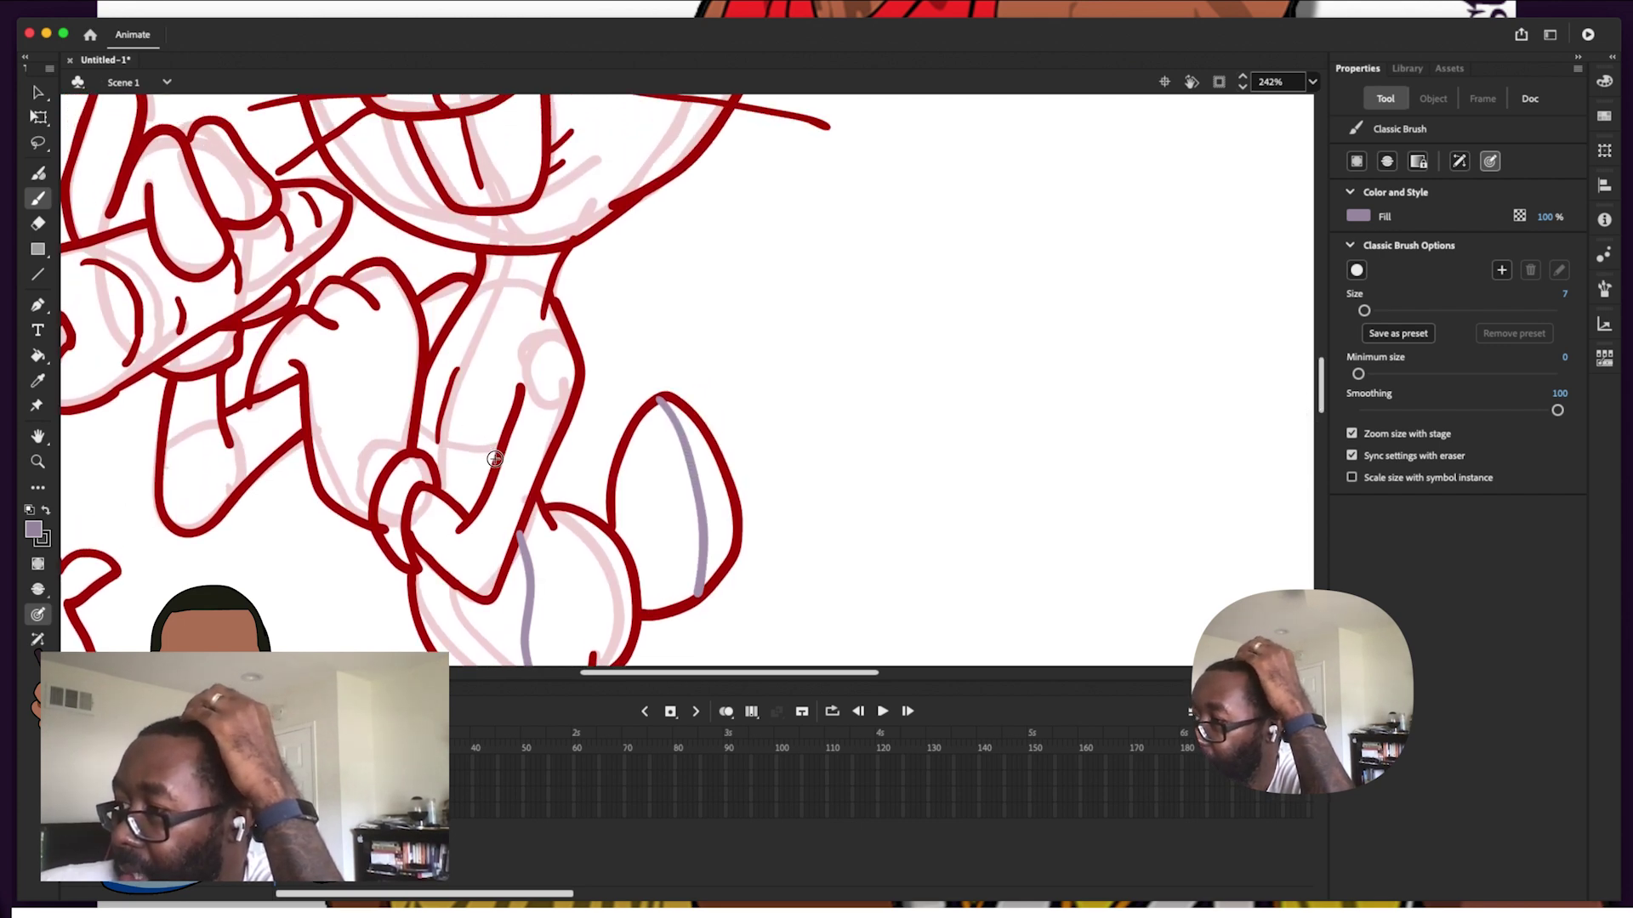
pyautogui.moveTo(494, 461)
pyautogui.mouseDown()
pyautogui.moveTo(509, 347)
pyautogui.moveTo(553, 253)
pyautogui.mouseUp()
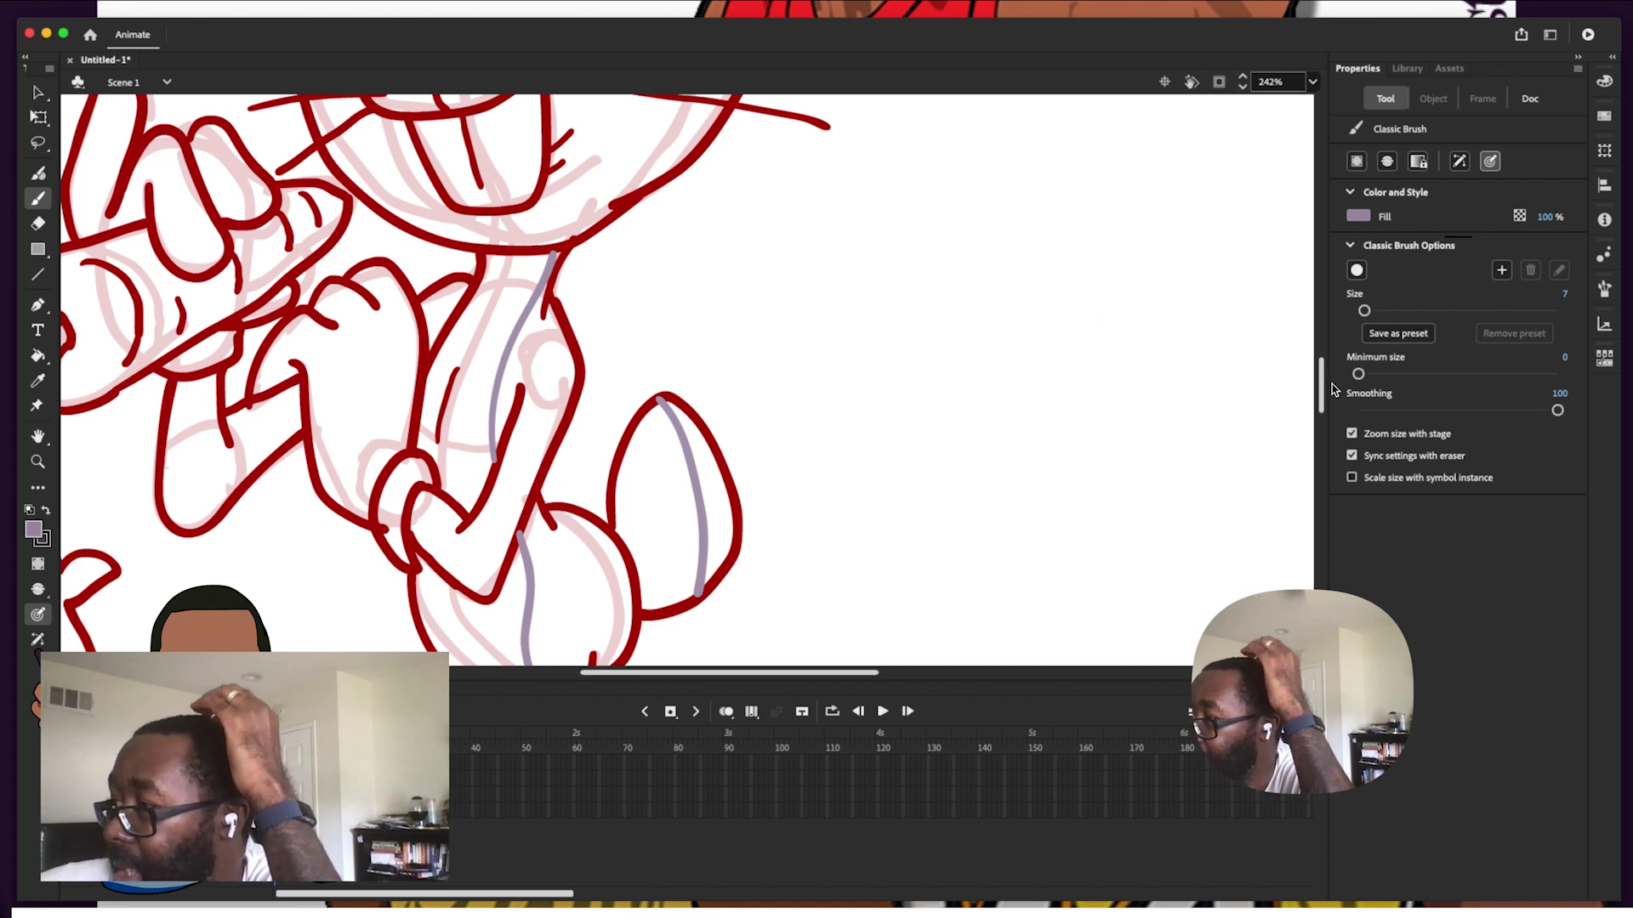
# Set the fill colour to black and recolour the rabbit's main outline and the carrot's long curved line with the Paint Bucket
pyautogui.moveTo(1322, 392); pyautogui.dragTo(1311, 341)
pyautogui.scroll(3, 1310, 340)
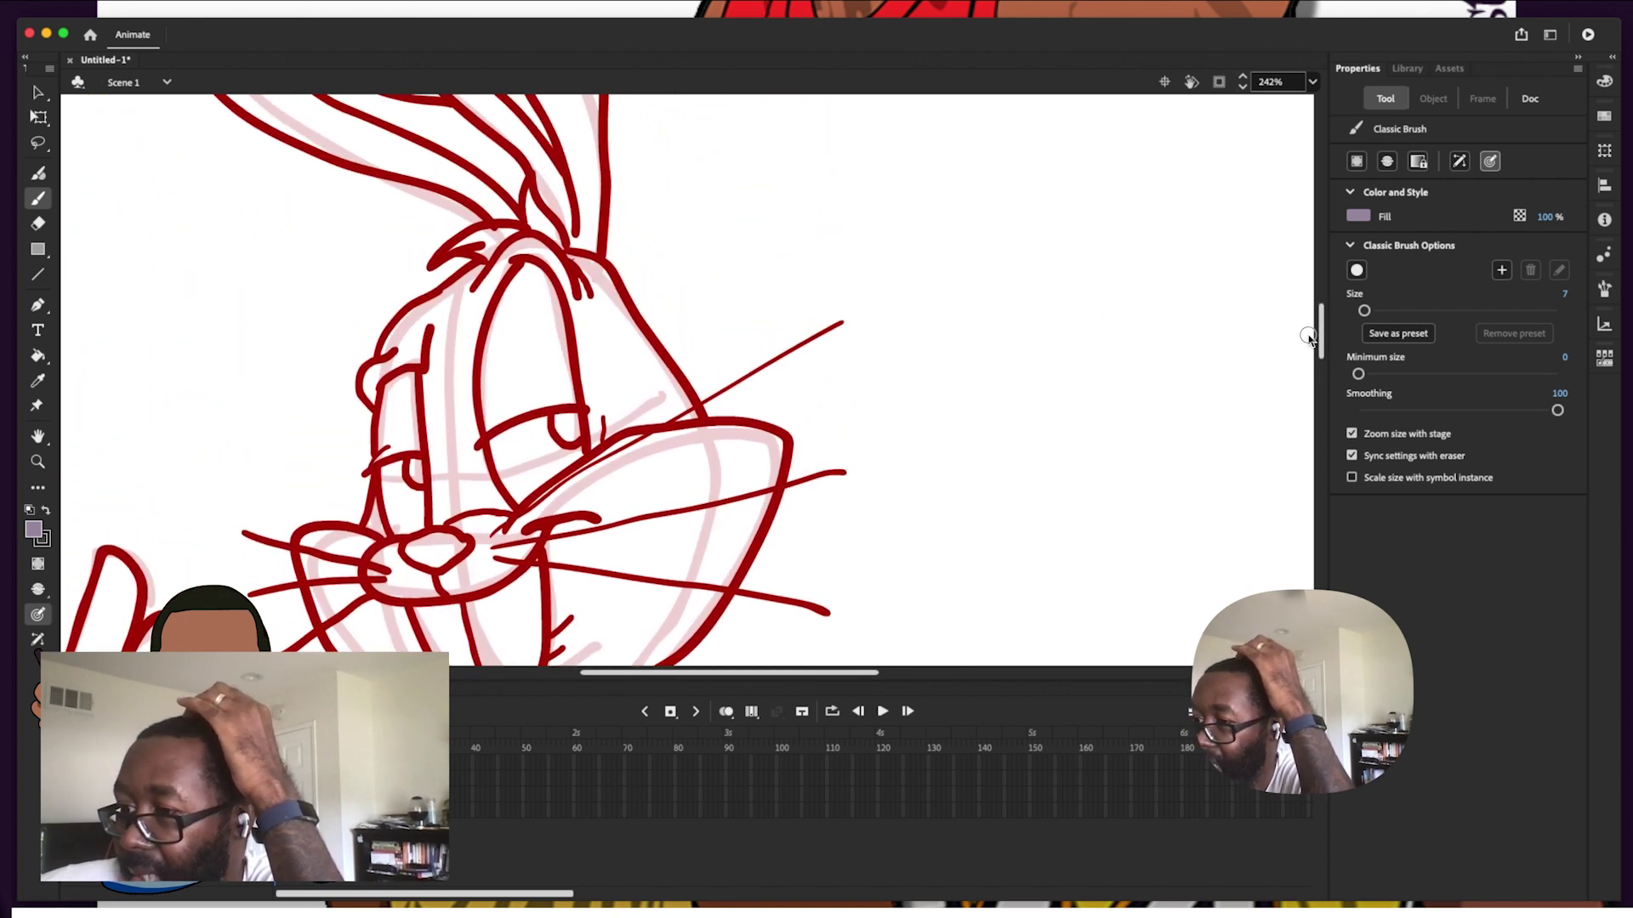
pyautogui.scroll(-10, 1309, 340)
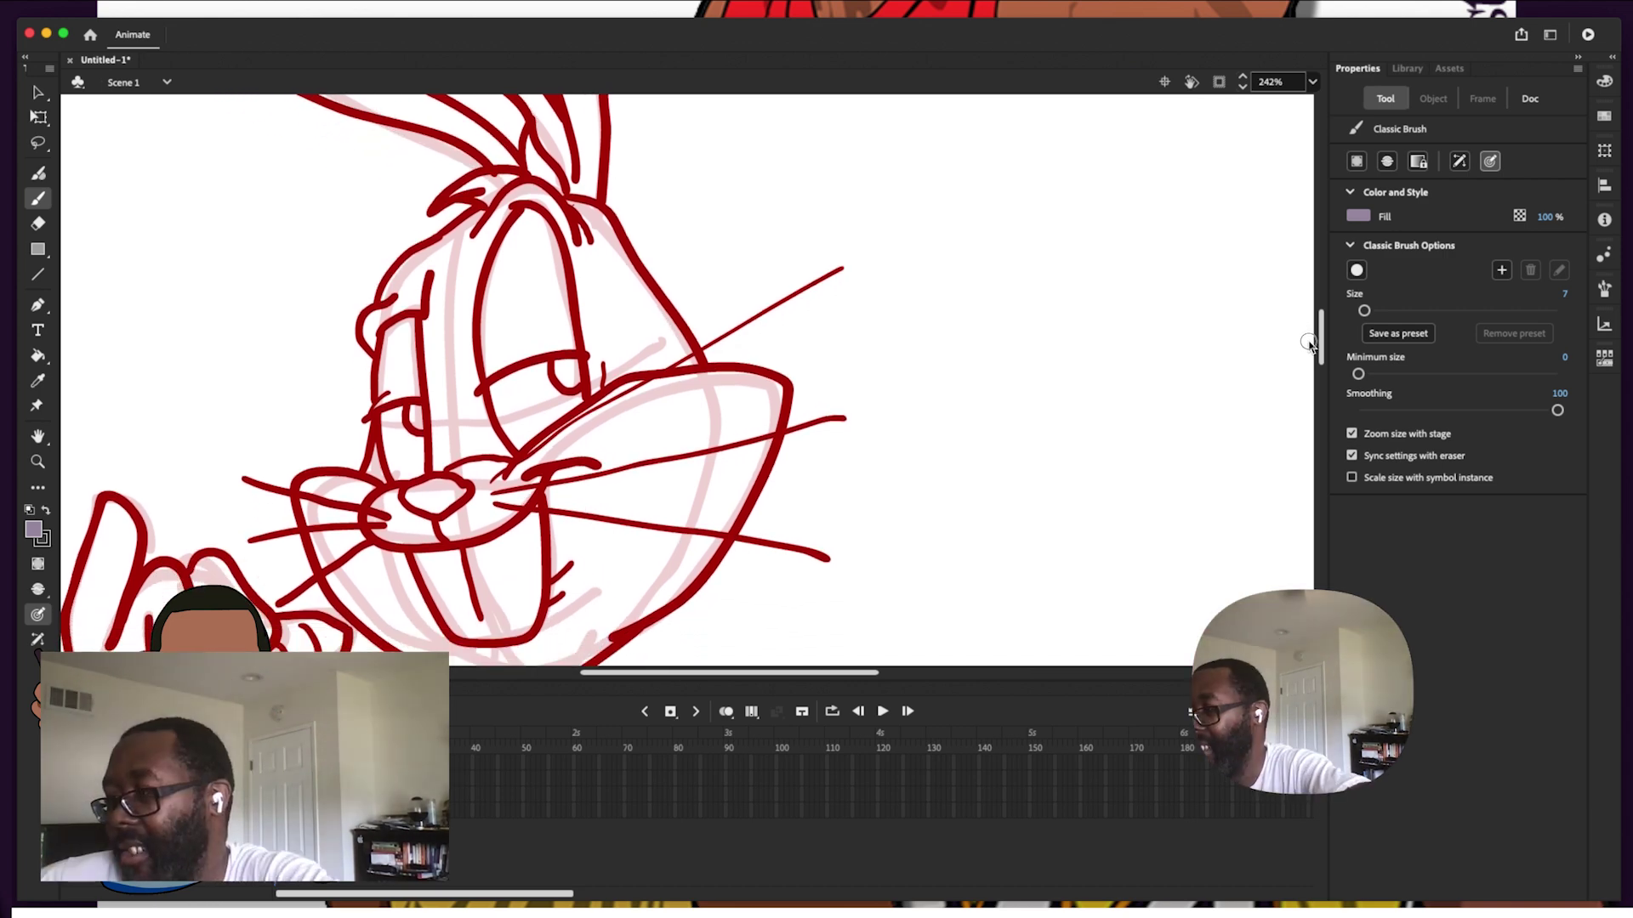
pyautogui.scroll(-1, 1311, 353)
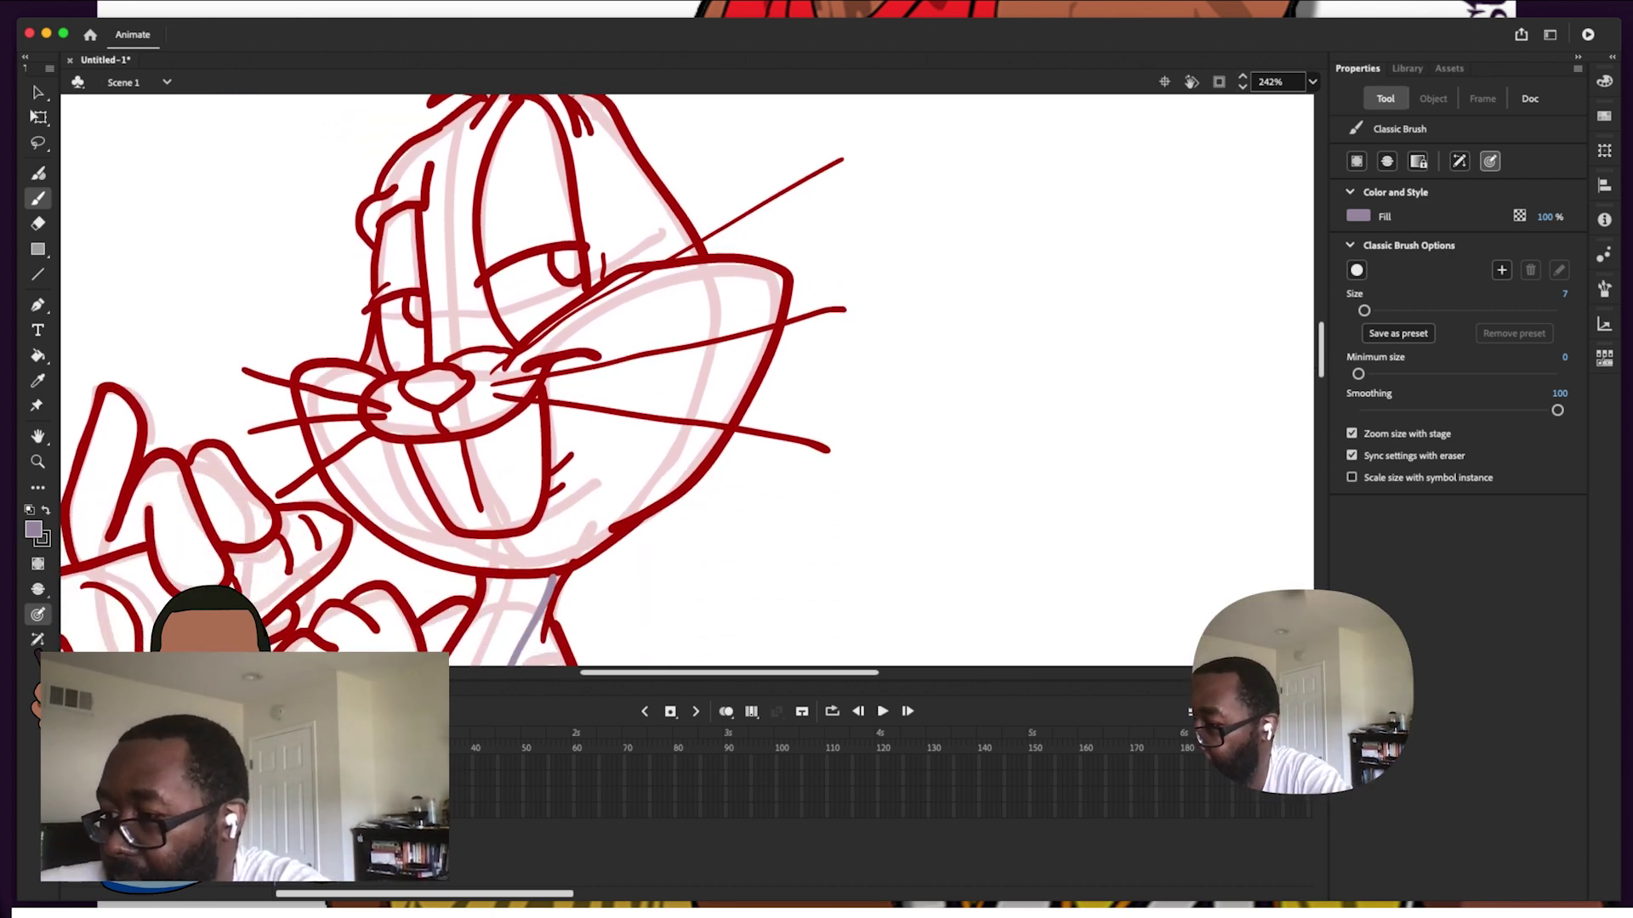
pyautogui.click(34, 529)
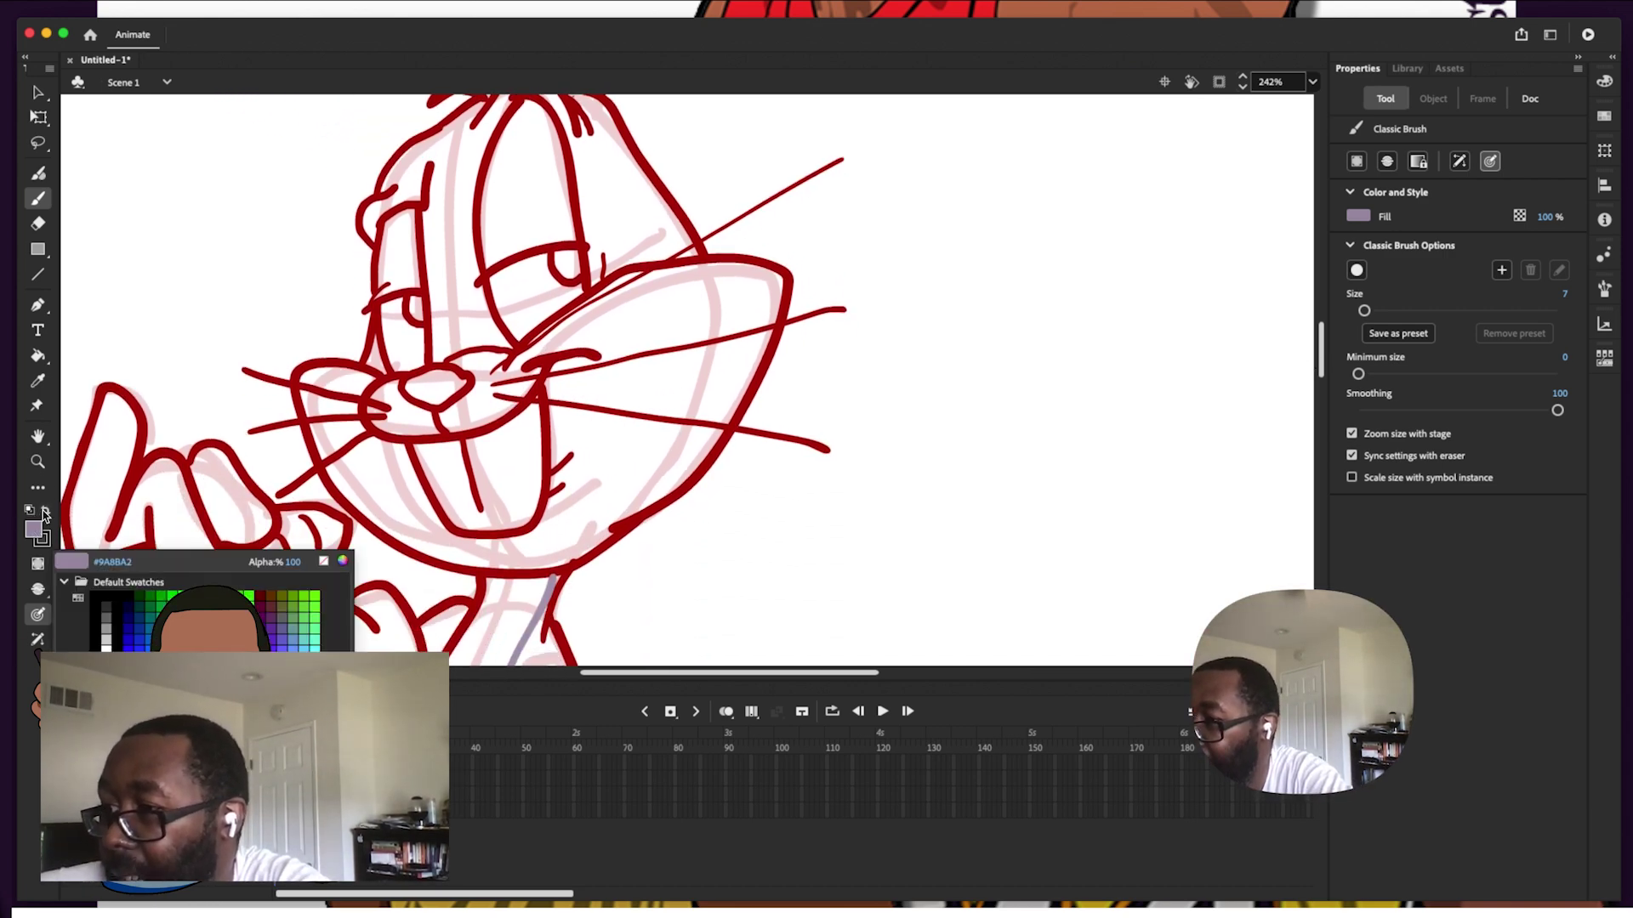
pyautogui.click(121, 593)
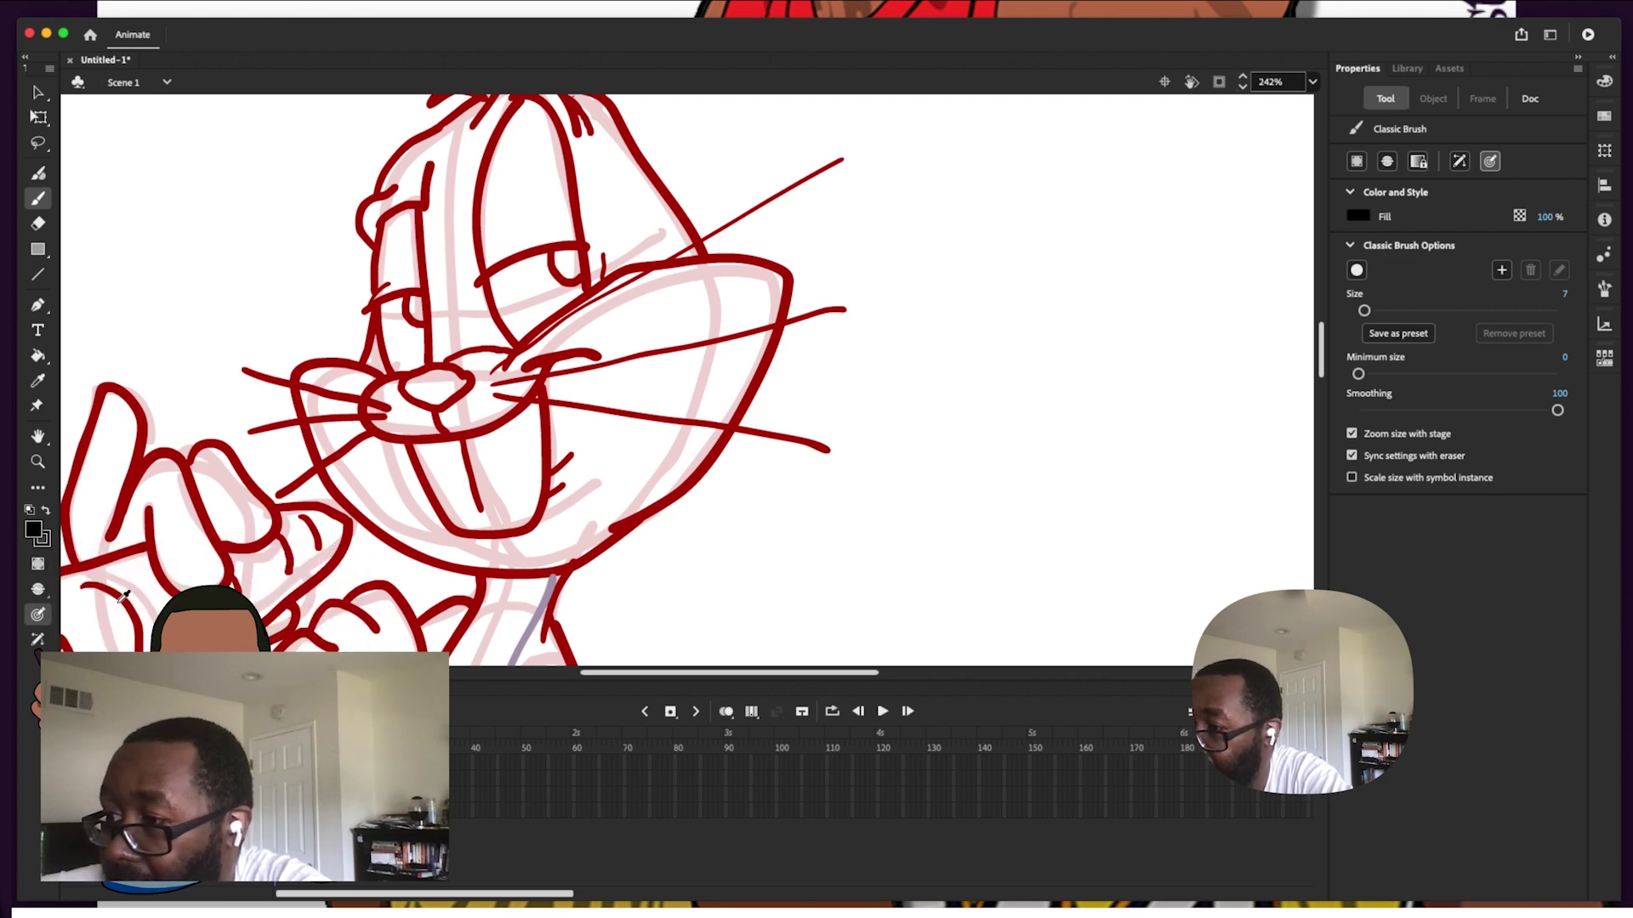
pyautogui.click(42, 362)
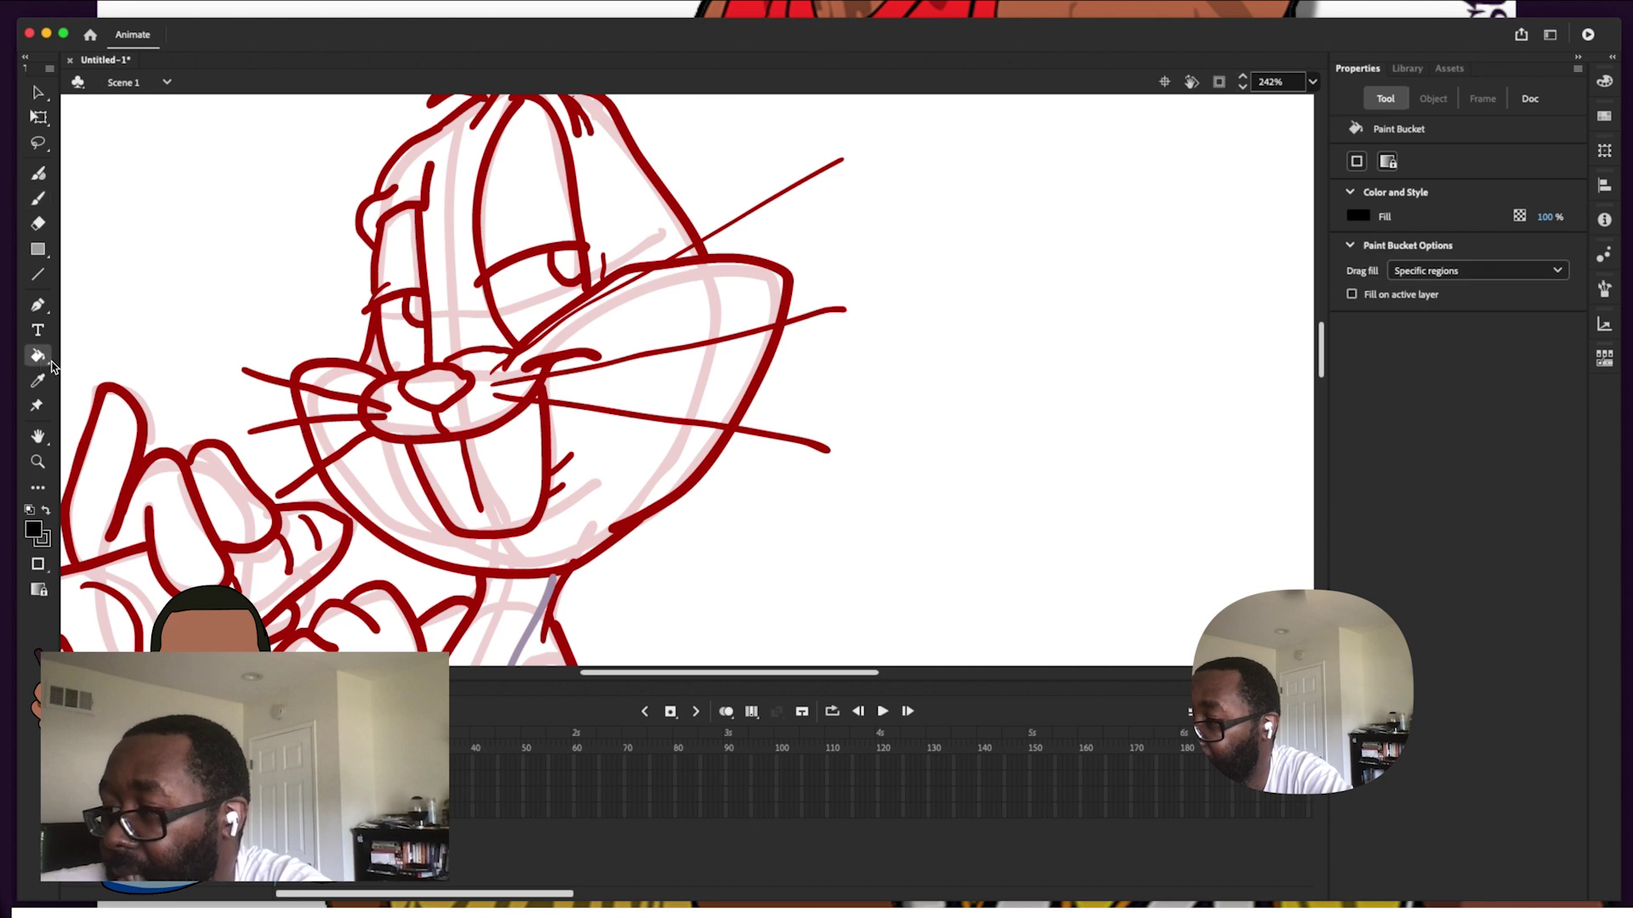
pyautogui.click(470, 381)
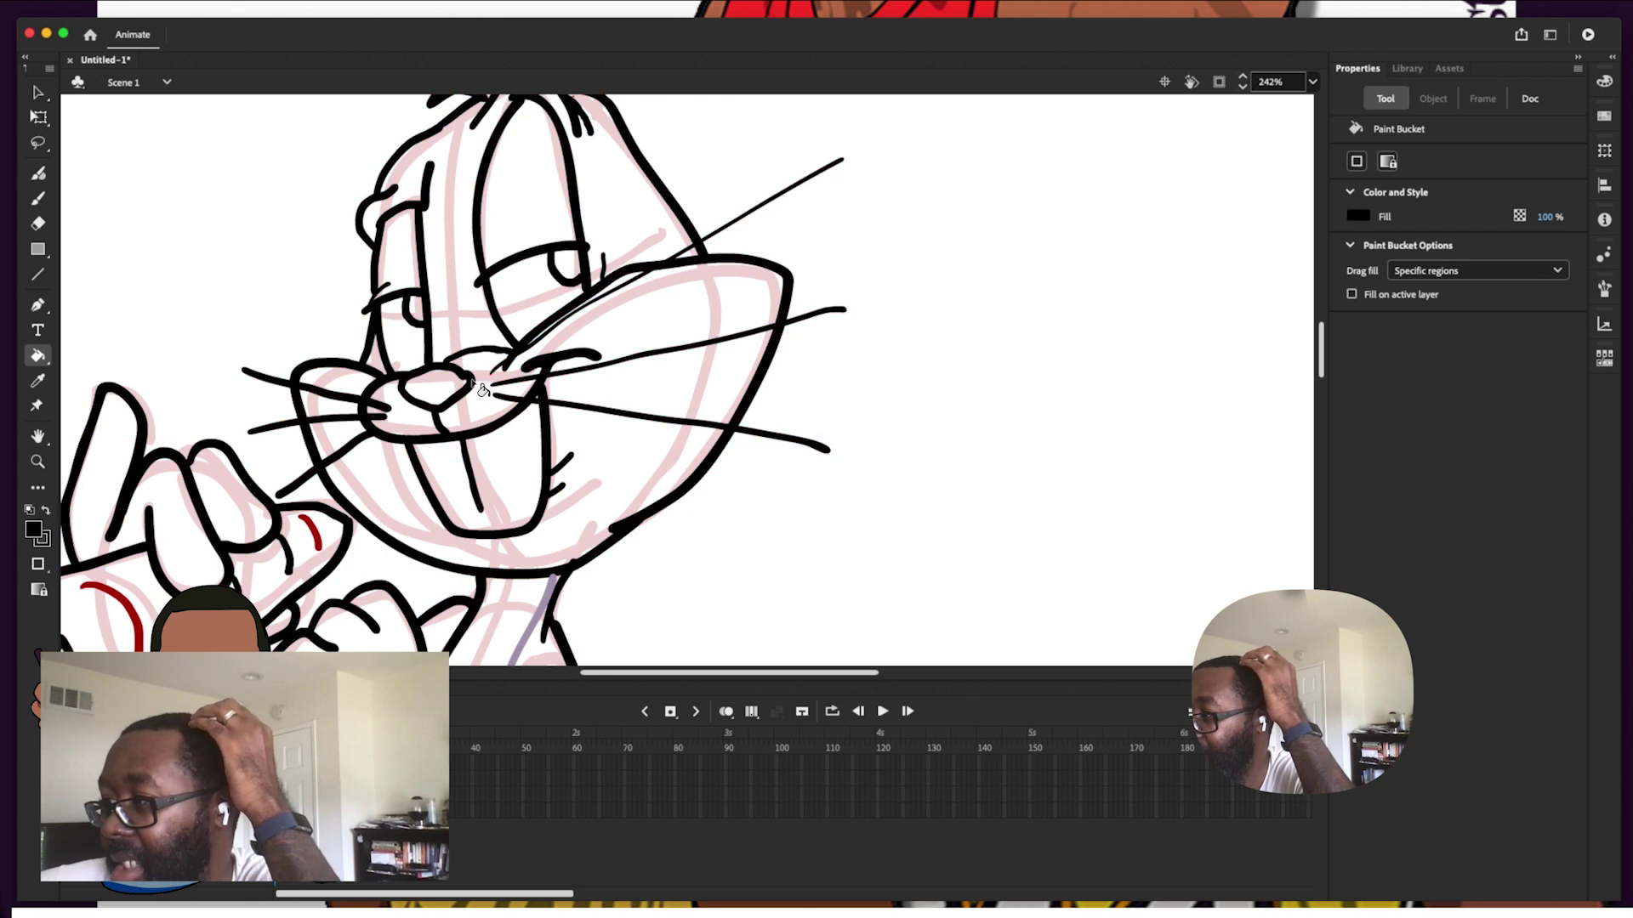
pyautogui.click(136, 621)
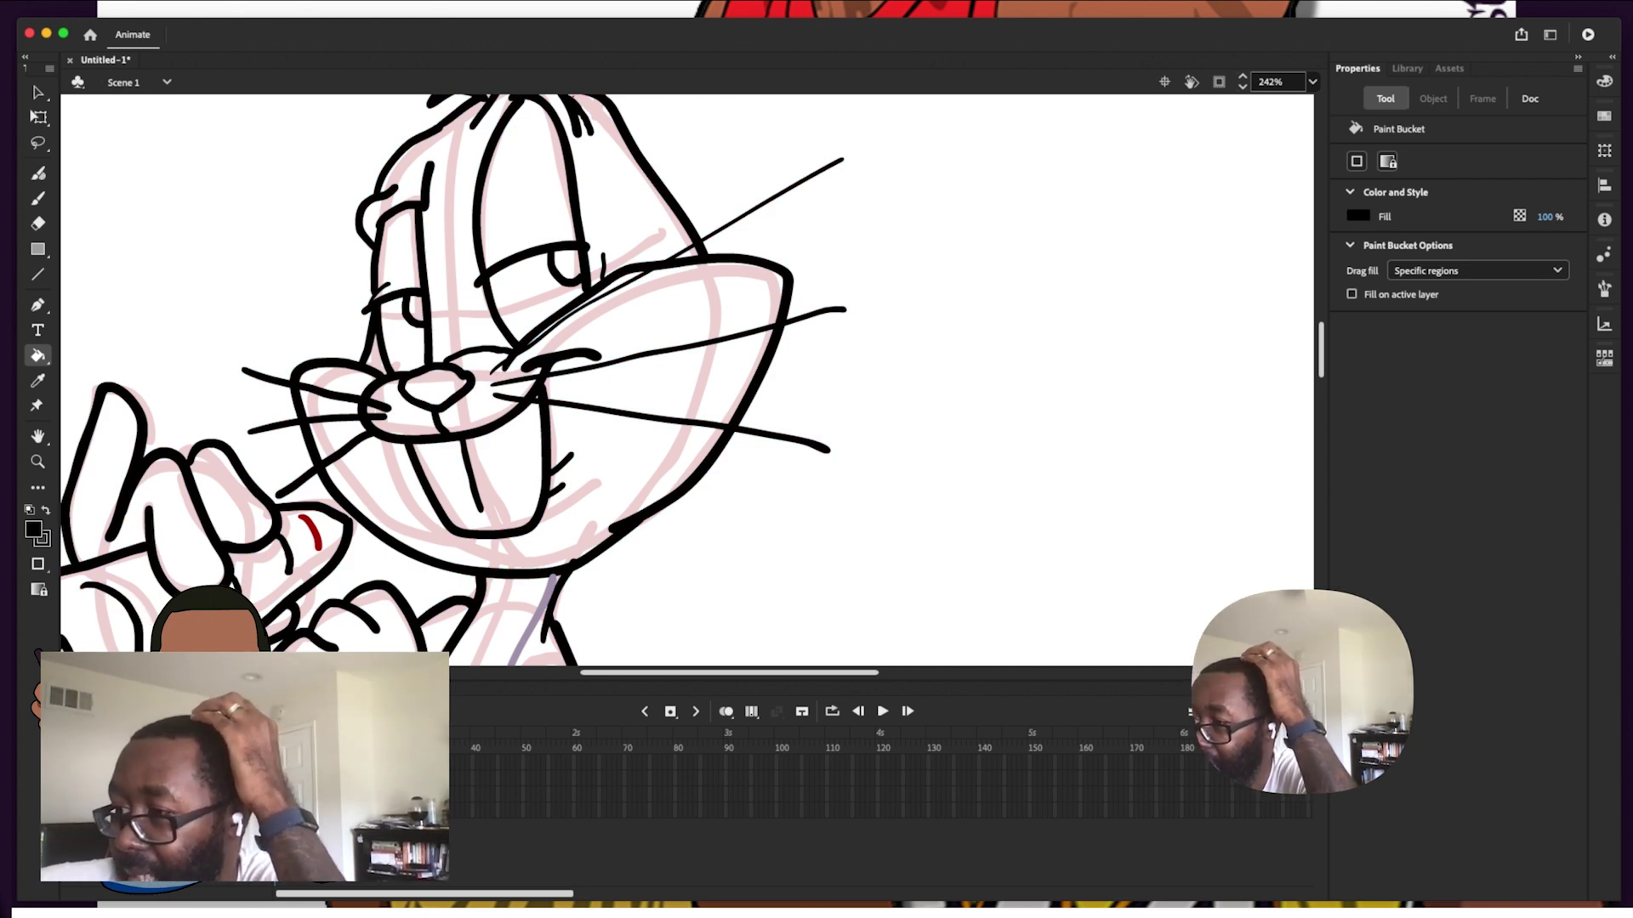
pyautogui.click(128, 595)
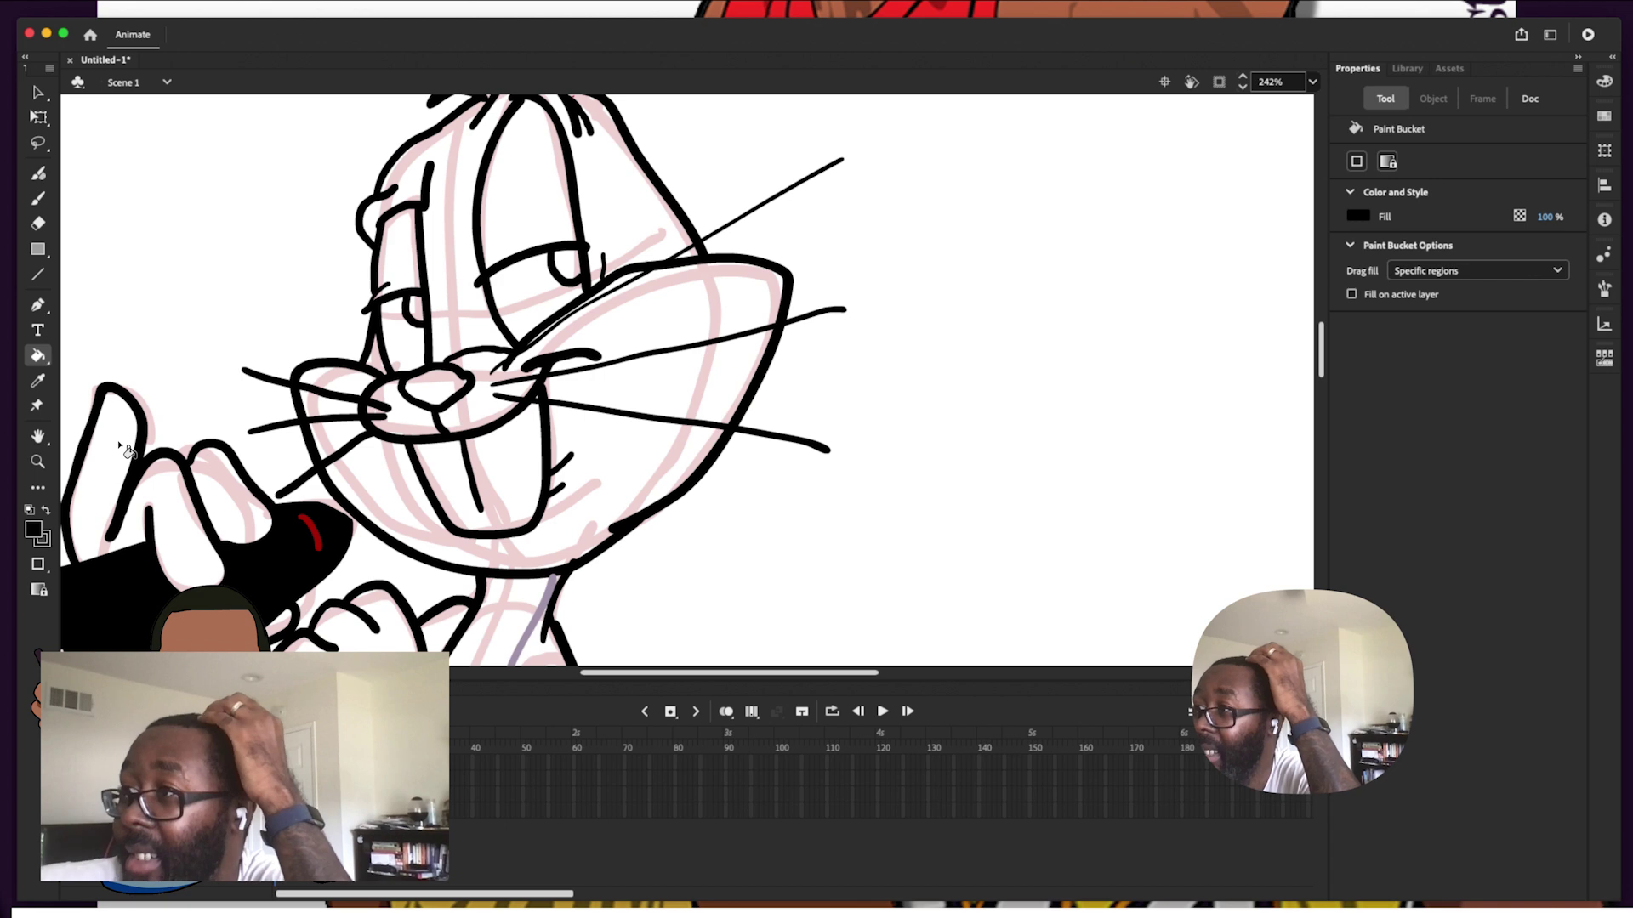
pyautogui.click(171, 11)
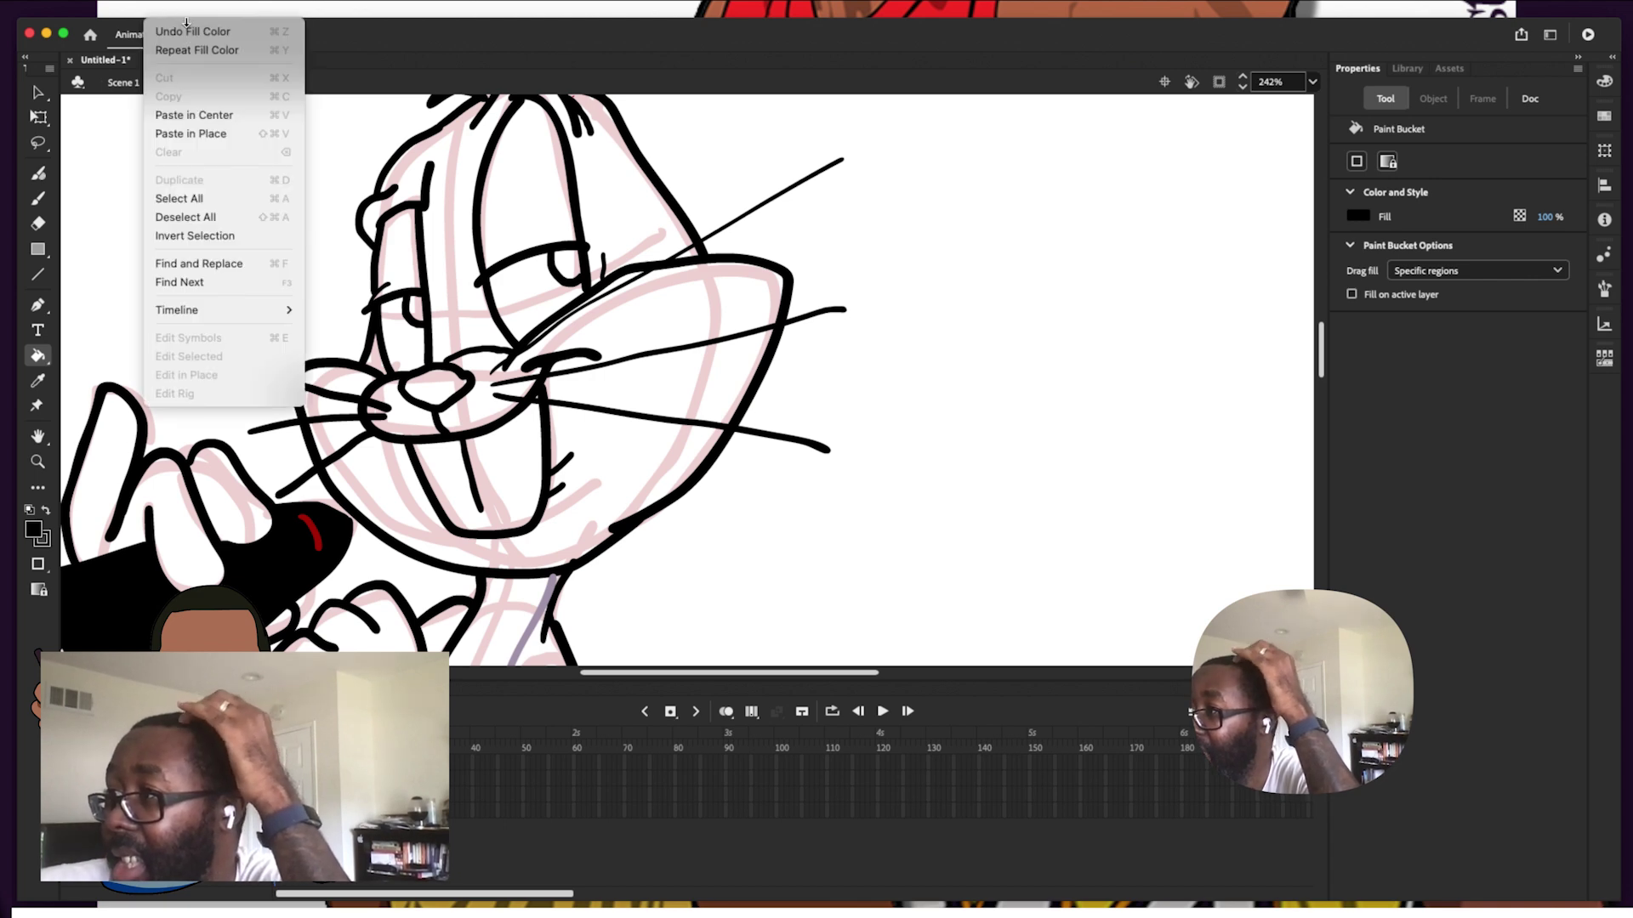
pyautogui.click(189, 31)
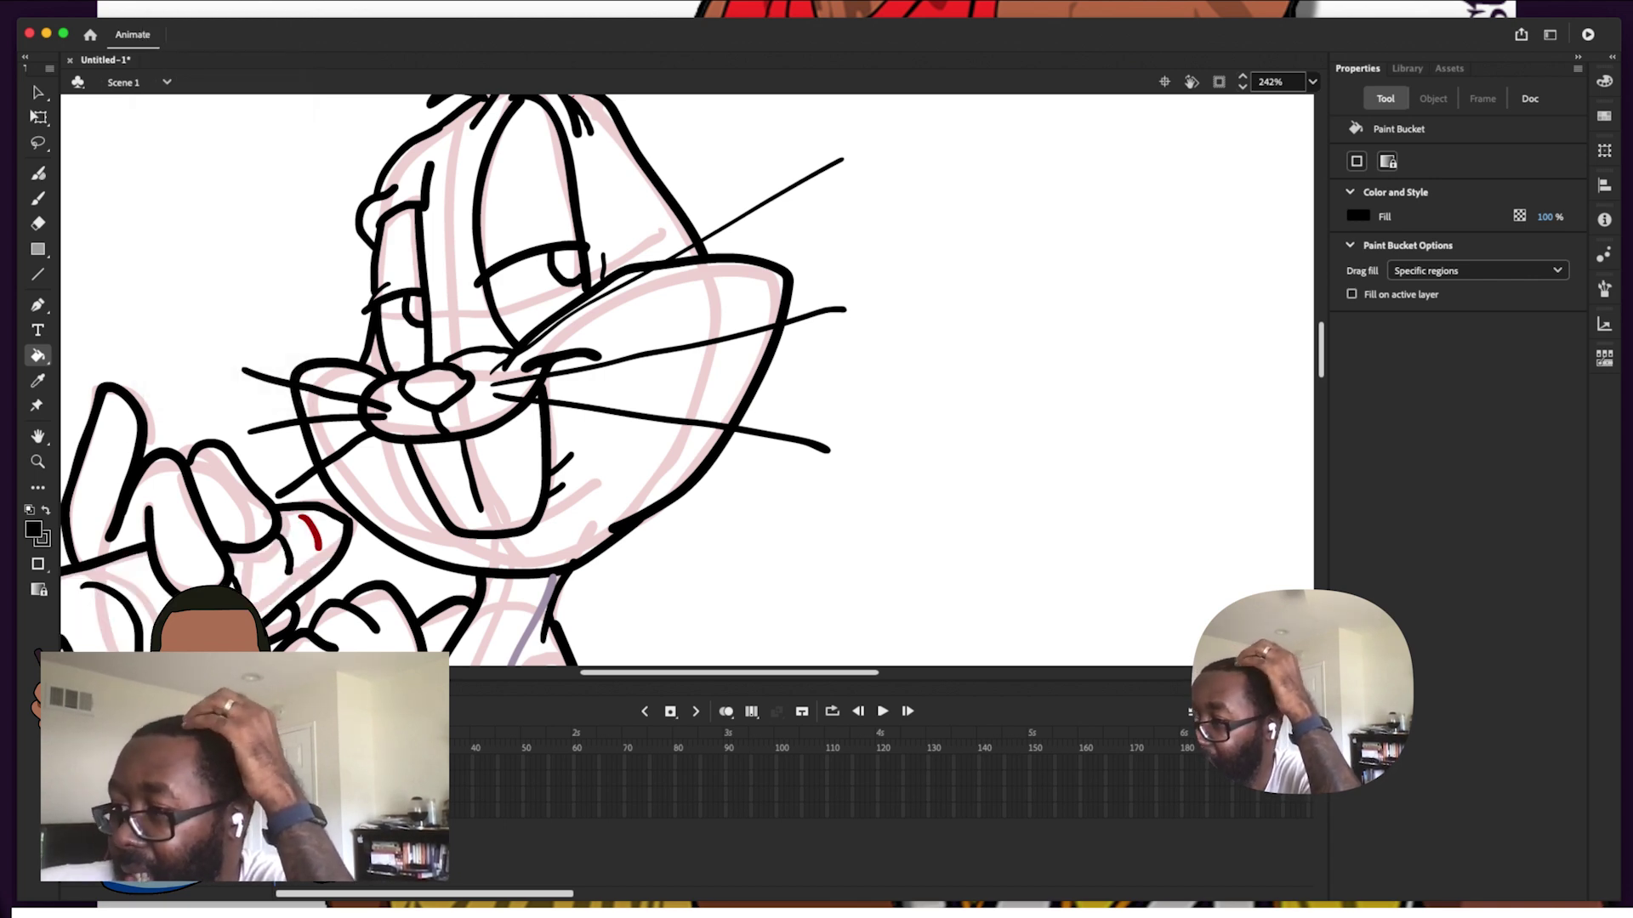
pyautogui.press('super+y')
pyautogui.click(170, 7)
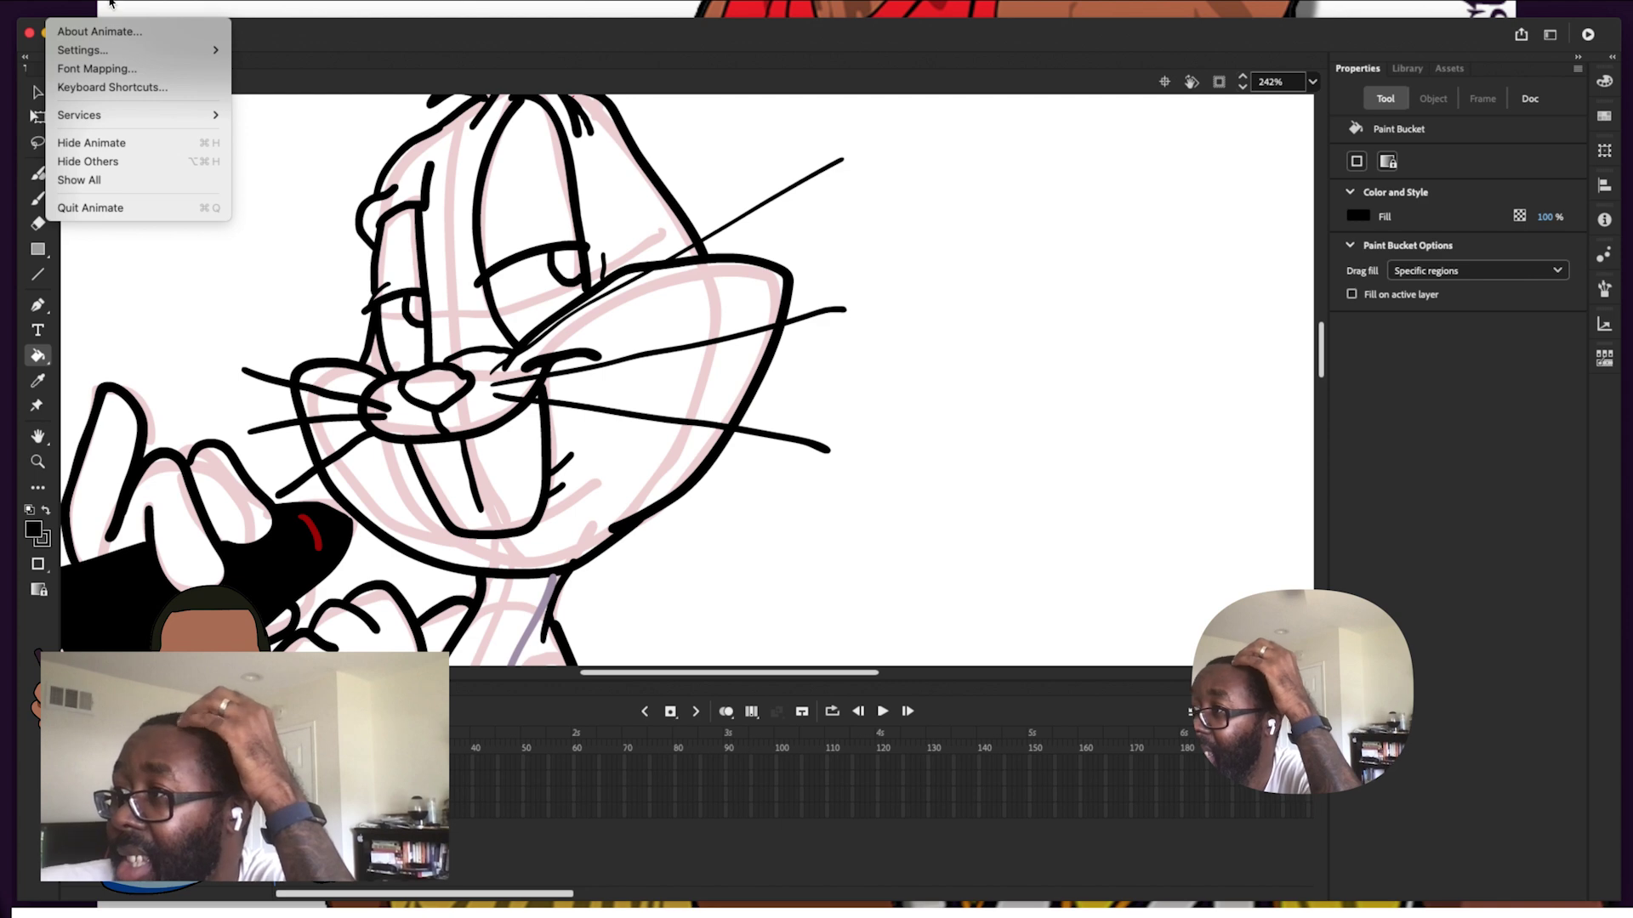
pyautogui.click(189, 32)
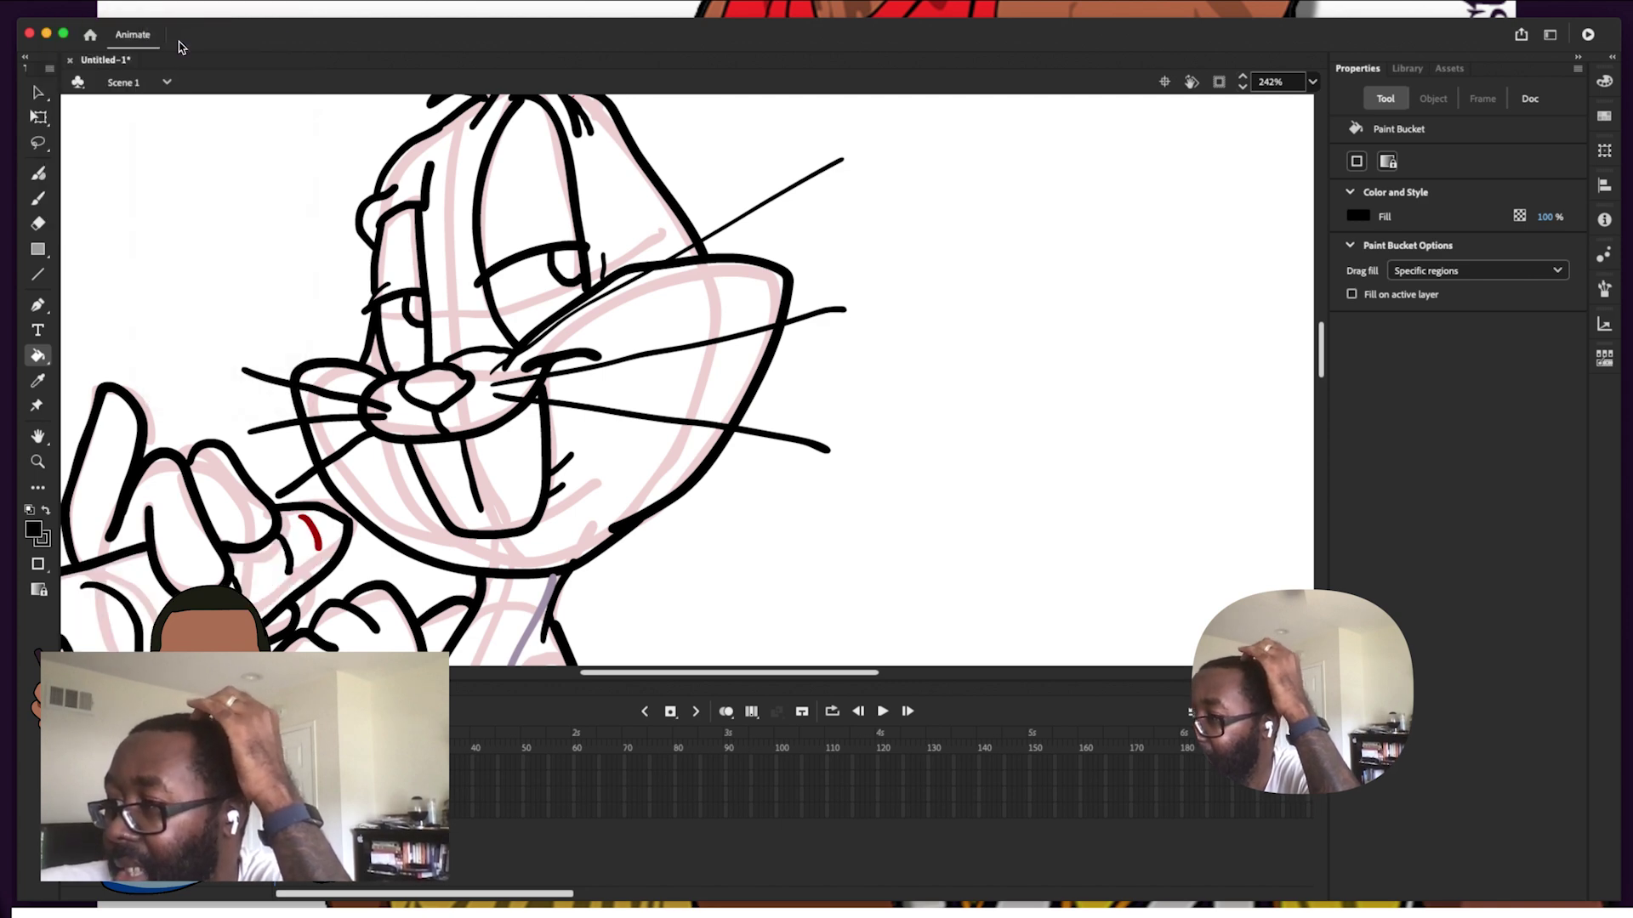
pyautogui.click(328, 541)
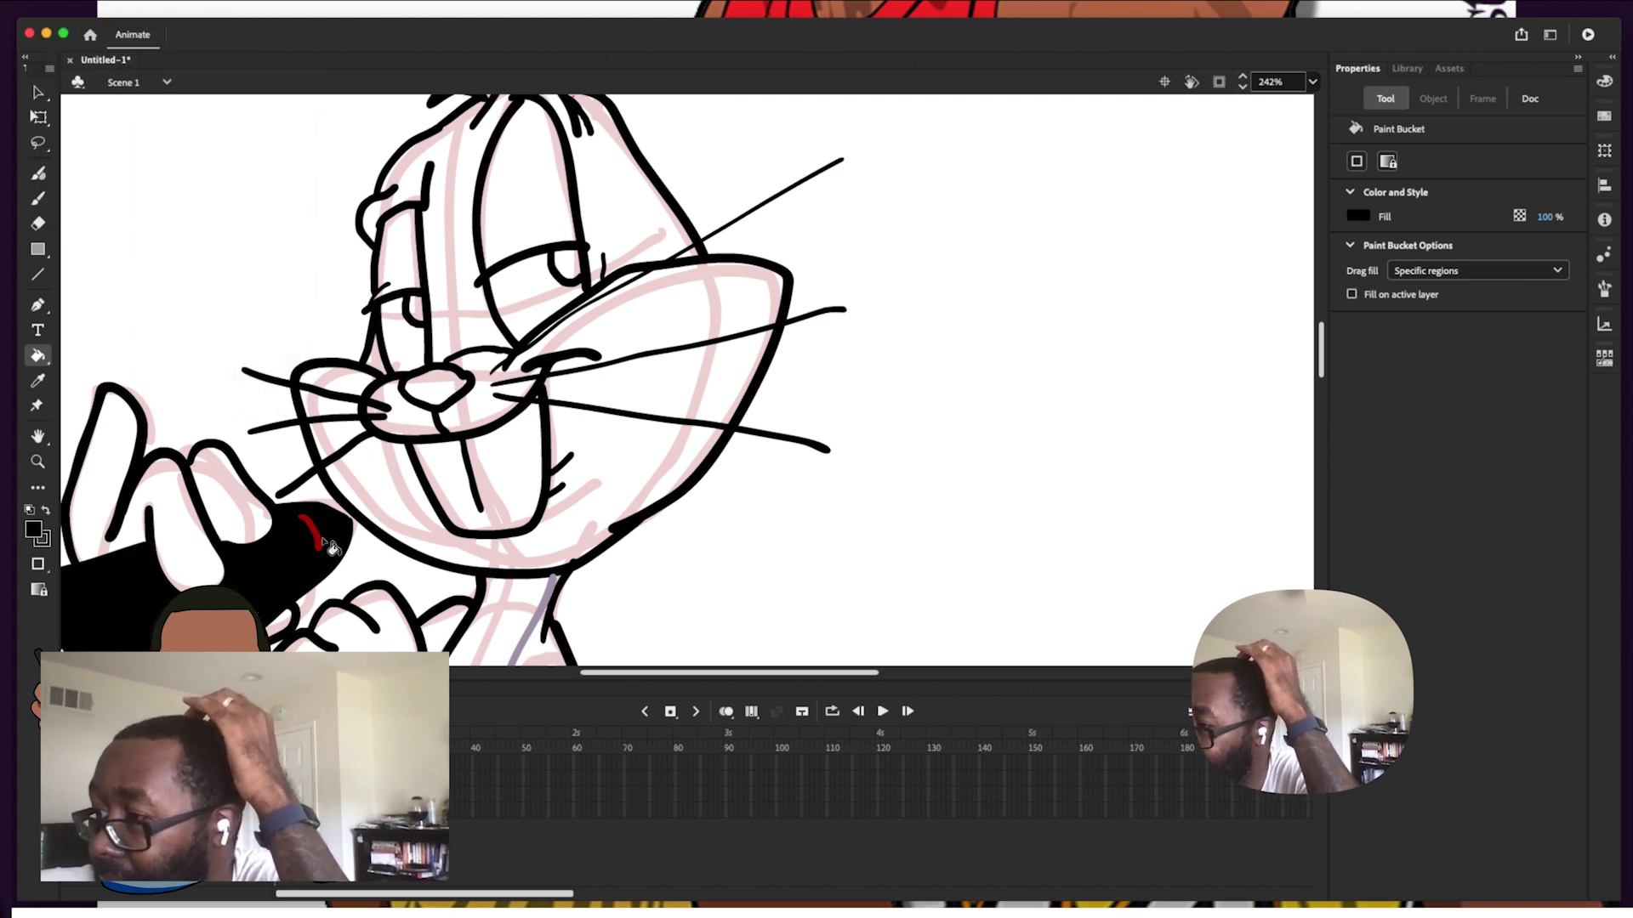
pyautogui.click(166, 10)
pyautogui.click(180, 33)
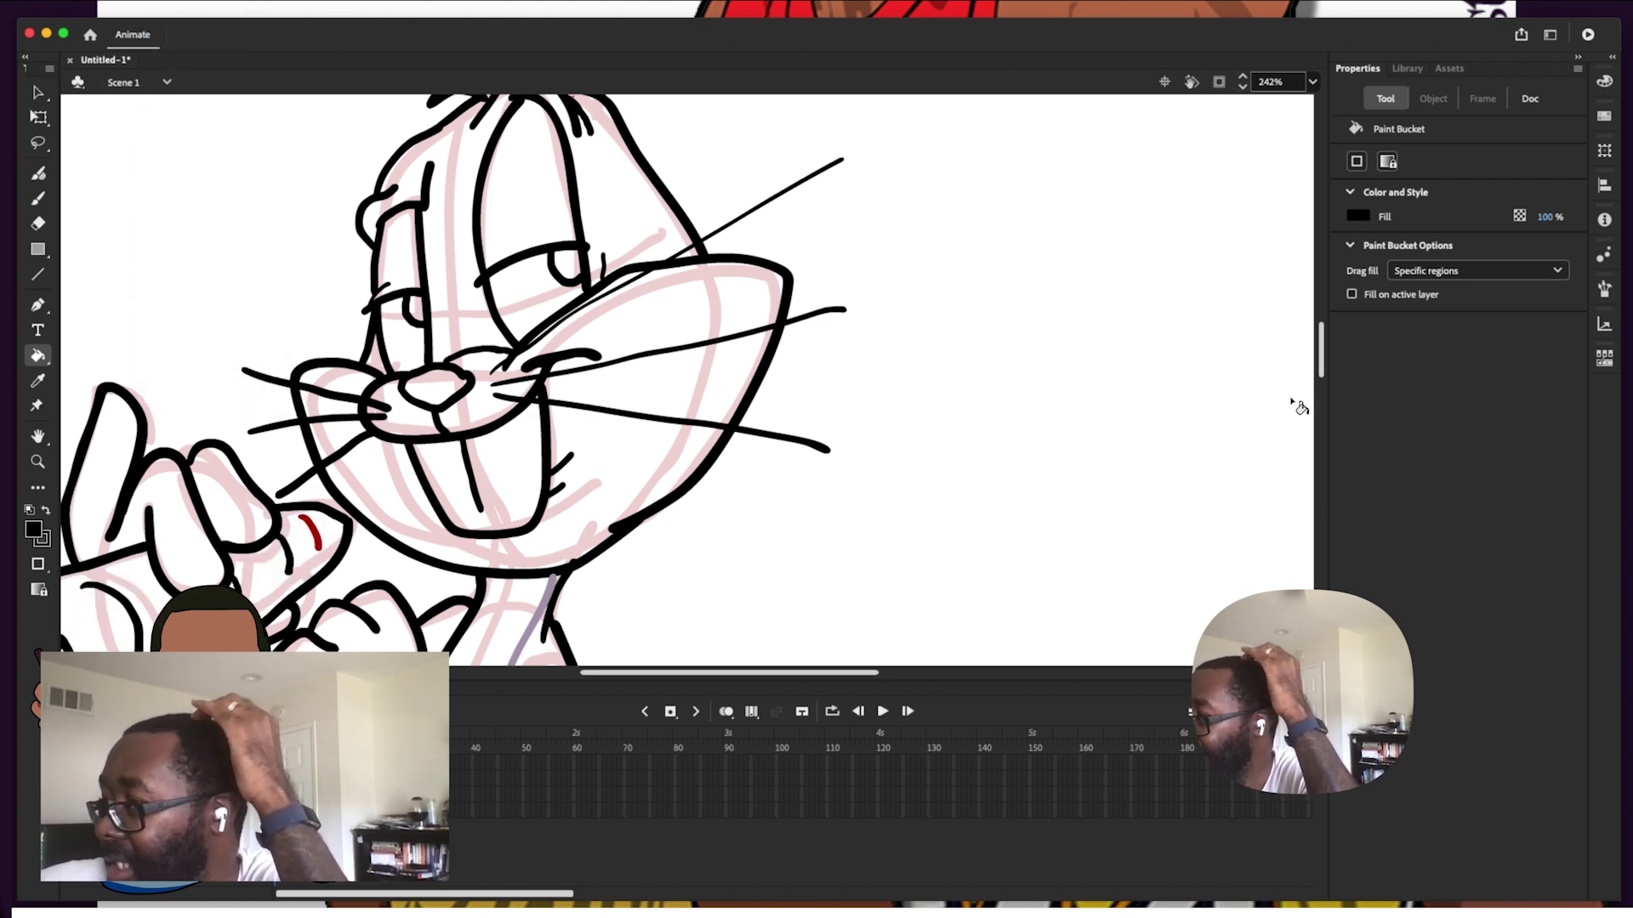
# Hide the pale red rough sketch beneath the line drawing
pyautogui.moveTo(1329, 372); pyautogui.dragTo(1242, 404)
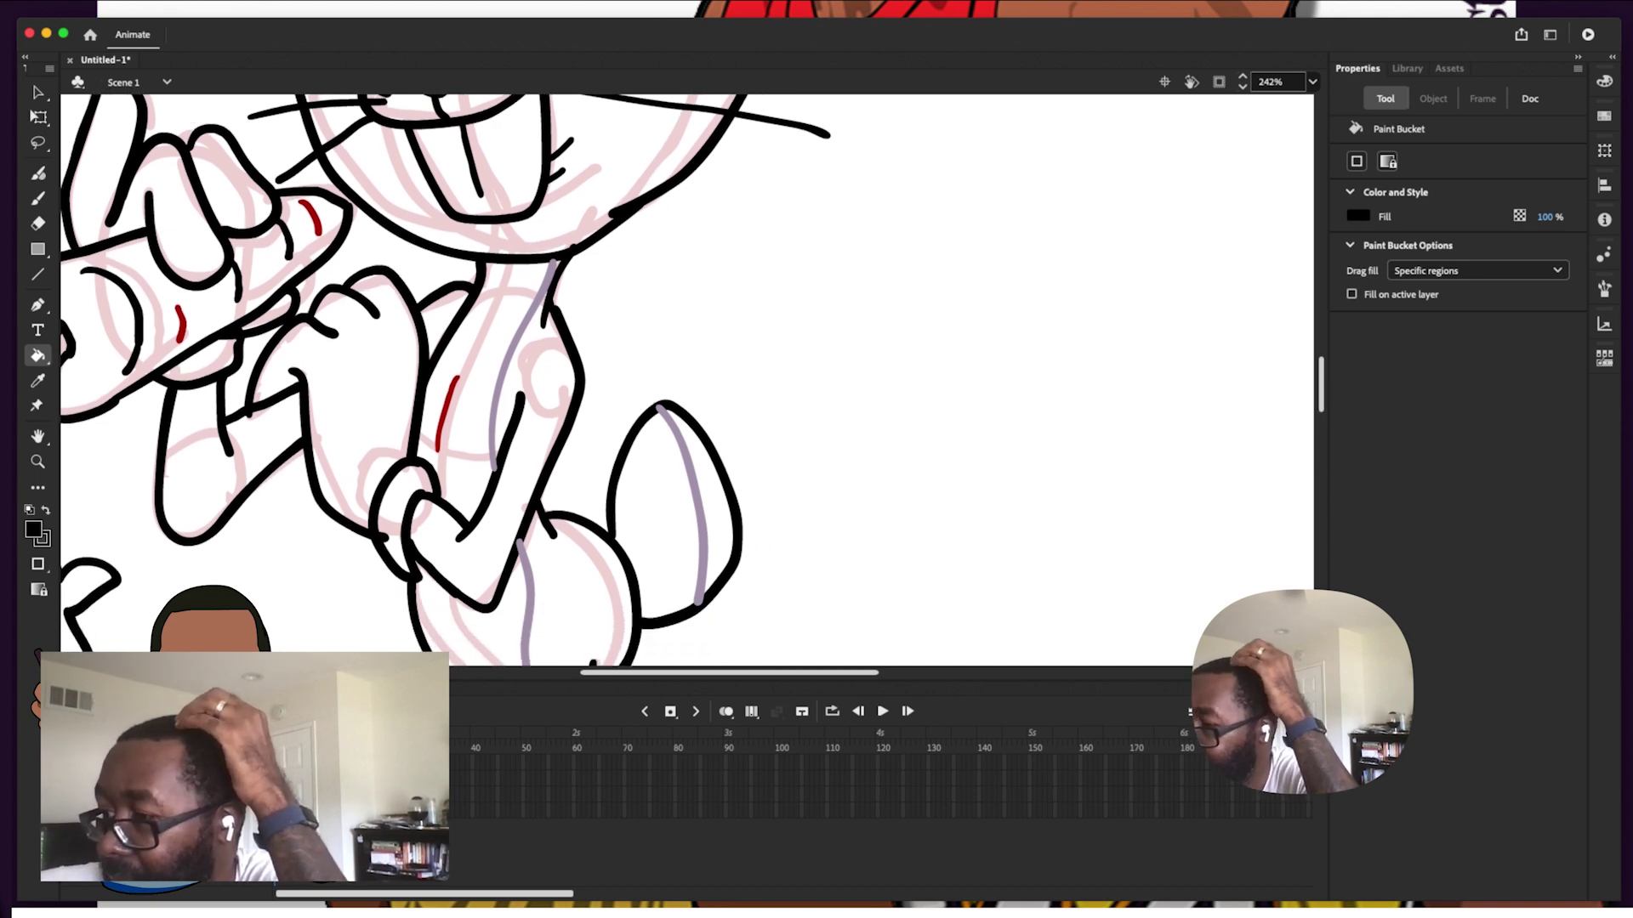
pyautogui.click(1530, 98)
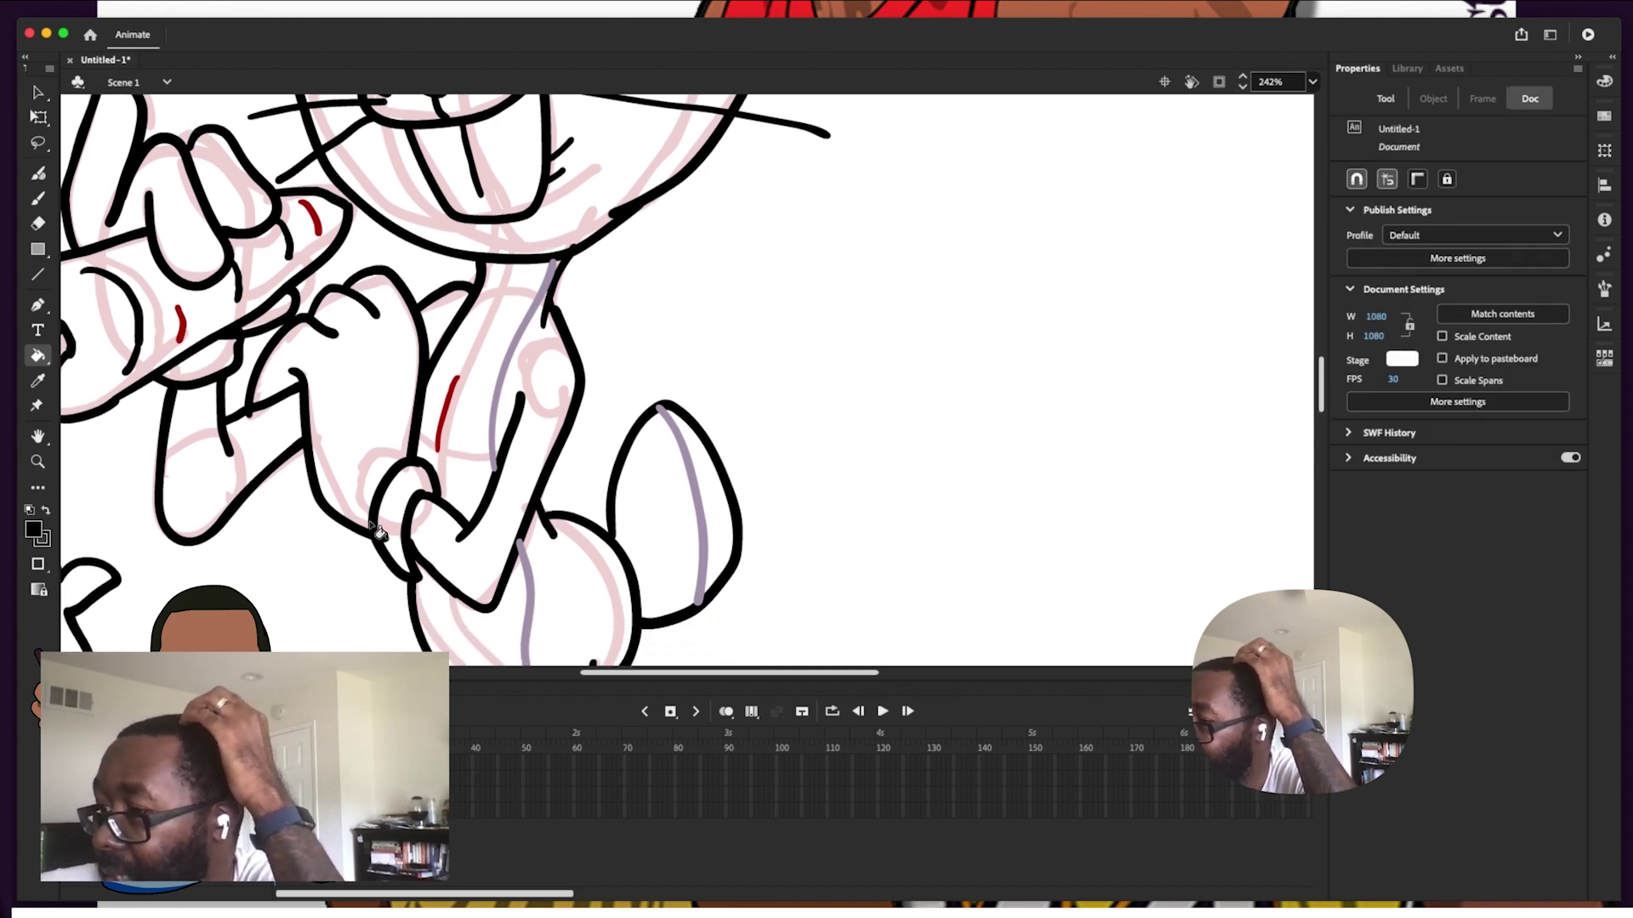
pyautogui.click(241, 807)
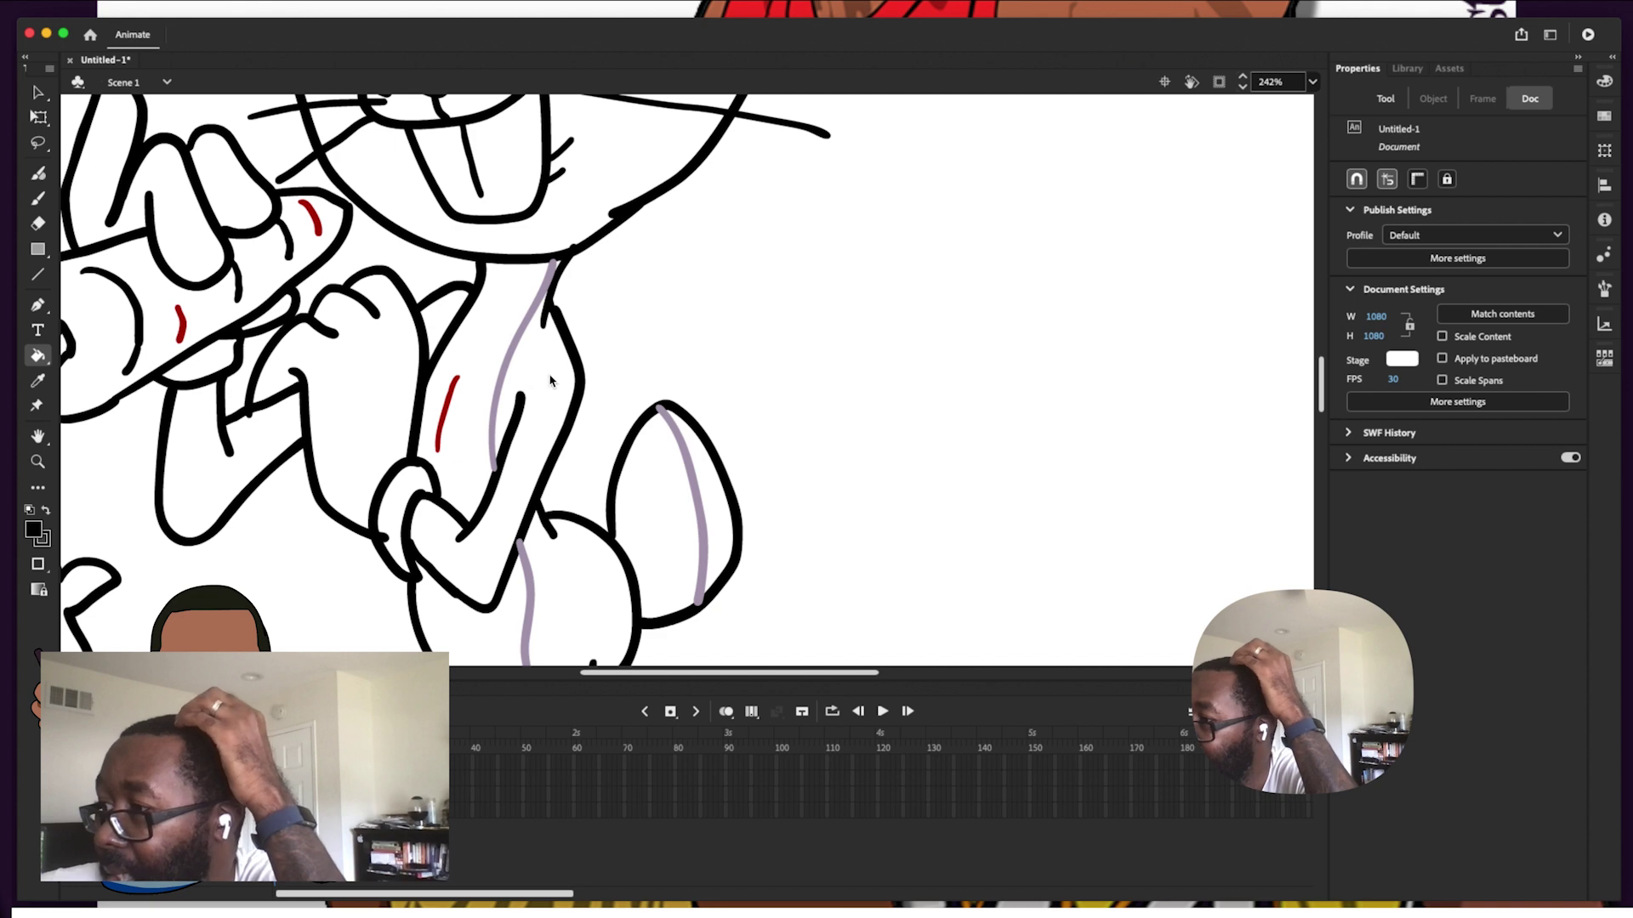
# Recolour the leftover red lines black on the chest, the carrot, the toe and the inner ear
pyautogui.click(450, 424)
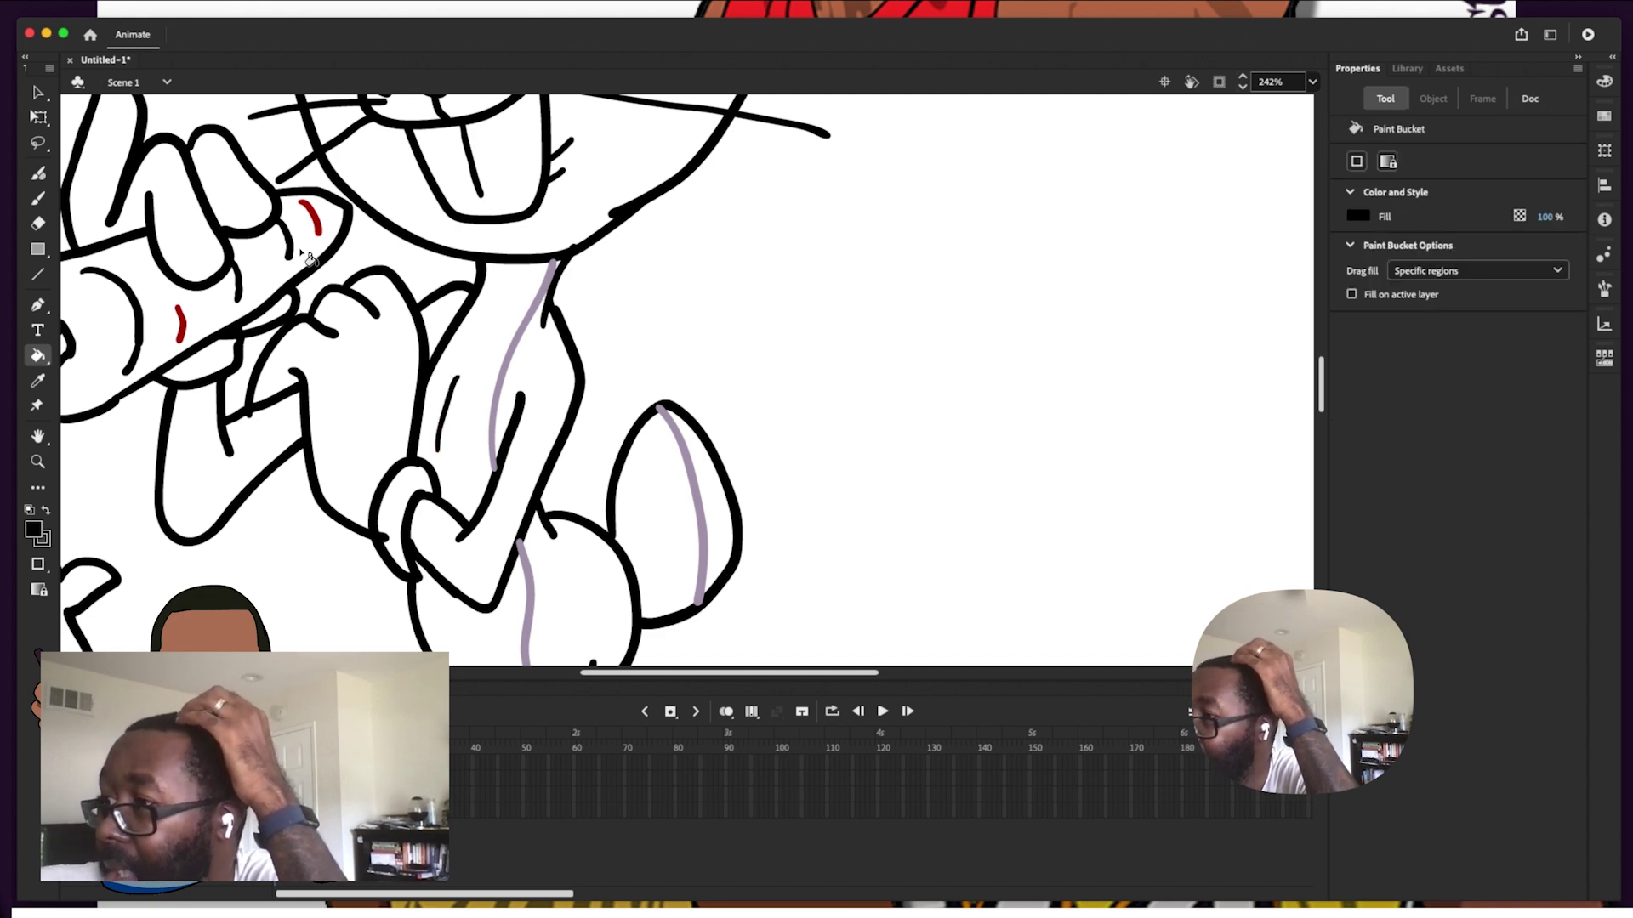
pyautogui.click(319, 224)
pyautogui.click(183, 325)
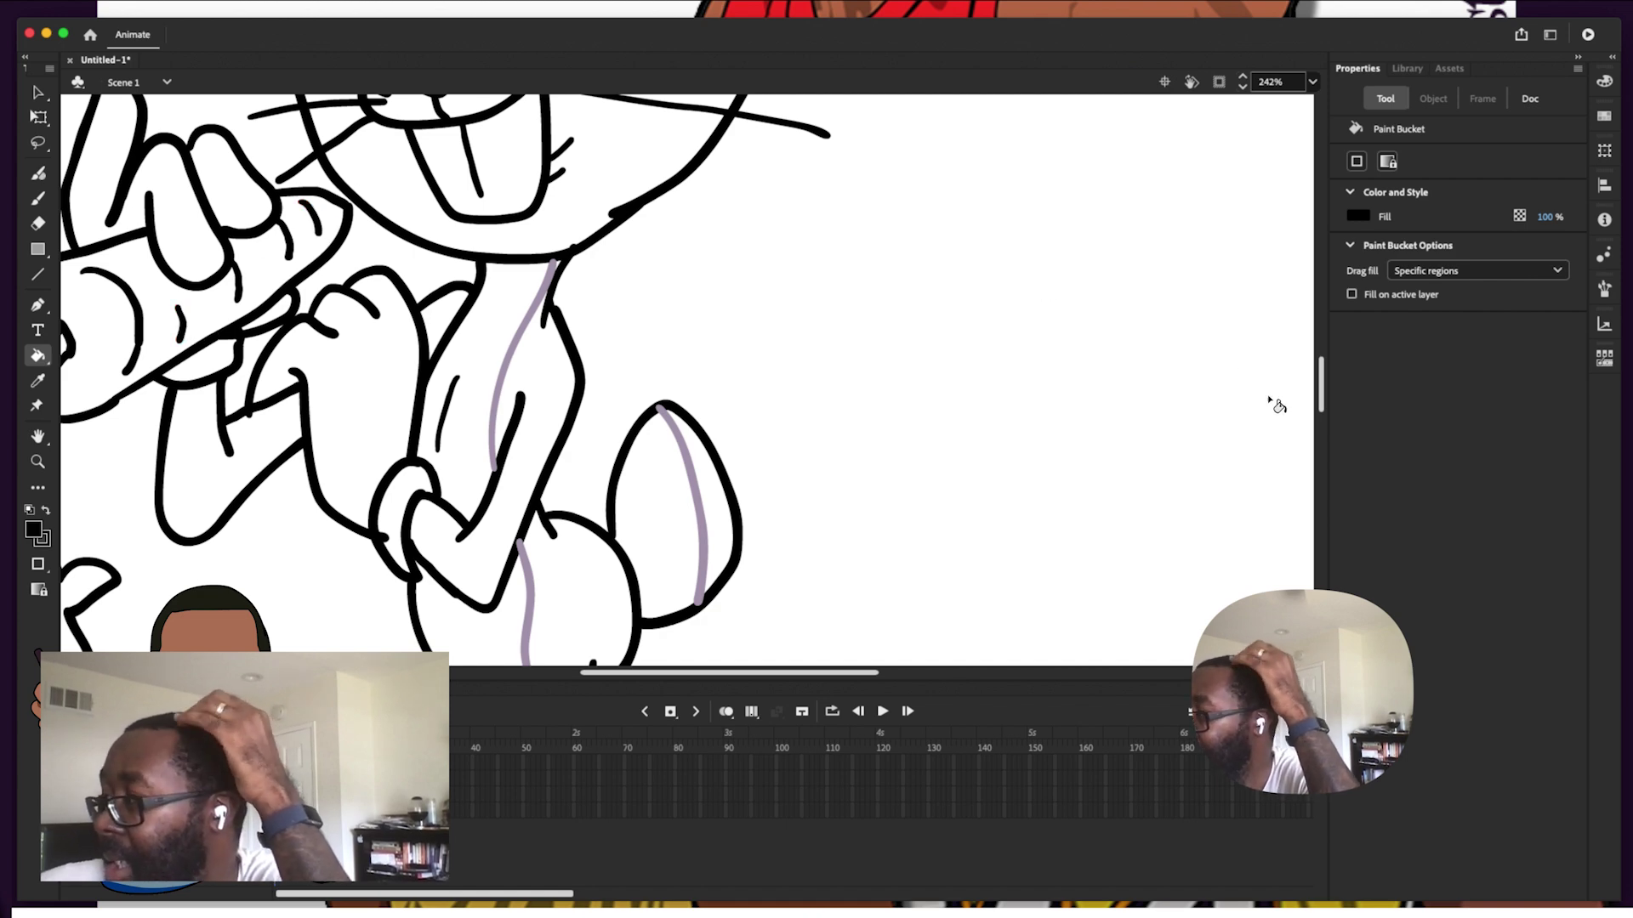
pyautogui.moveTo(1320, 397); pyautogui.dragTo(1274, 478)
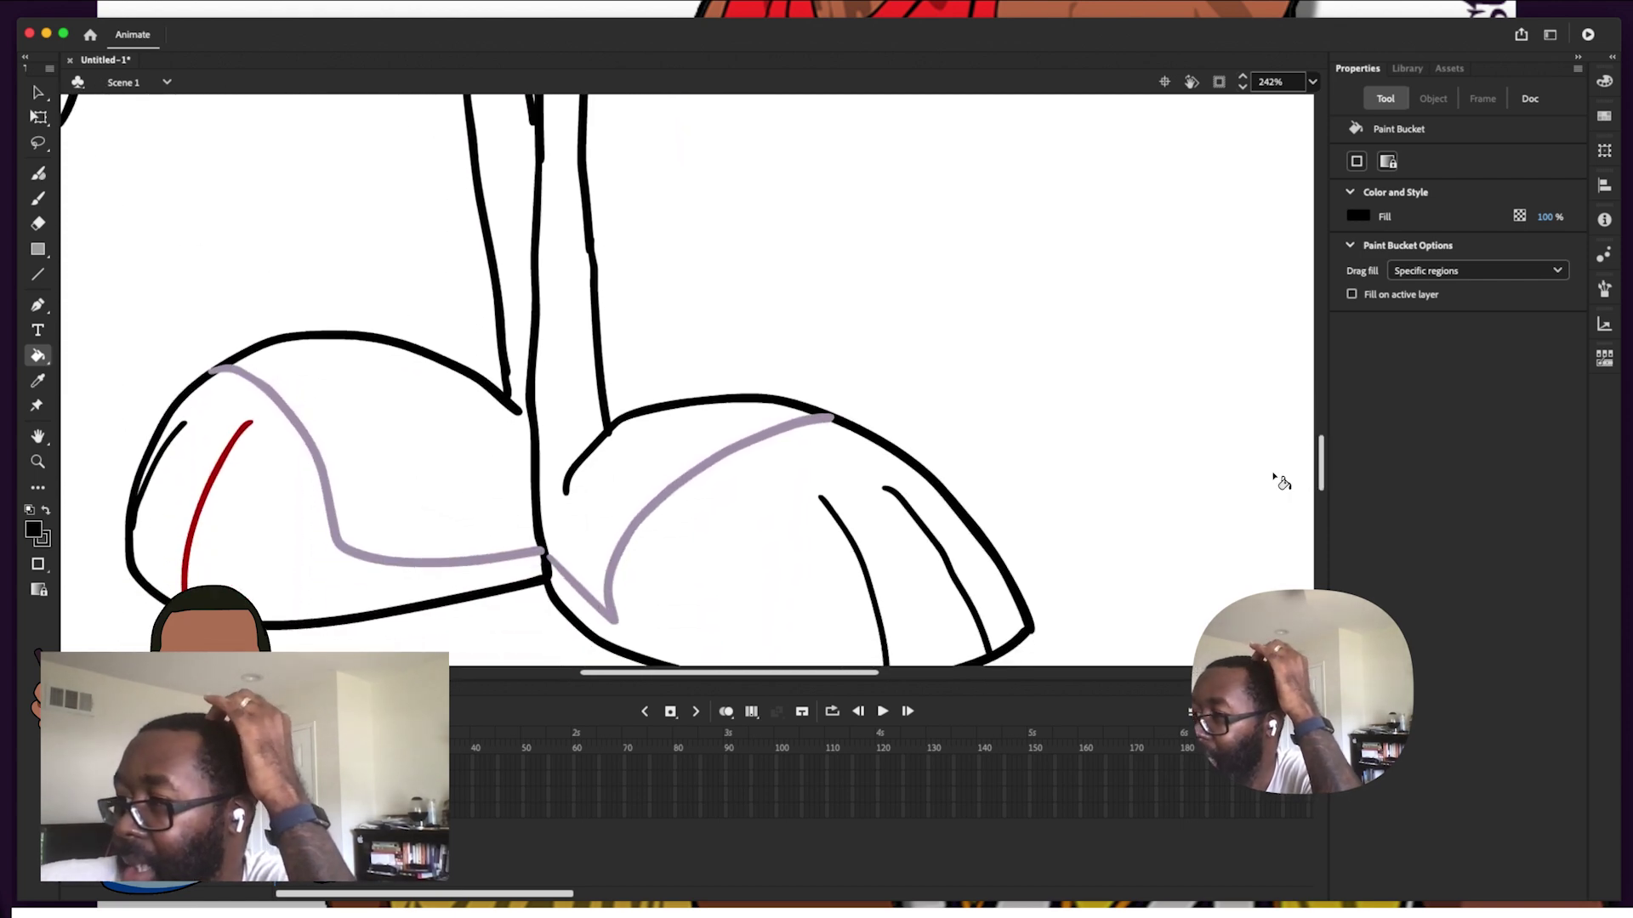
pyautogui.click(223, 460)
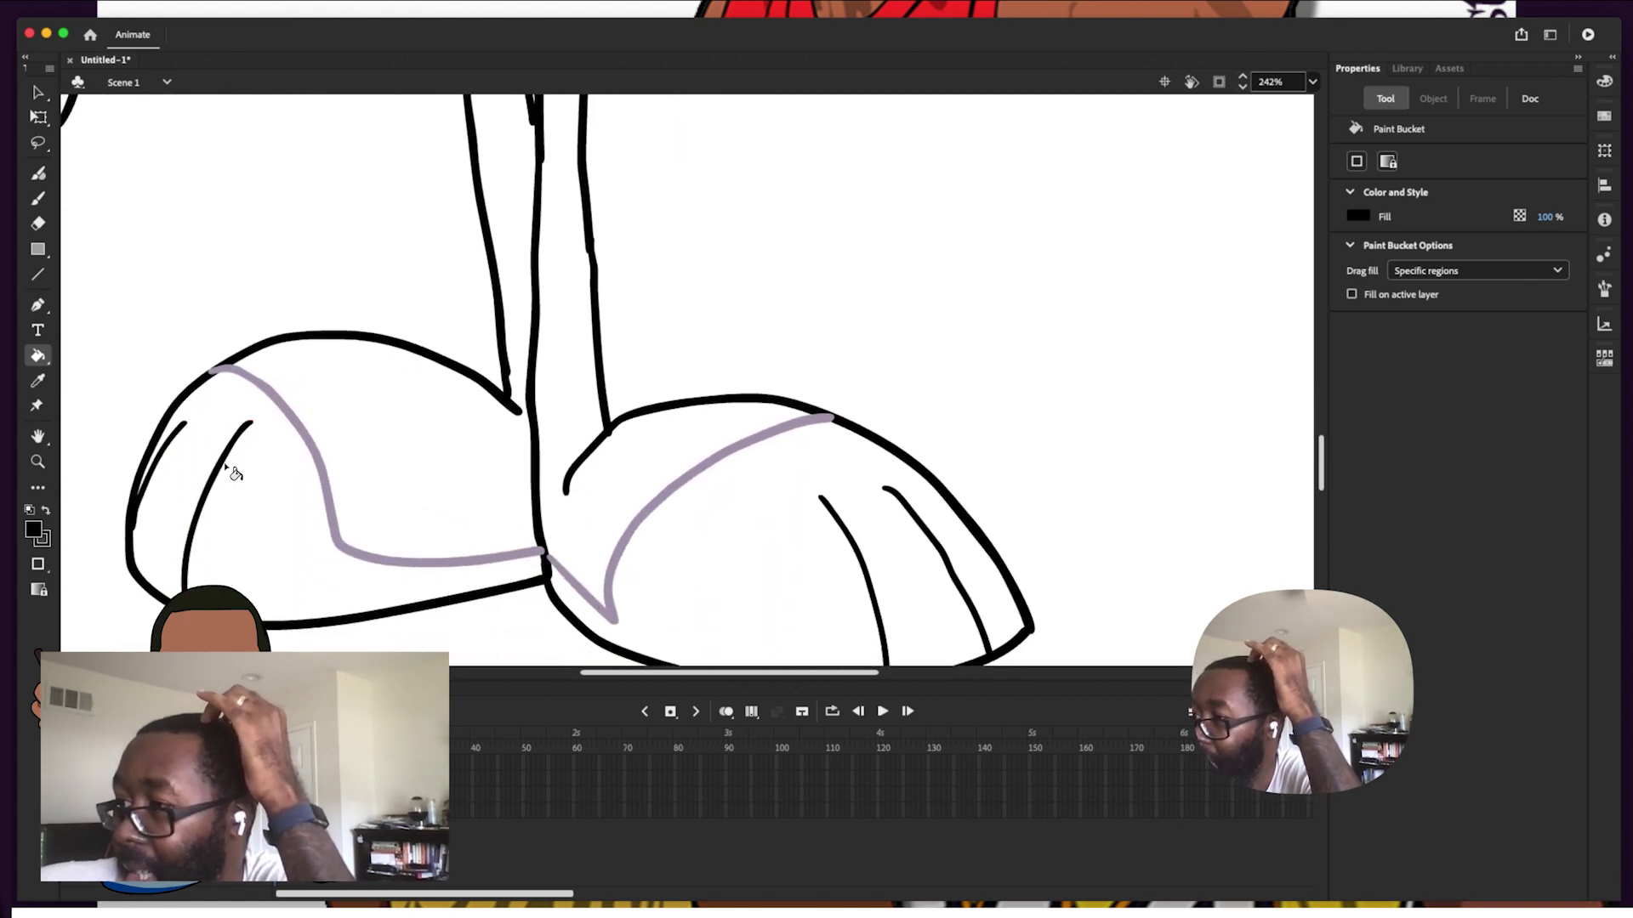
pyautogui.moveTo(1312, 471); pyautogui.dragTo(1283, 338)
pyautogui.scroll(2, 1284, 338)
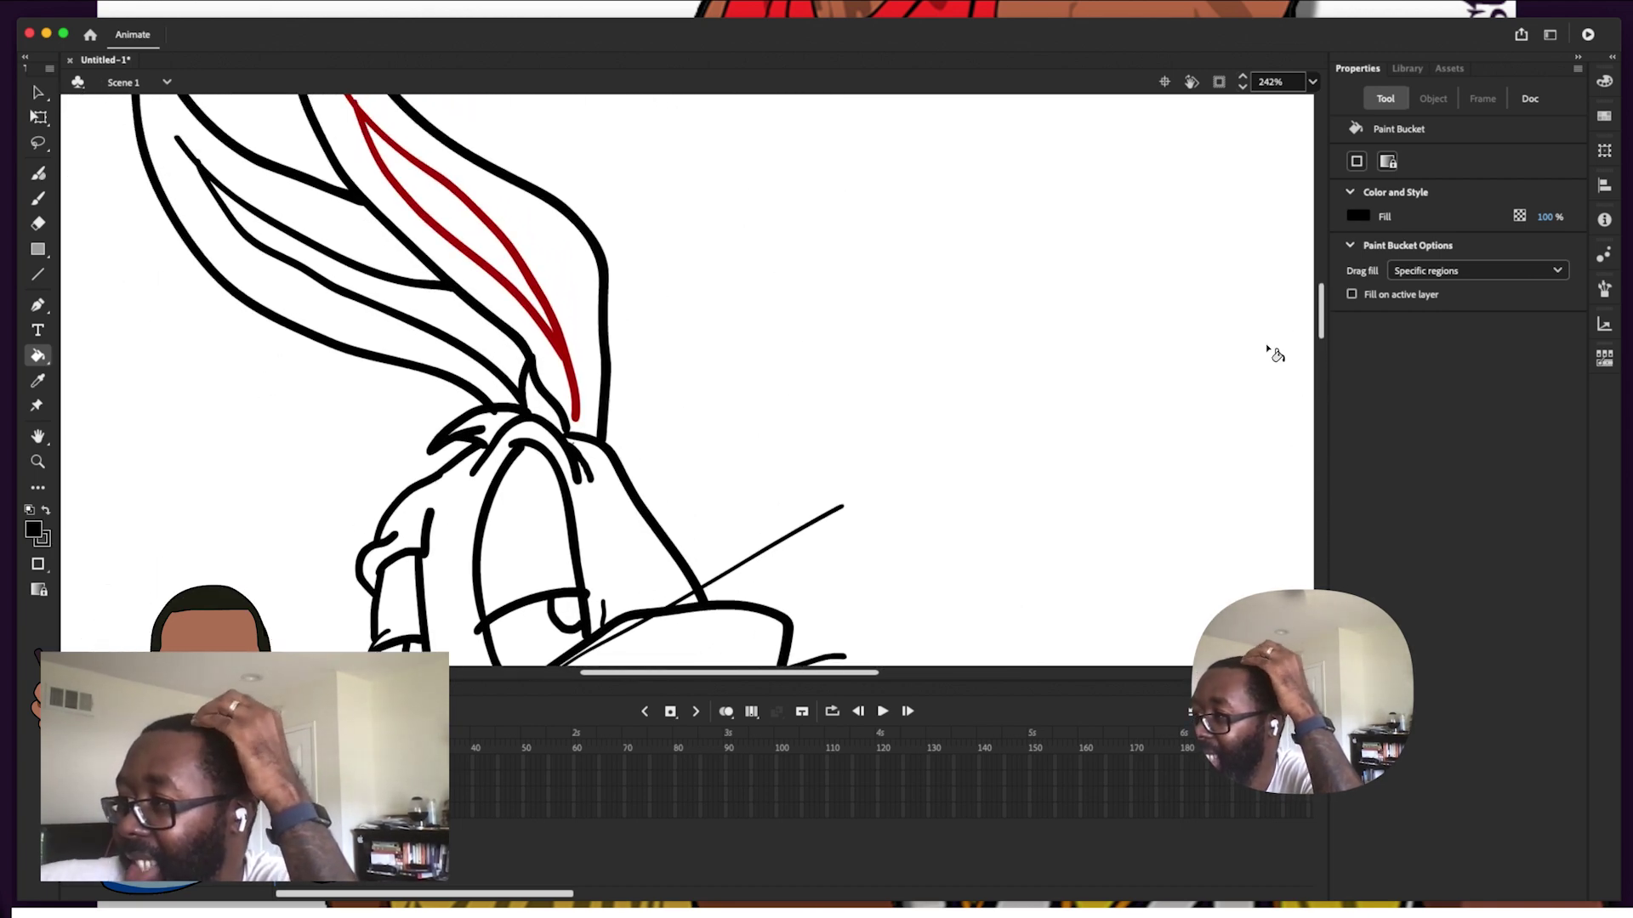
pyautogui.click(565, 357)
# Fill the pupils of both eyes with black and show the rough sketch again
pyautogui.moveTo(1322, 327); pyautogui.dragTo(1309, 379)
pyautogui.scroll(5, 1310, 379)
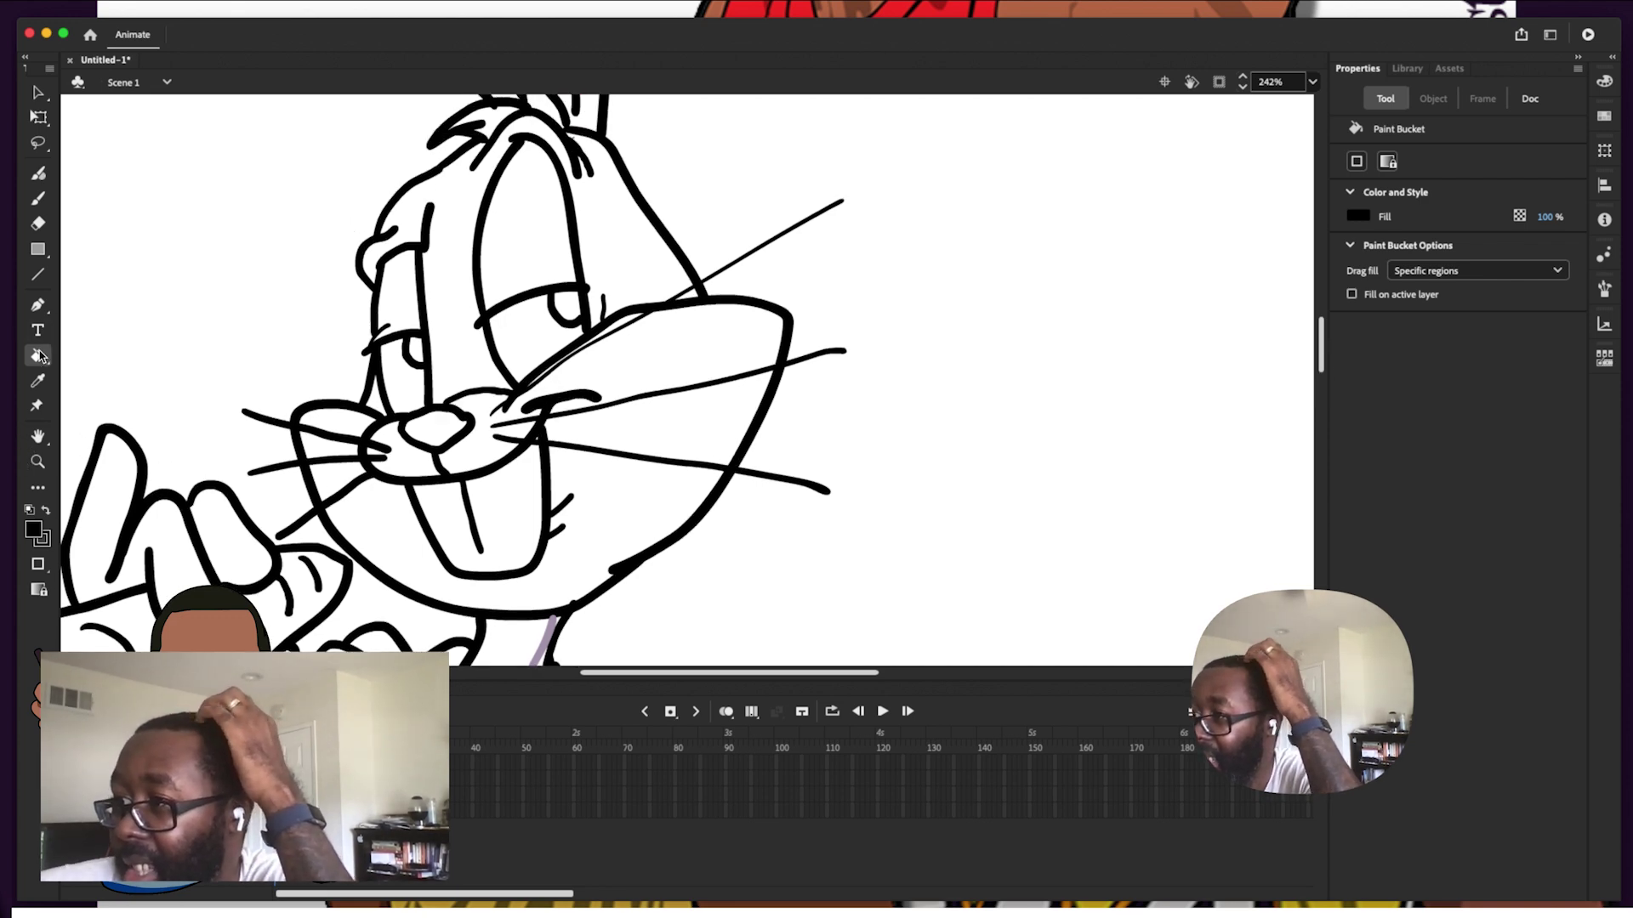
pyautogui.click(425, 364)
pyautogui.click(570, 313)
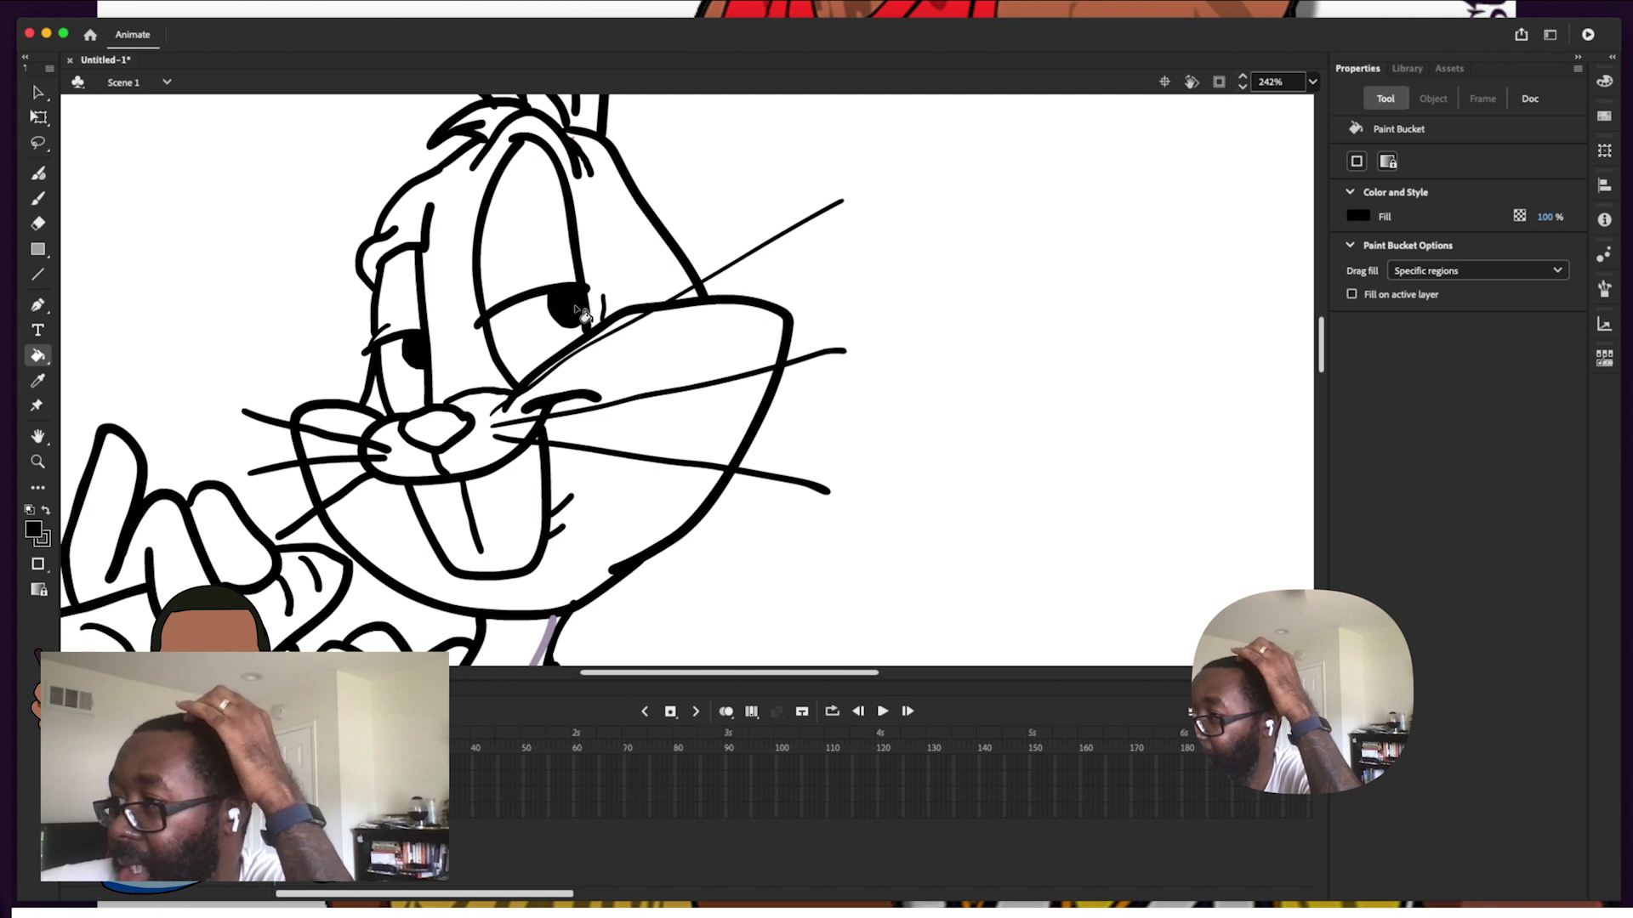
pyautogui.click(236, 808)
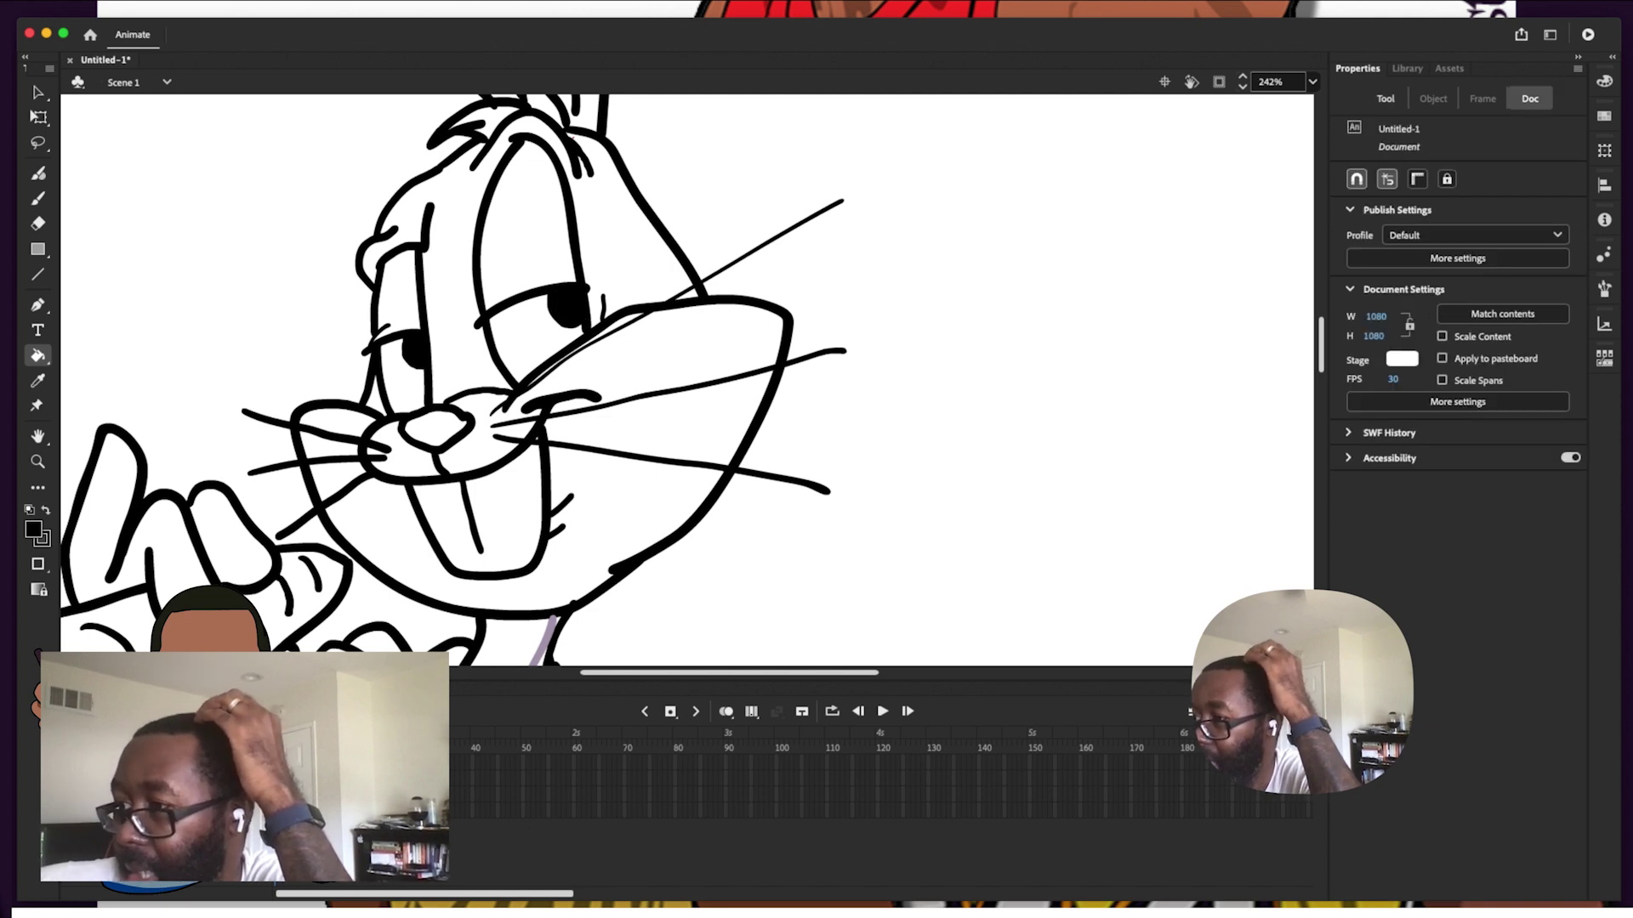
# Sample the pink from the coloured reference rabbit's nose and fill the line drawing's nose with it
pyautogui.click(37, 461)
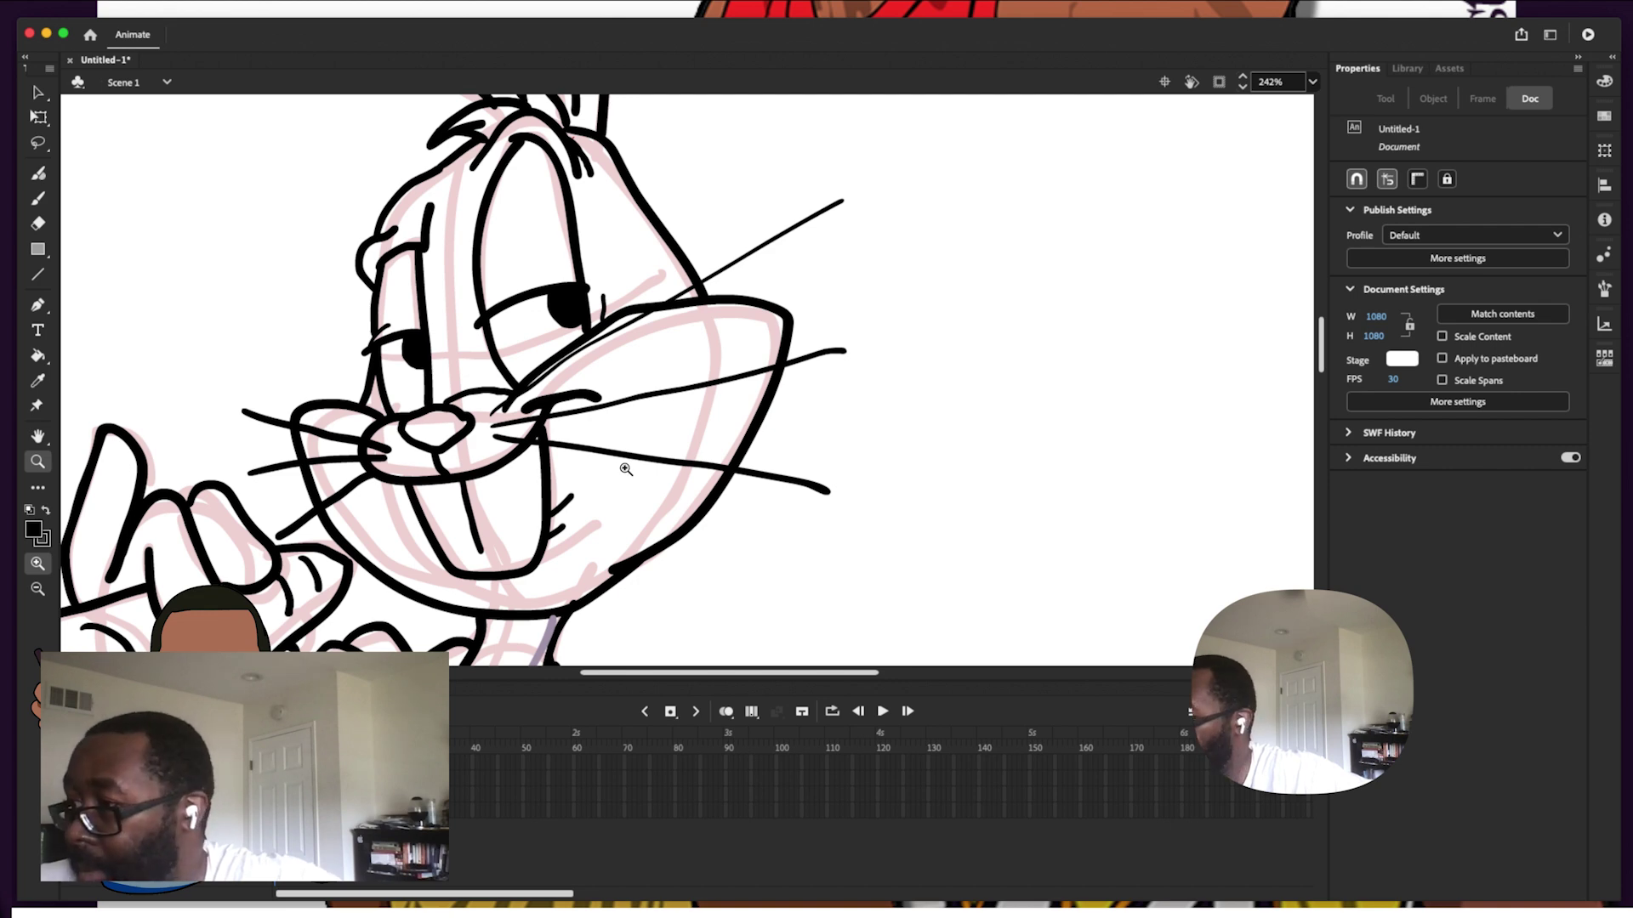
pyautogui.rightClick(623, 479)
pyautogui.click(606, 486)
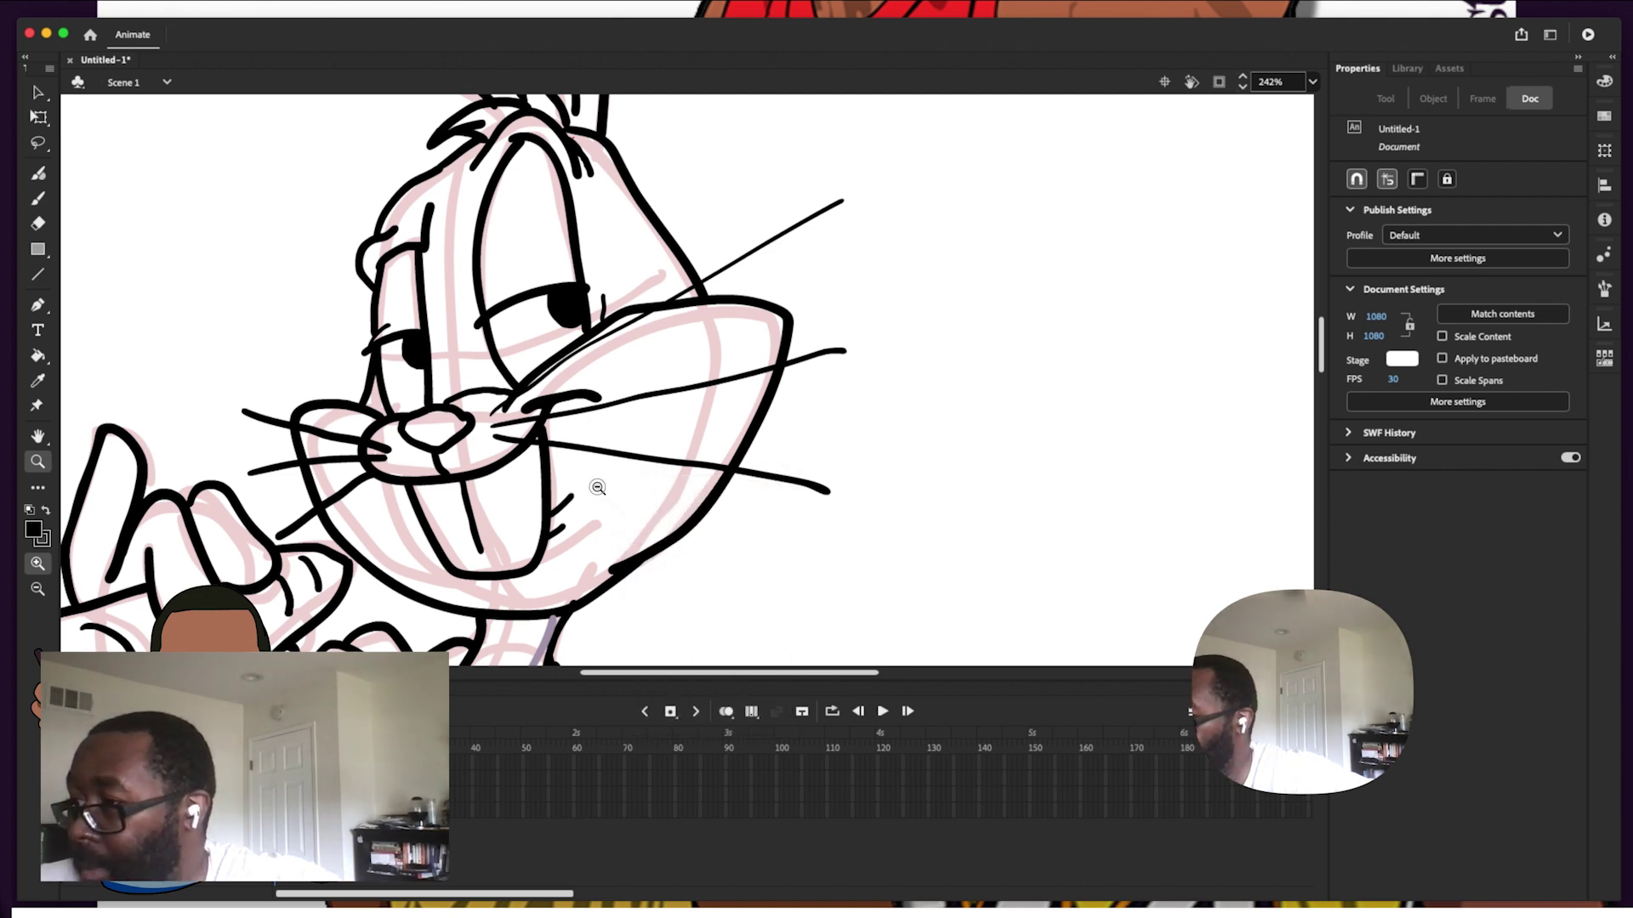
pyautogui.keyDown('alt'); pyautogui.click(599, 497); pyautogui.keyUp('alt')
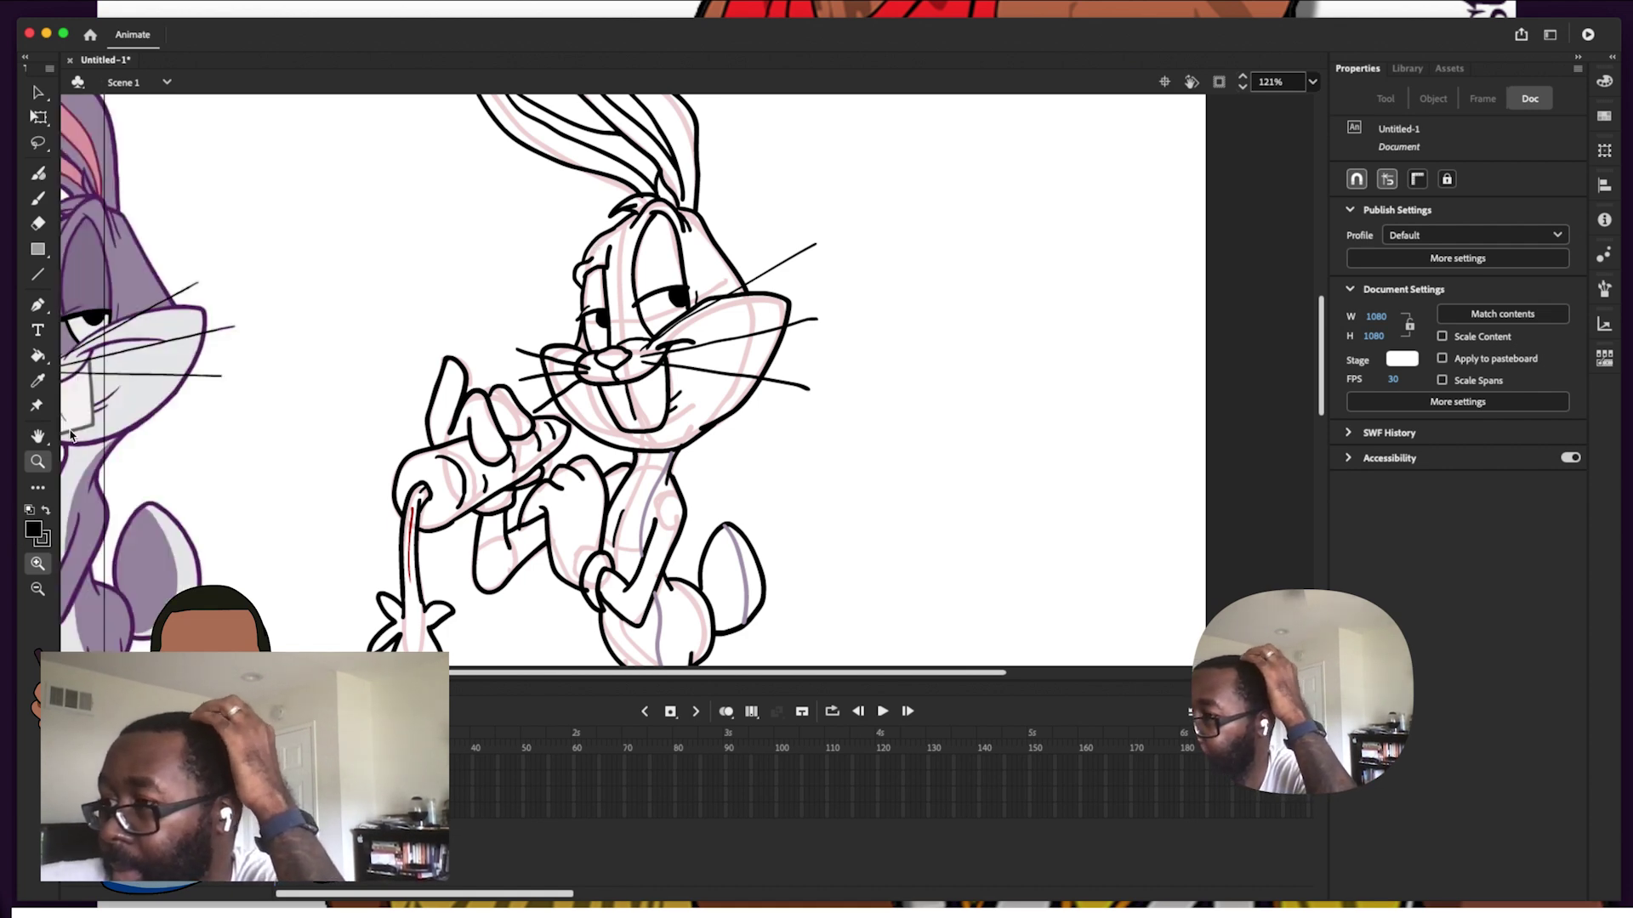
pyautogui.moveTo(664, 676); pyautogui.dragTo(643, 677)
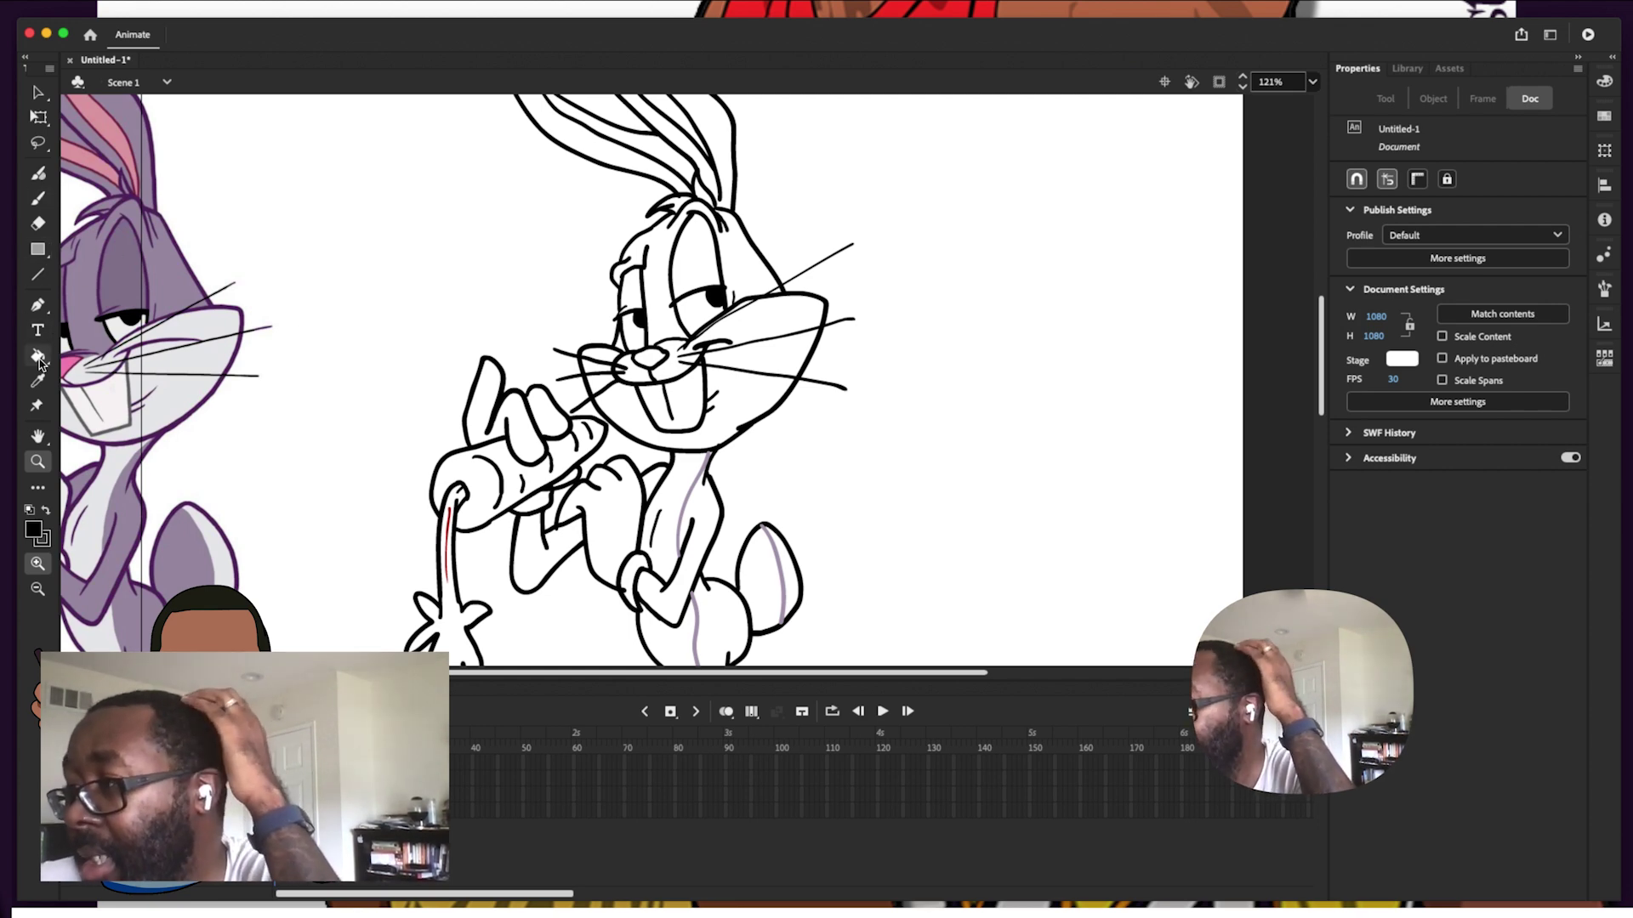
pyautogui.click(40, 385)
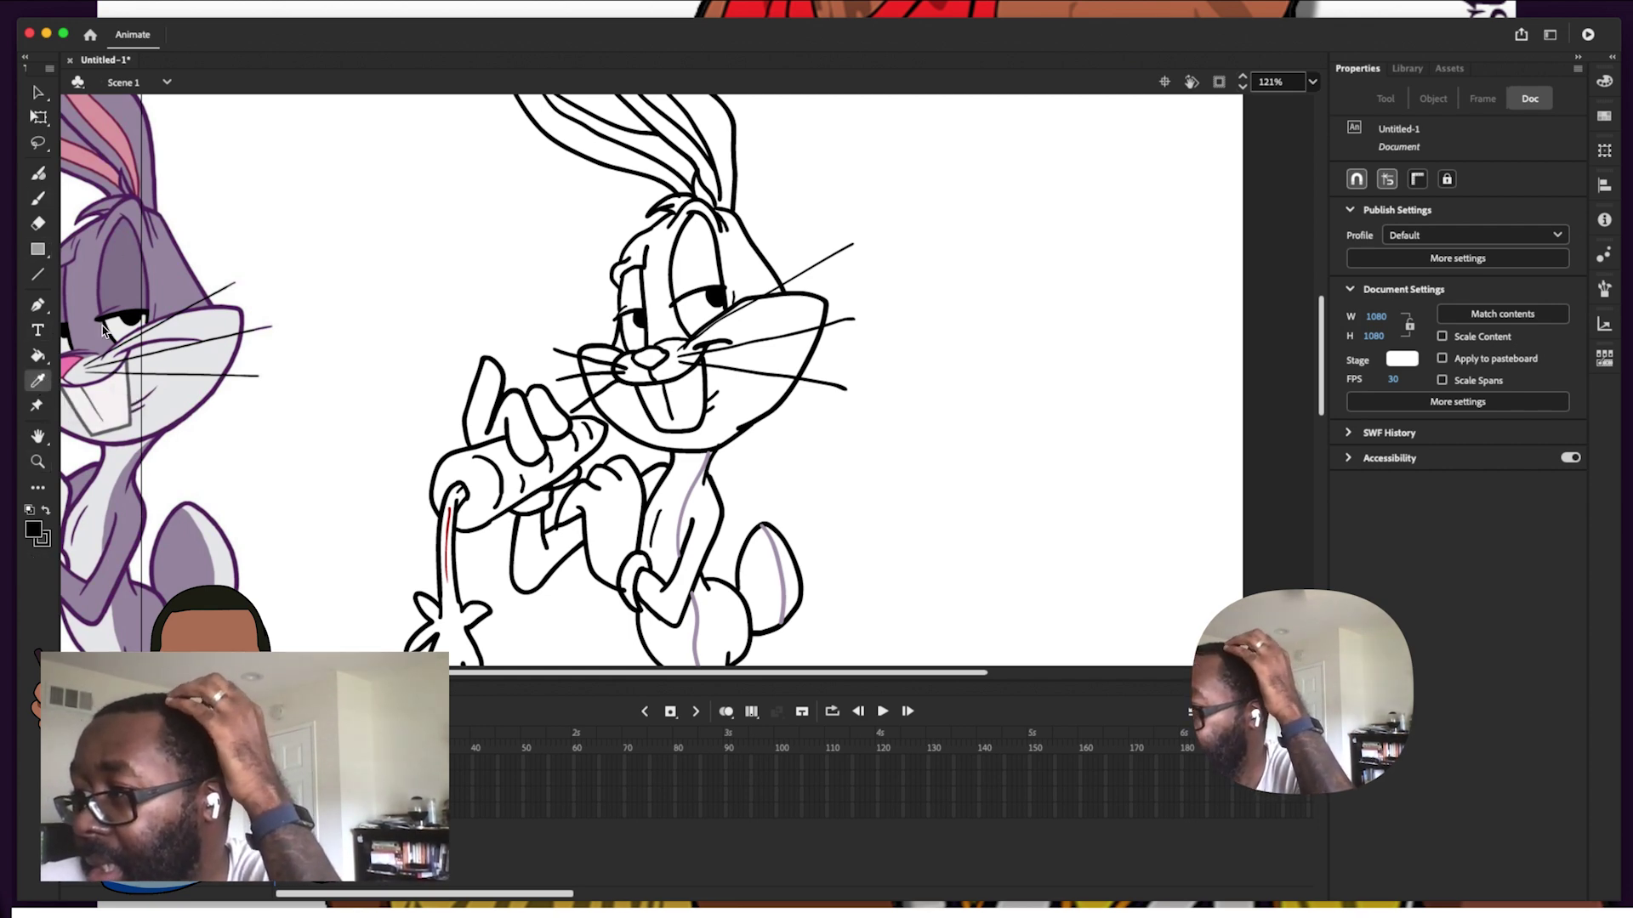
pyautogui.click(75, 359)
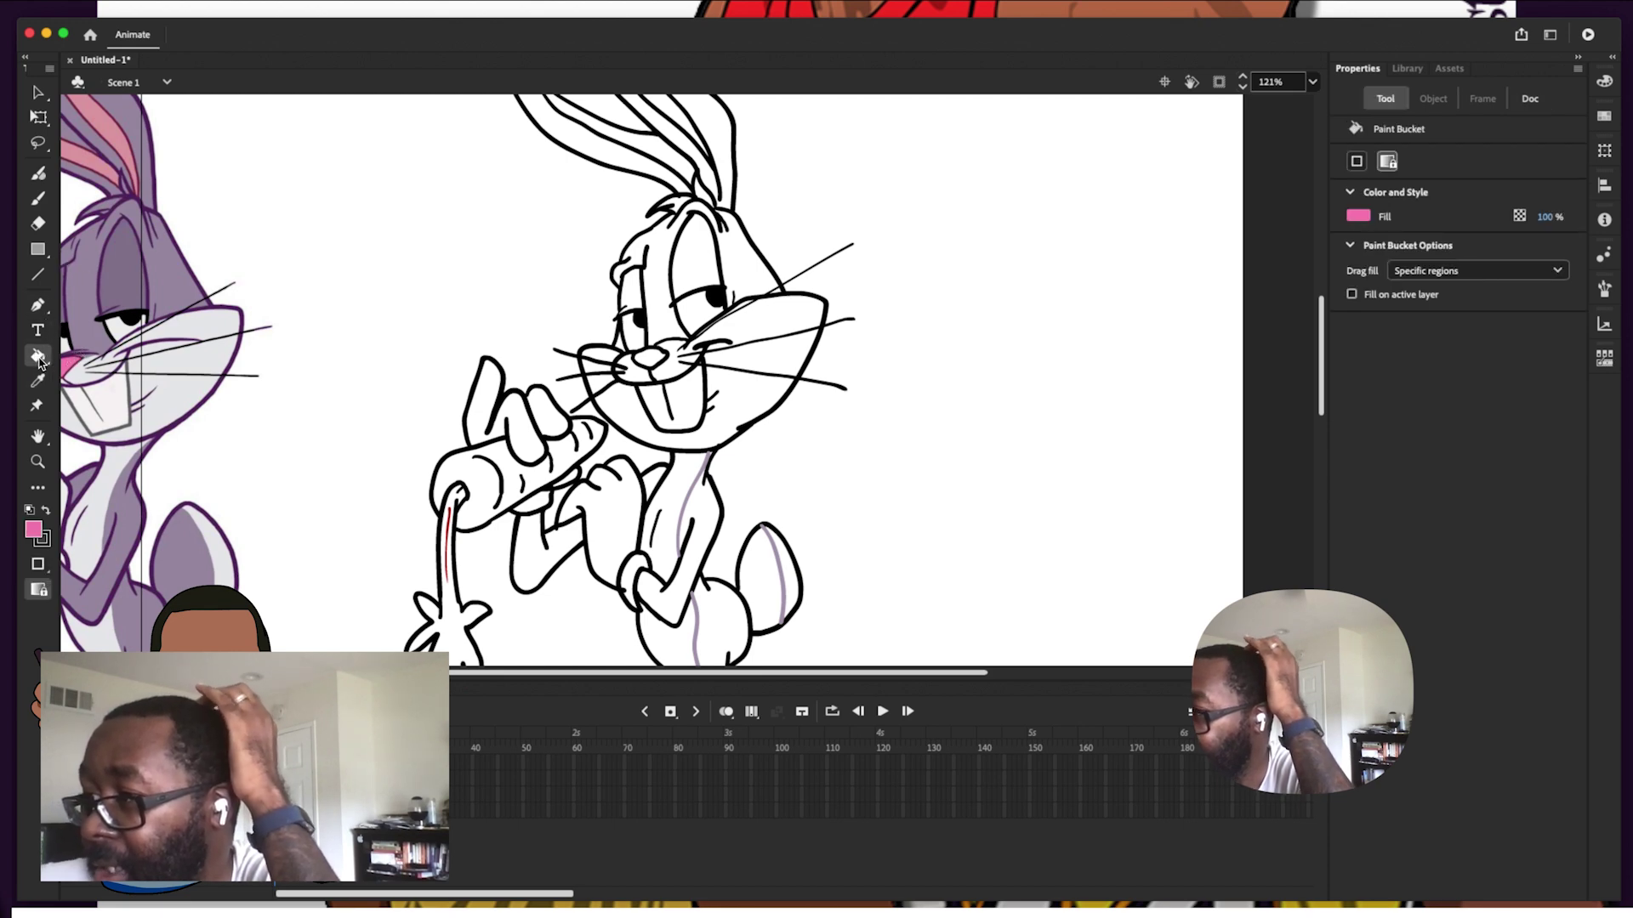
pyautogui.click(656, 364)
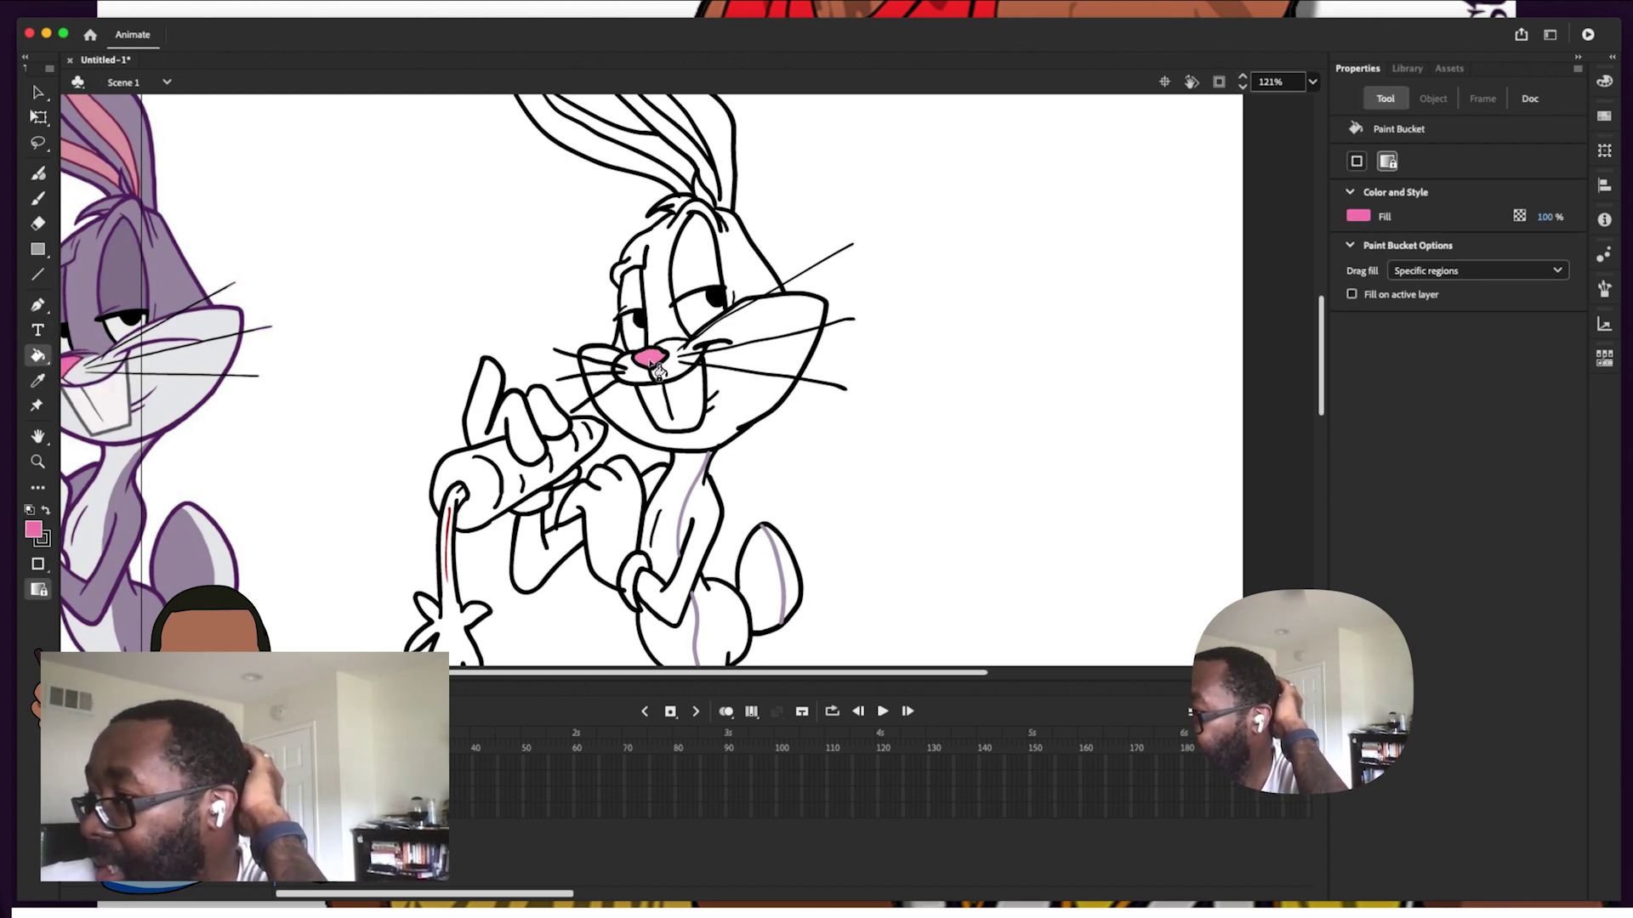
# Sample the orange from the coloured reference's carrot and fill the line drawing's carrot with it
pyautogui.moveTo(595, 673); pyautogui.dragTo(534, 676)
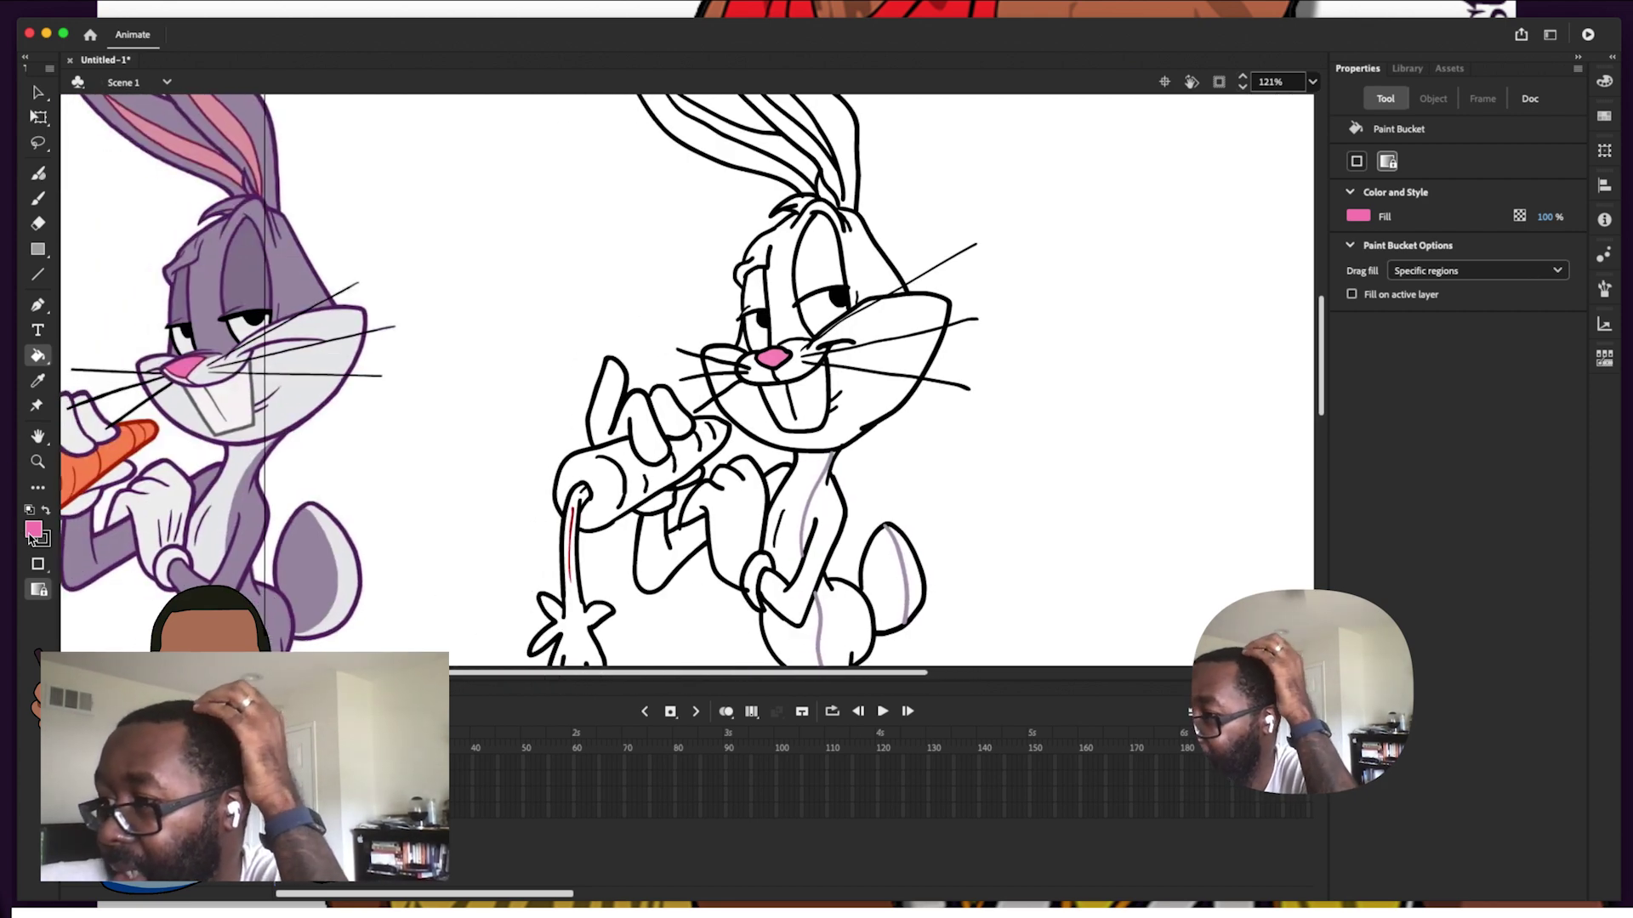
pyautogui.click(34, 530)
pyautogui.click(123, 462)
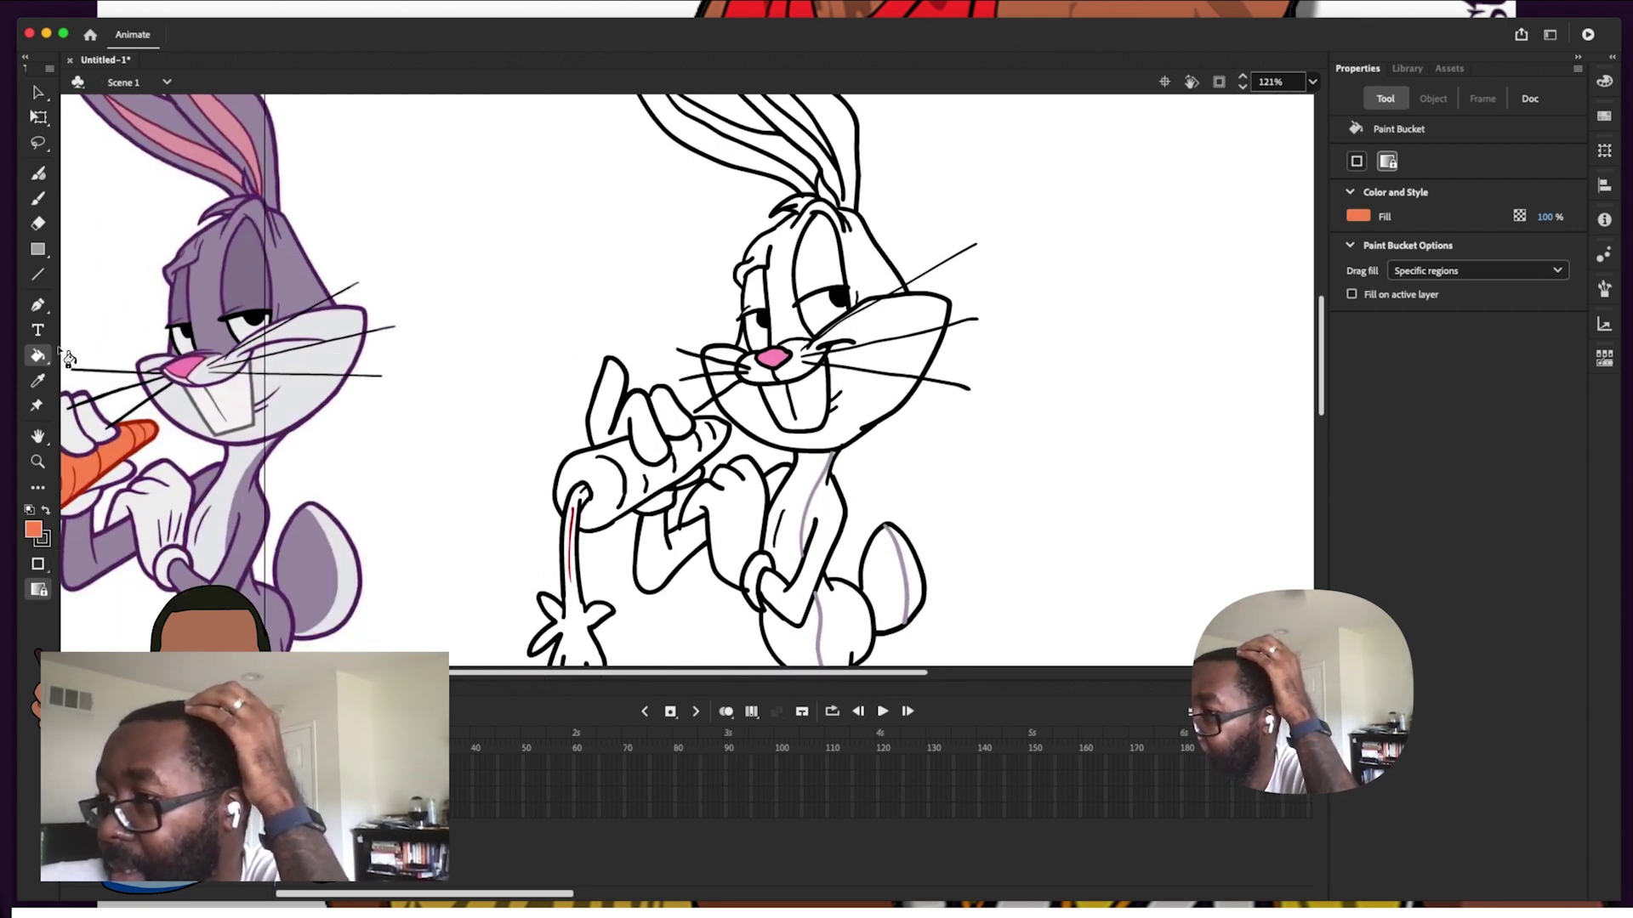
pyautogui.click(618, 502)
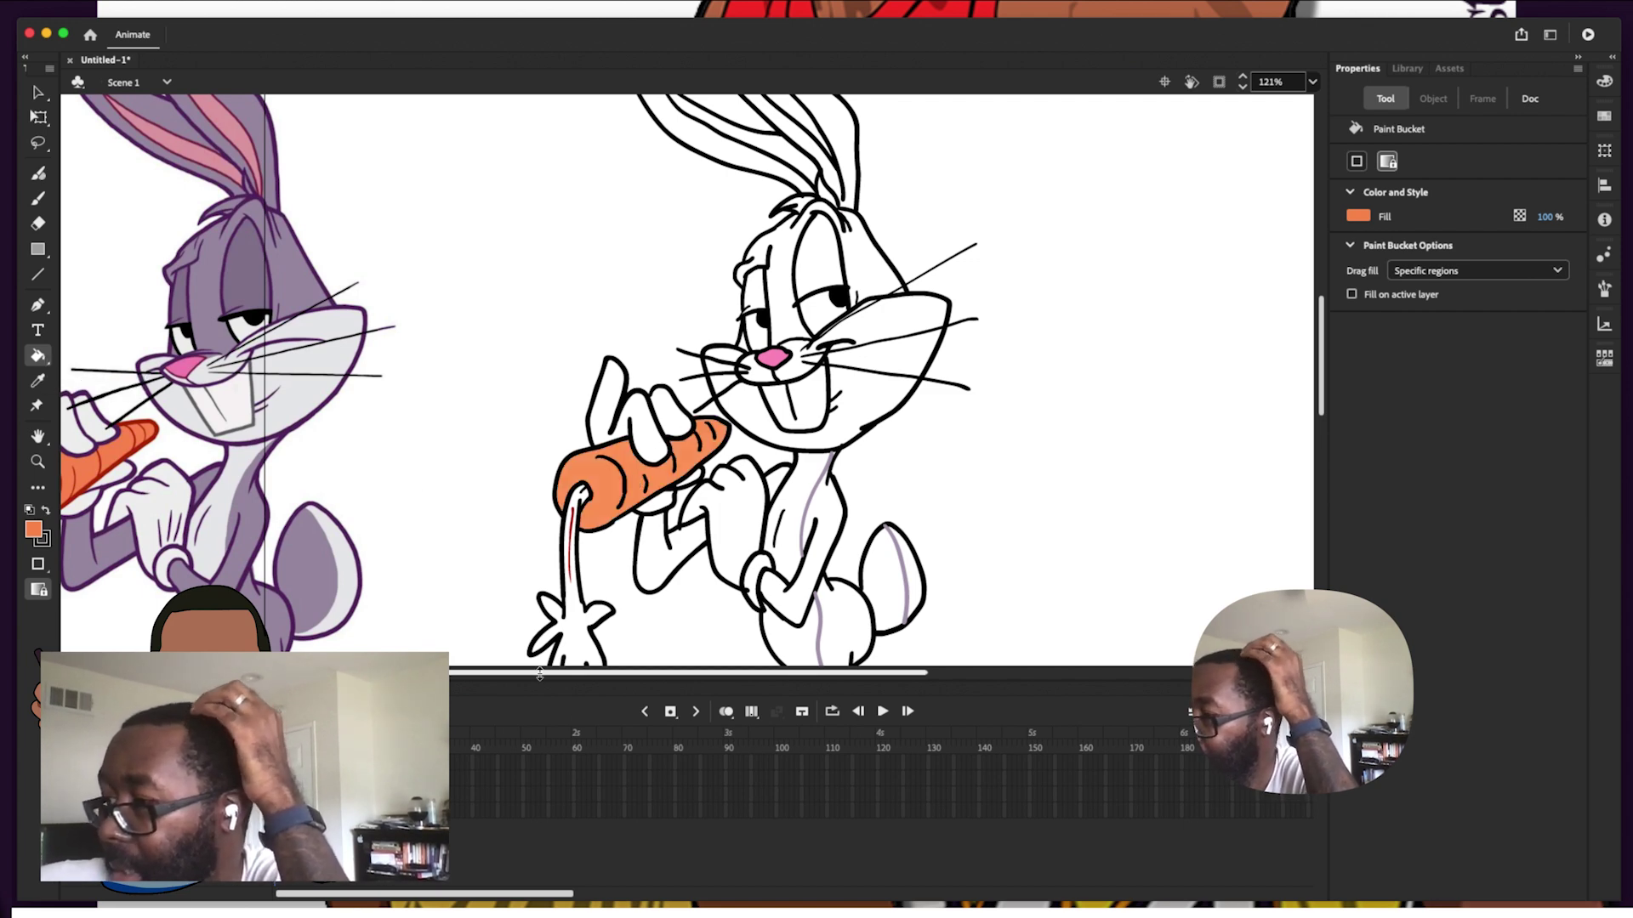
# Sample the light green from the reference's carrot top and fill the line drawing's carrot stalk and leaves with it
pyautogui.moveTo(541, 672)
pyautogui.mouseDown()
pyautogui.moveTo(493, 678)
pyautogui.moveTo(510, 675)
pyautogui.mouseUp()
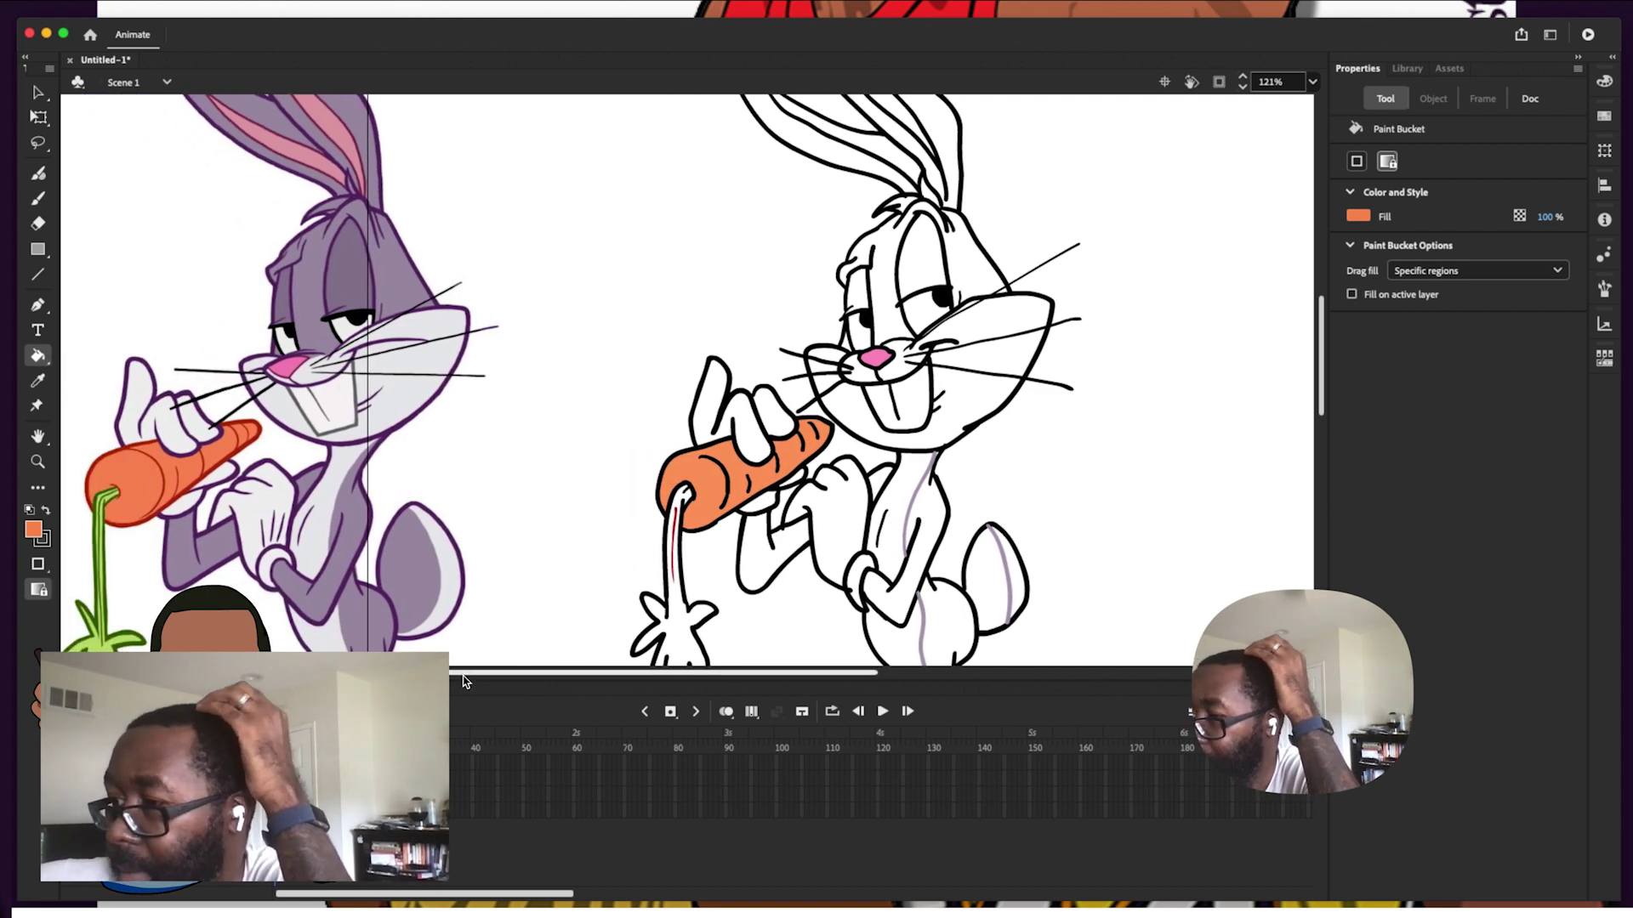
pyautogui.click(35, 533)
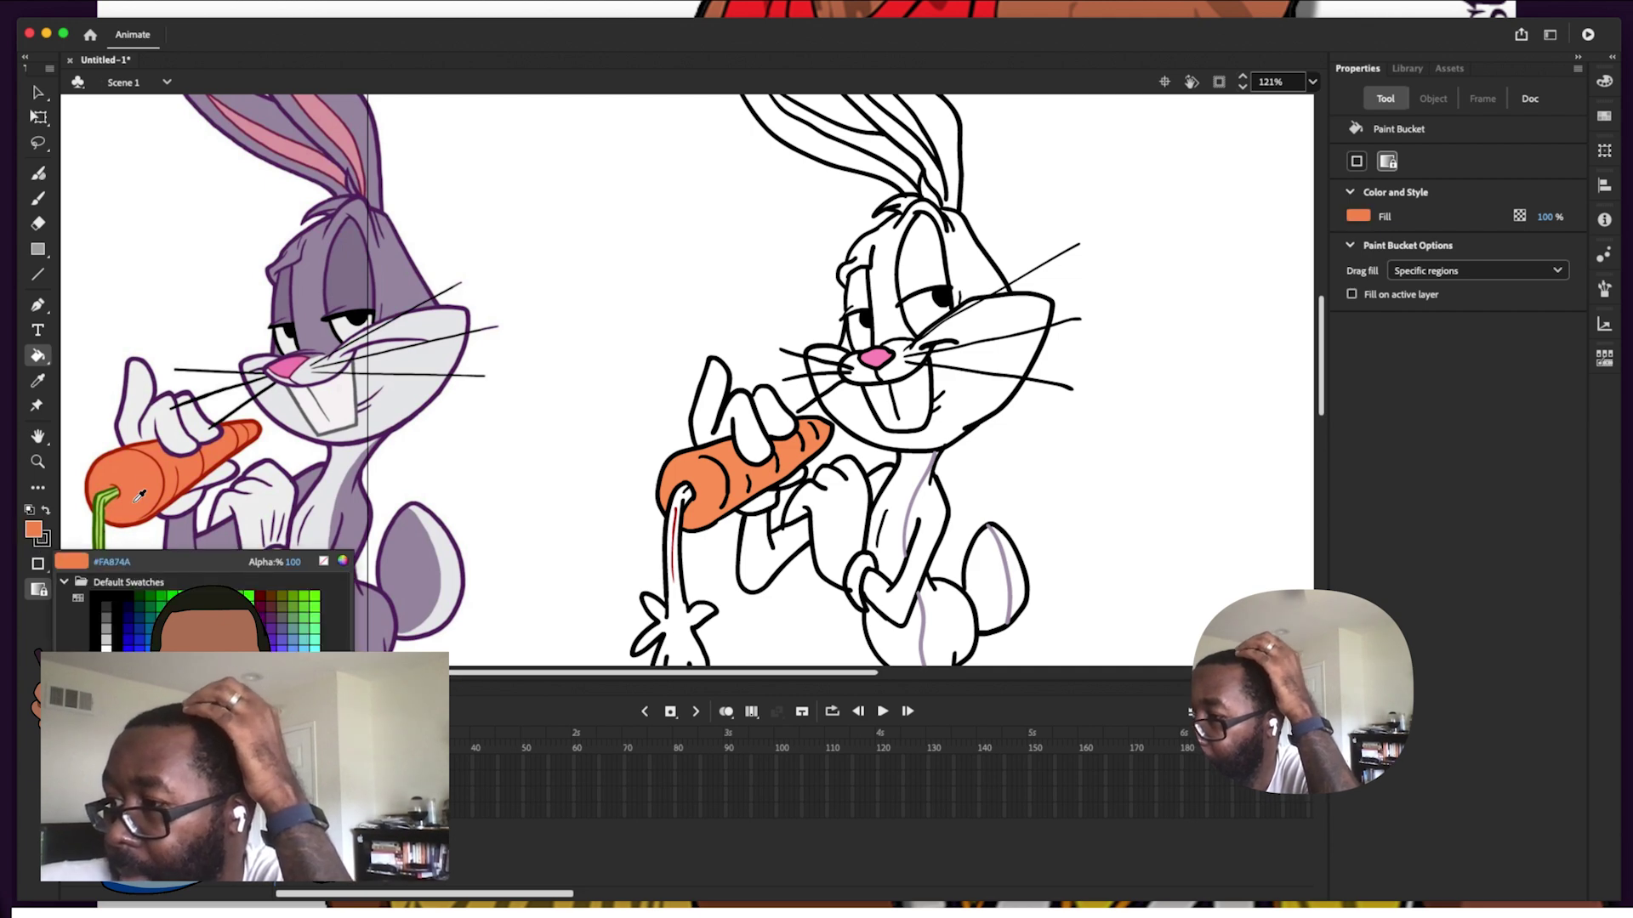
pyautogui.click(109, 508)
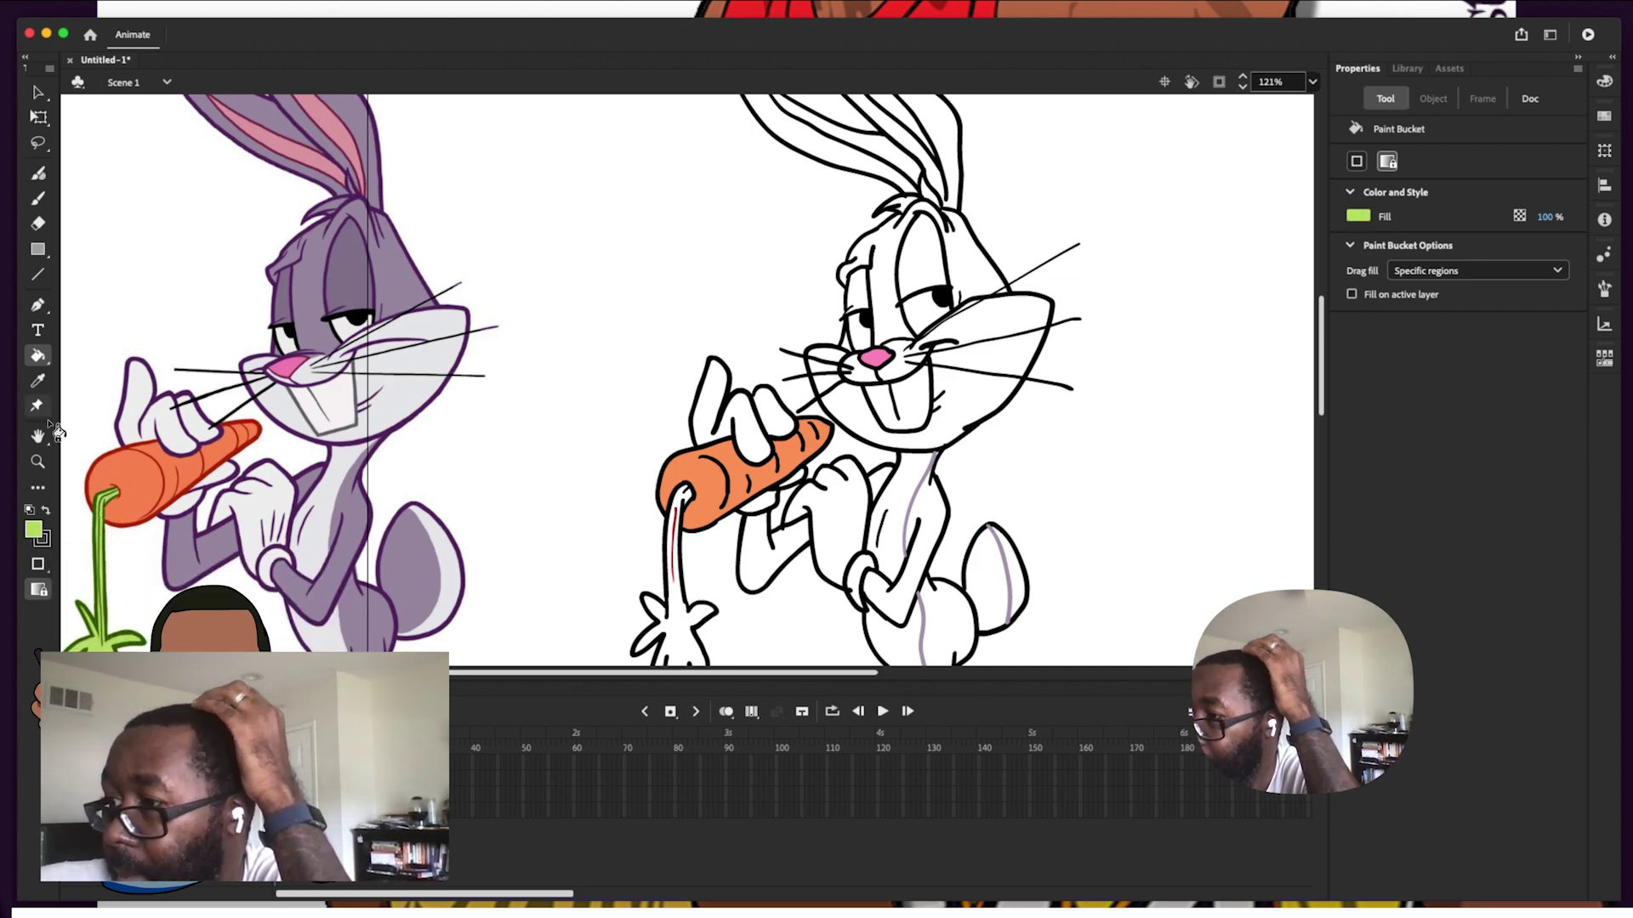
pyautogui.click(693, 636)
pyautogui.click(677, 553)
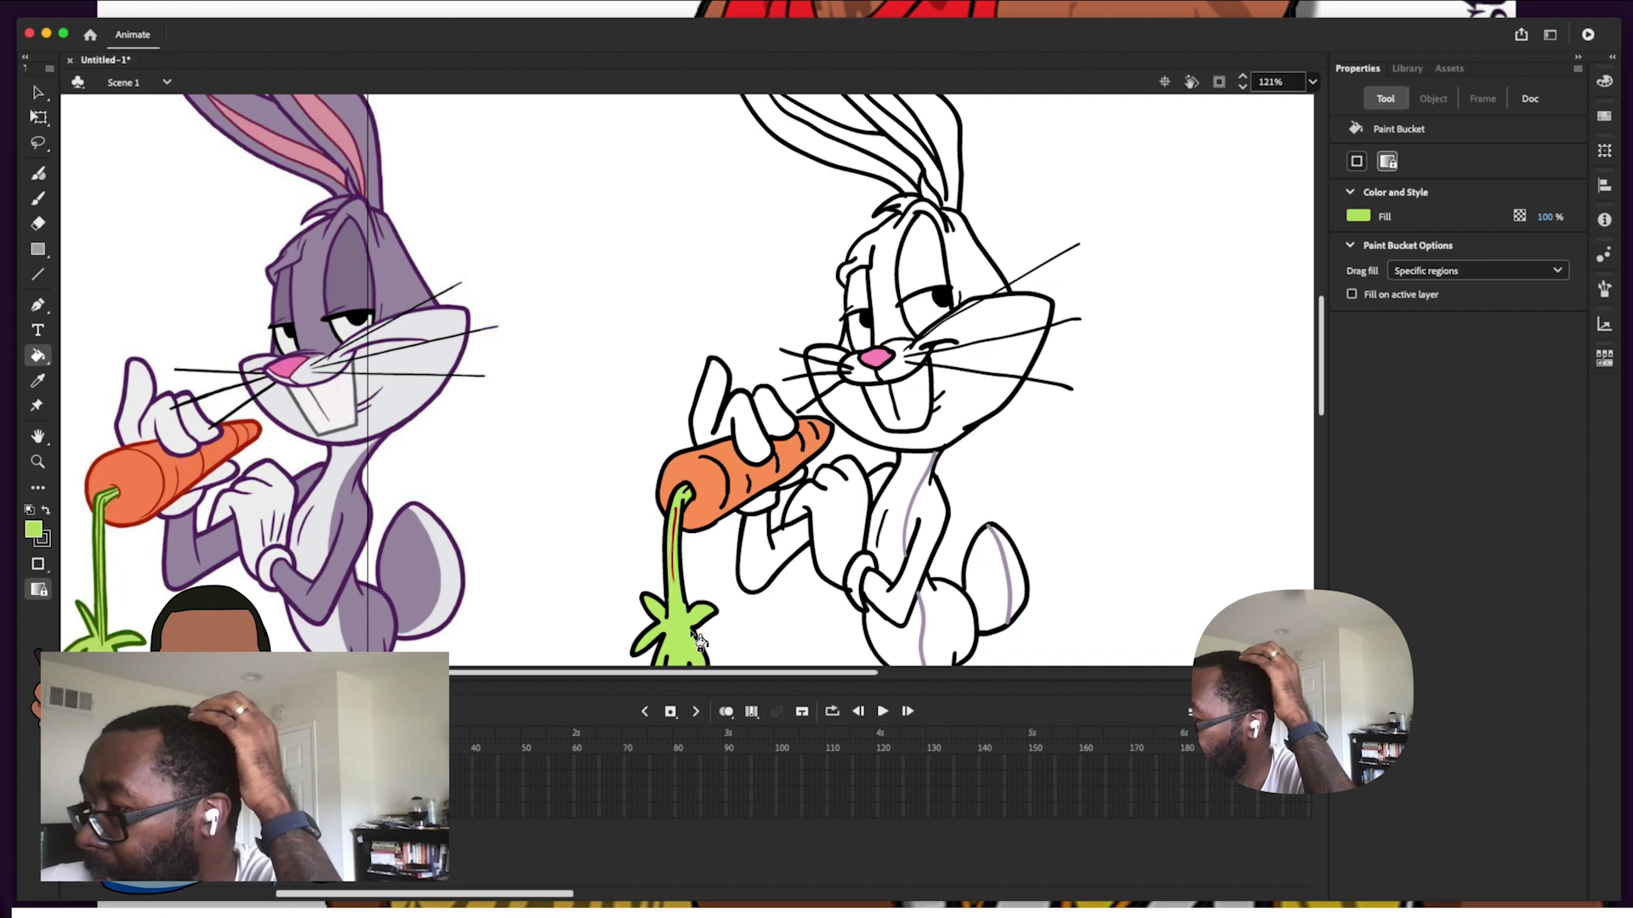
pyautogui.click(36, 533)
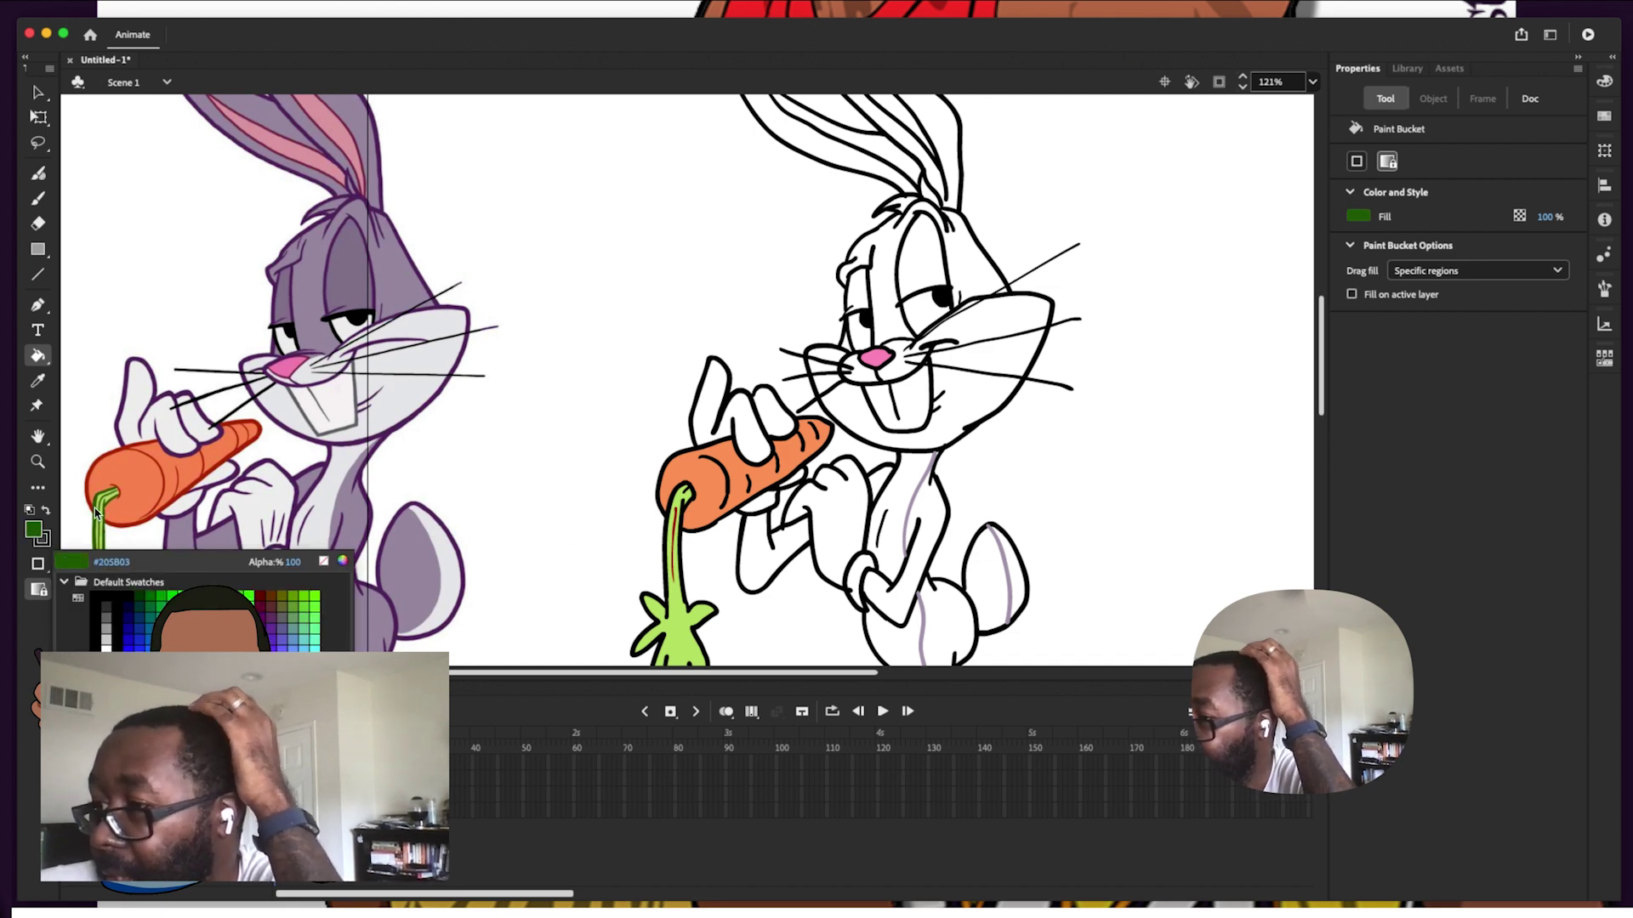
pyautogui.click(128, 614)
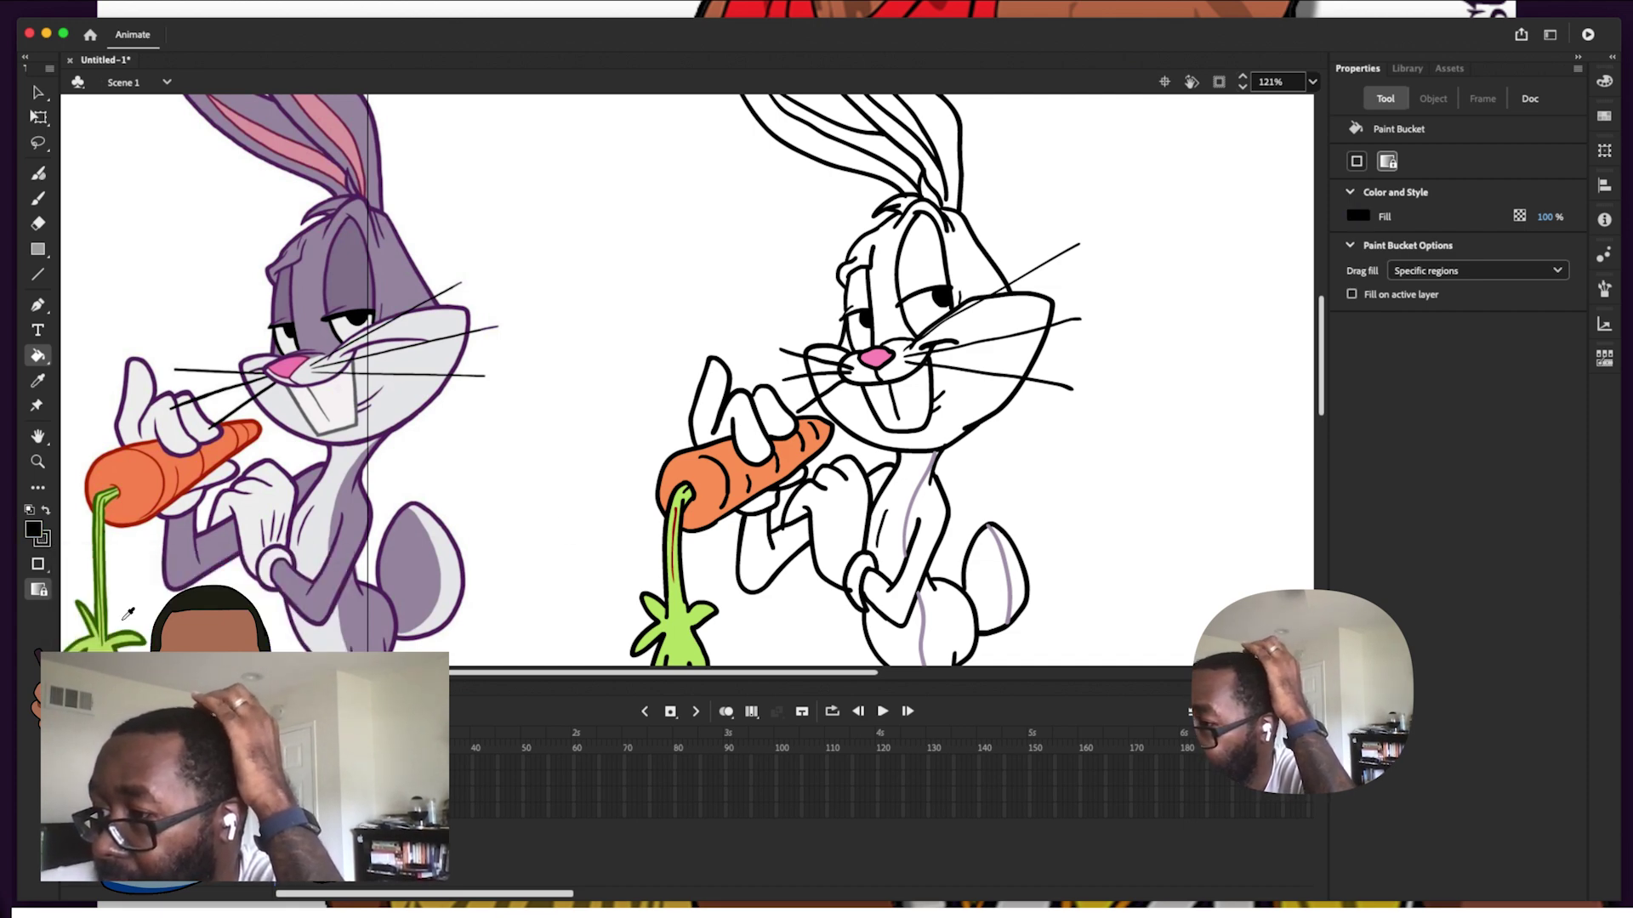
pyautogui.click(679, 539)
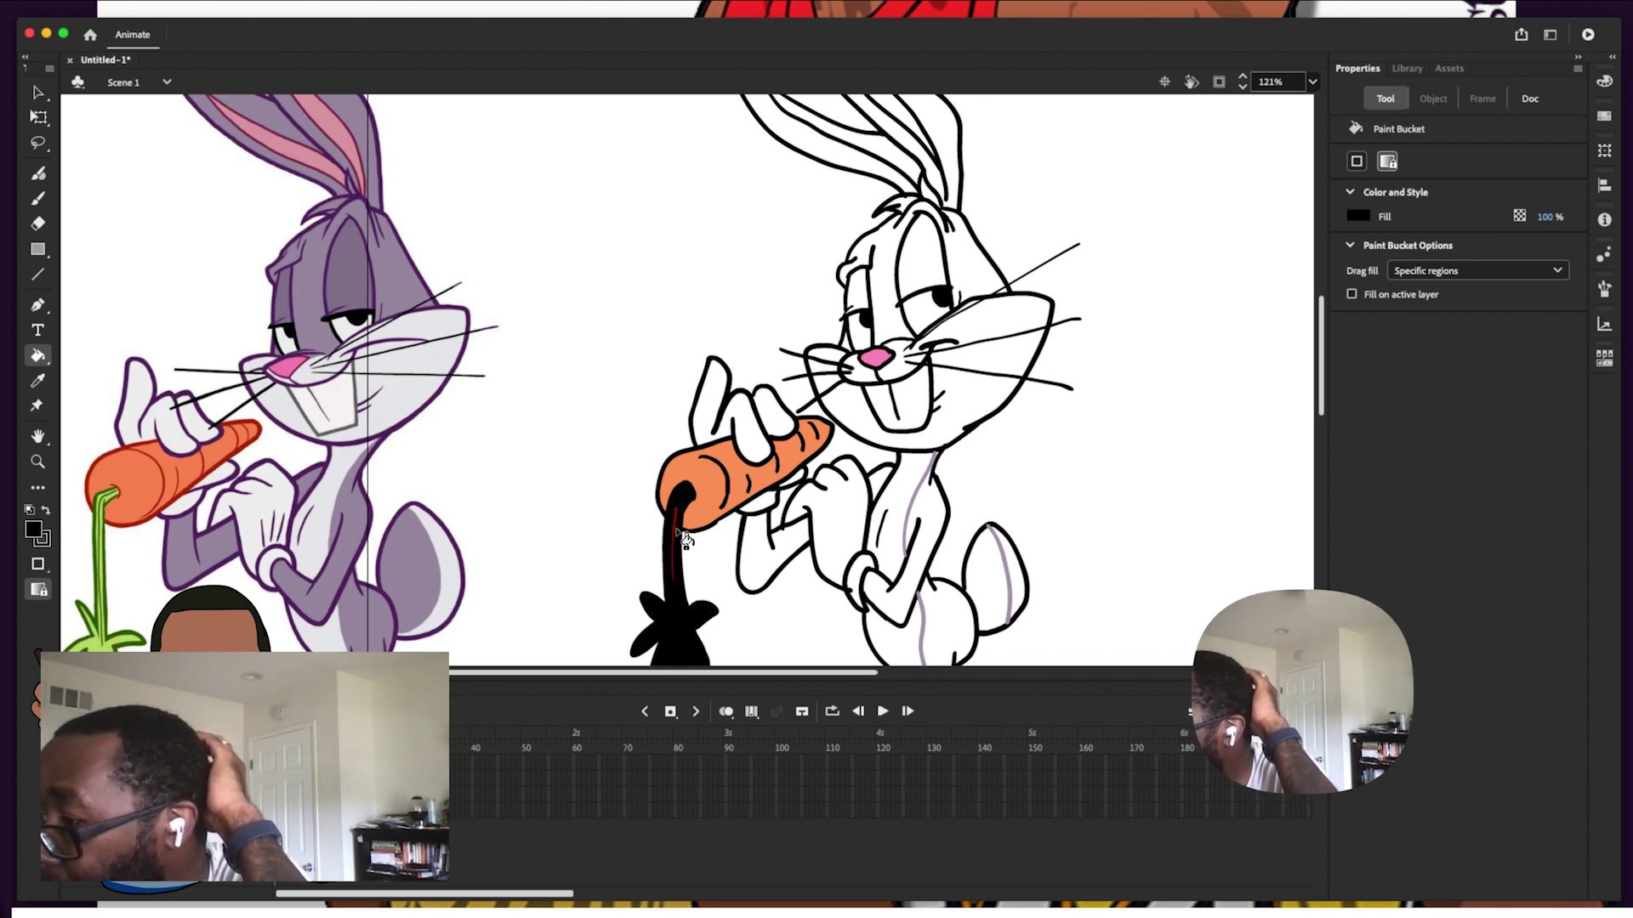
pyautogui.click(166, 9)
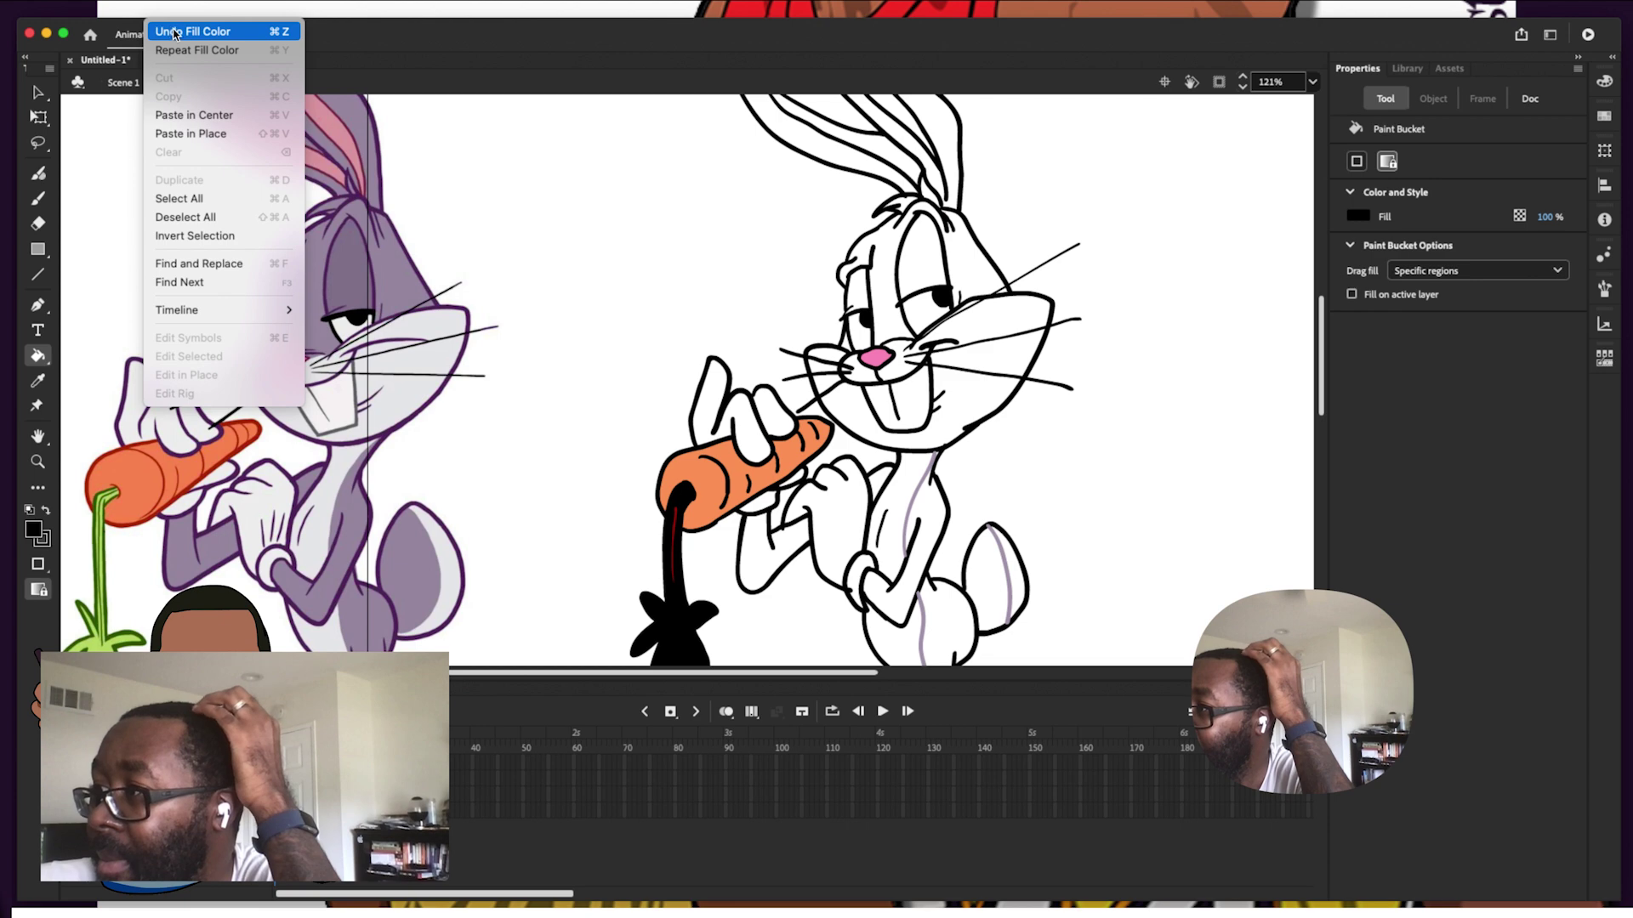
pyautogui.click(175, 26)
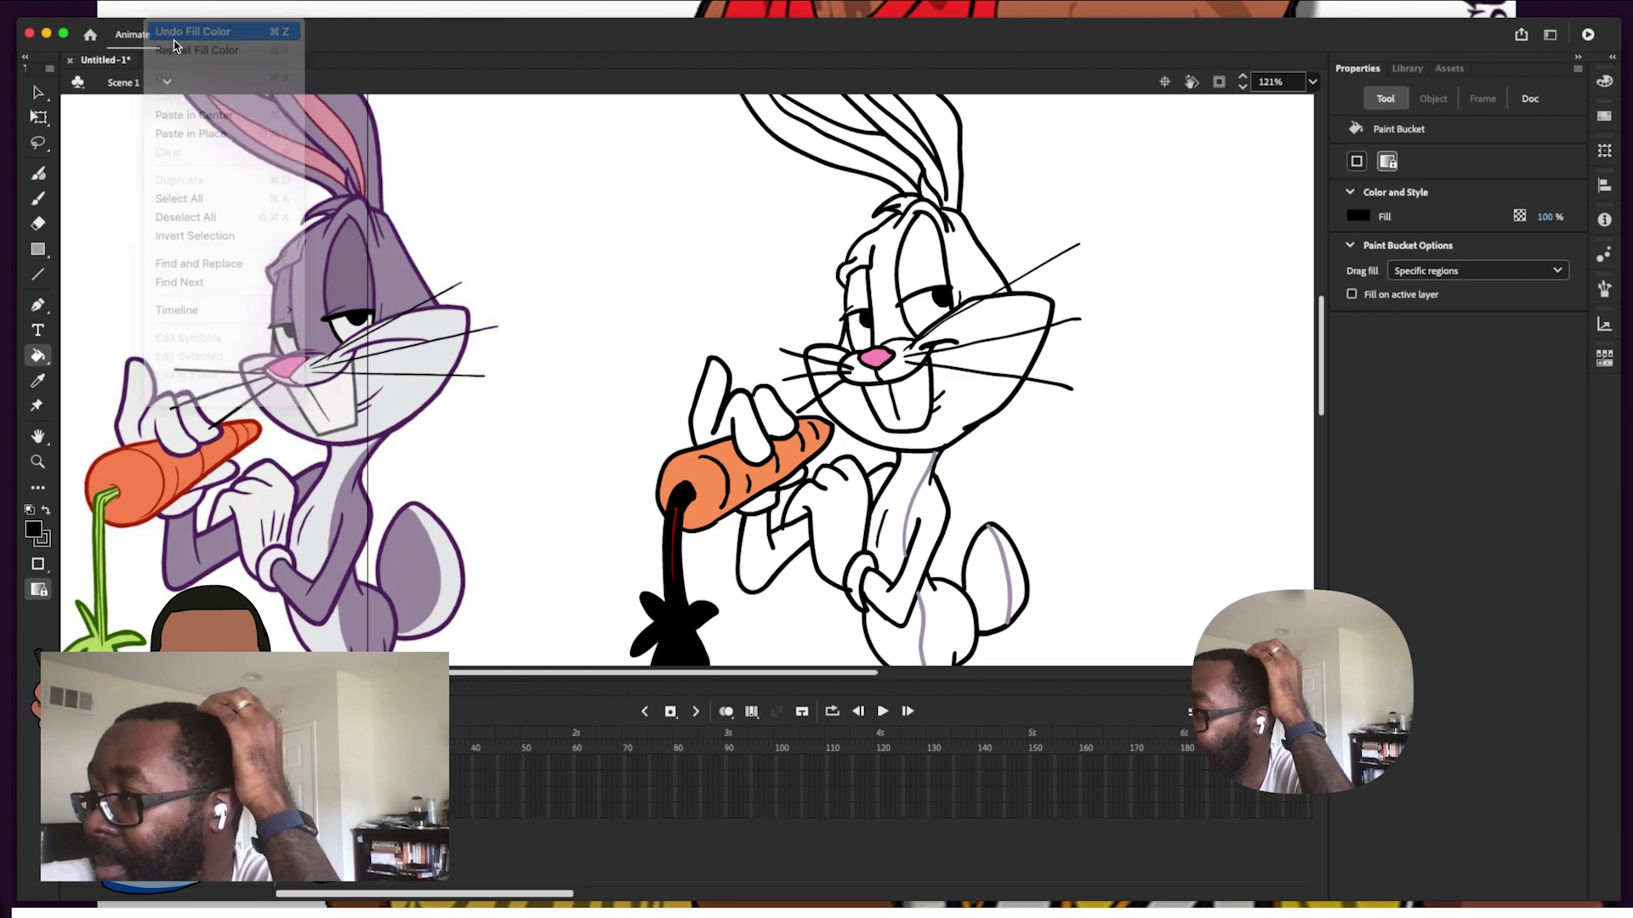
# Sample the darker purple-grey #83748D from the reference's eyelid and fill both eyelids of the line drawing with it
pyautogui.click(34, 531)
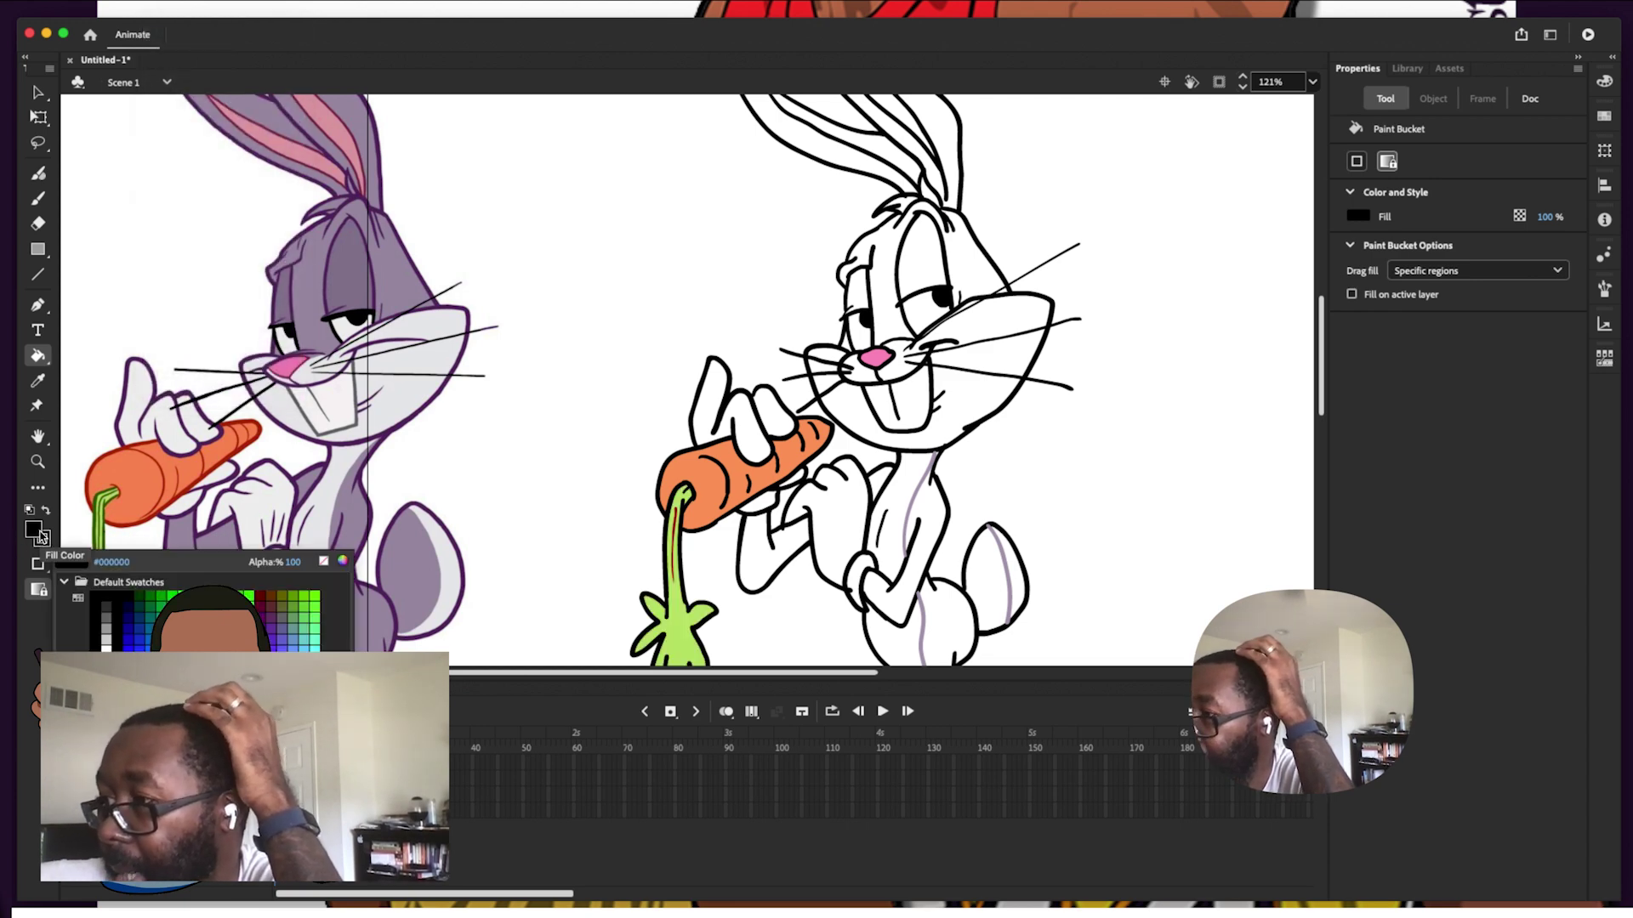
pyautogui.click(348, 277)
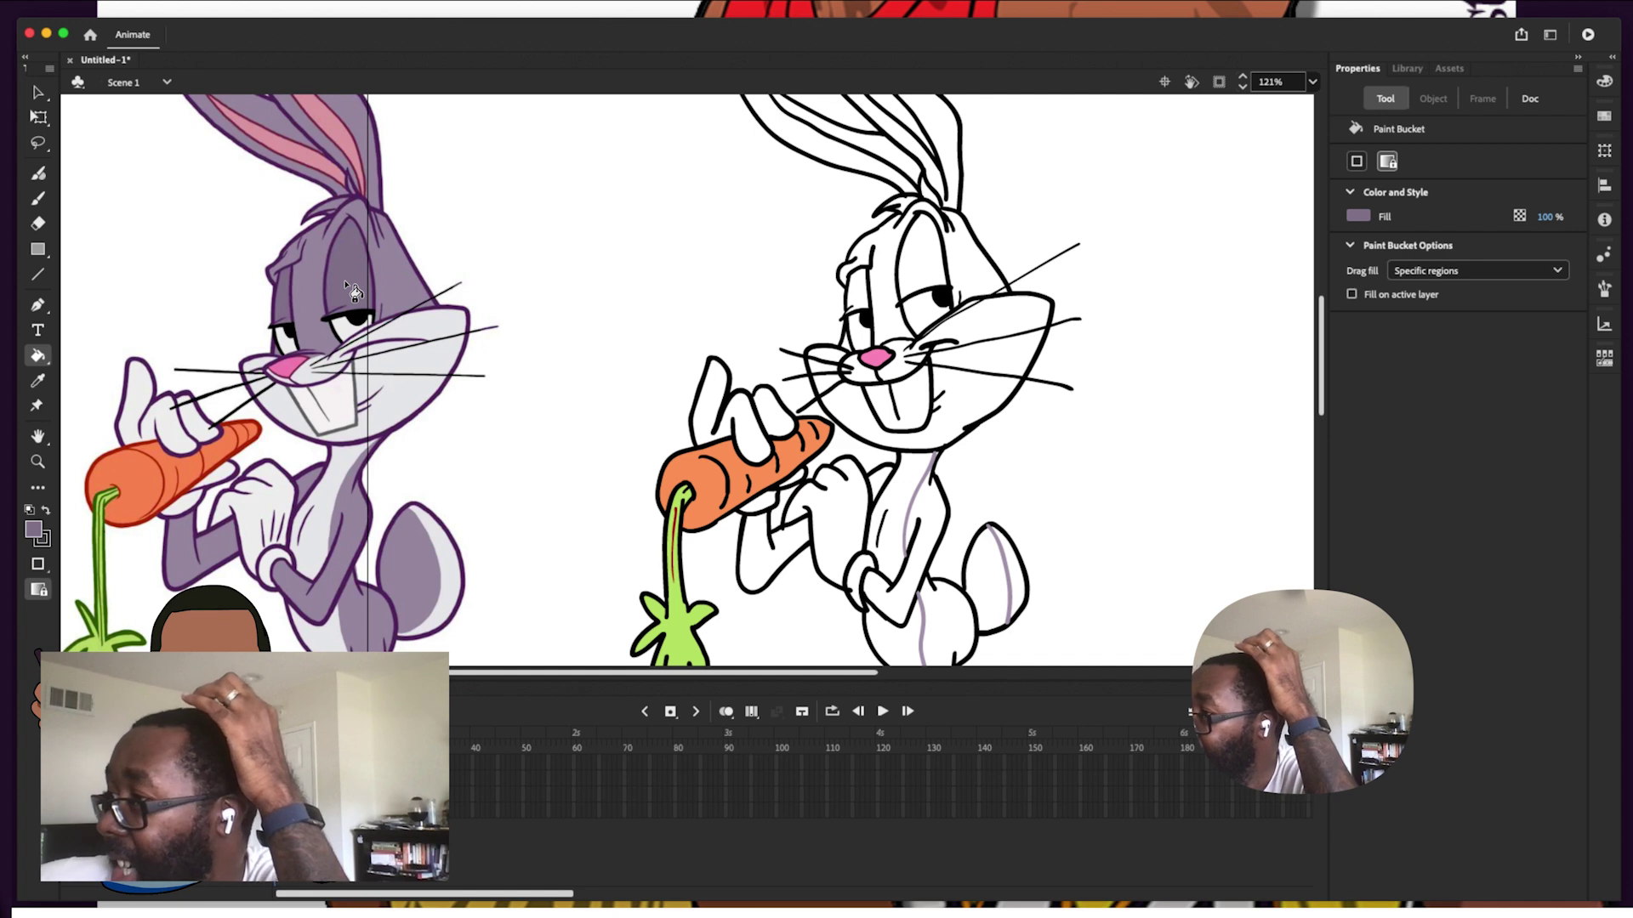
pyautogui.click(860, 303)
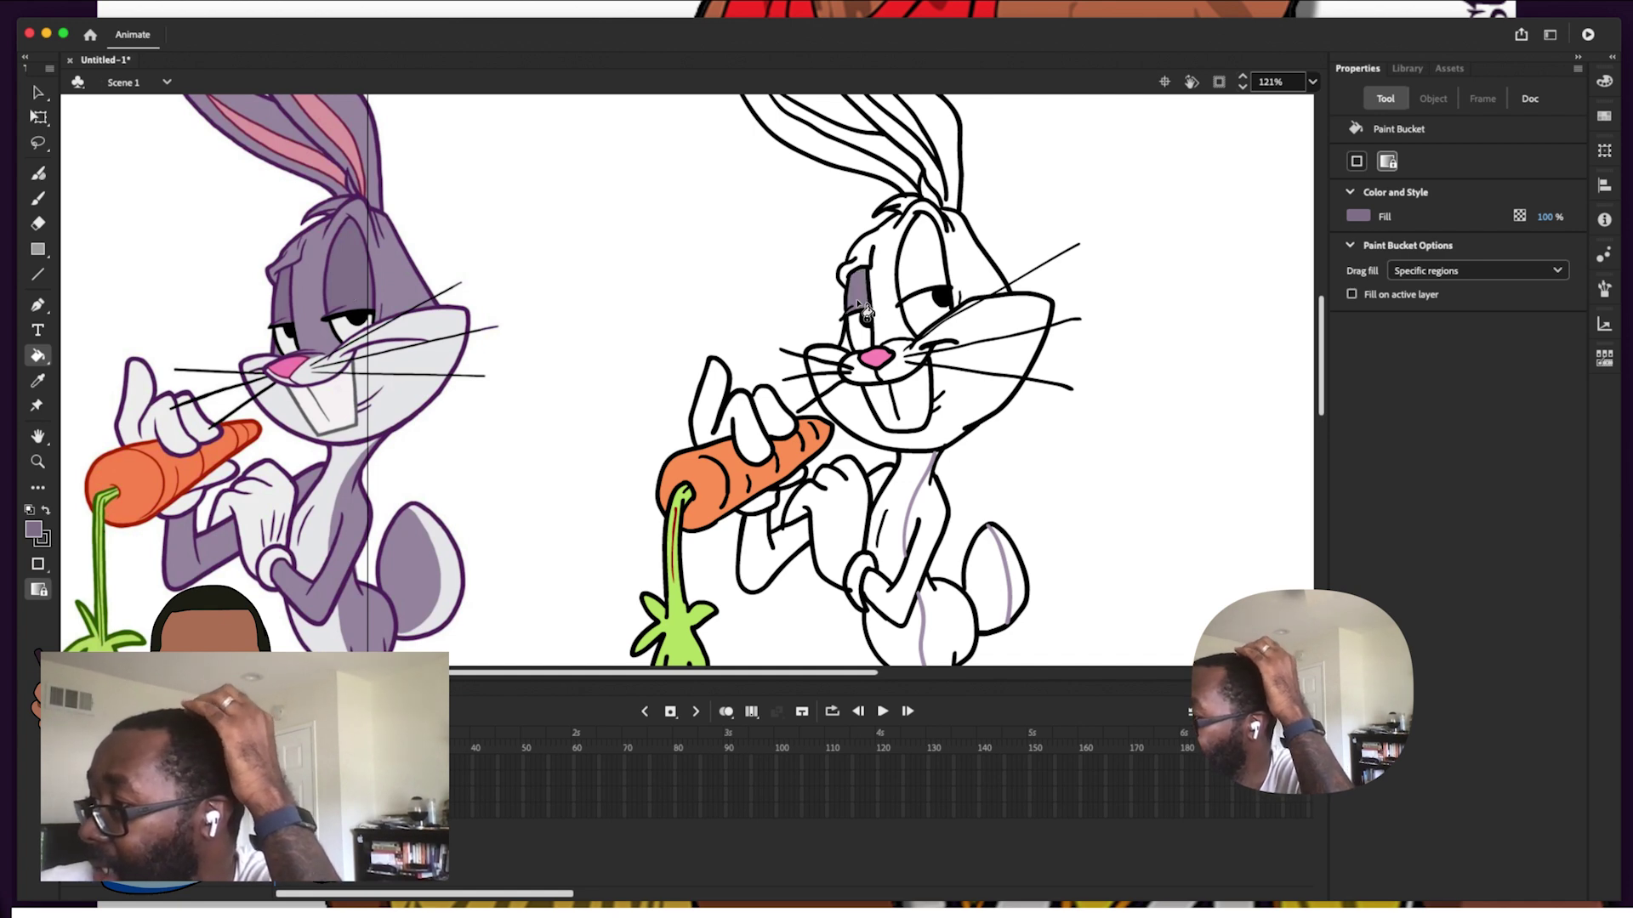
pyautogui.click(920, 266)
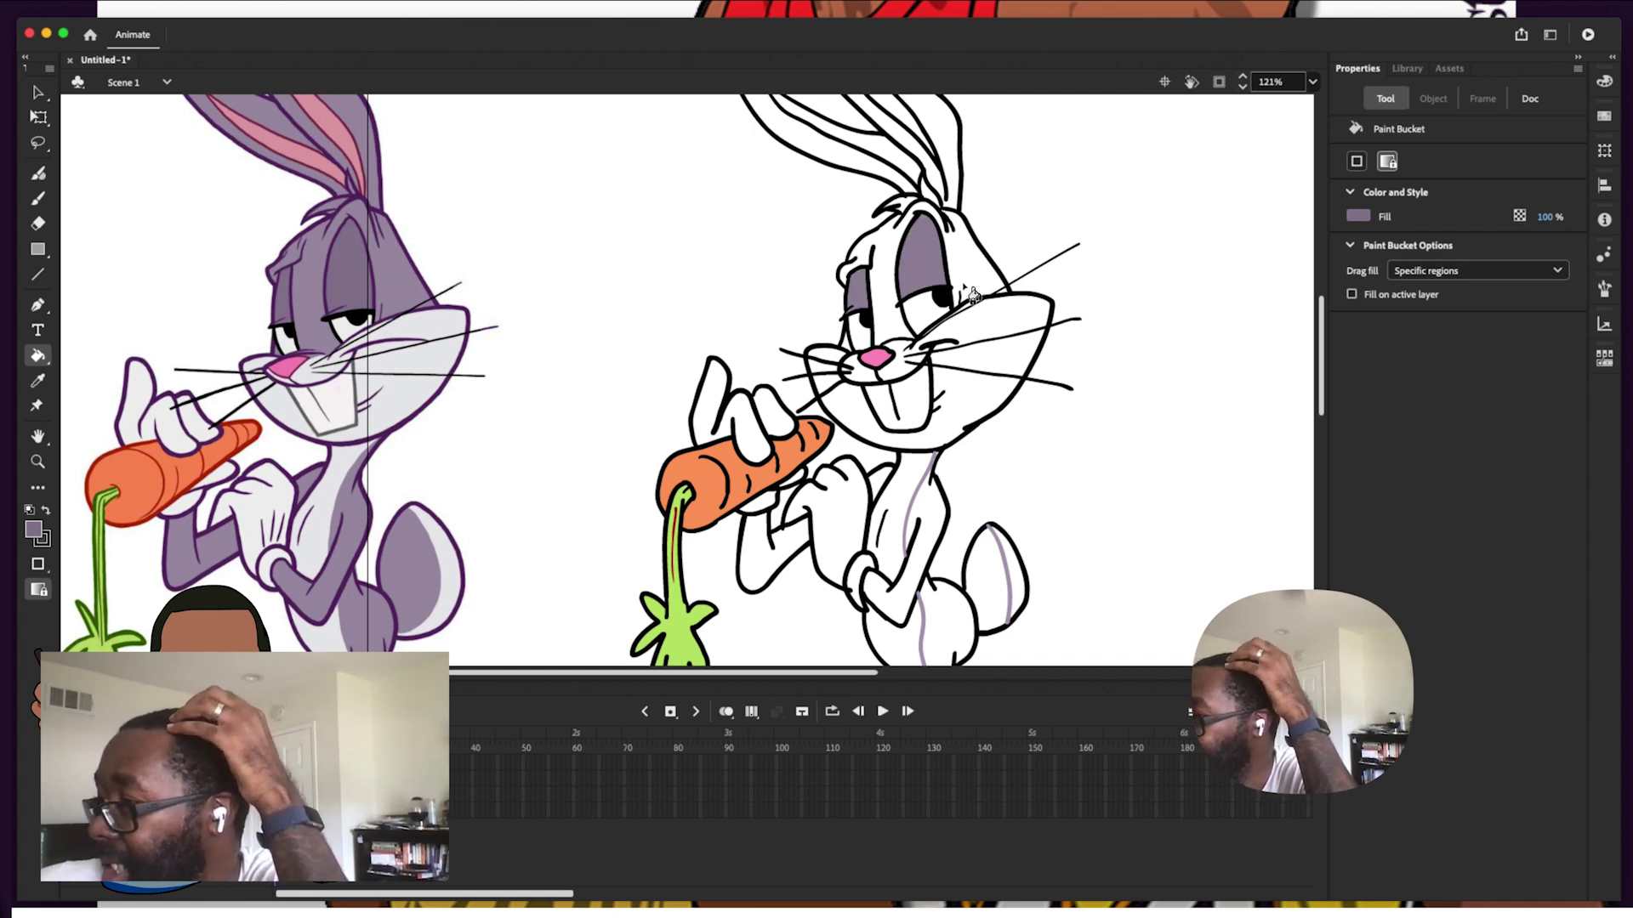
# Sample the lighter purple-grey from the reference's body and fill the arms, shoulder, shaded torso, hip, tail and face of the line drawing
pyautogui.click(34, 532)
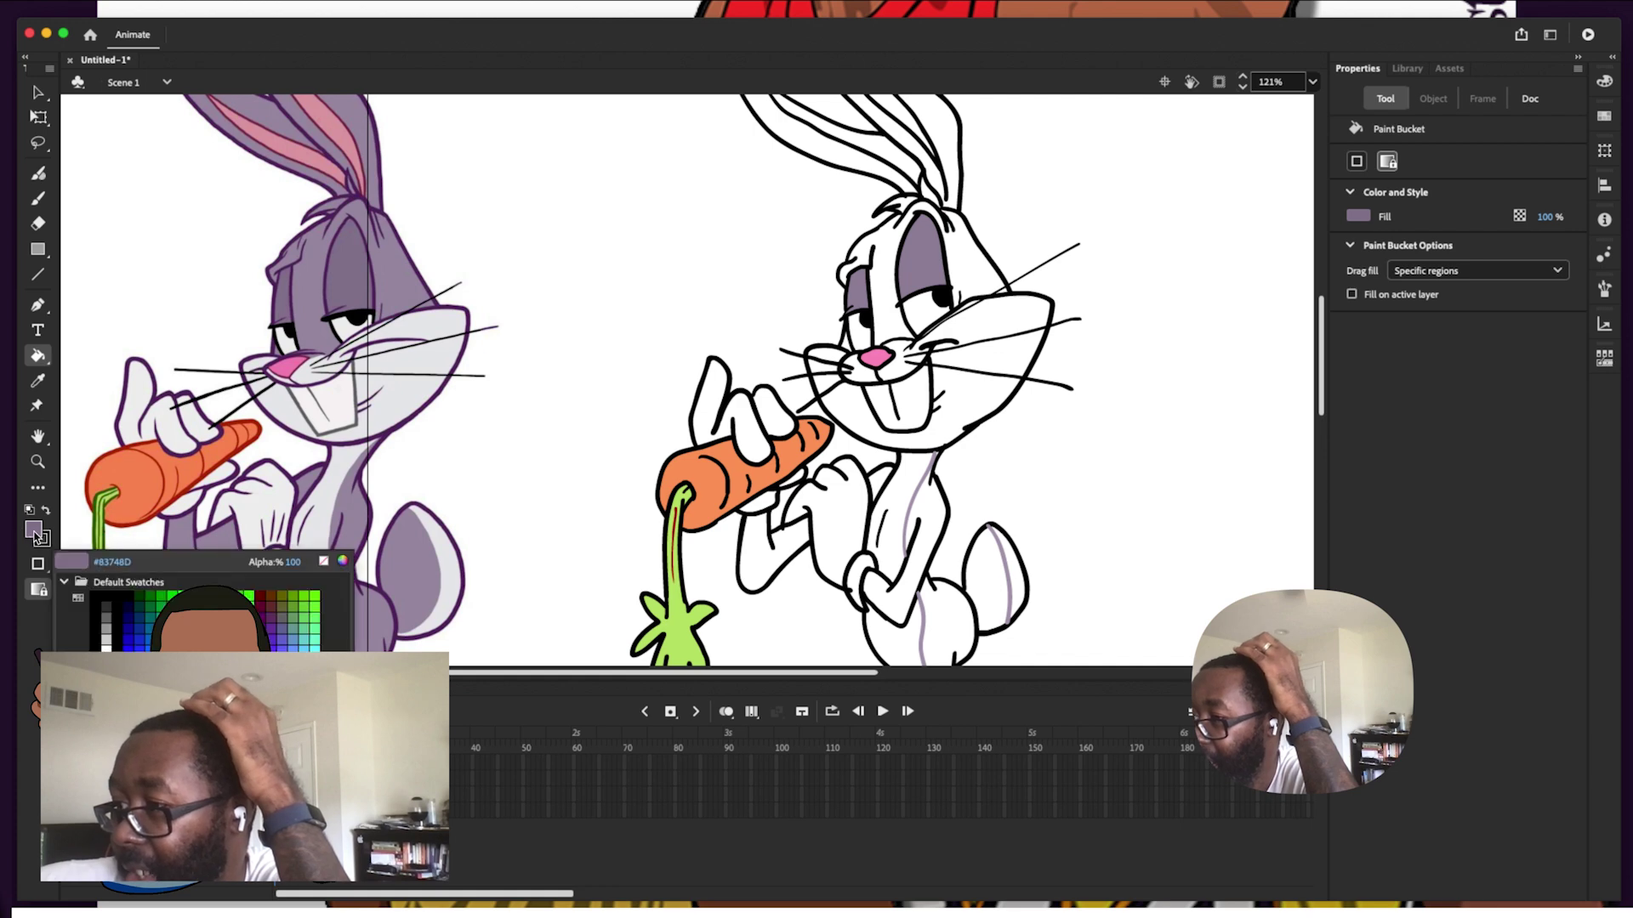
pyautogui.click(389, 614)
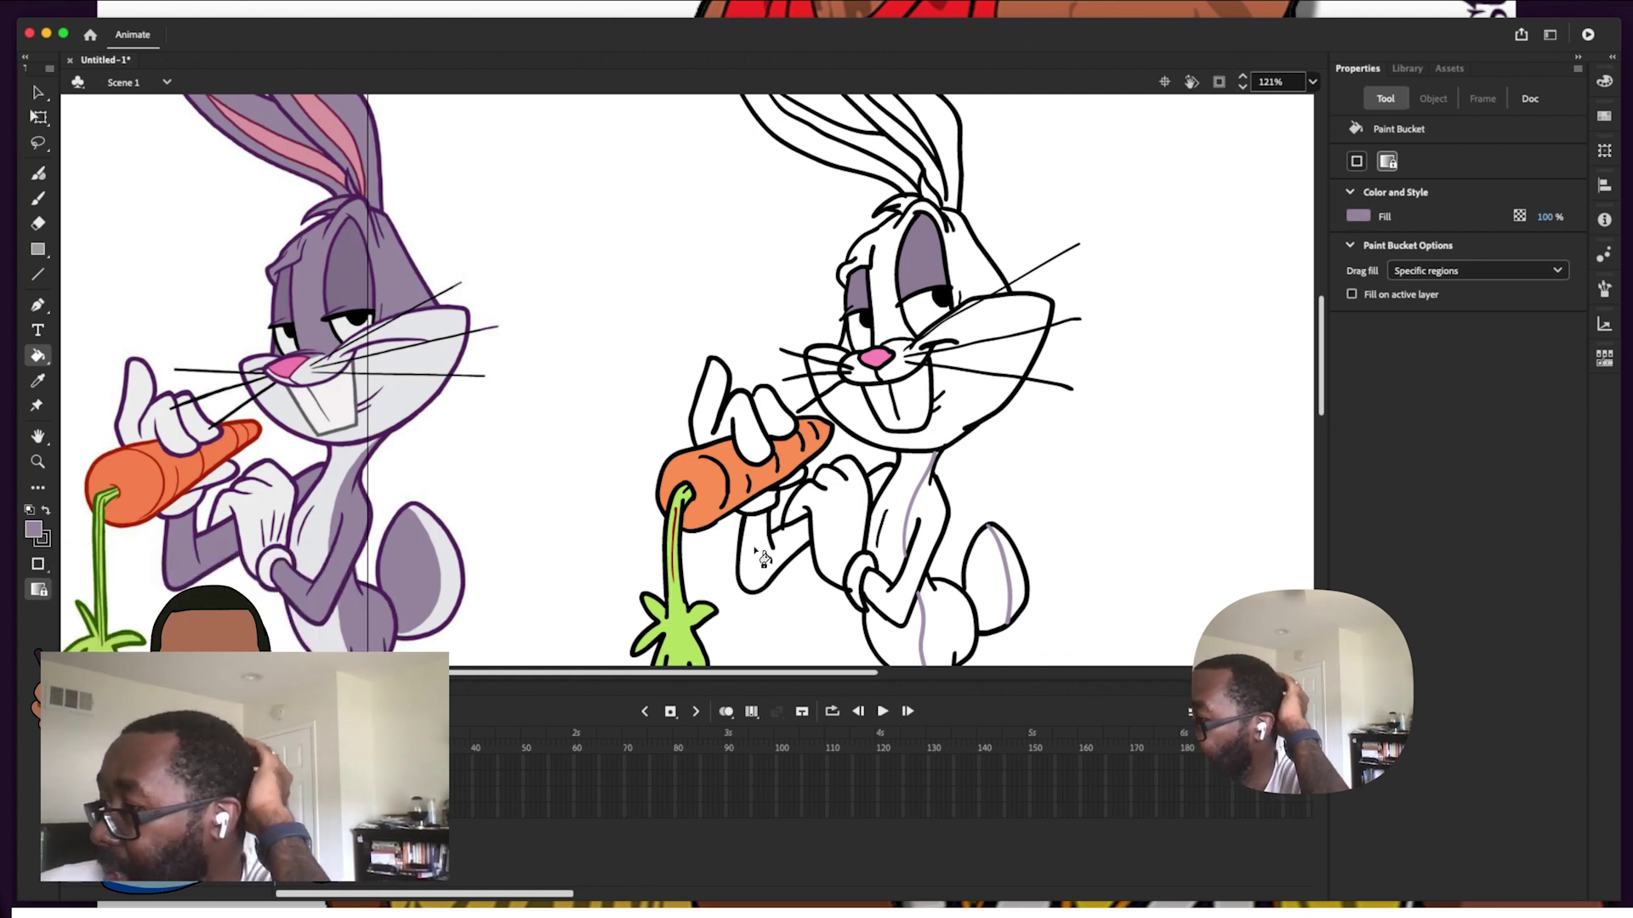
pyautogui.click(770, 574)
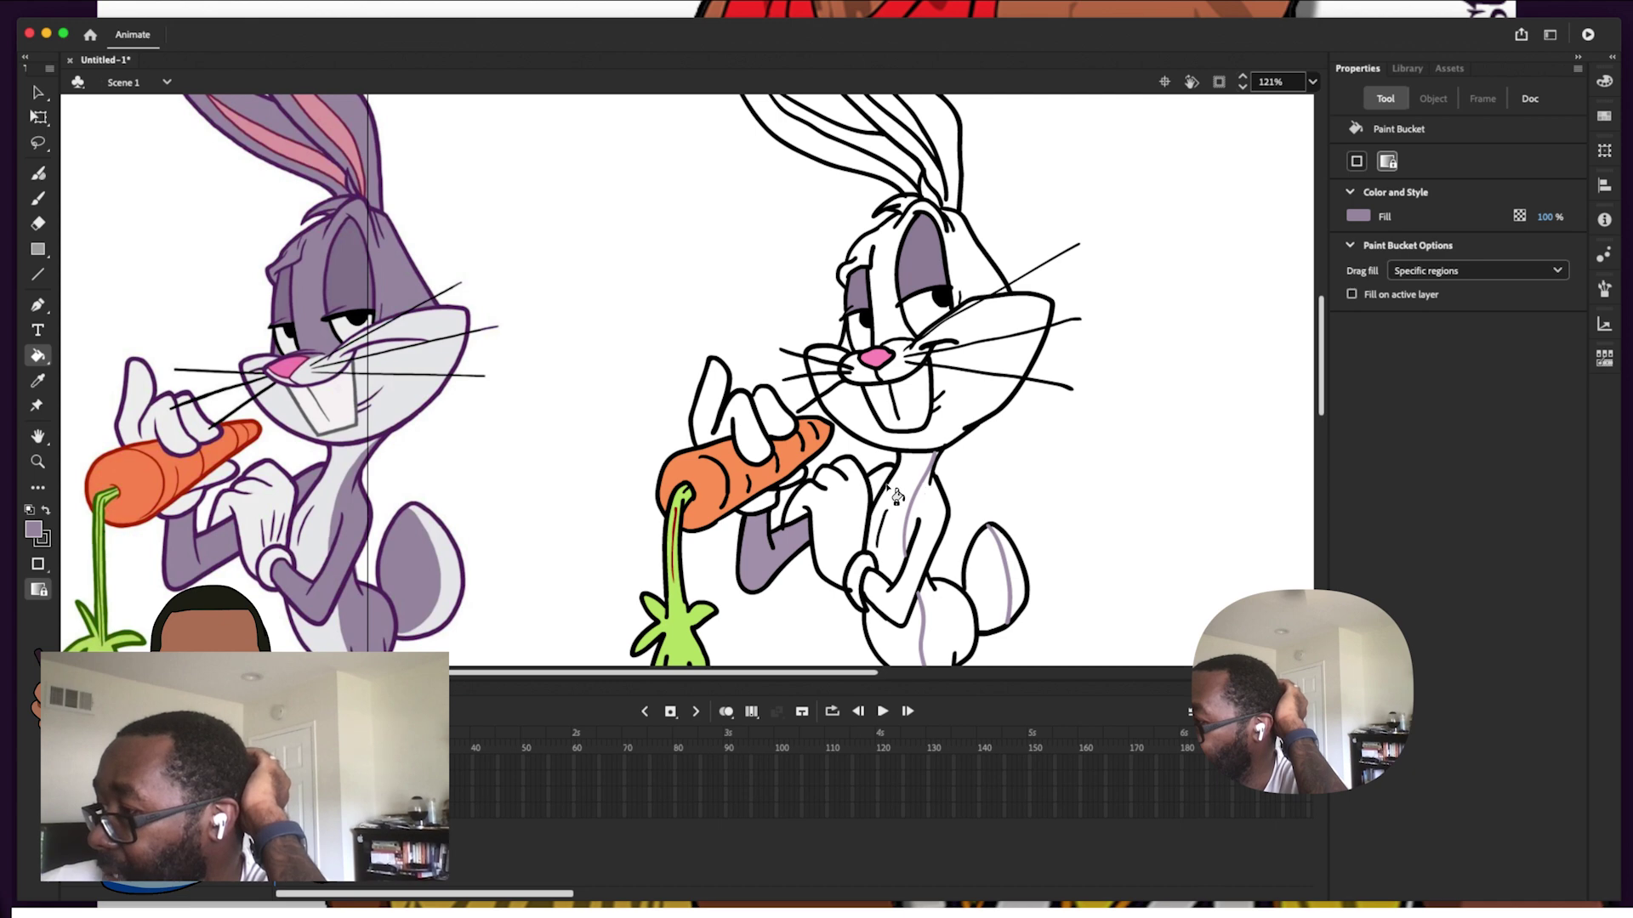
pyautogui.click(881, 484)
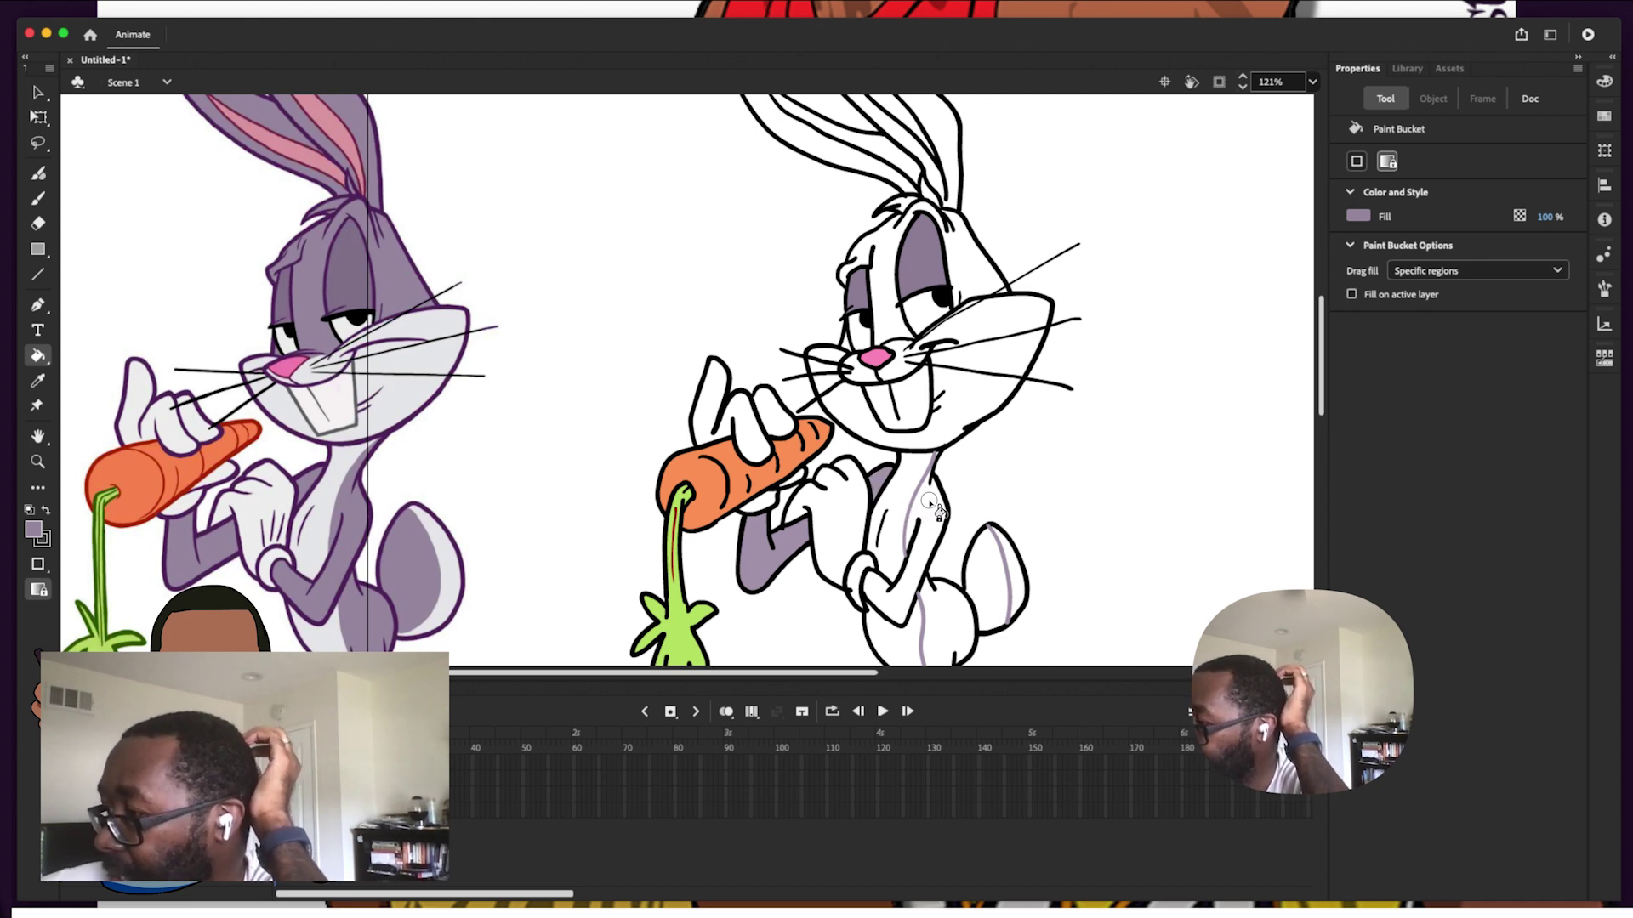
pyautogui.click(929, 503)
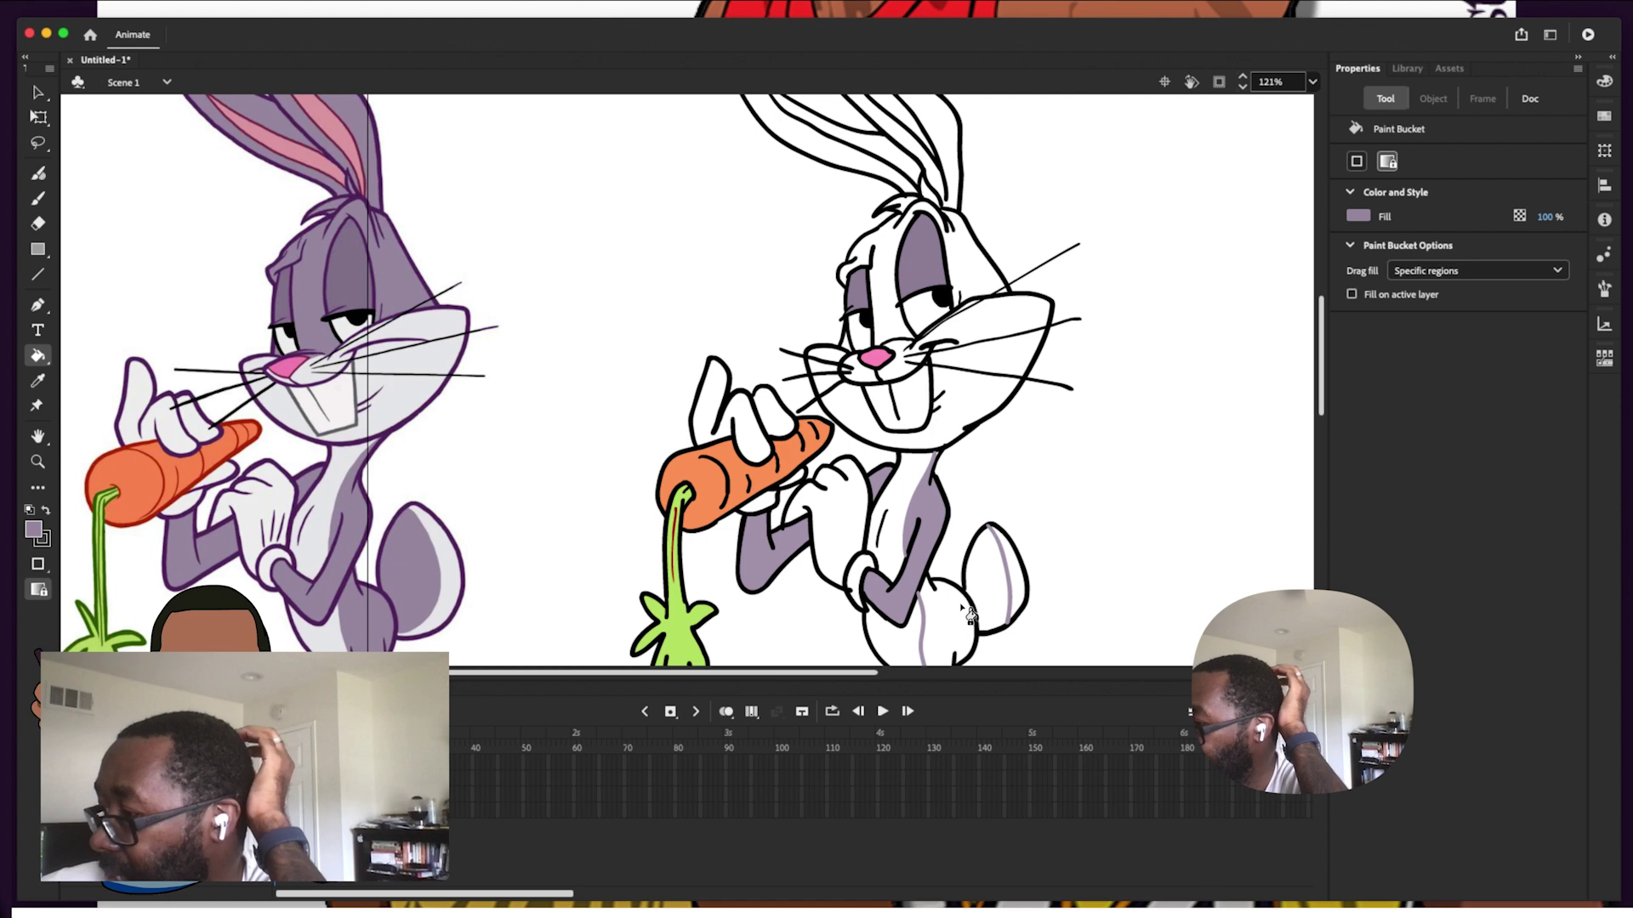
pyautogui.click(953, 638)
pyautogui.click(990, 584)
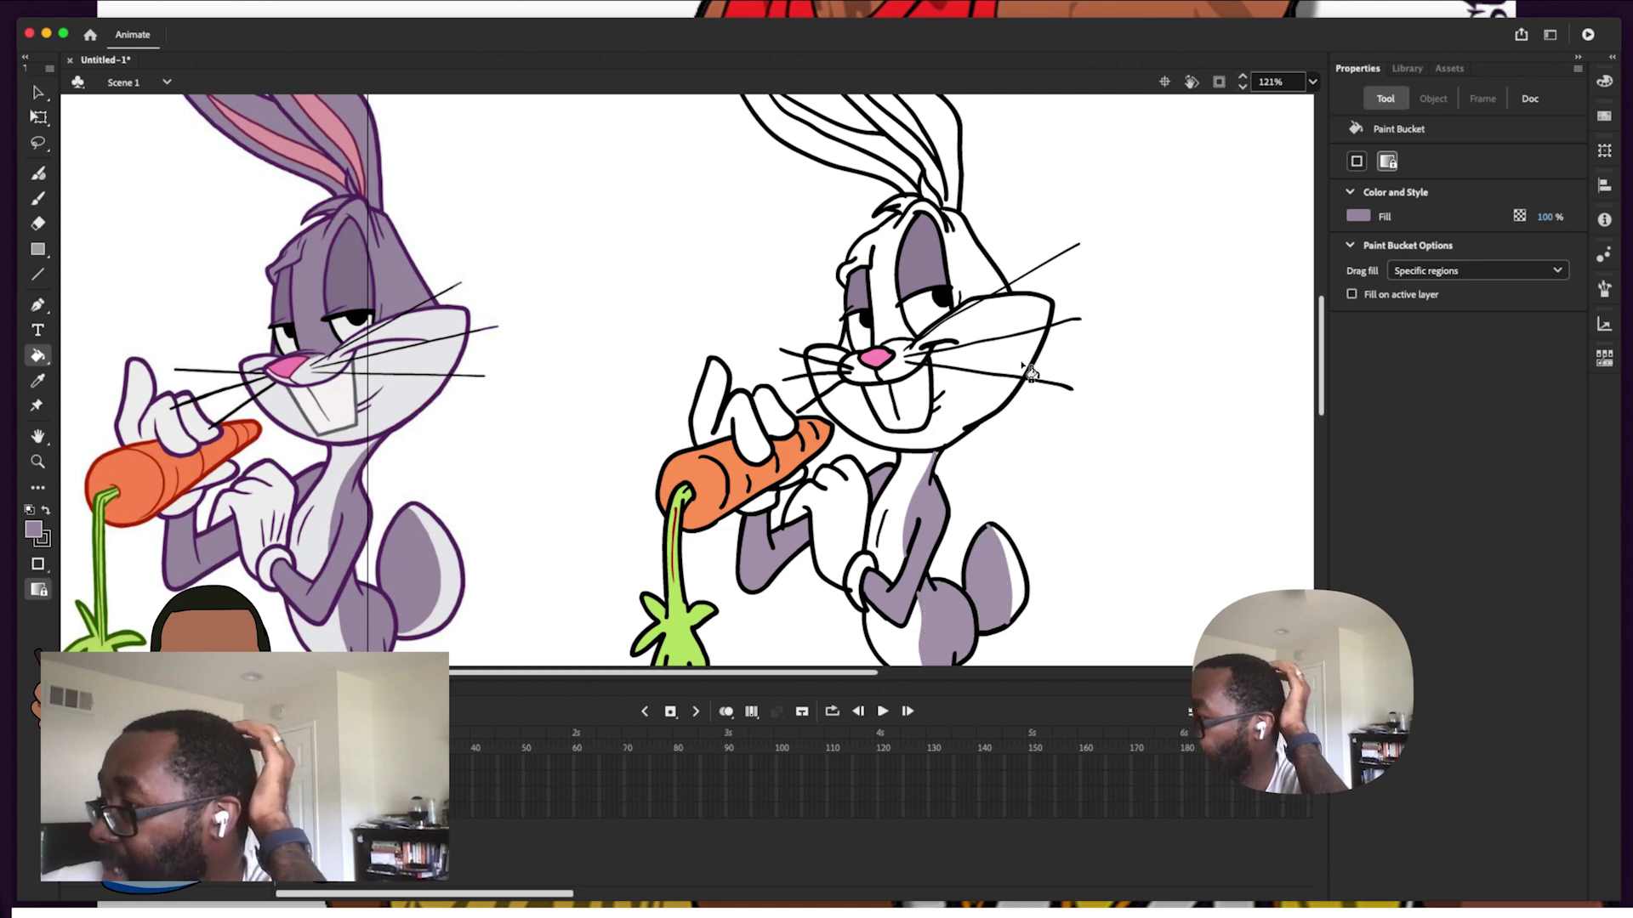
pyautogui.click(978, 282)
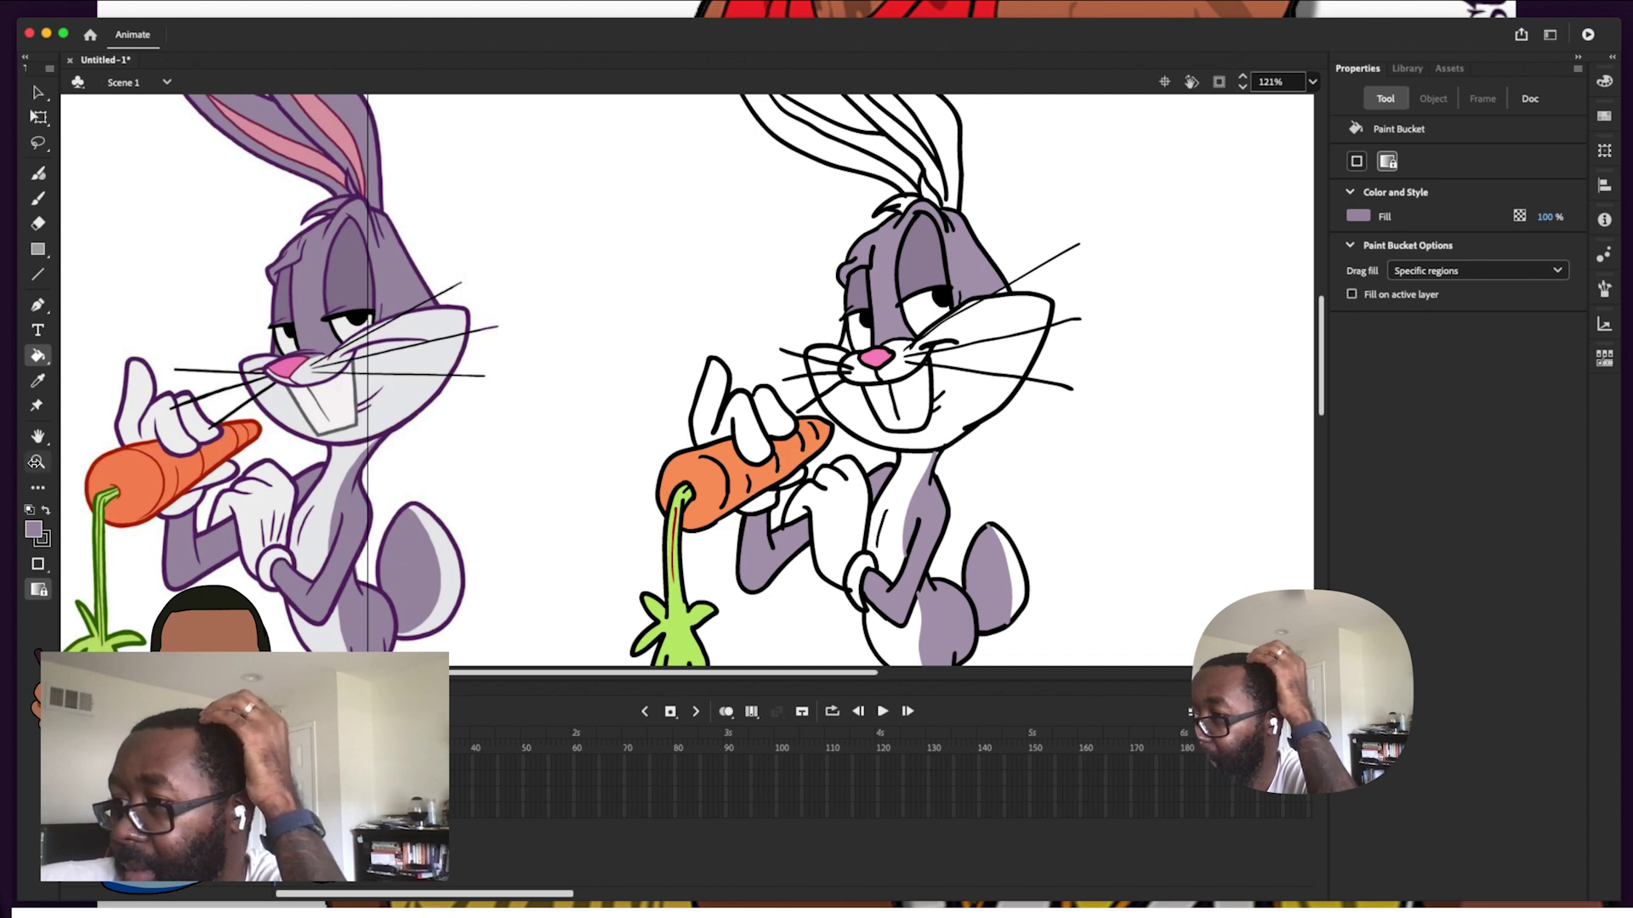
# Fill the outer parts of both ears, the hair tufts and the leg with the same lighter purple-grey
pyautogui.click(37, 461)
pyautogui.click(924, 193)
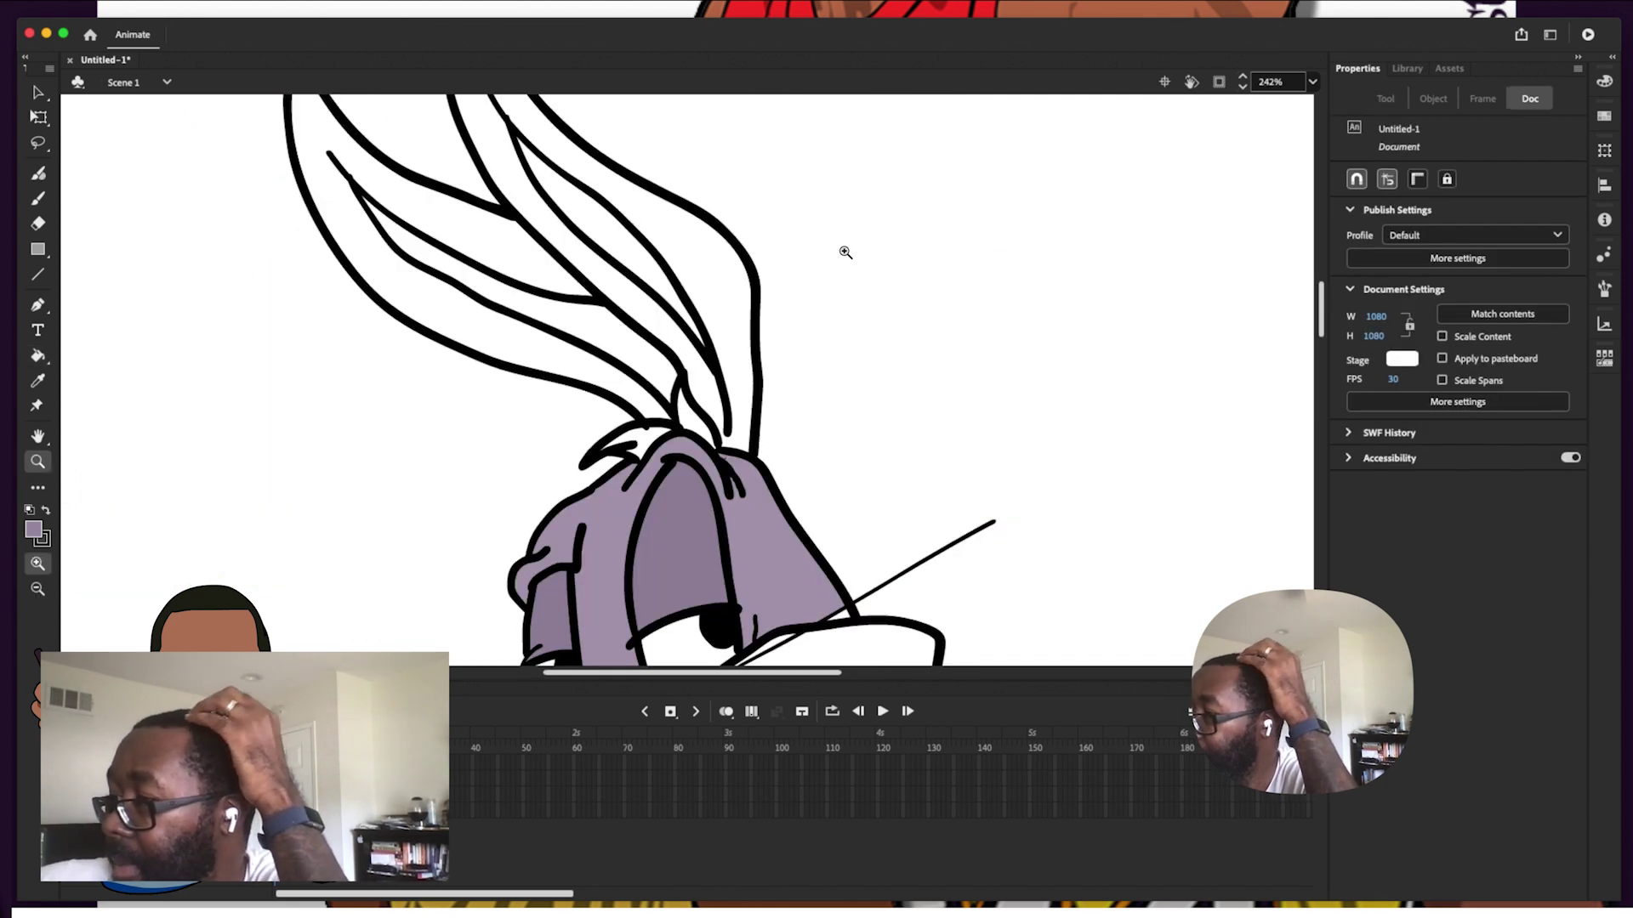
pyautogui.click(38, 356)
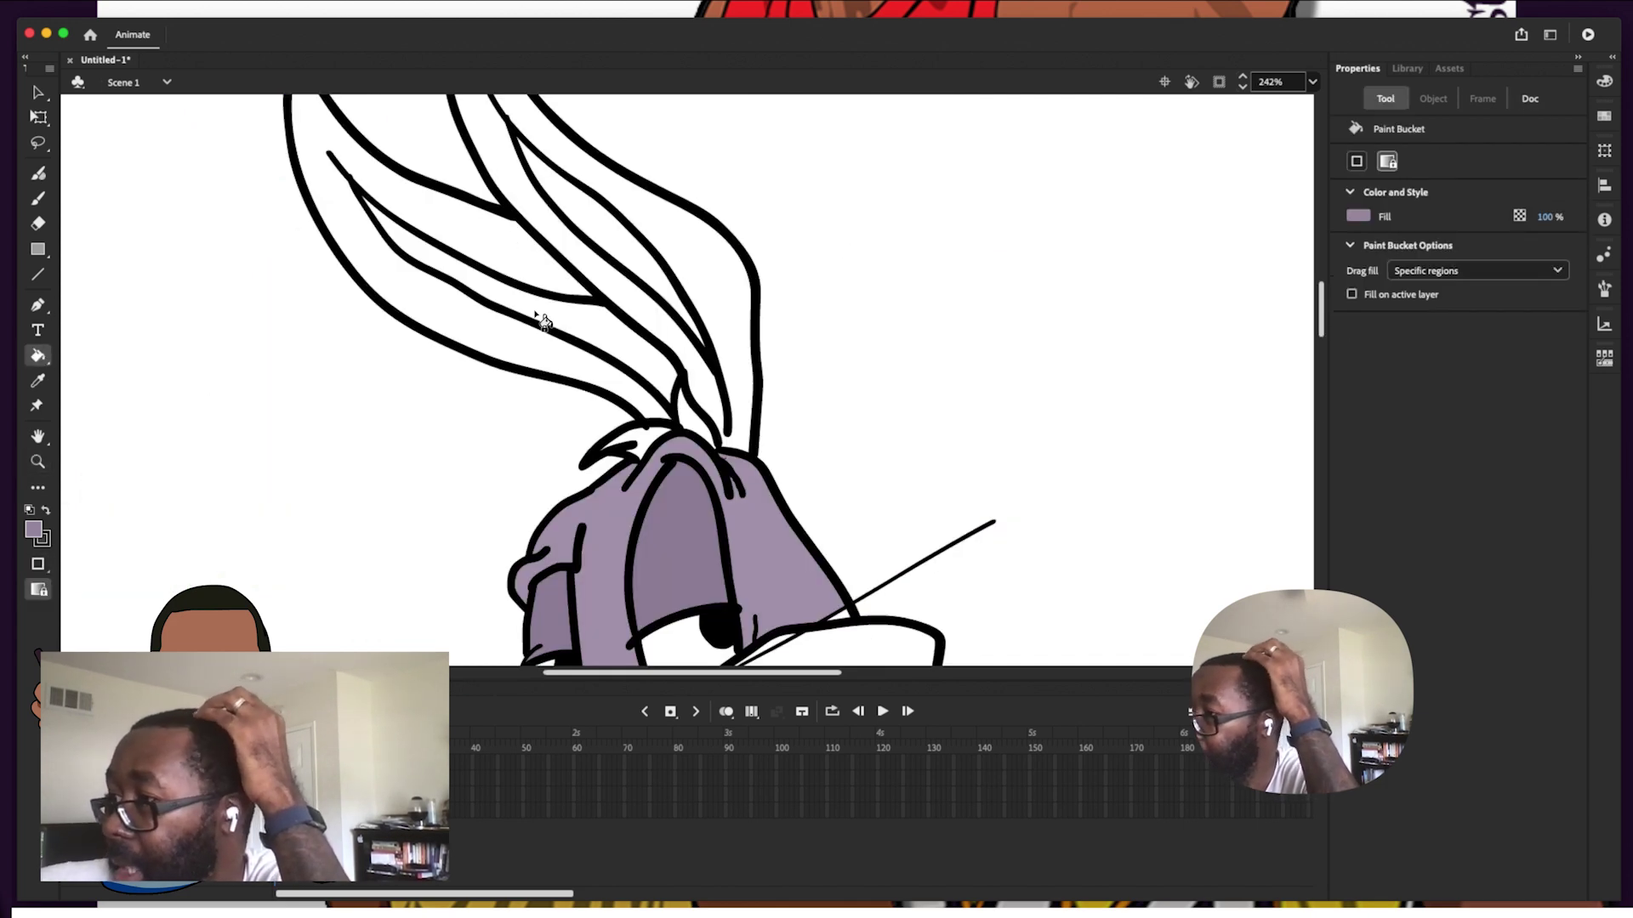
pyautogui.click(508, 340)
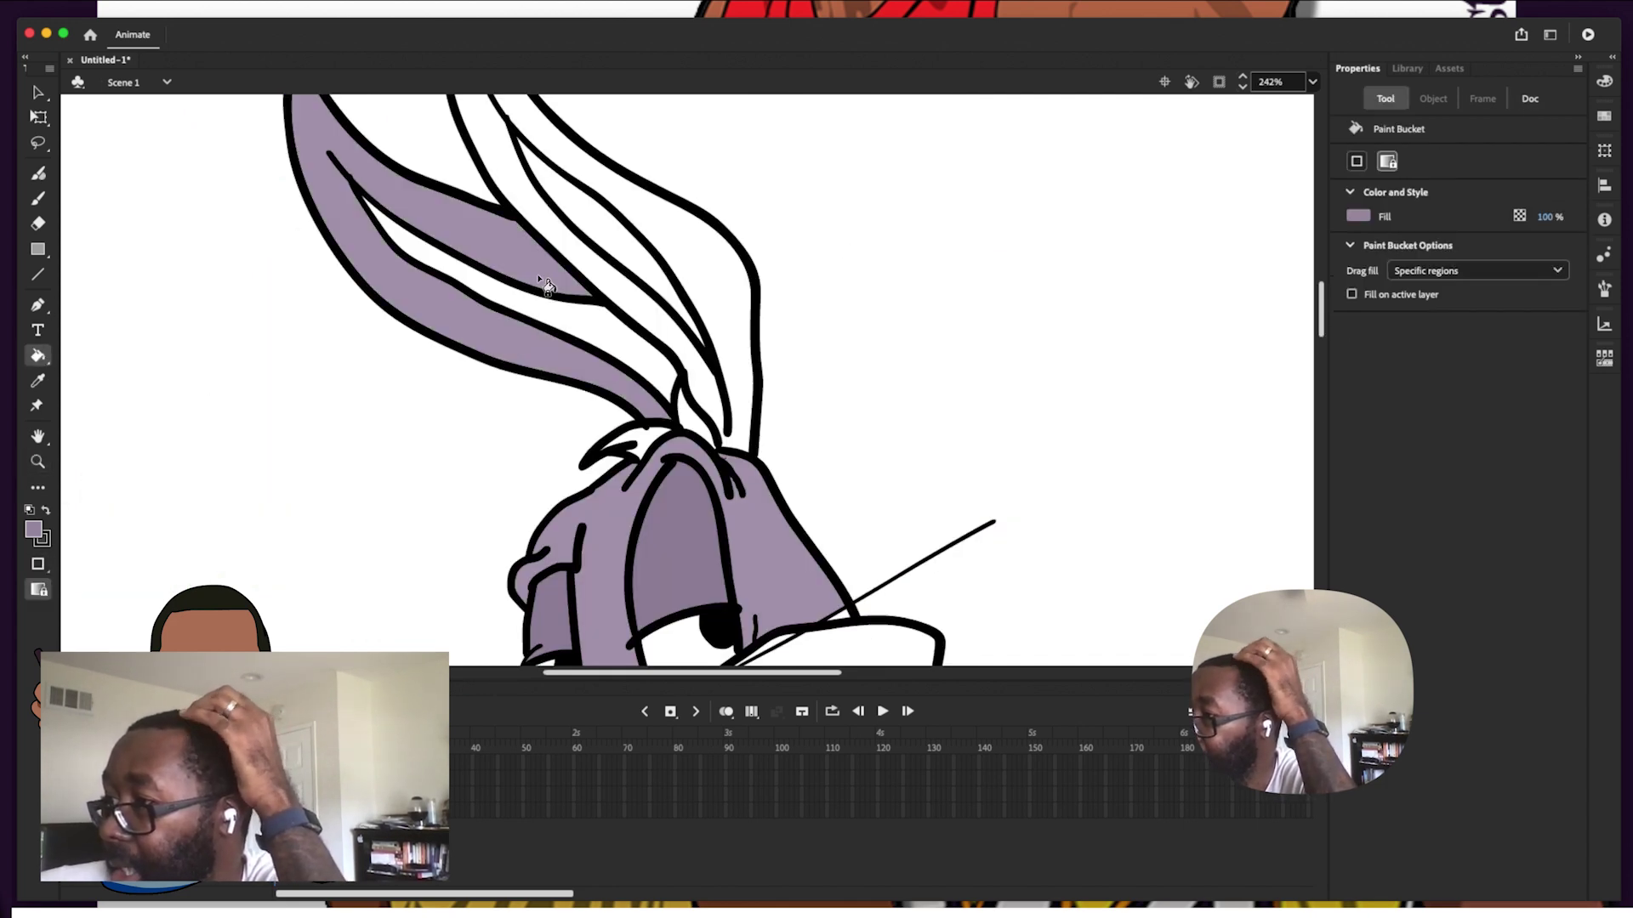
pyautogui.click(692, 422)
pyautogui.click(645, 436)
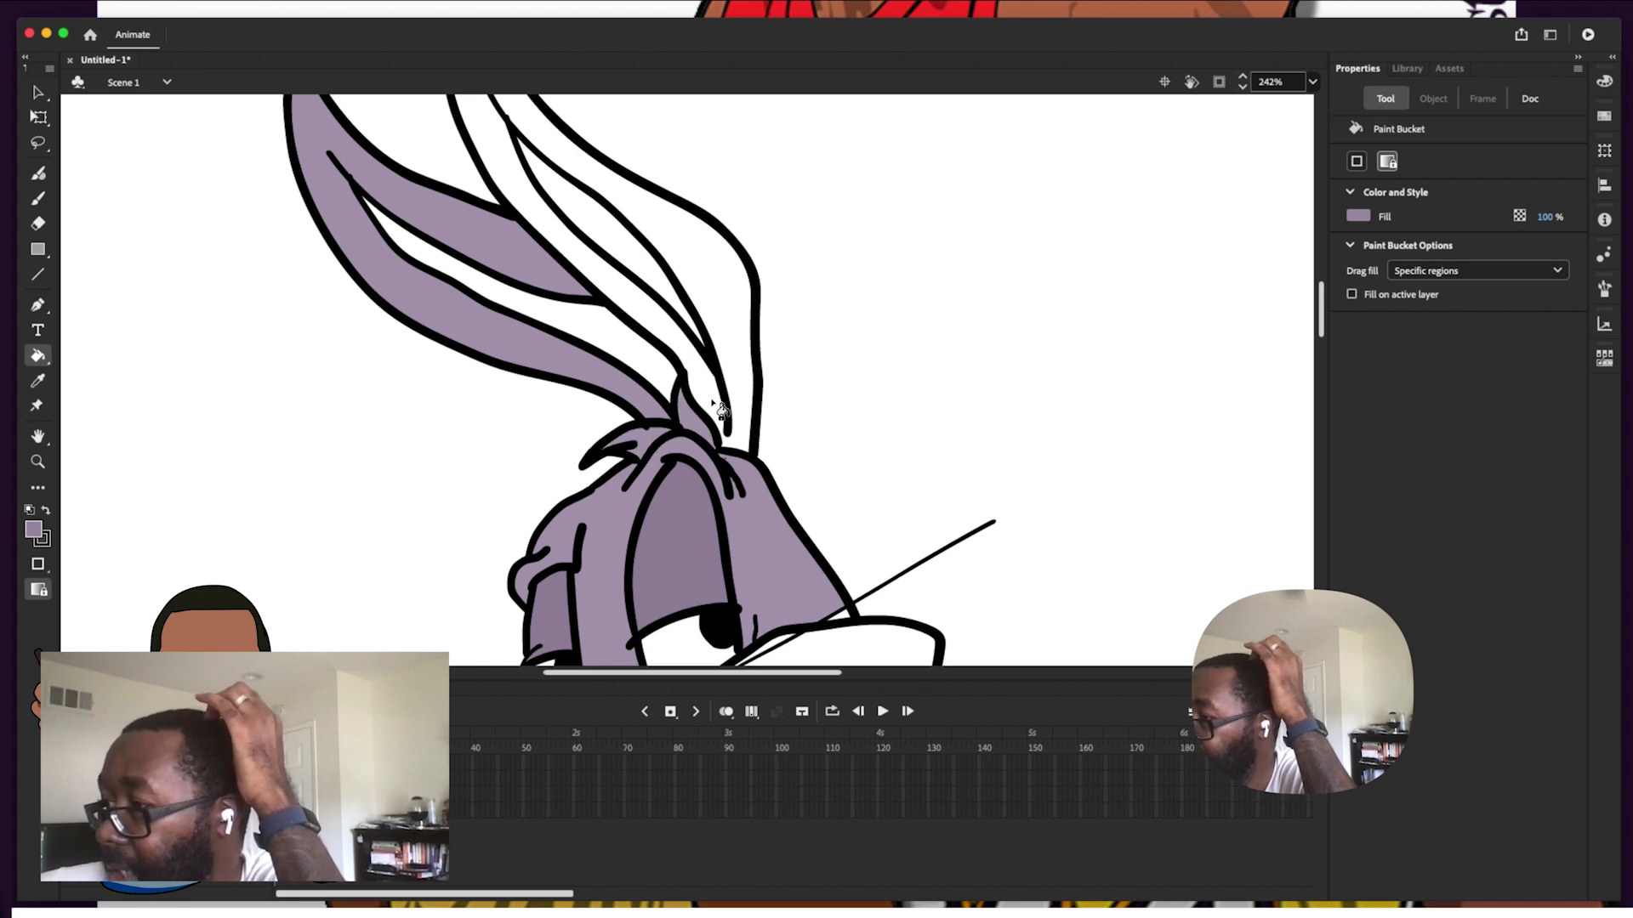
pyautogui.click(702, 397)
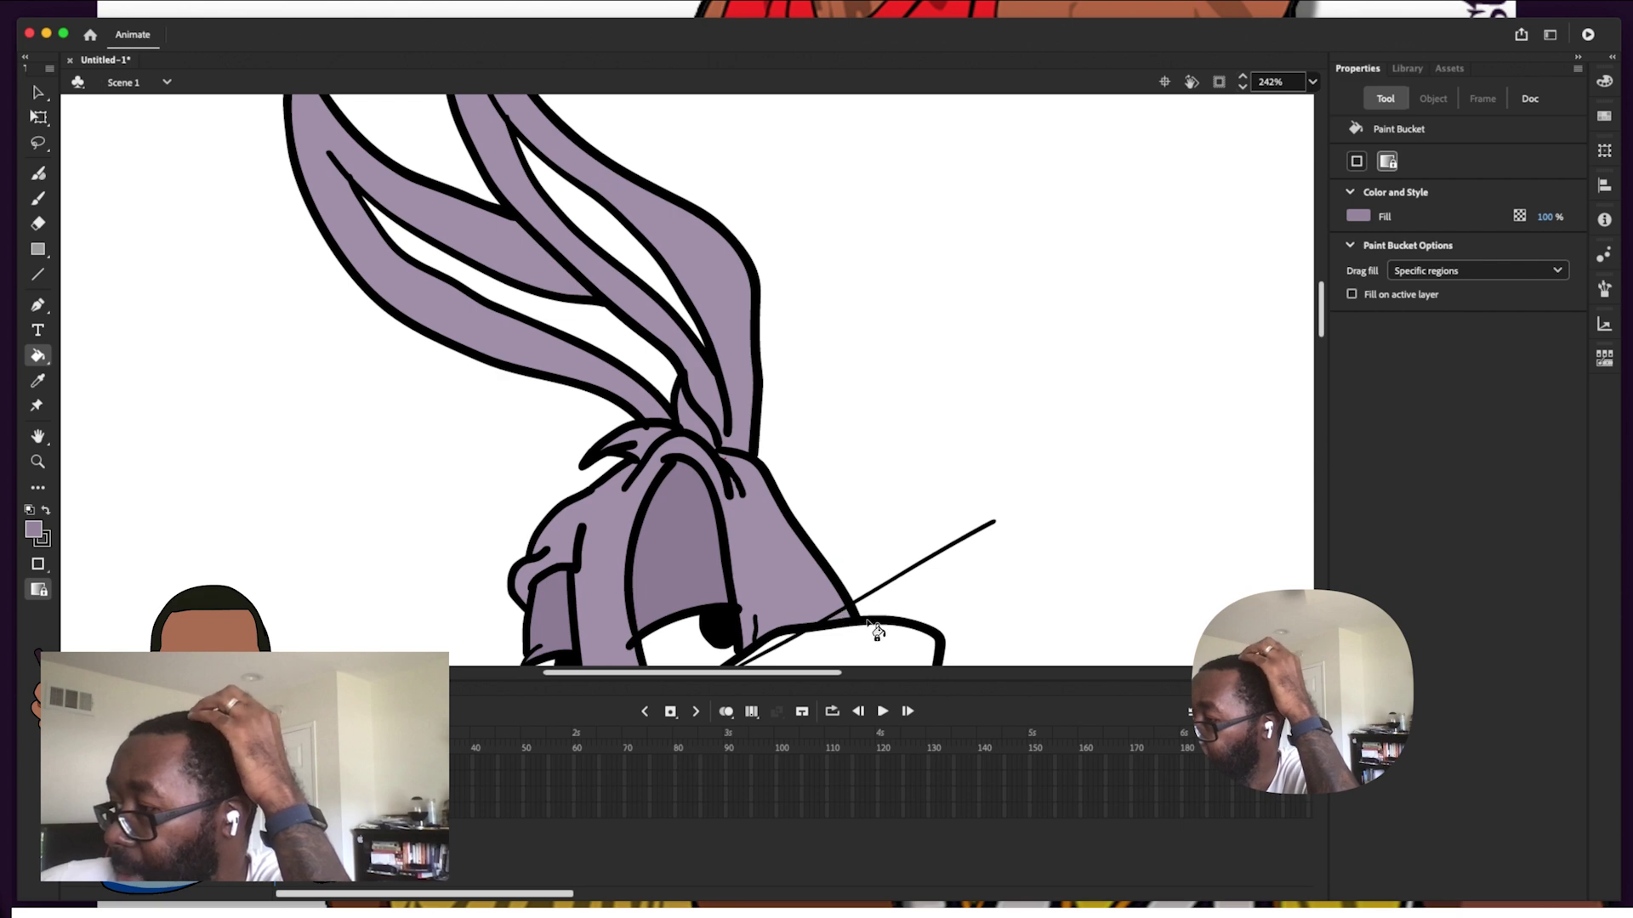
pyautogui.moveTo(1317, 323); pyautogui.dragTo(1272, 462)
pyautogui.click(653, 335)
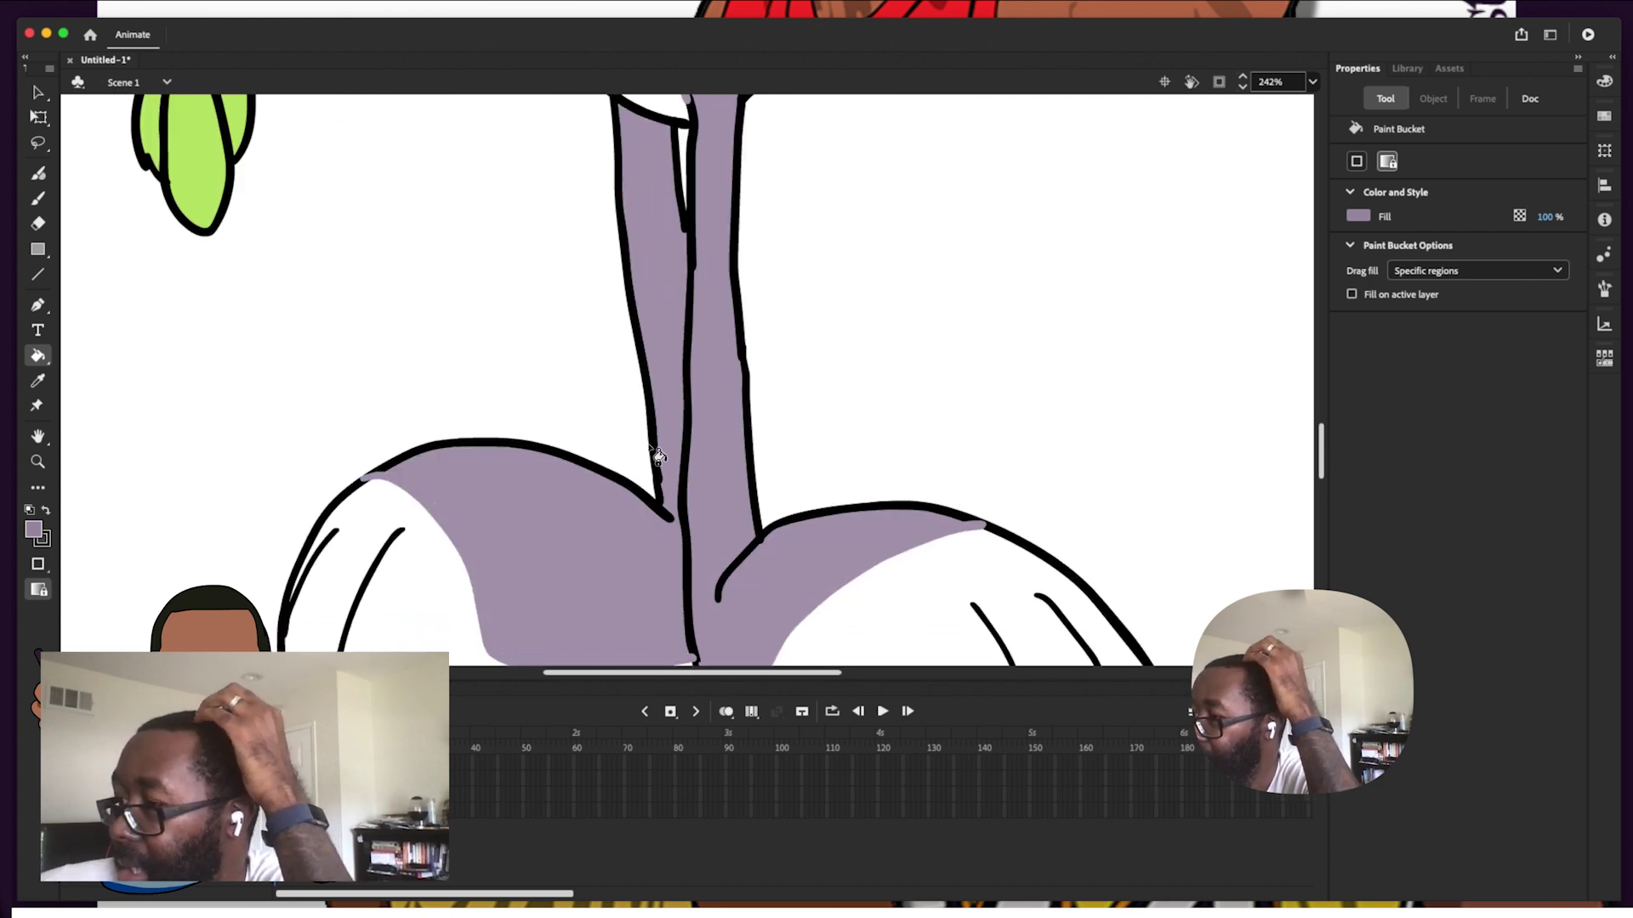
# Sample the salmon pink from the reference's inner ear and fill both inner ears of the line drawing with it
pyautogui.moveTo(736, 680); pyautogui.dragTo(580, 730)
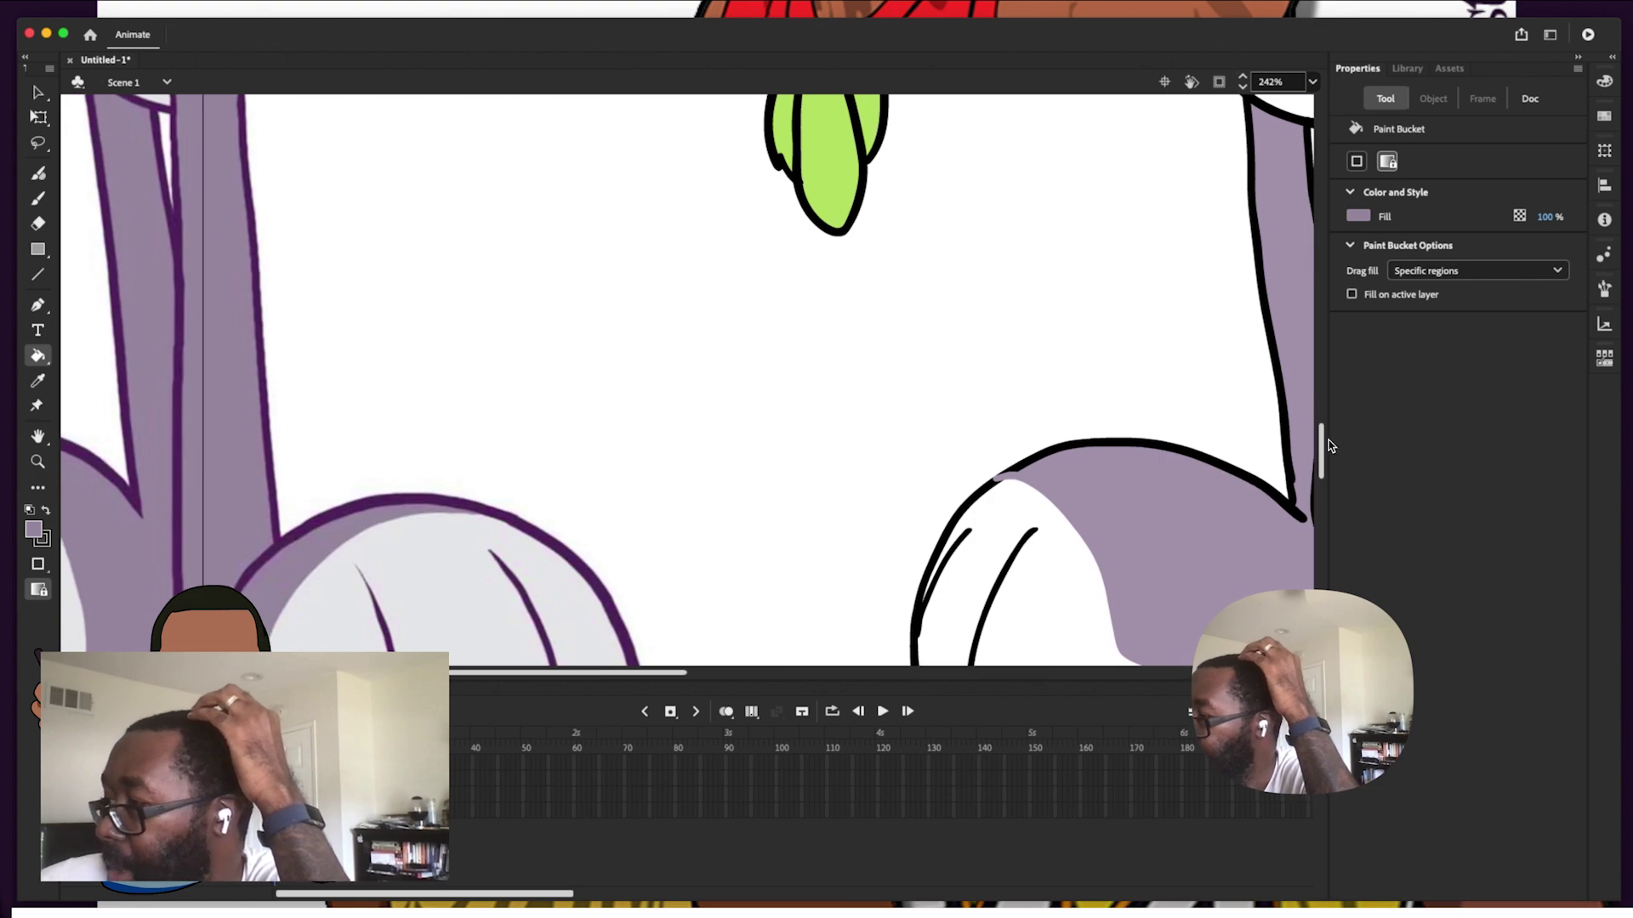
pyautogui.moveTo(1323, 451); pyautogui.dragTo(1286, 333)
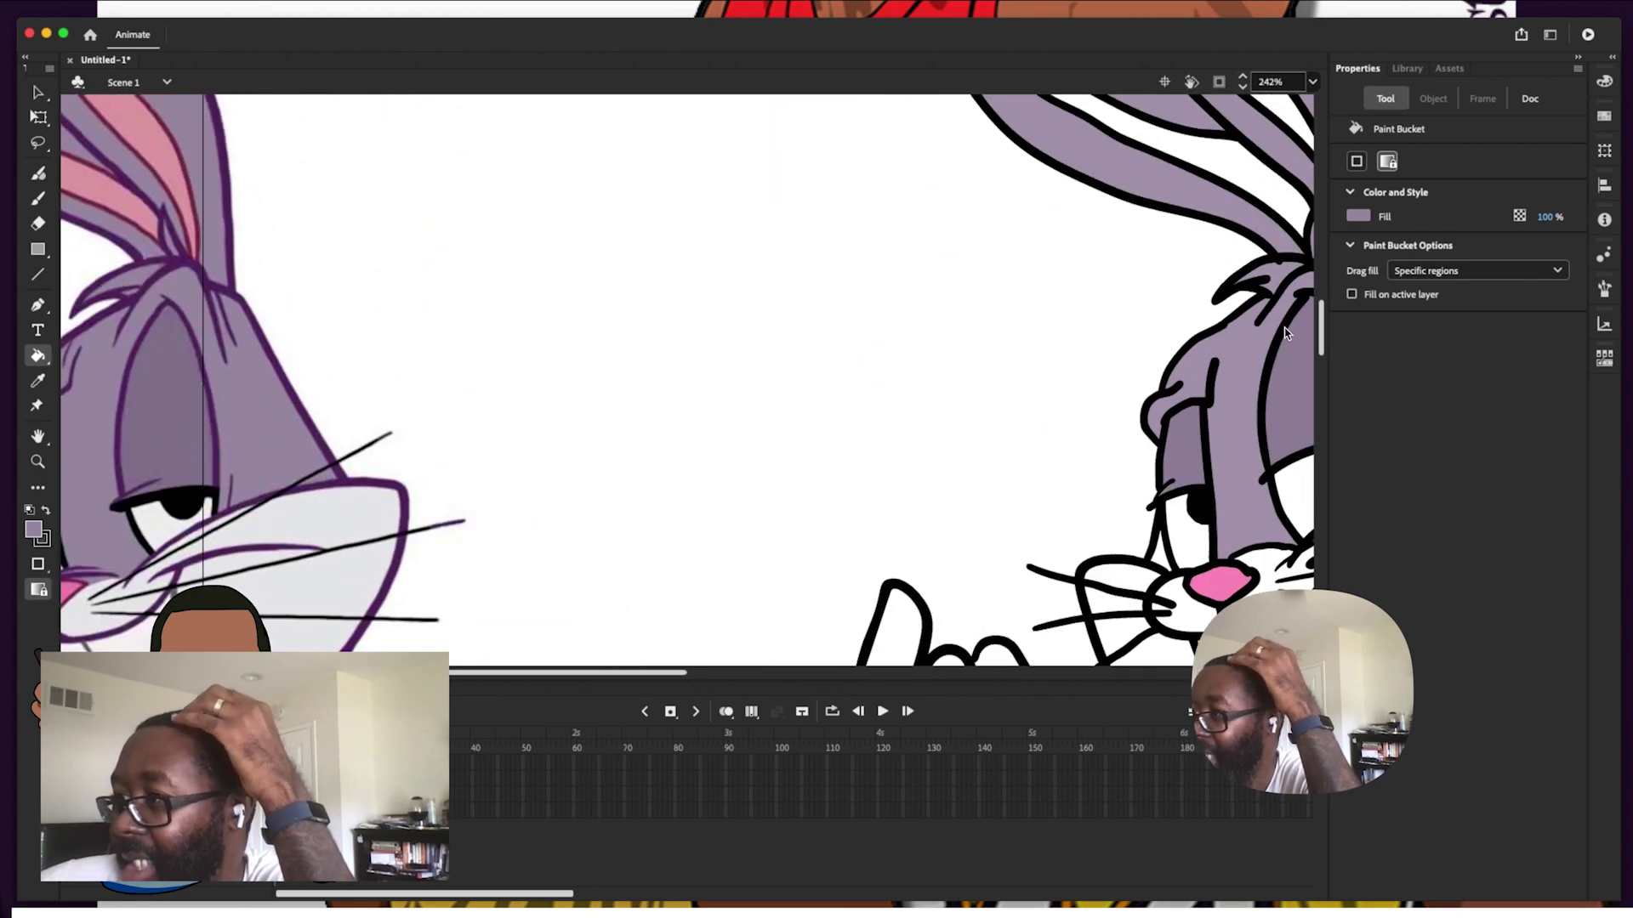
pyautogui.click(33, 529)
pyautogui.click(147, 145)
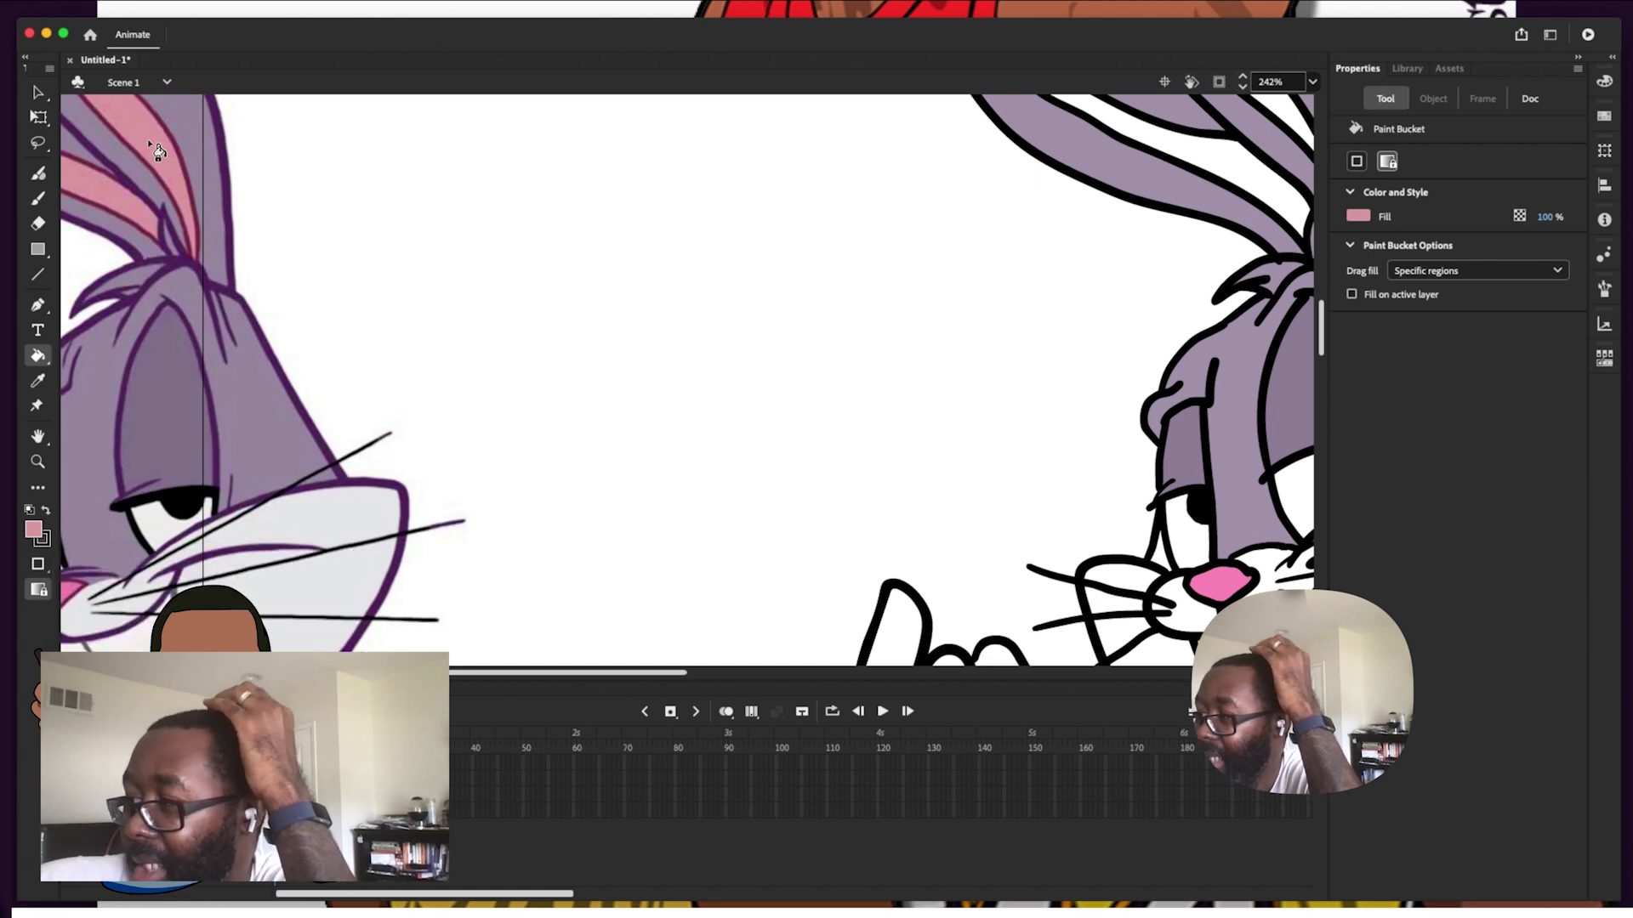
pyautogui.moveTo(671, 670); pyautogui.dragTo(767, 650)
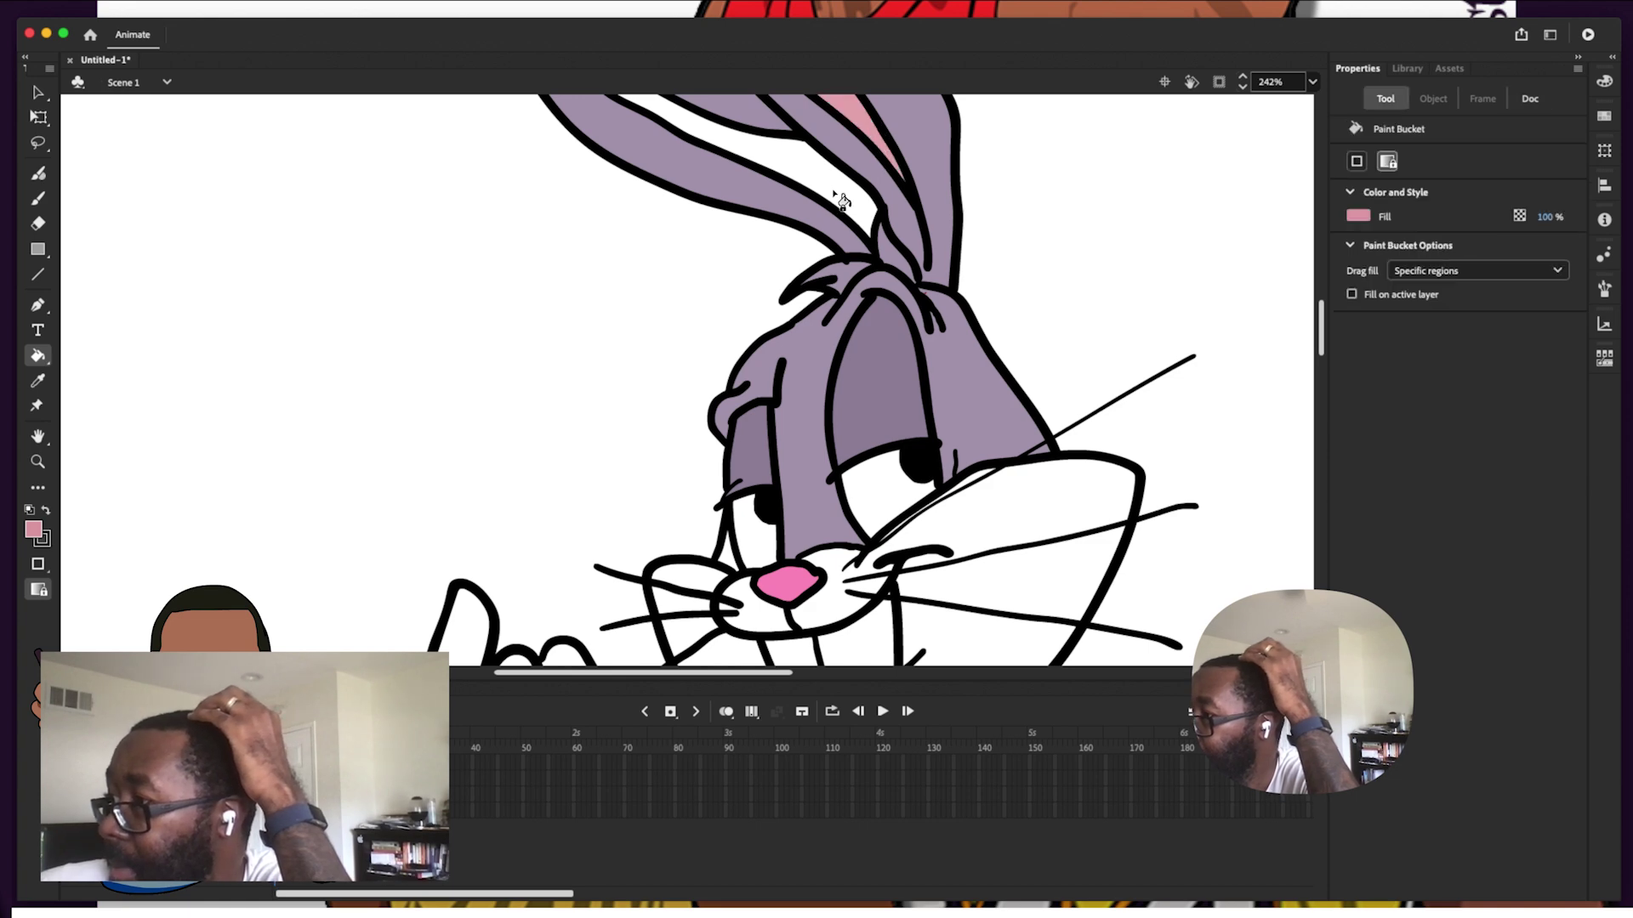
pyautogui.click(836, 211)
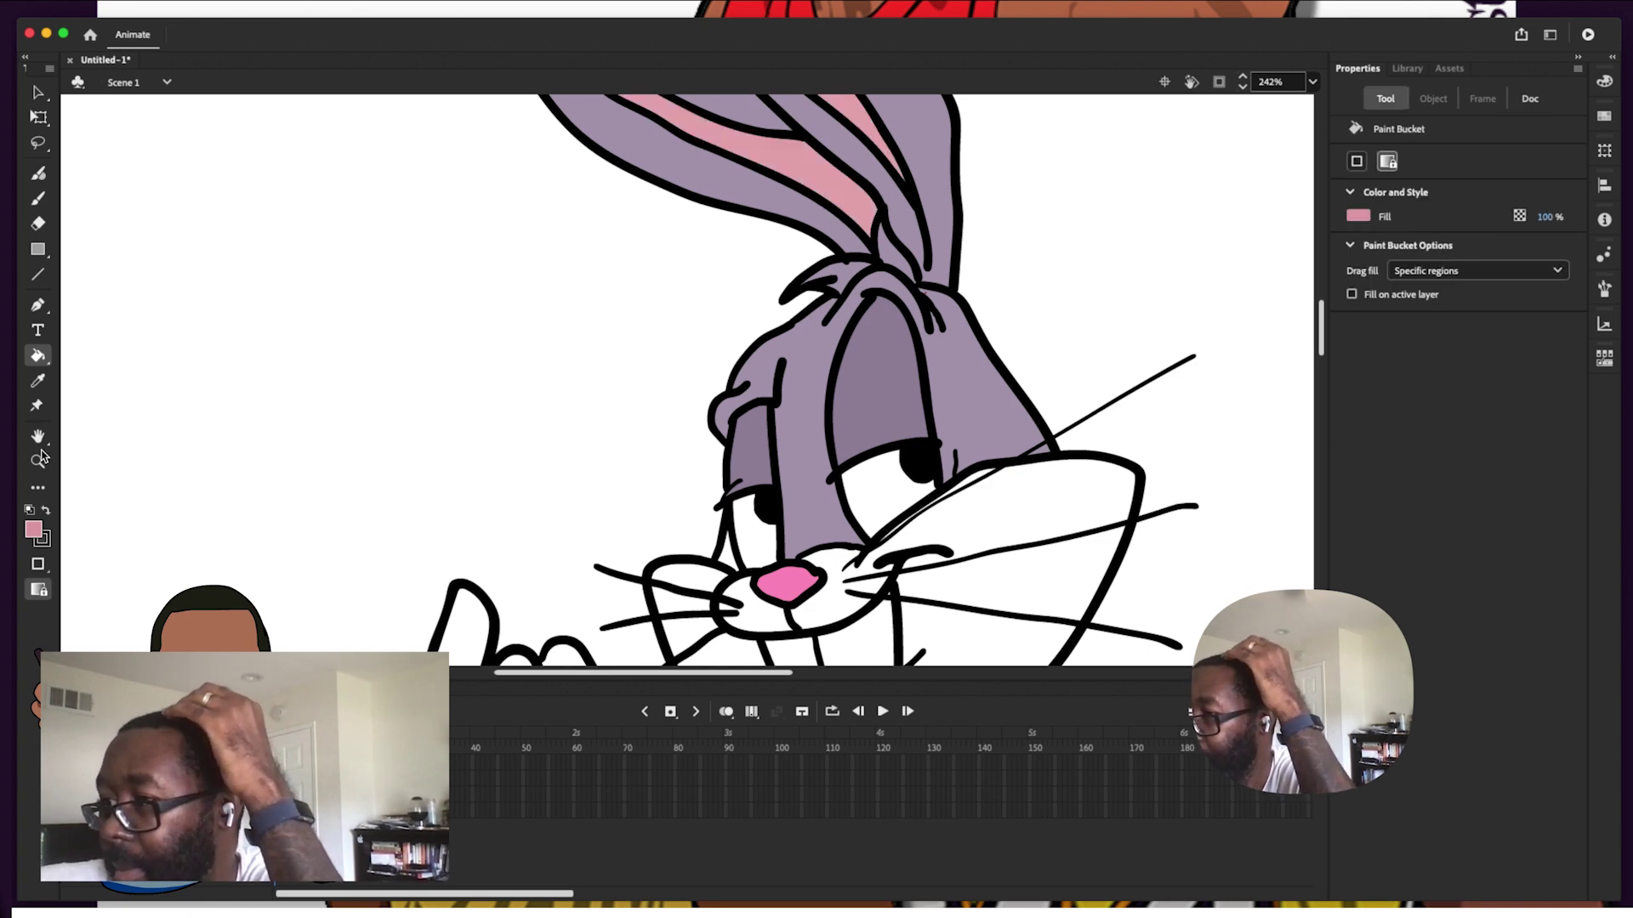
pyautogui.click(38, 460)
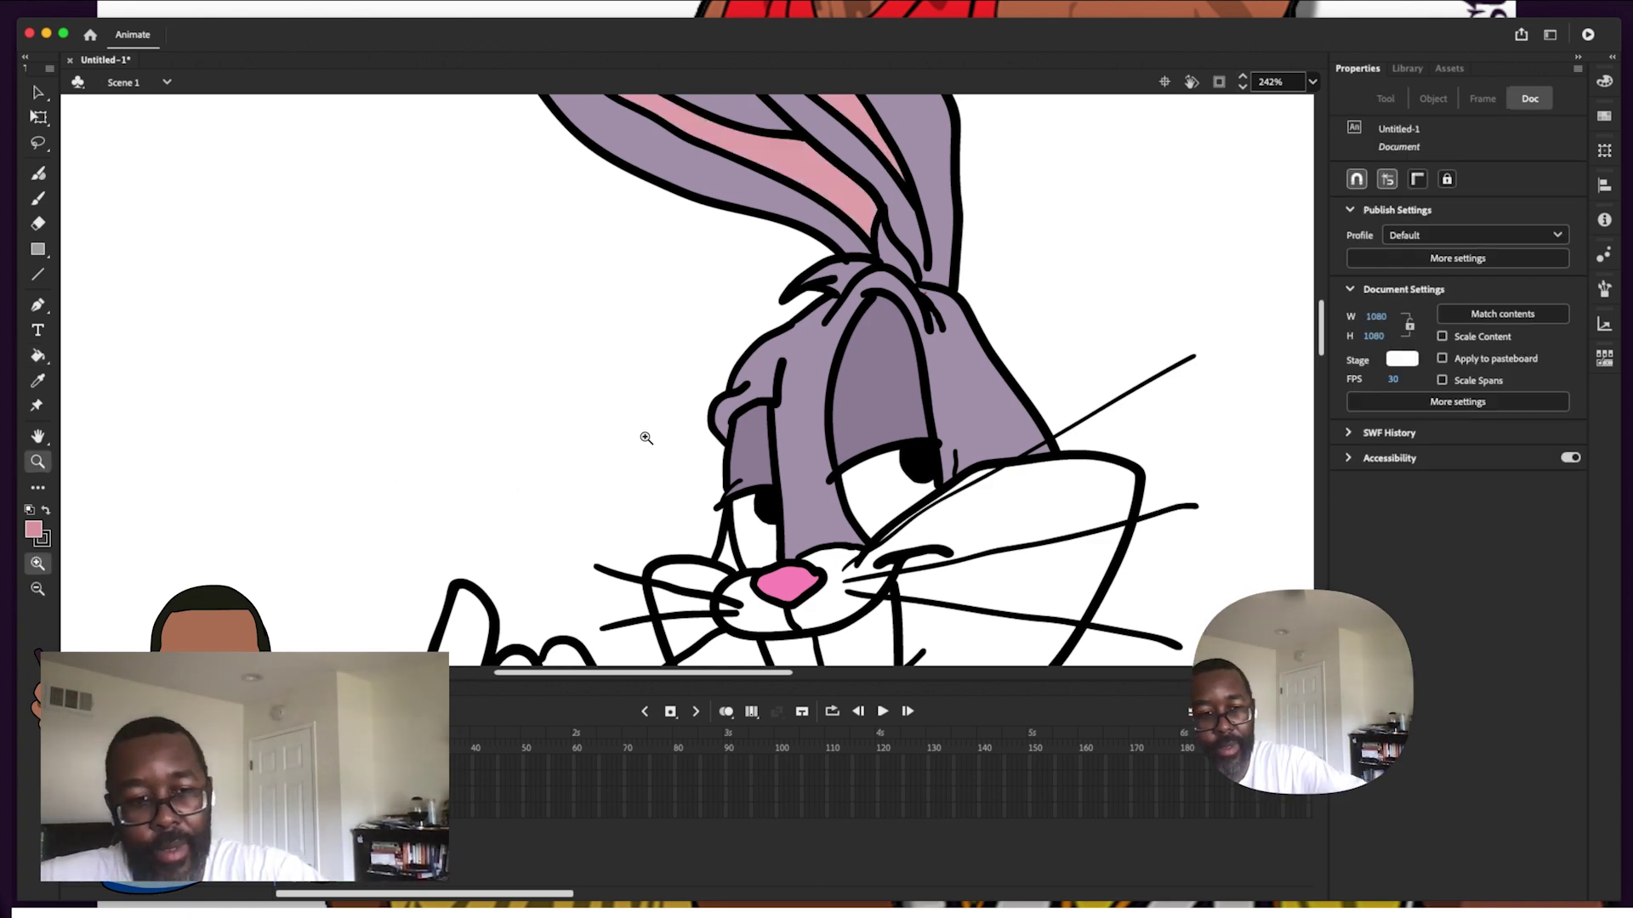
# Sample the lighter purple-grey from the rabbit's forehead and fill the small uncoloured gap between the far eye and the outer face outline
pyautogui.keyDown('alt'); pyautogui.click(717, 317); pyautogui.keyUp('alt')
pyautogui.keyDown('alt'); pyautogui.click(804, 425); pyautogui.keyUp('alt')
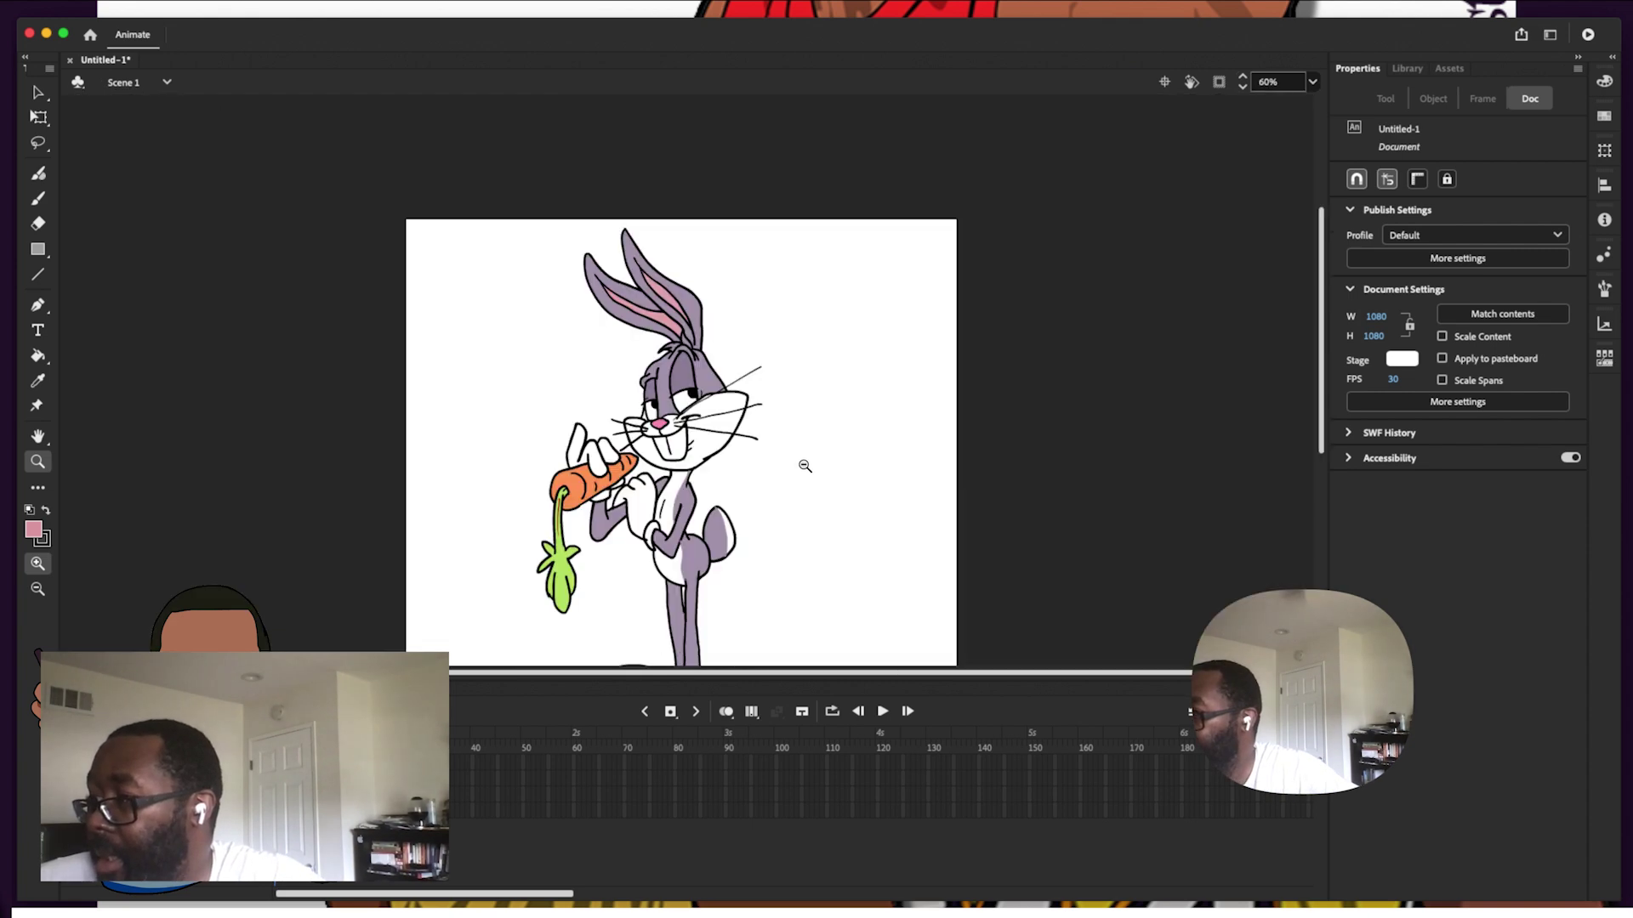
pyautogui.keyDown('alt'); pyautogui.click(744, 488); pyautogui.keyUp('alt')
pyautogui.moveTo(493, 232); pyautogui.dragTo(832, 552)
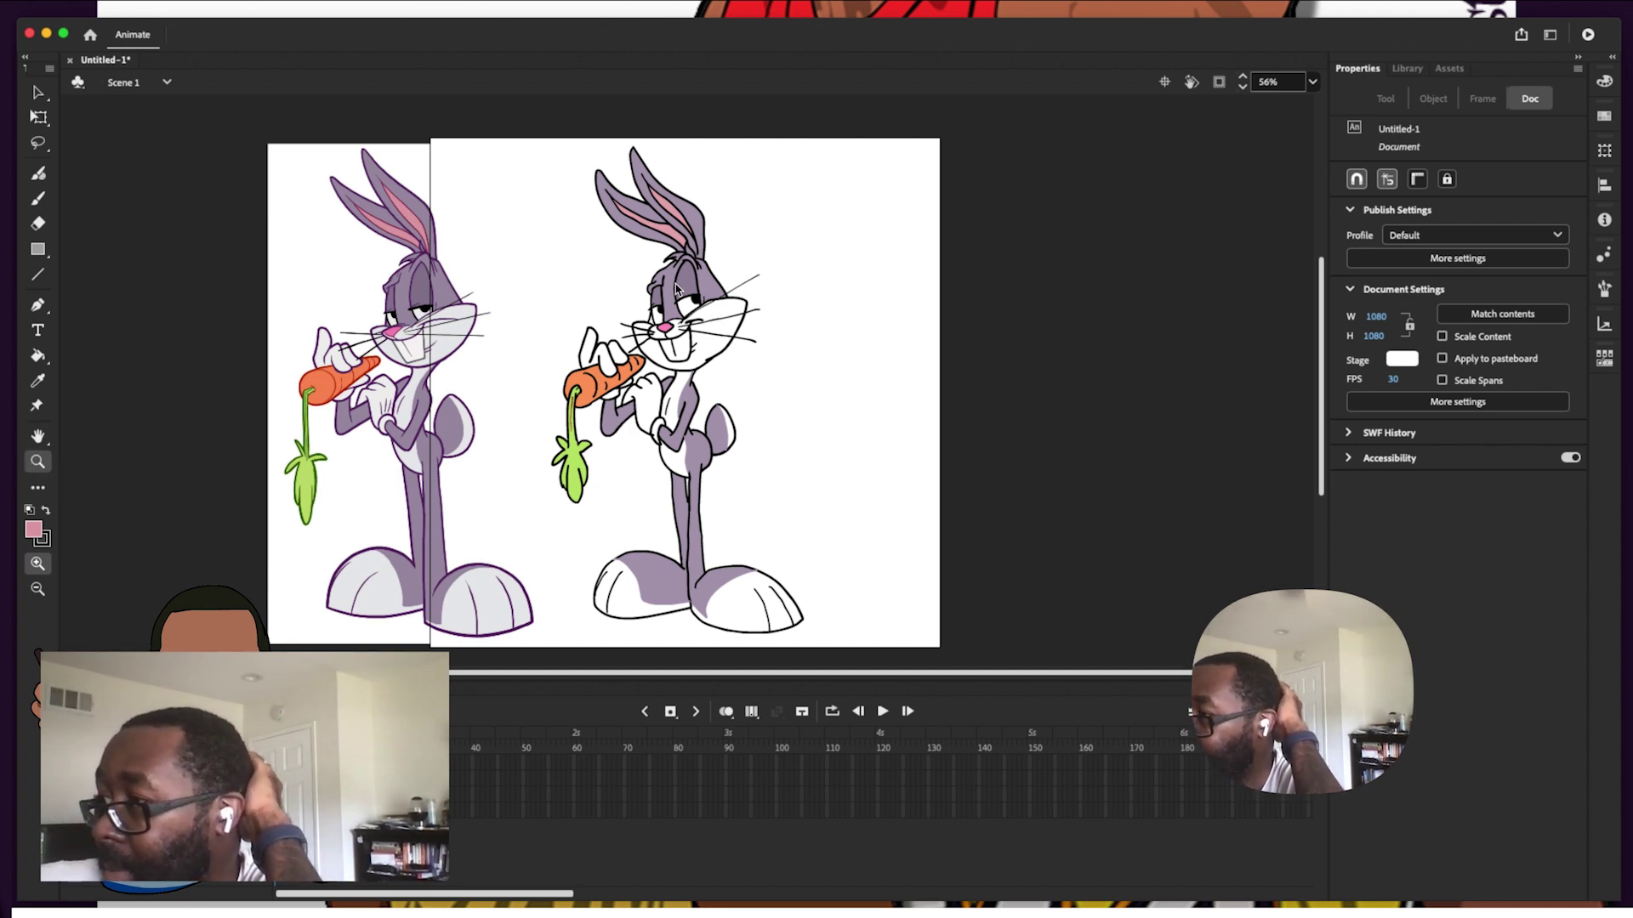
pyautogui.click(651, 299)
pyautogui.click(718, 440)
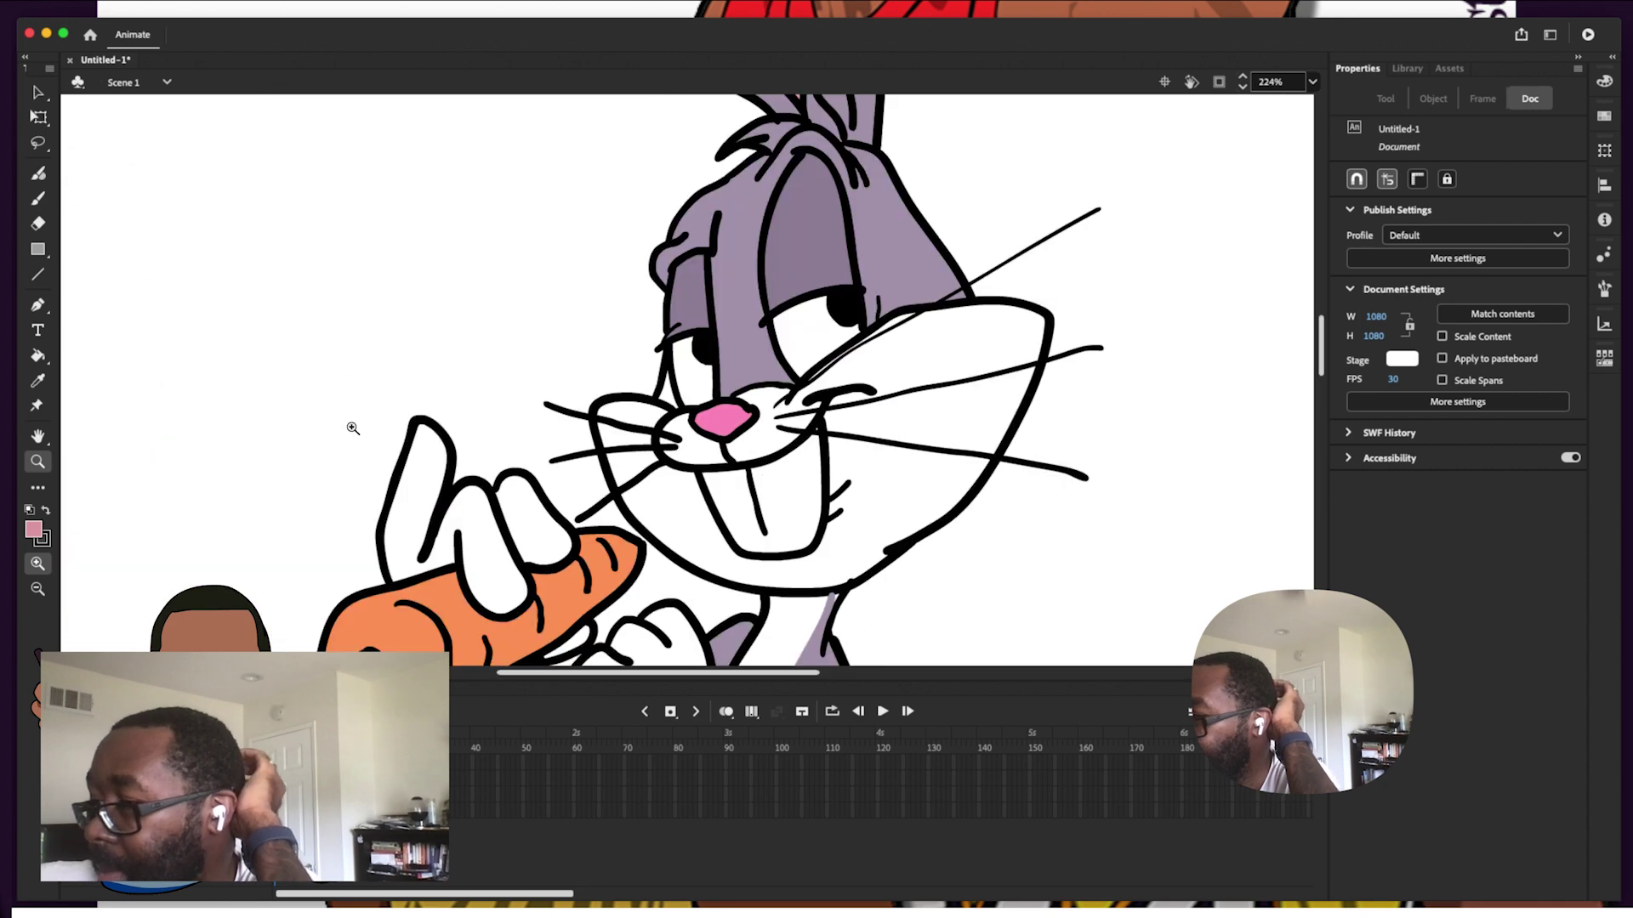
pyautogui.click(34, 529)
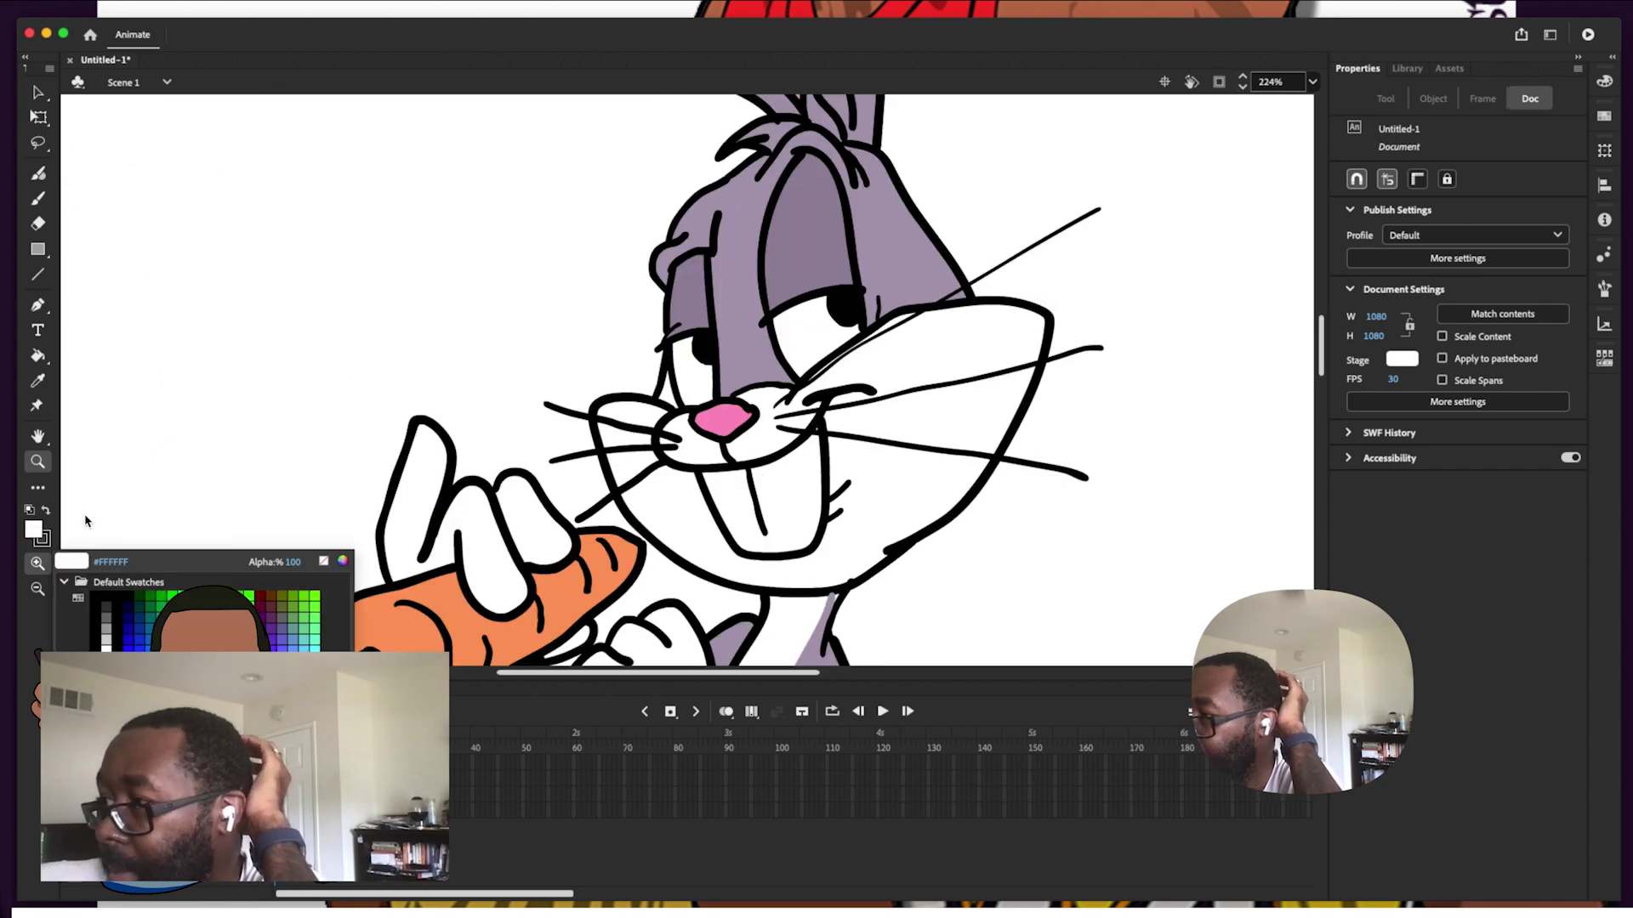
pyautogui.click(740, 279)
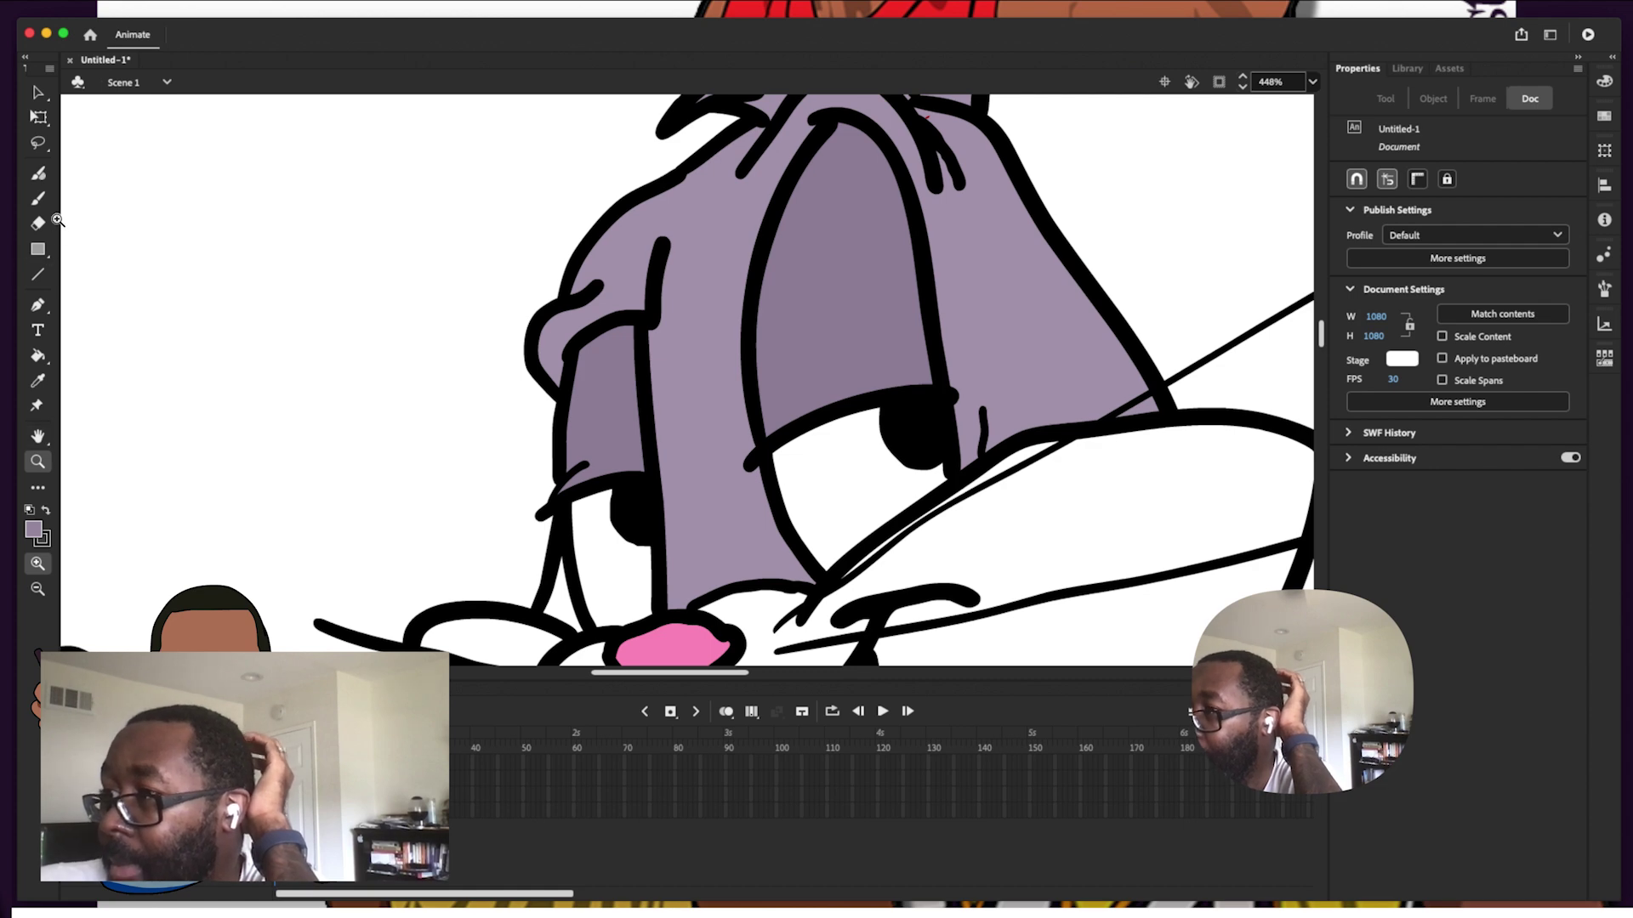
pyautogui.click(38, 356)
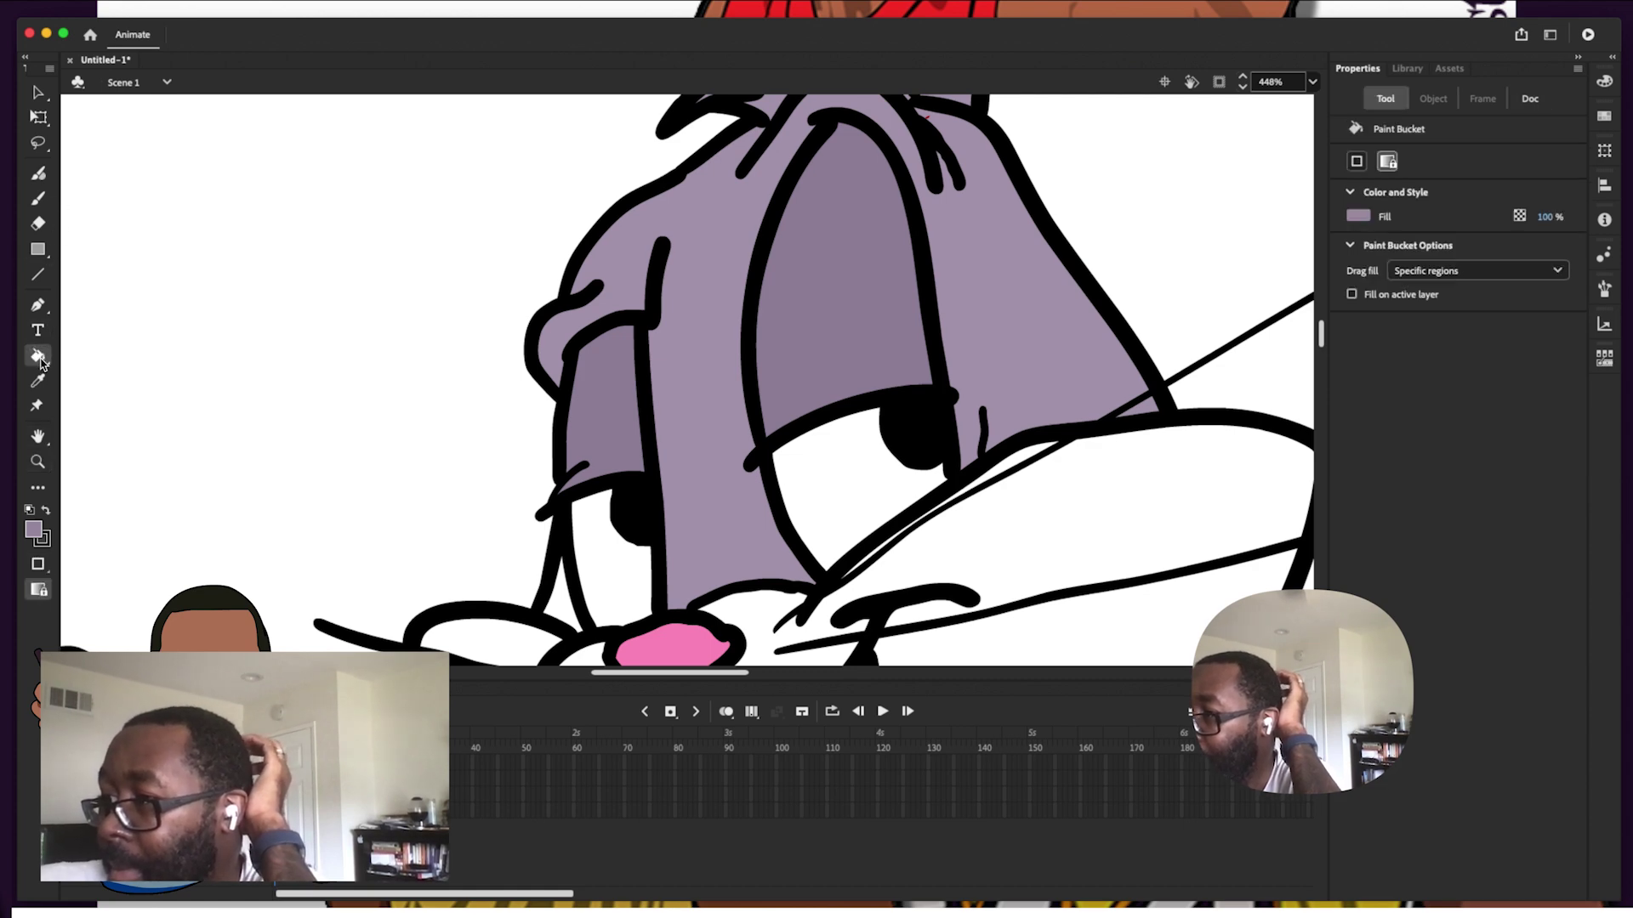
pyautogui.click(568, 612)
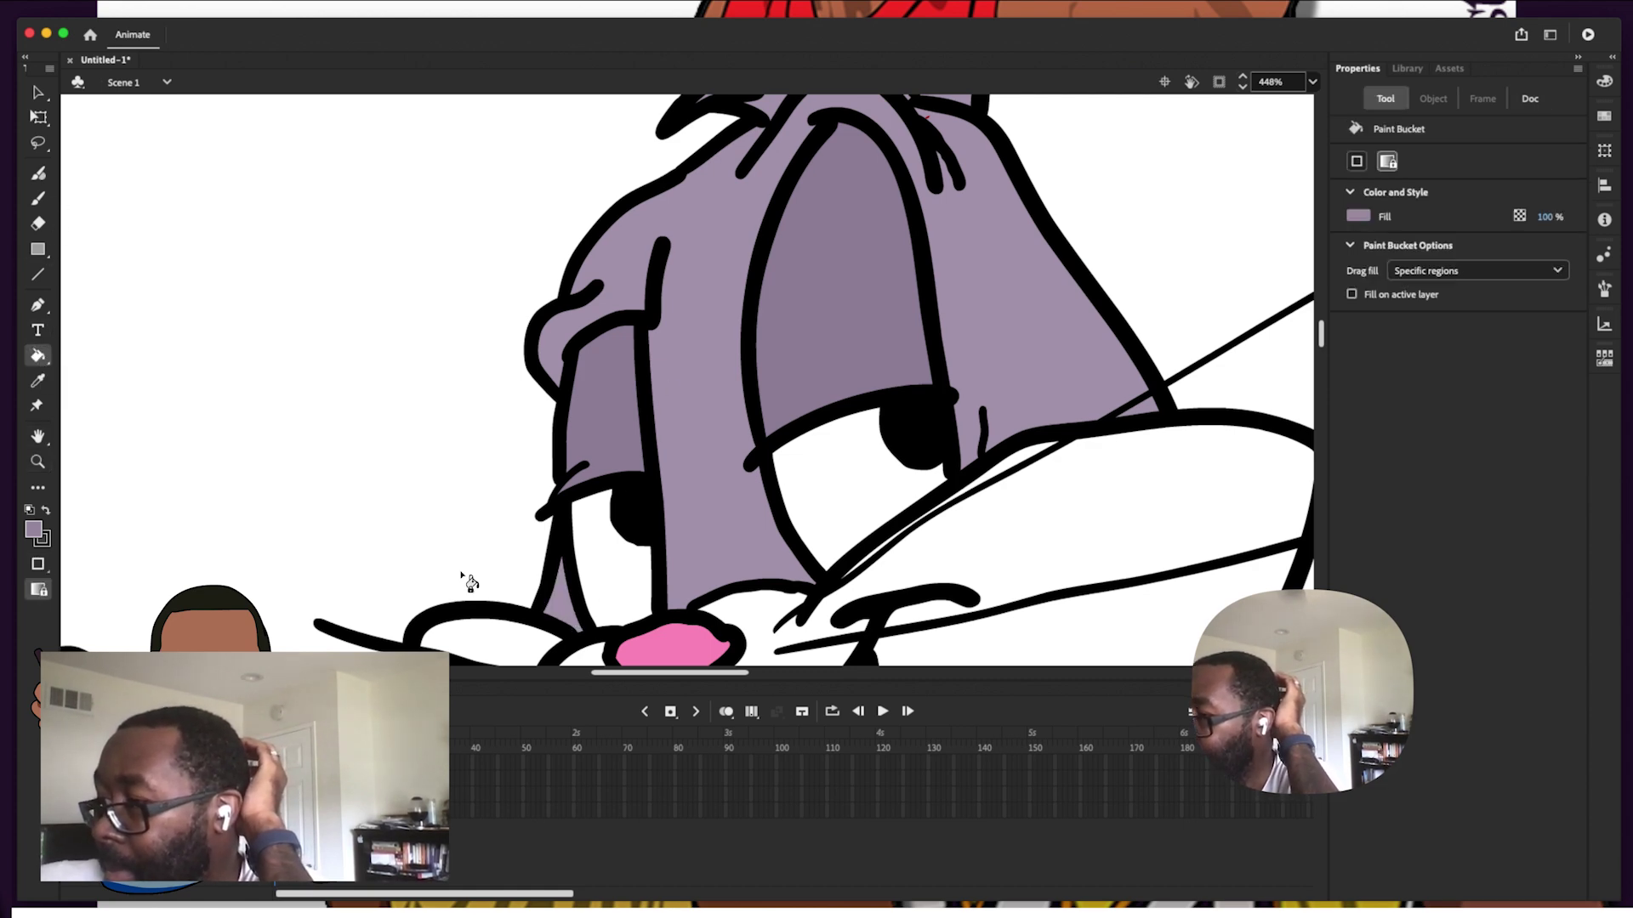
pyautogui.click(41, 462)
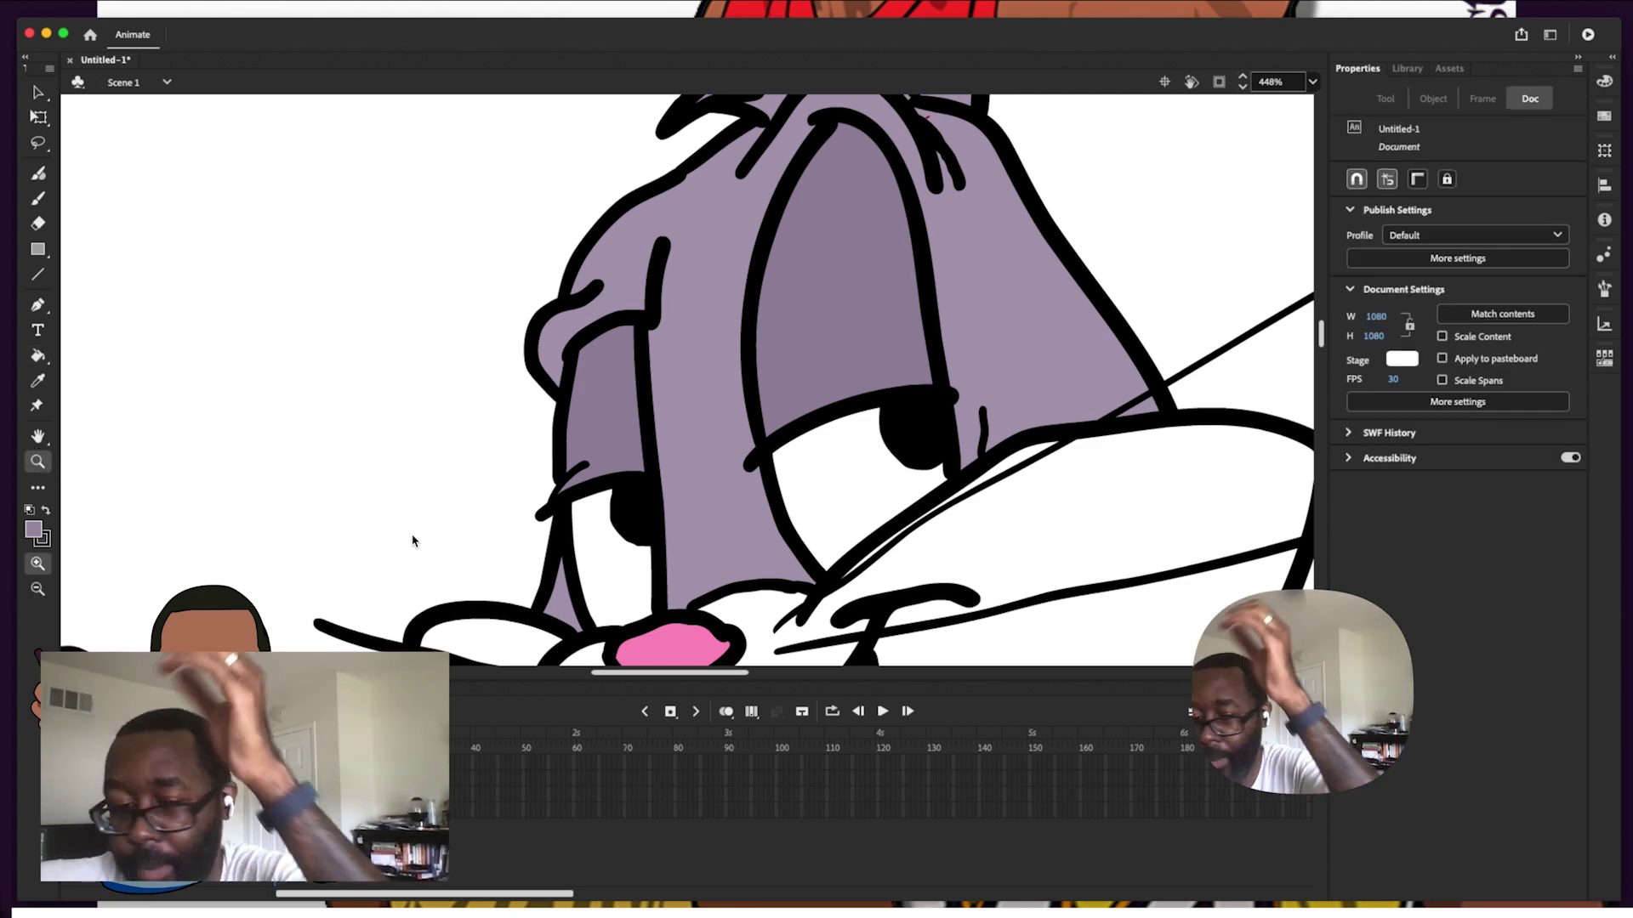
pyautogui.keyDown('alt'); pyautogui.click(655, 508); pyautogui.keyUp('alt')
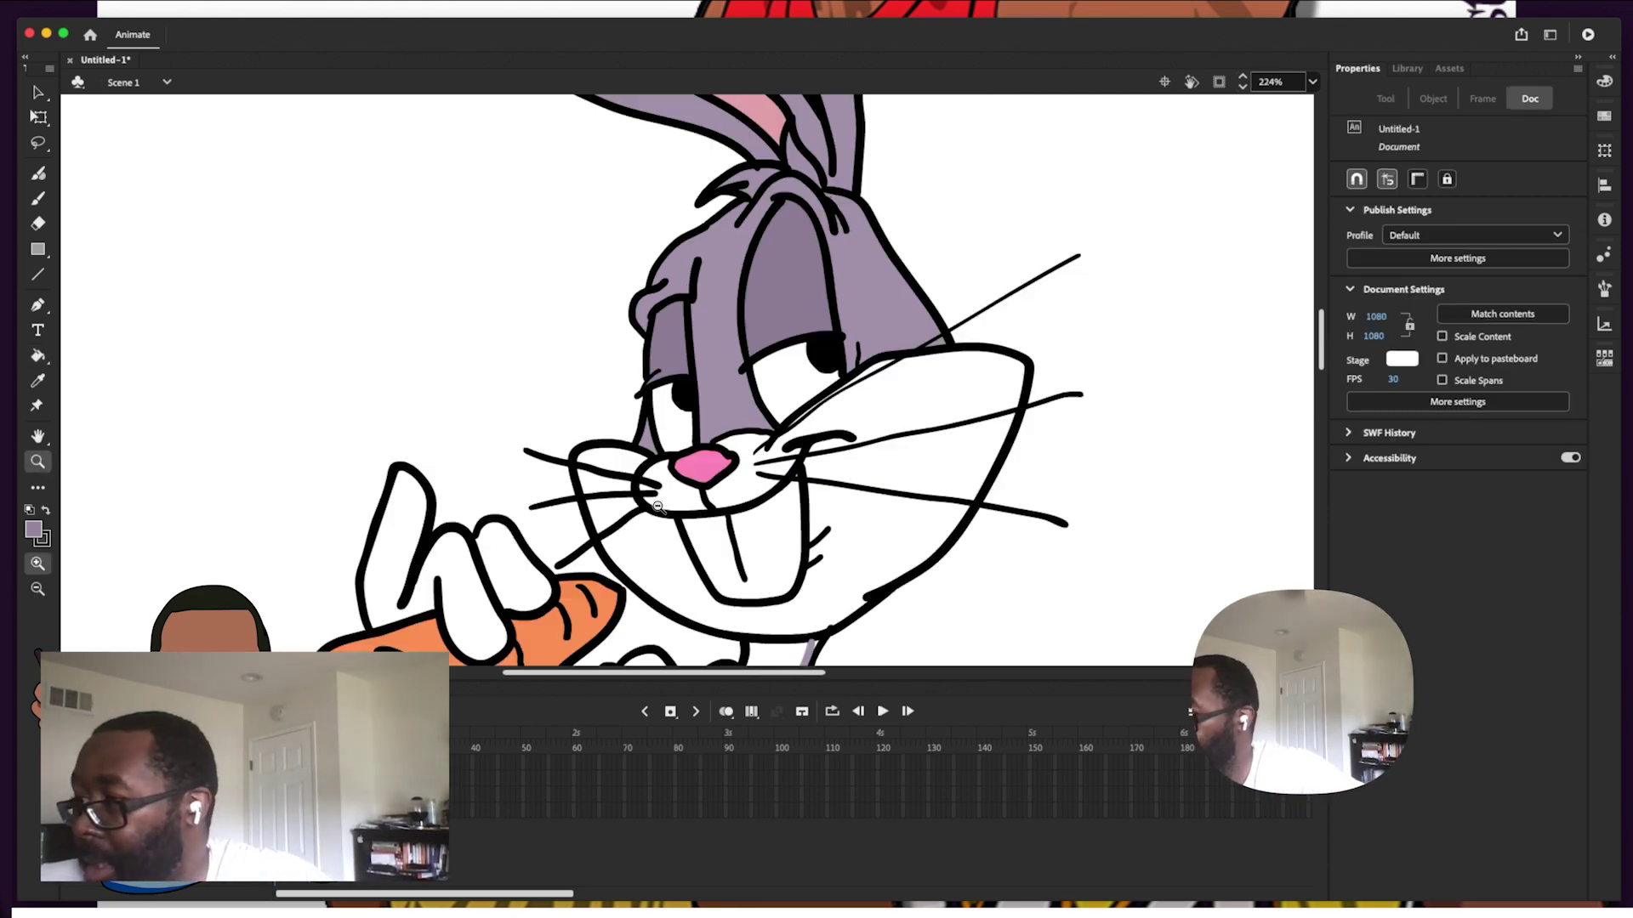
pyautogui.keyDown('alt'); pyautogui.click(769, 546); pyautogui.keyUp('alt')
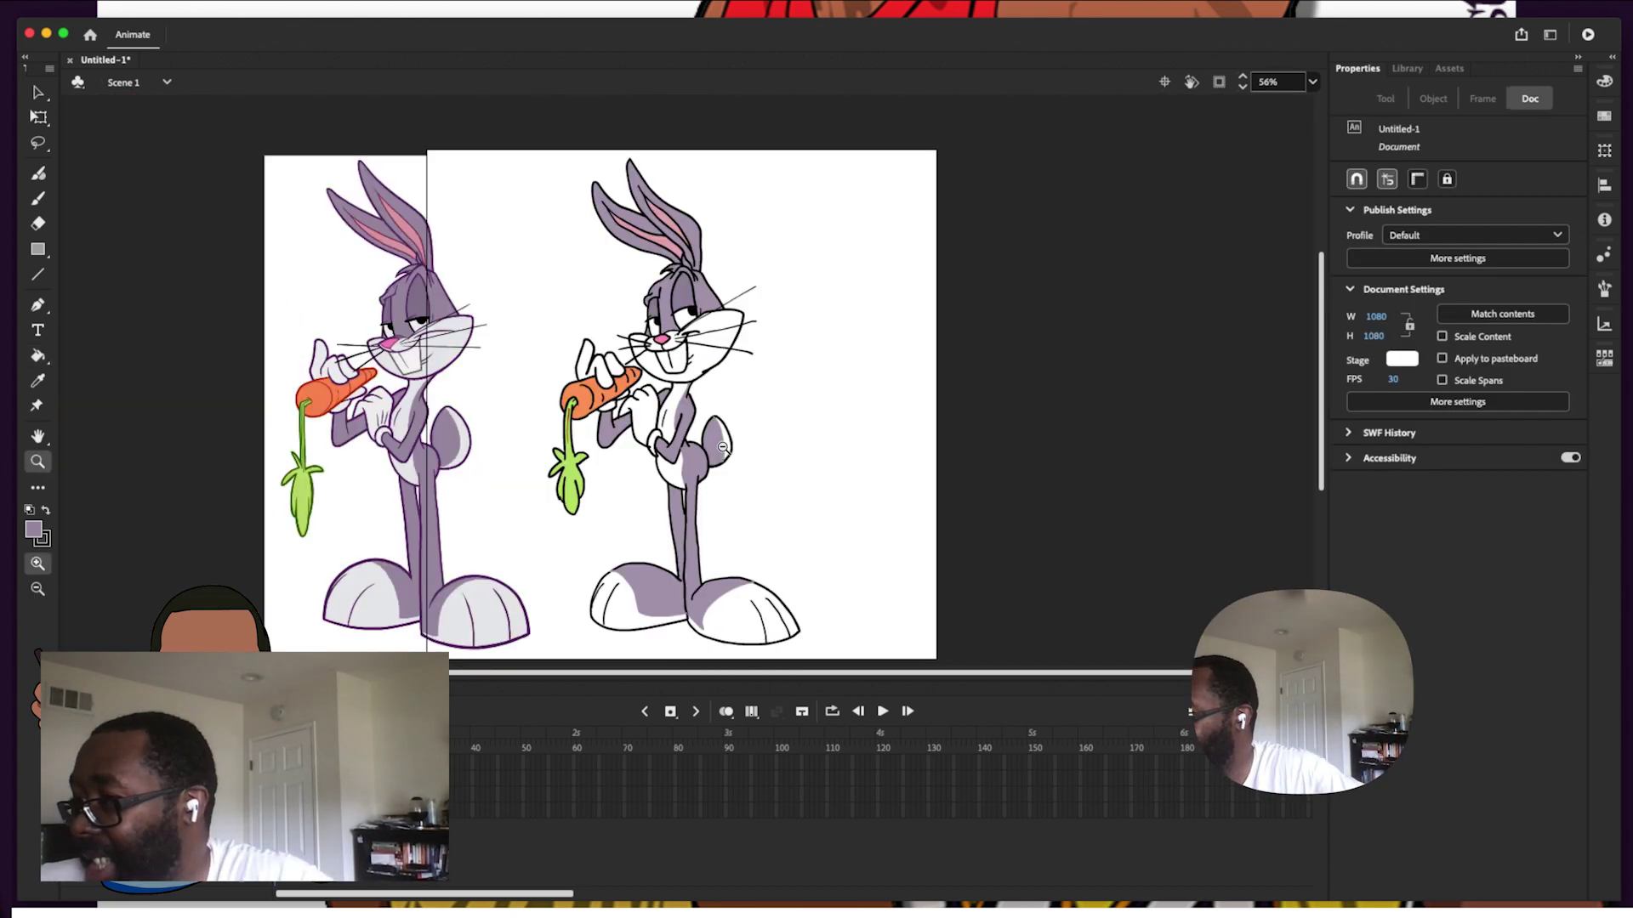
pyautogui.keyDown('alt'); pyautogui.click(748, 416); pyautogui.keyUp('alt')
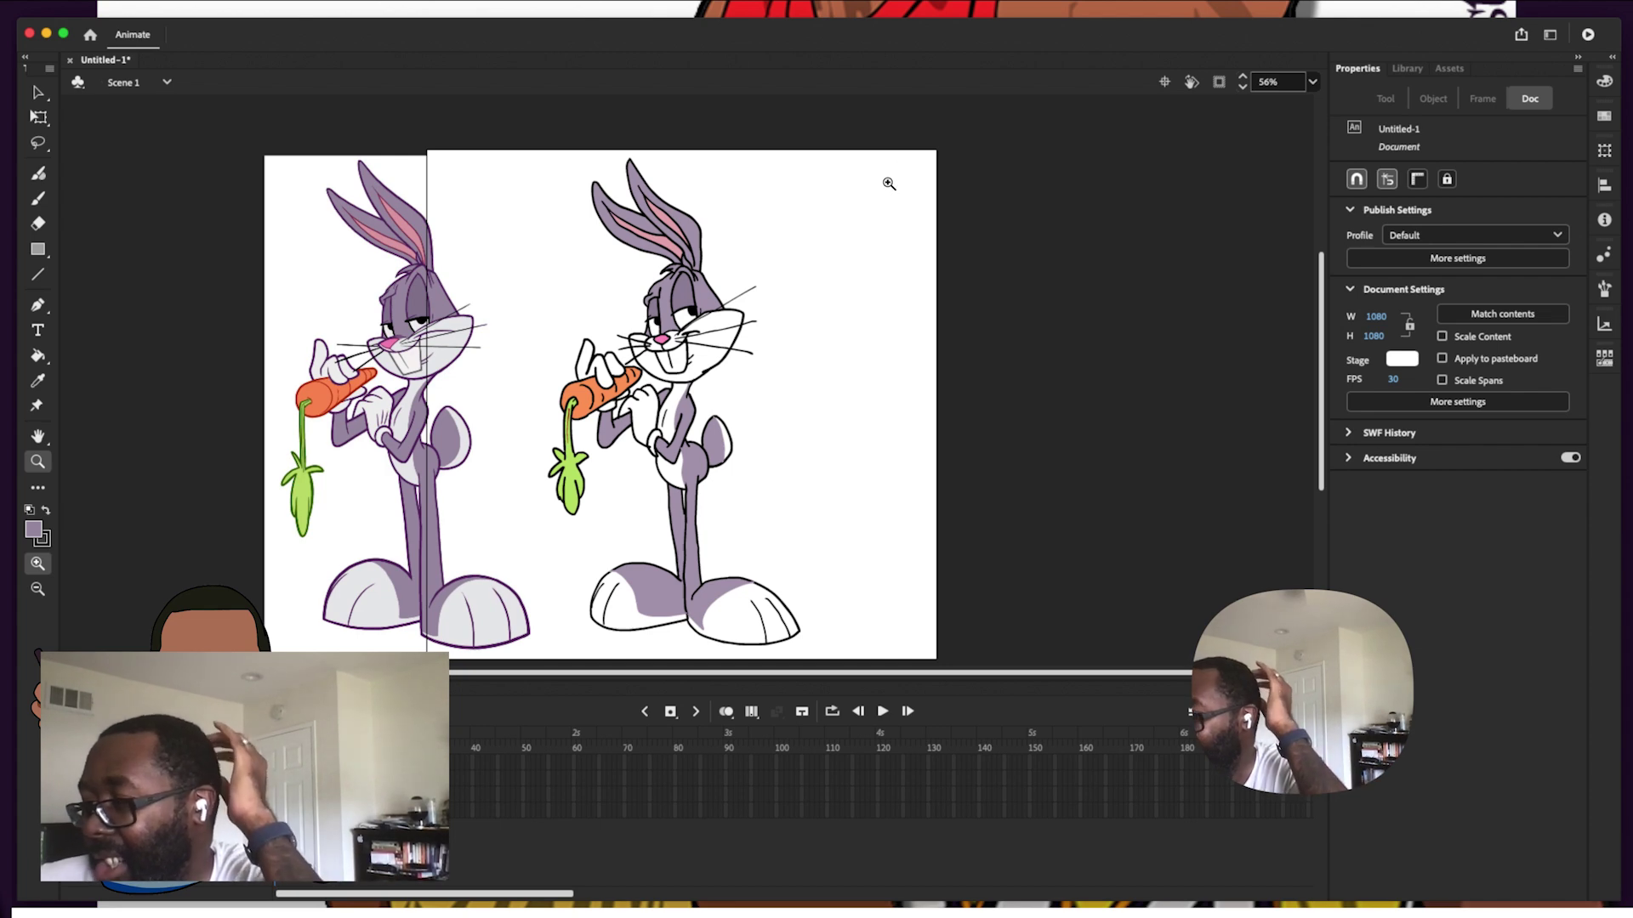